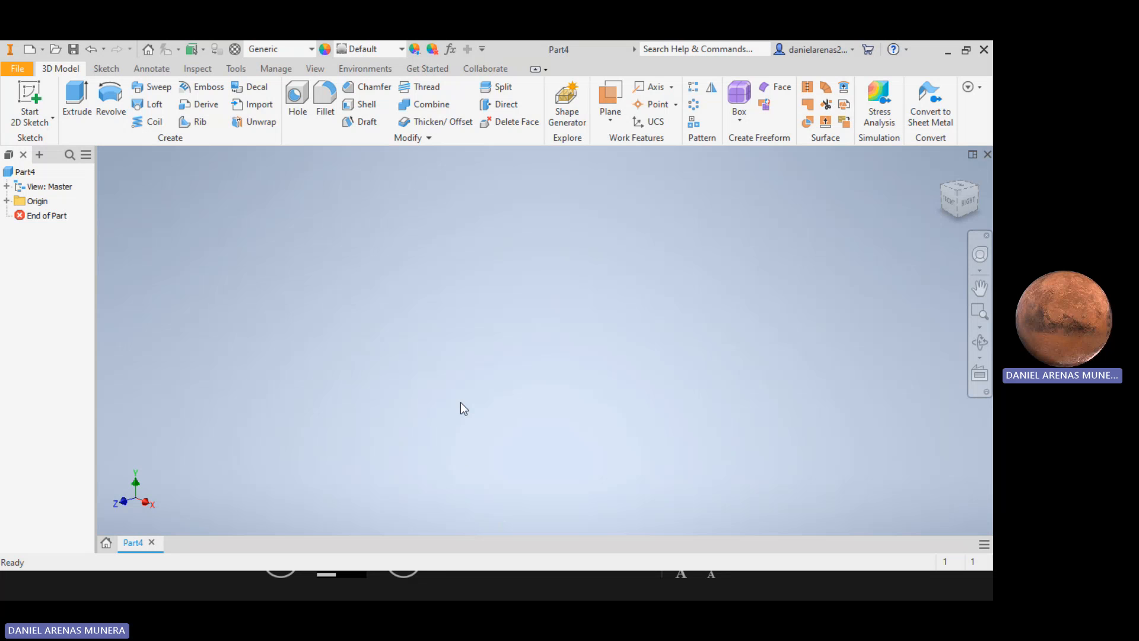
pyautogui.hotkey('alt', 'Tab')
pyautogui.hotkey('alt', 'Tab')
pyautogui.click(705, 382)
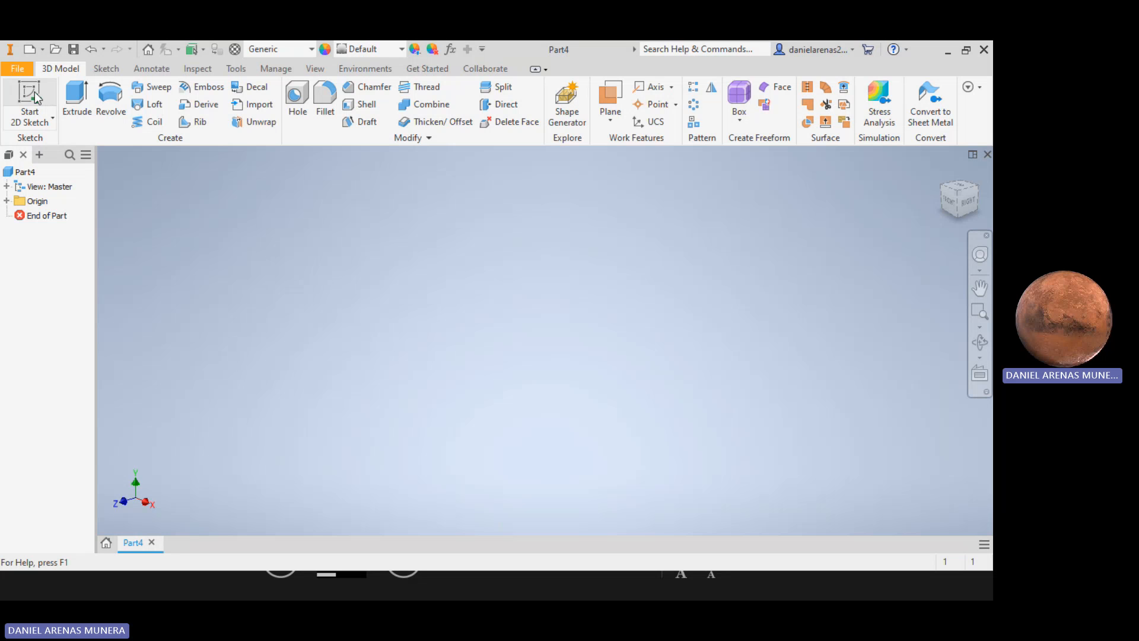
# Sketch a 1 in diameter circle centred on the origin on the XY plane.
pyautogui.click(34, 92)
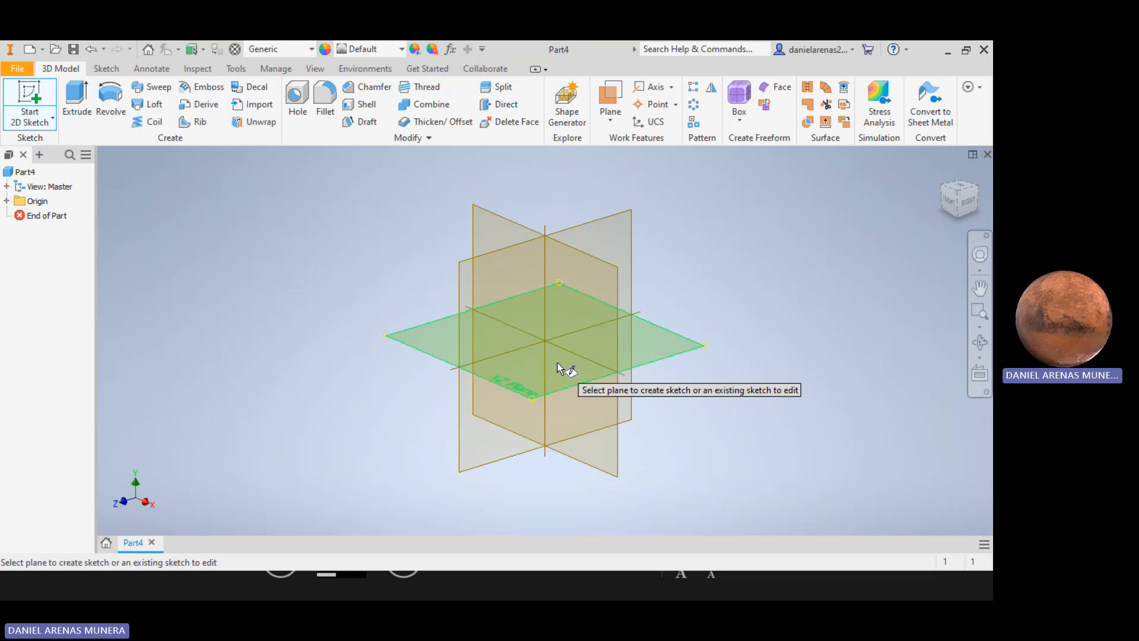
pyautogui.click(605, 340)
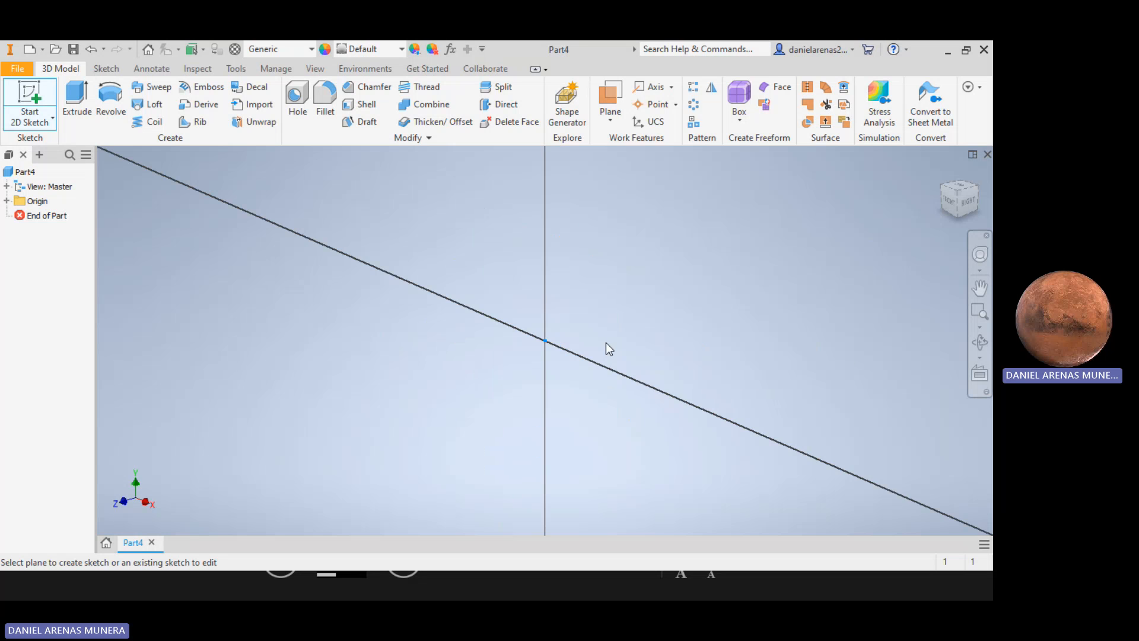
pyautogui.click(113, 95)
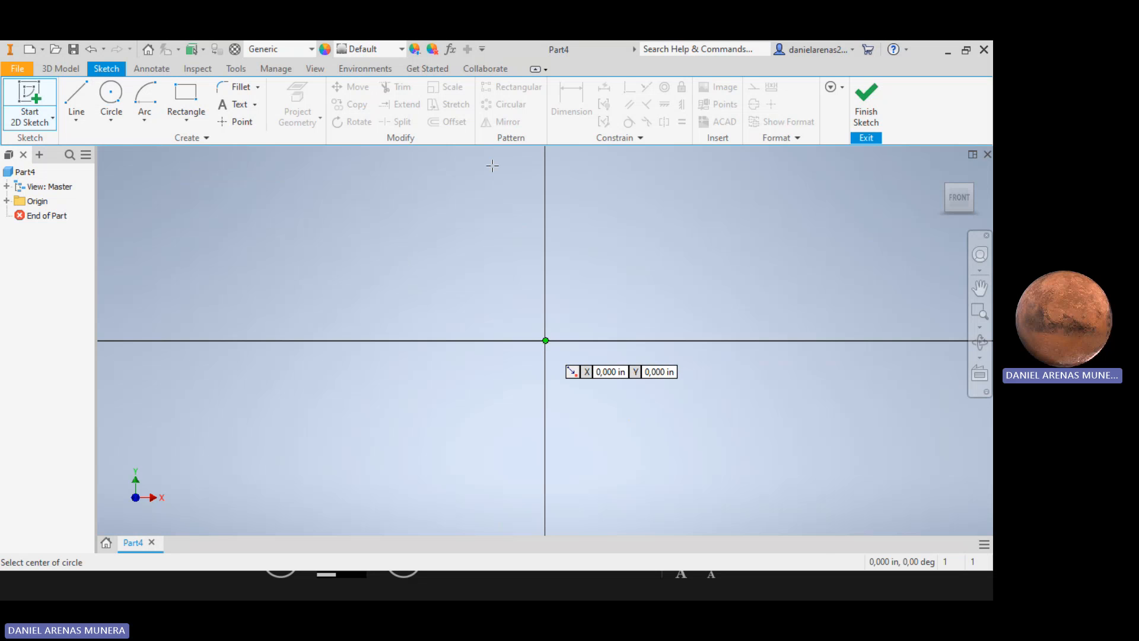
pyautogui.press('Return')
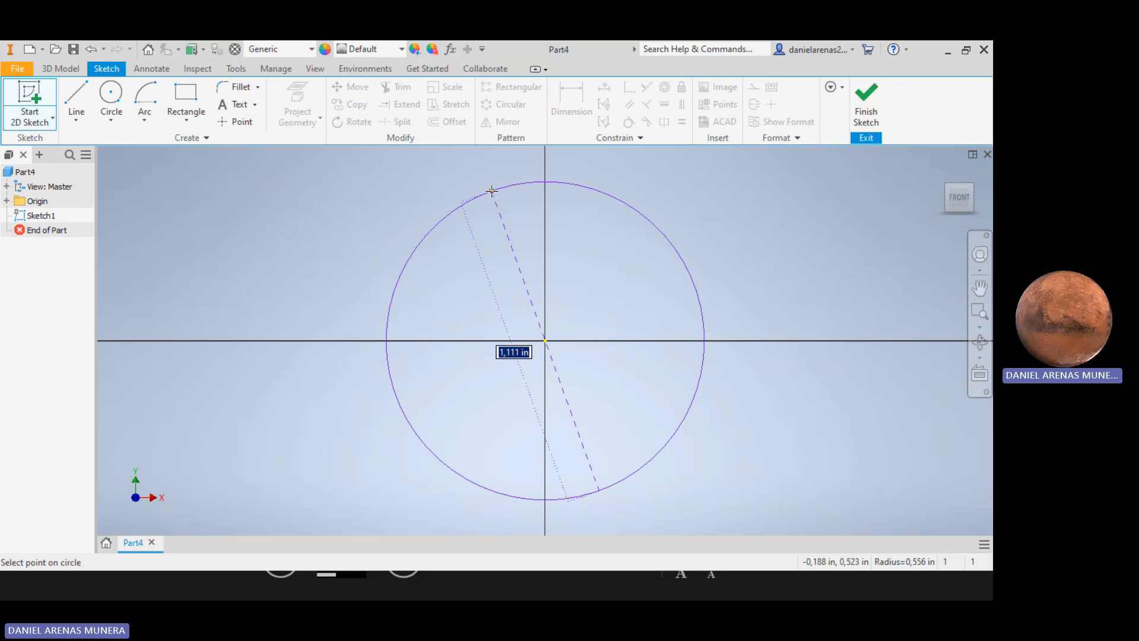
pyautogui.write('1')
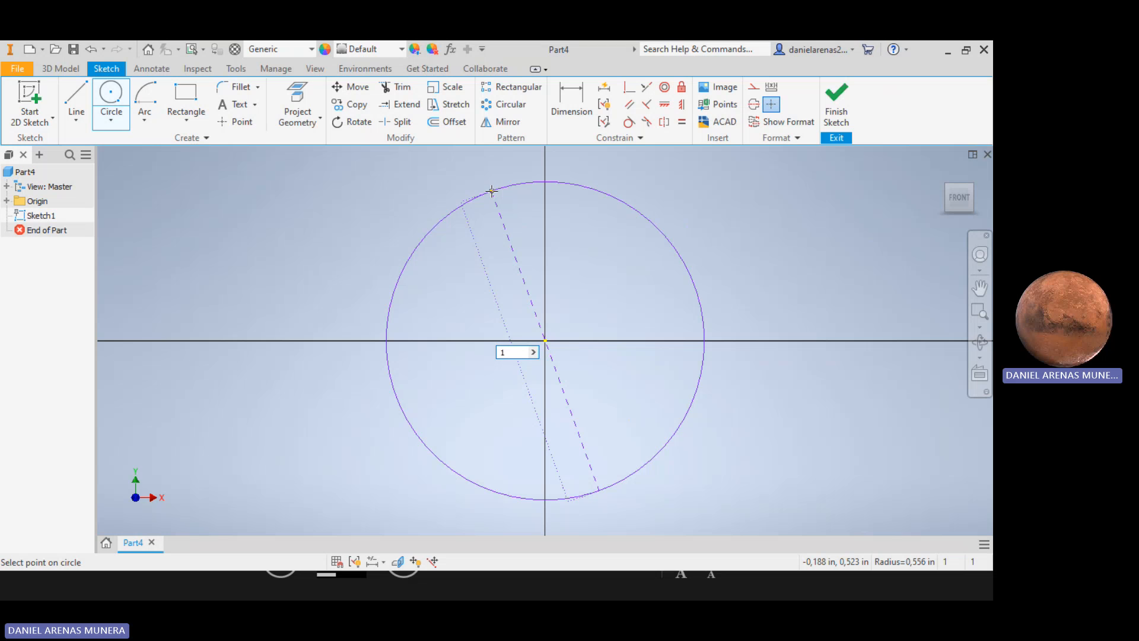
pyautogui.press('Return')
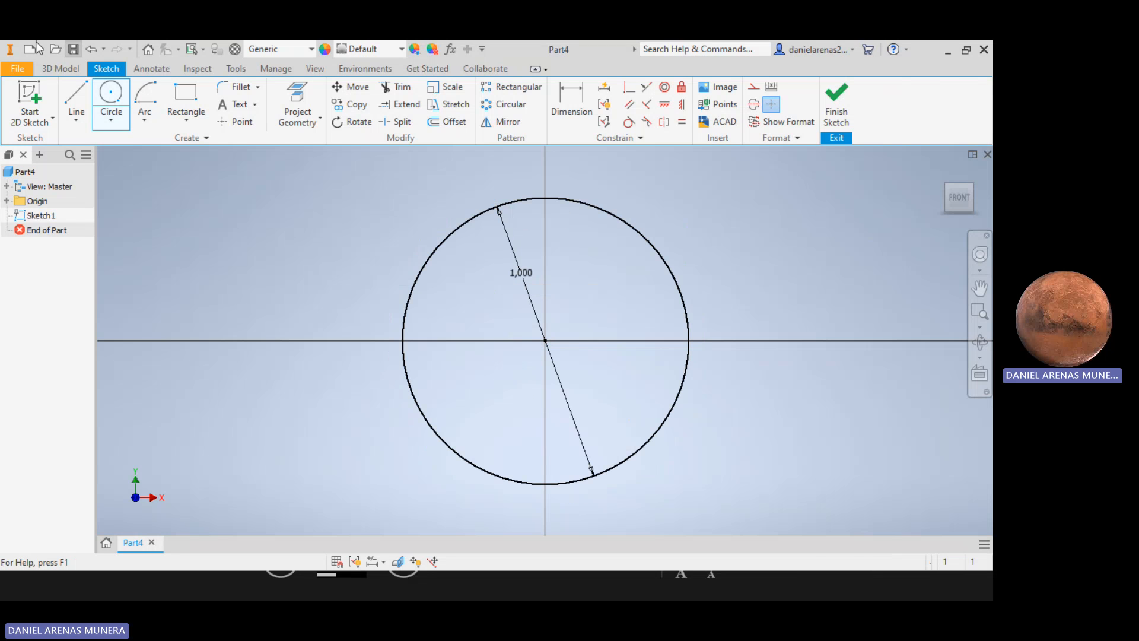
# Extrude the circle 5 in into a solid cylinder.
pyautogui.click(60, 68)
pyautogui.keyDown('shift'); pyautogui.moveTo(537, 313); pyautogui.dragTo(462, 305, button='middle'); pyautogui.keyUp('shift')
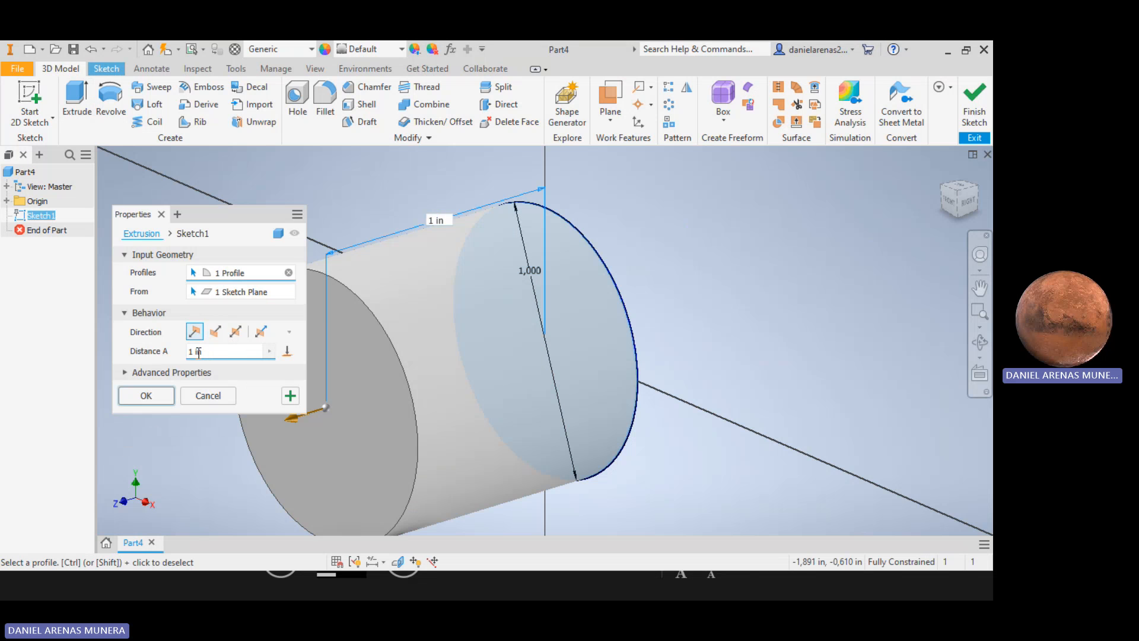
pyautogui.write("'0")
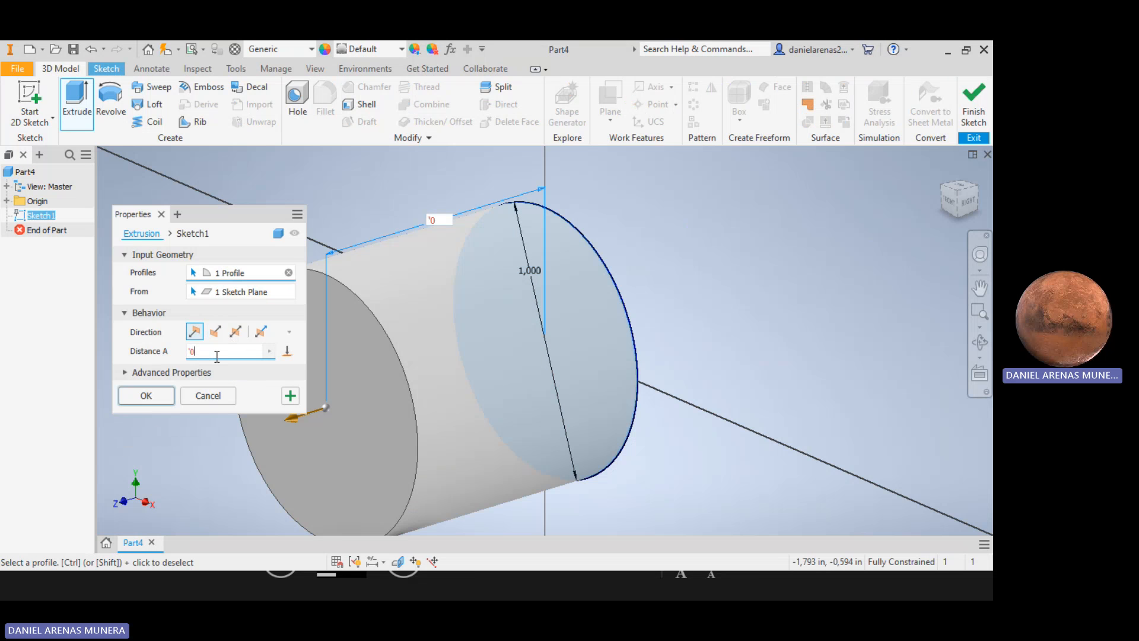
pyautogui.press('BackSpace')
pyautogui.press('BackSpace')
pyautogui.click(146, 395)
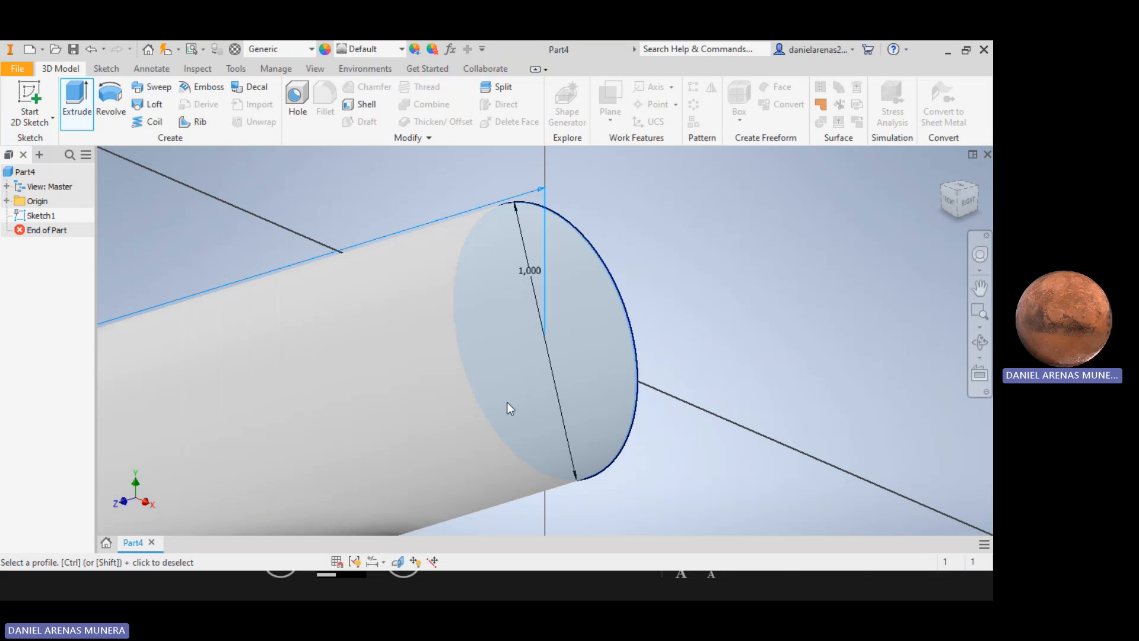
pyautogui.scroll(-5, 507, 402)
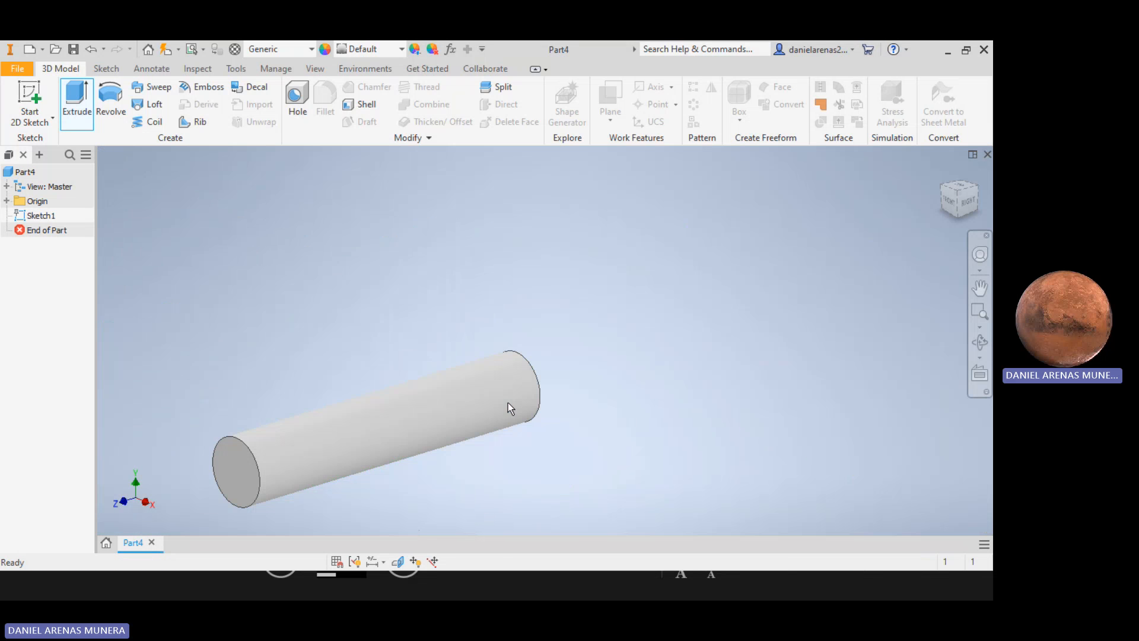
# Create a work plane offset 2.5 in outward from the cylinder's front end face.
pyautogui.click(942, 173)
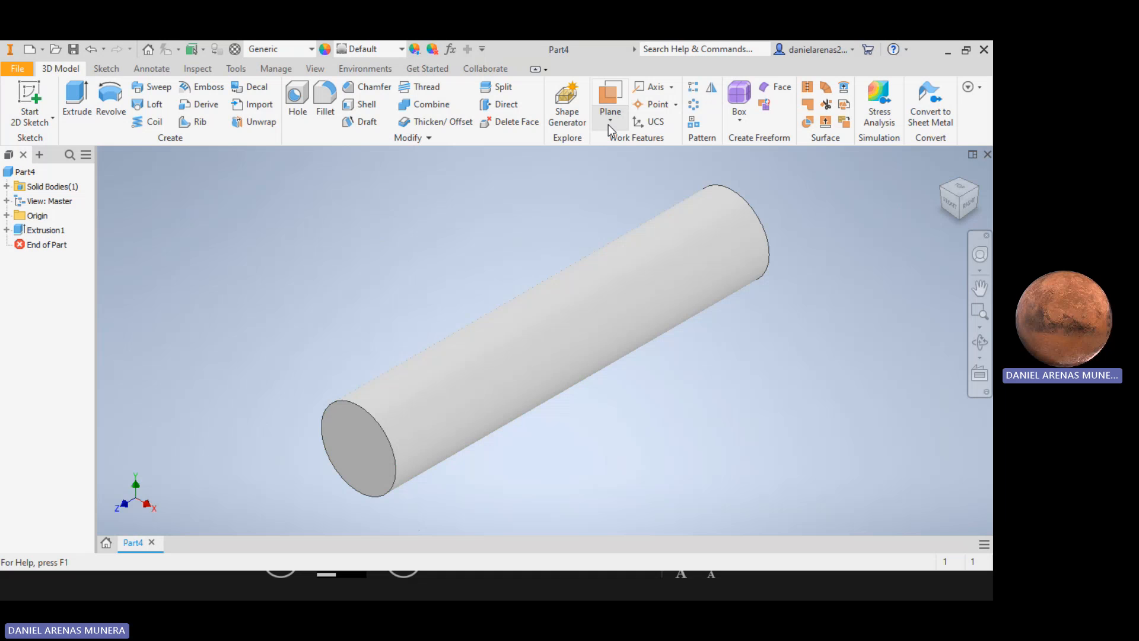
pyautogui.click(609, 121)
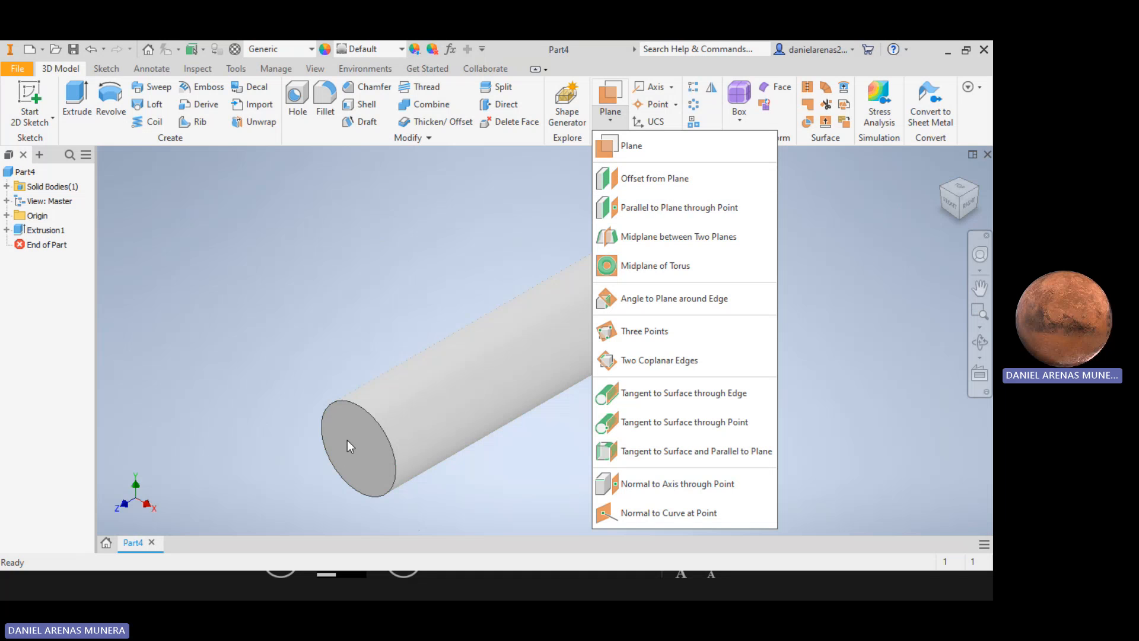
pyautogui.click(831, 272)
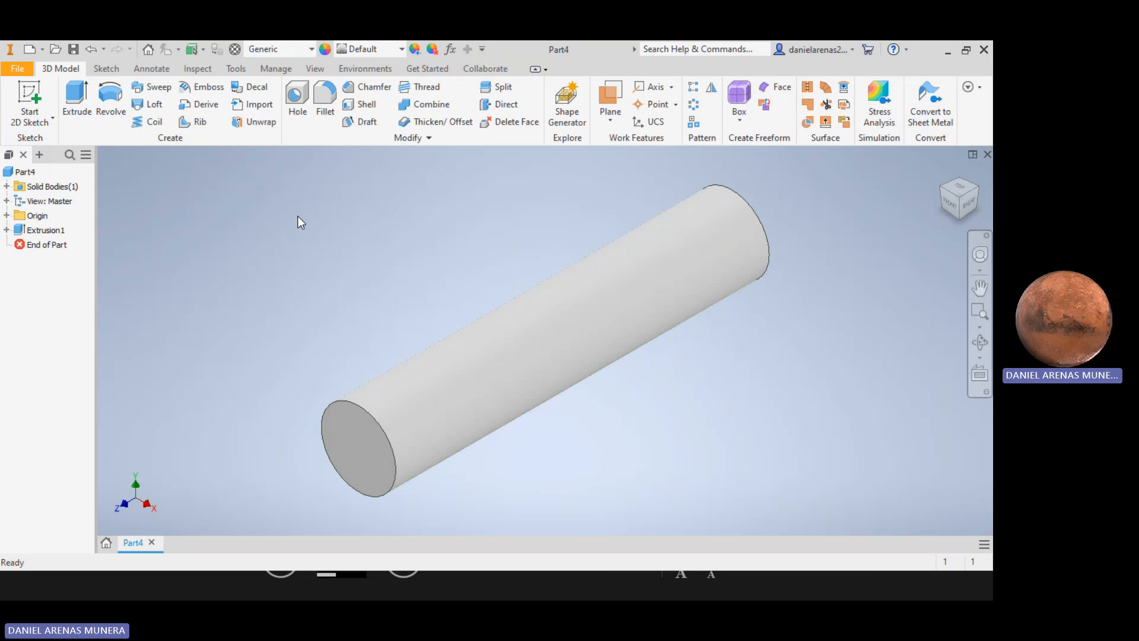
pyautogui.click(612, 119)
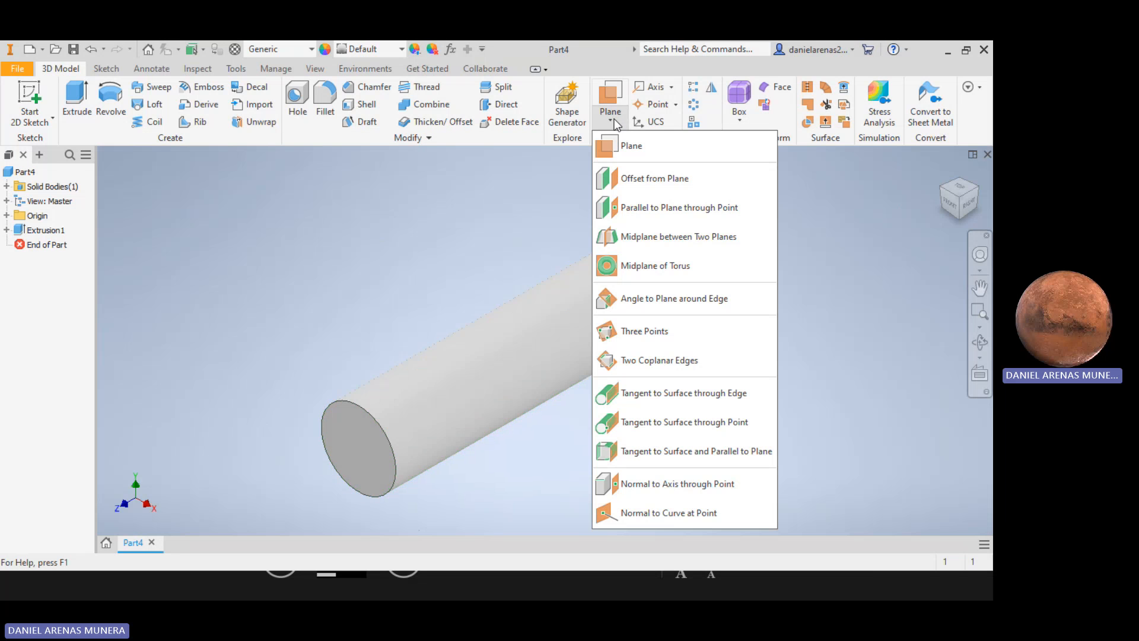
pyautogui.click(655, 179)
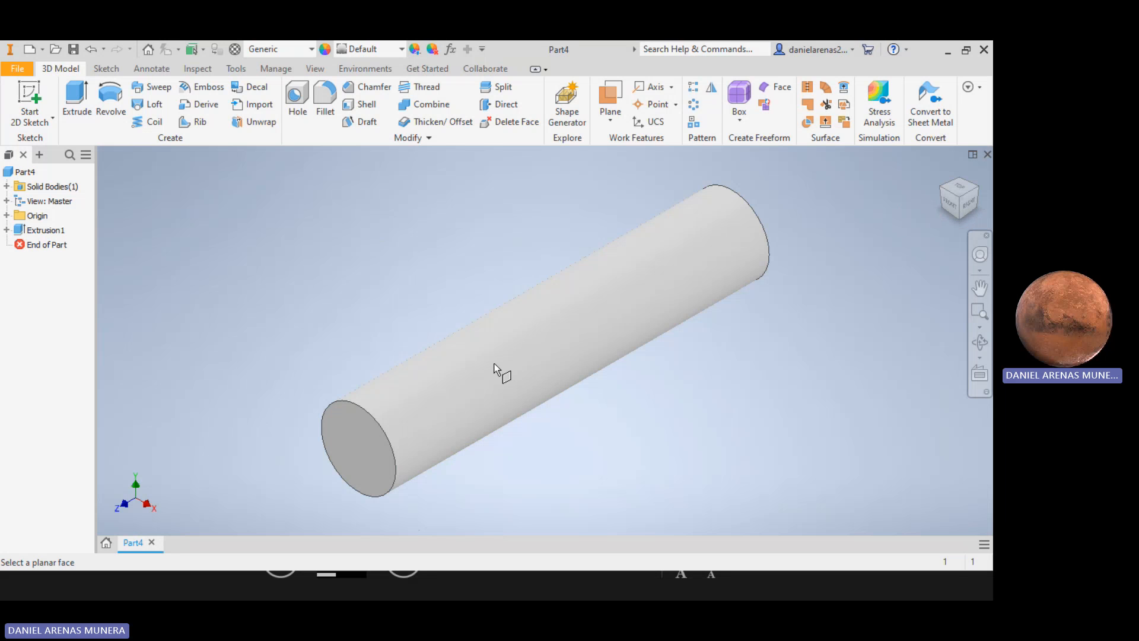
pyautogui.click(372, 454)
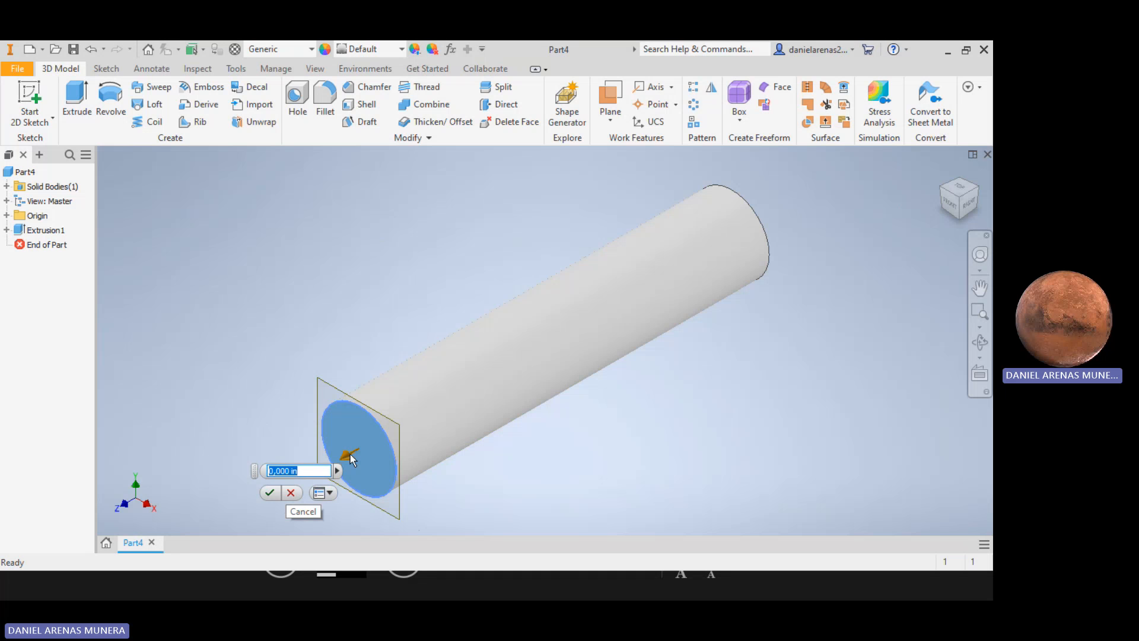
pyautogui.moveTo(350, 453); pyautogui.dragTo(261, 501)
pyautogui.moveTo(376, 354); pyautogui.dragTo(502, 229, button='middle')
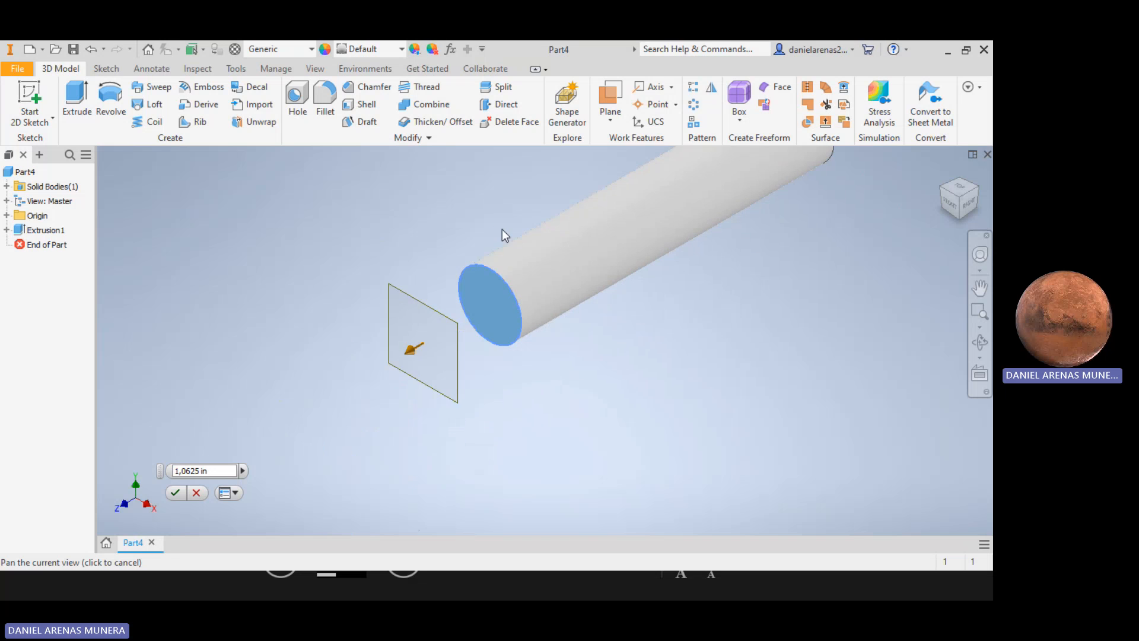
pyautogui.moveTo(413, 356); pyautogui.dragTo(296, 372)
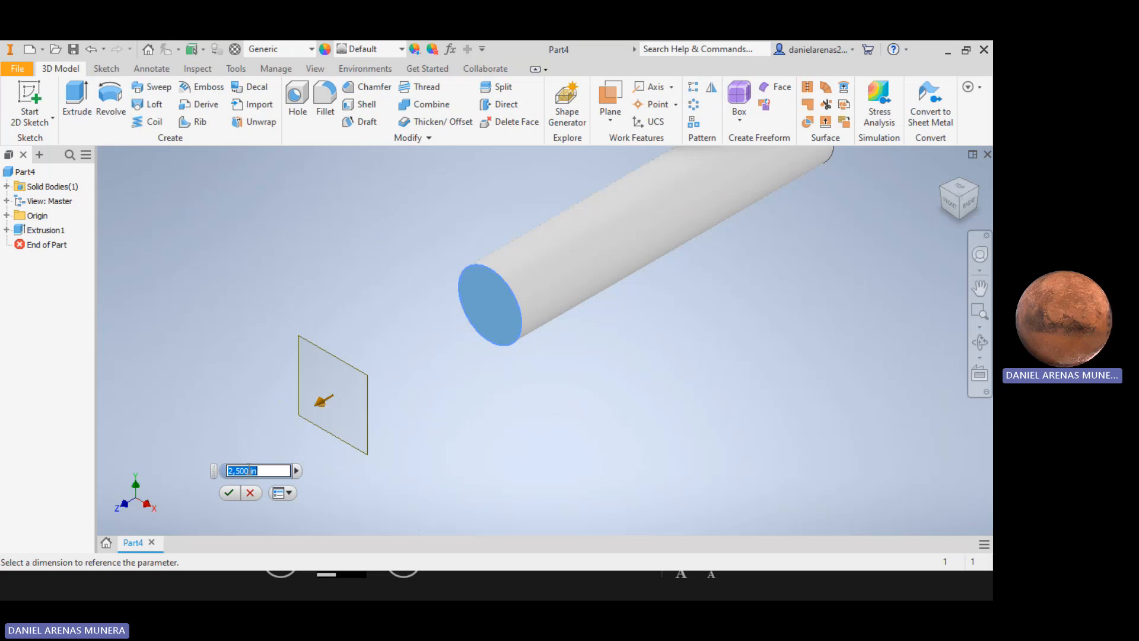
pyautogui.click(230, 492)
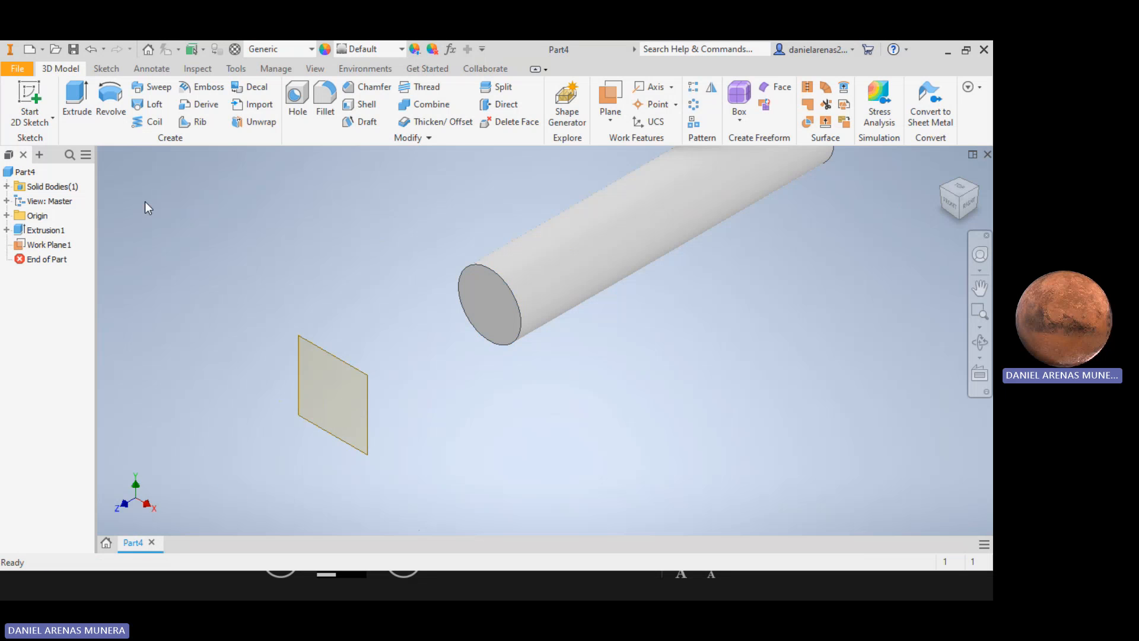
# Sketch a circle centred on the origin on the offset work plane, about half the cylinder's diameter.
pyautogui.press('s')
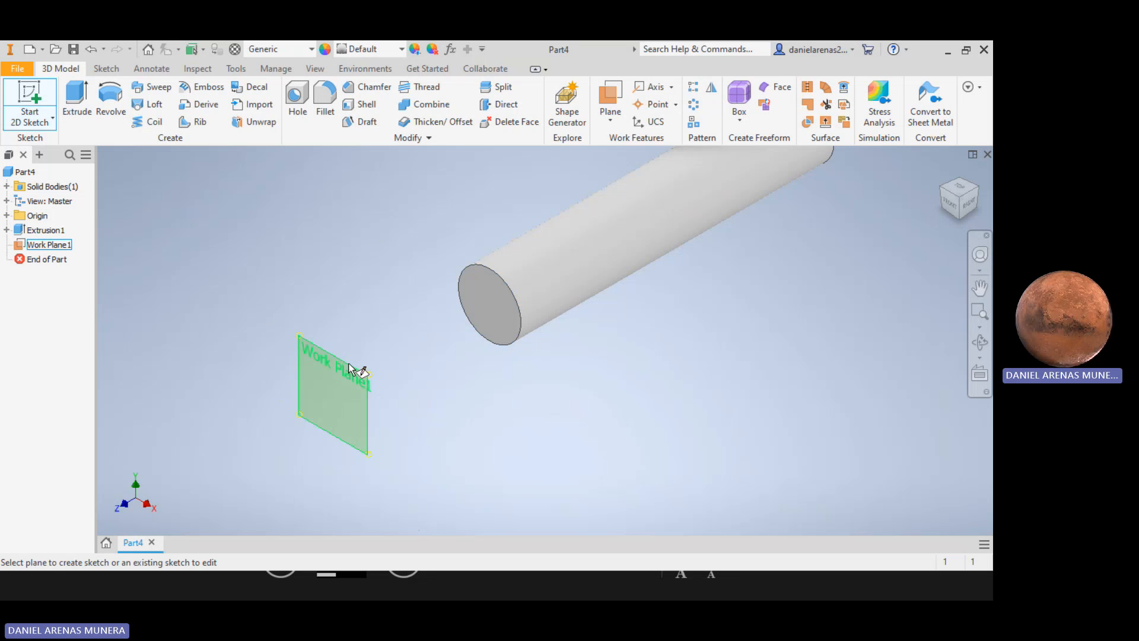
pyautogui.click(349, 369)
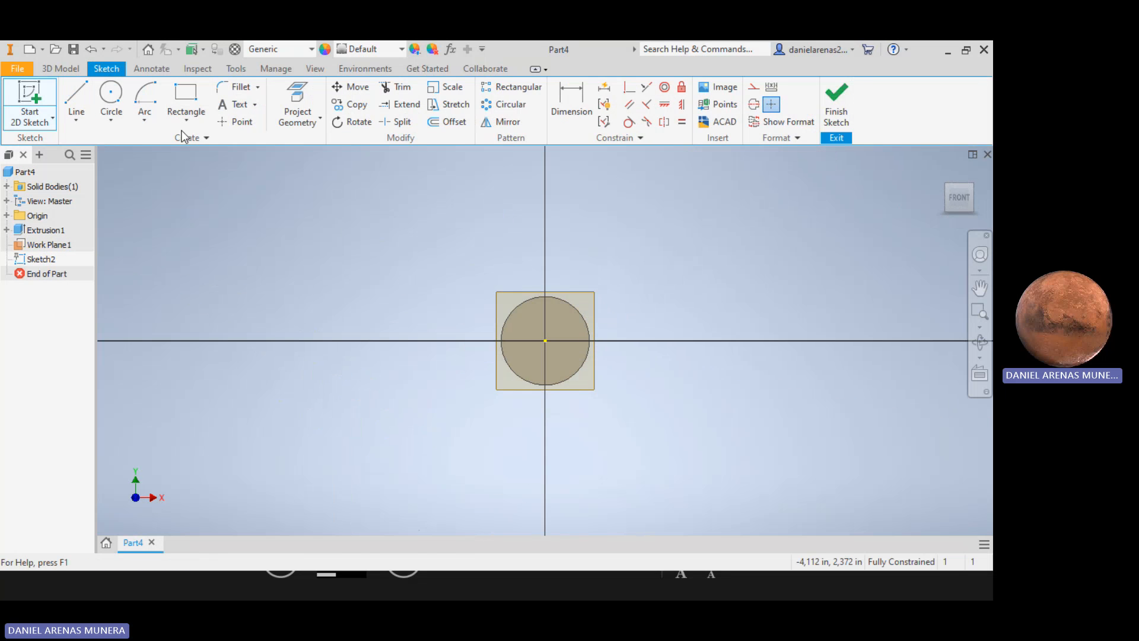
pyautogui.click(112, 101)
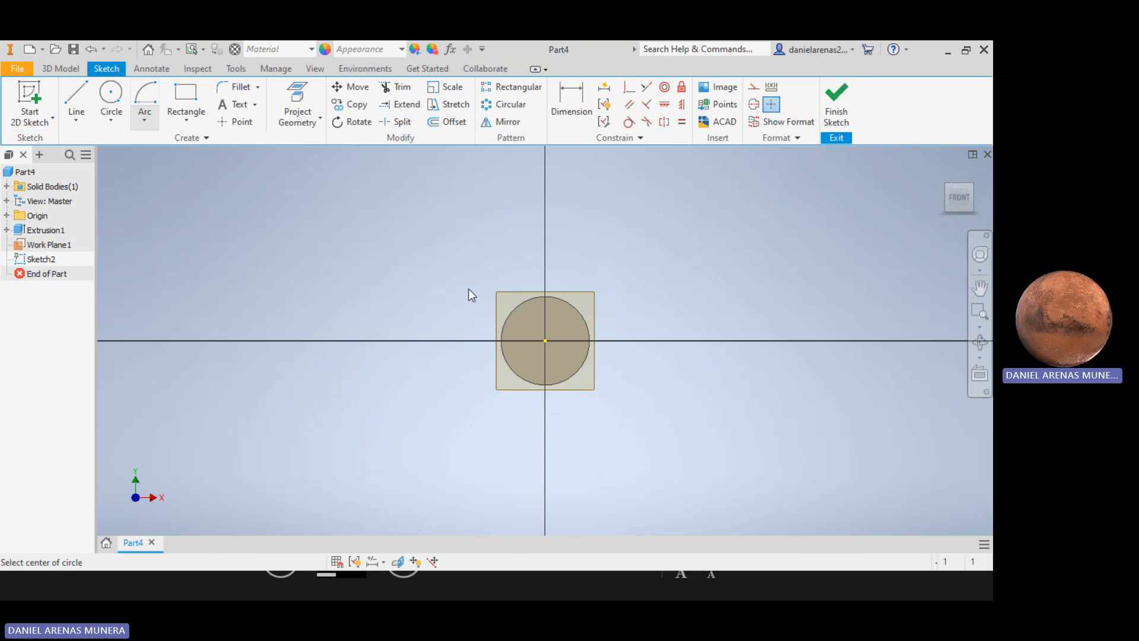
pyautogui.click(545, 341)
pyautogui.click(546, 319)
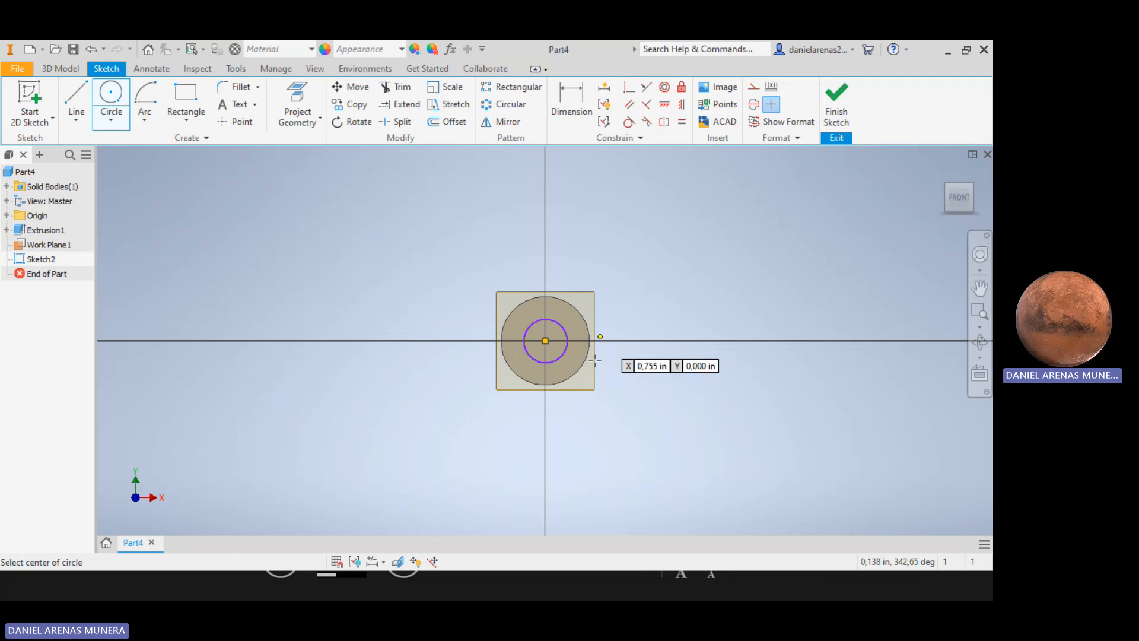
pyautogui.press('Escape')
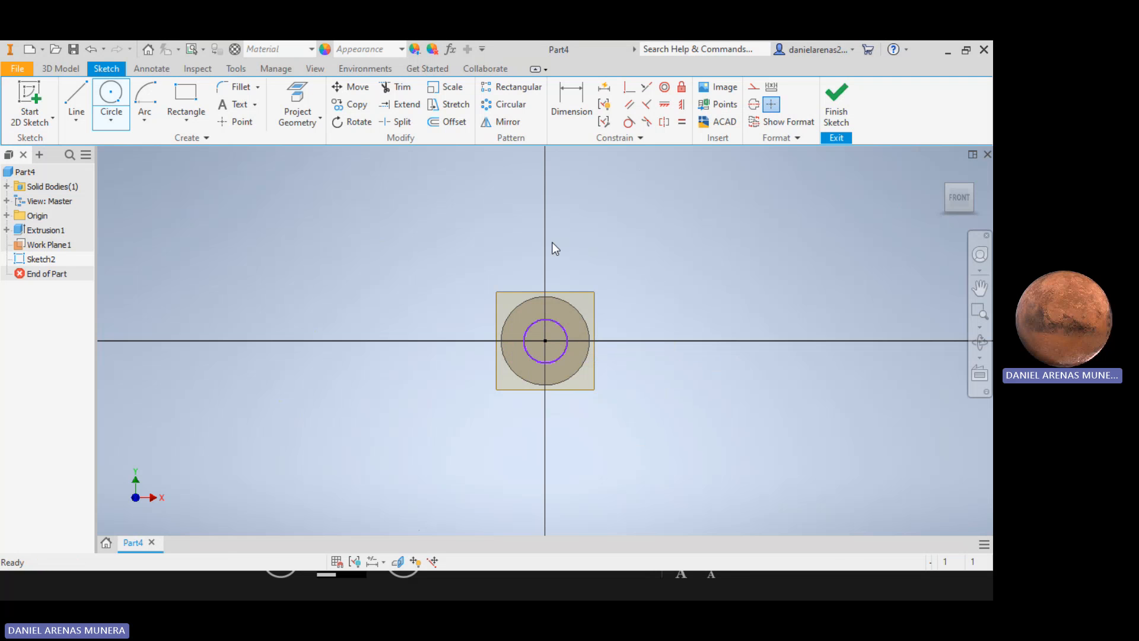
# Extrude the small circle 1 in toward the large cylinder with the flipped direction.
pyautogui.click(61, 69)
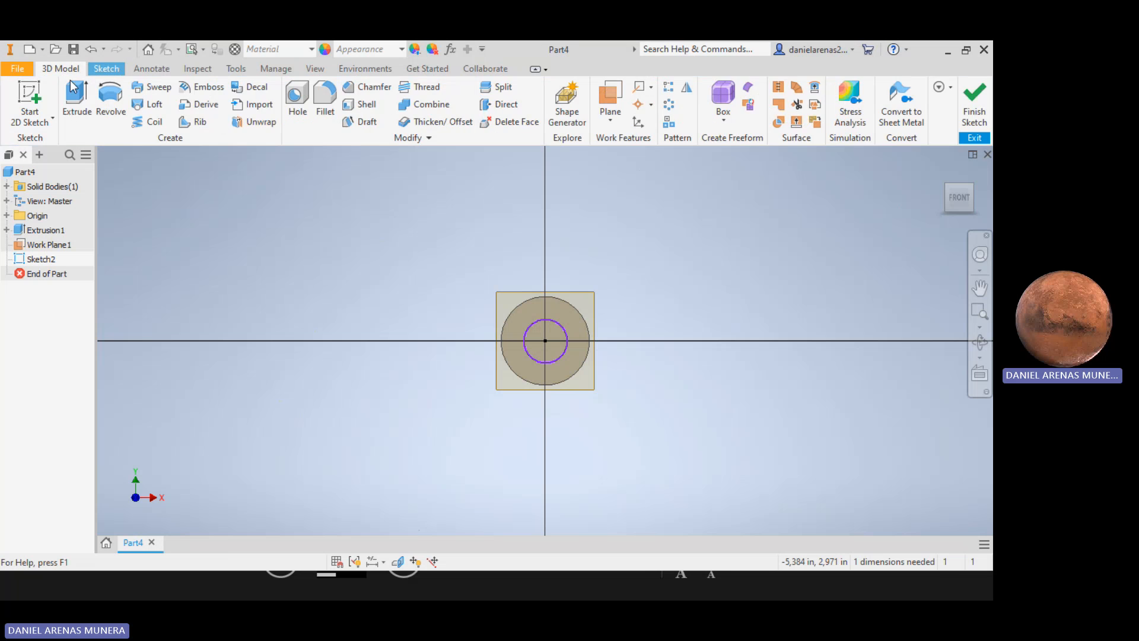
pyautogui.press('F6')
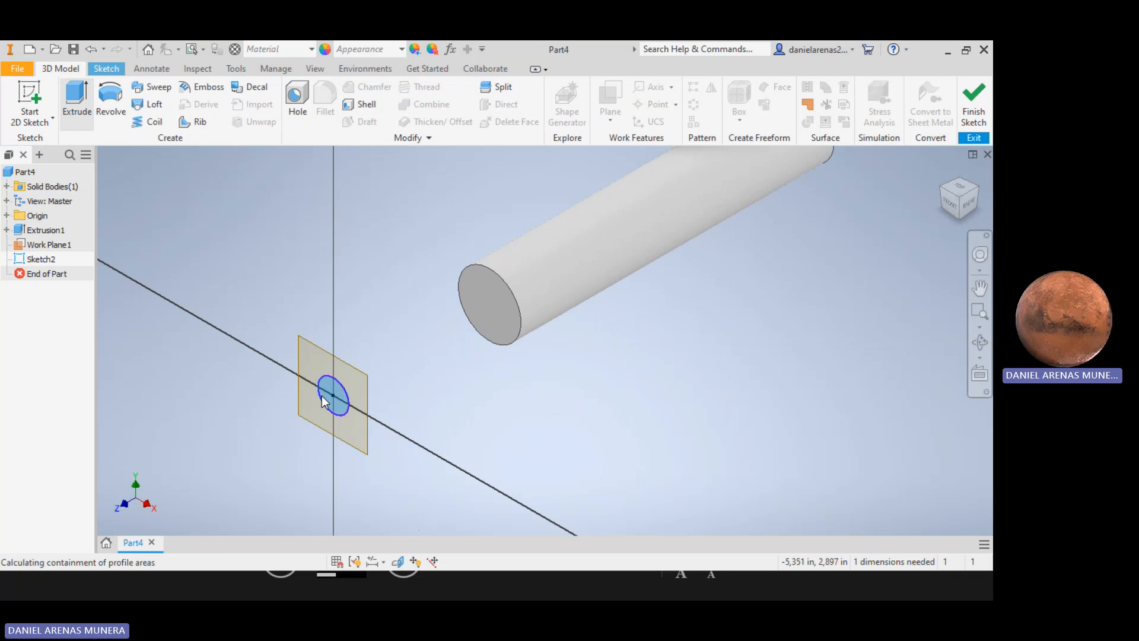
pyautogui.press('e')
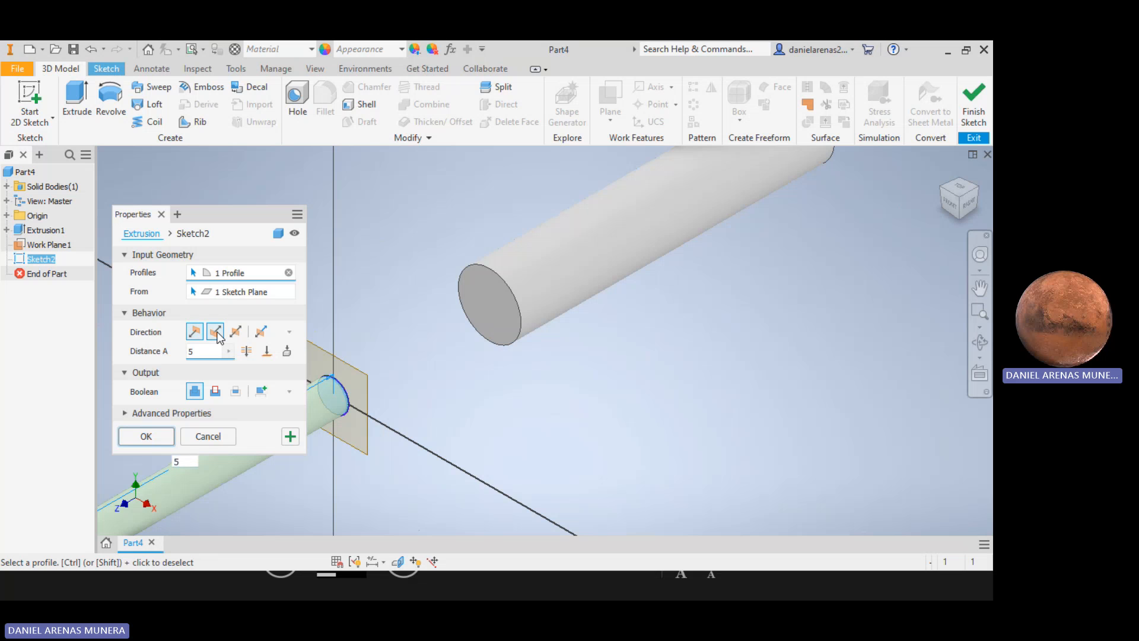
pyautogui.click(216, 332)
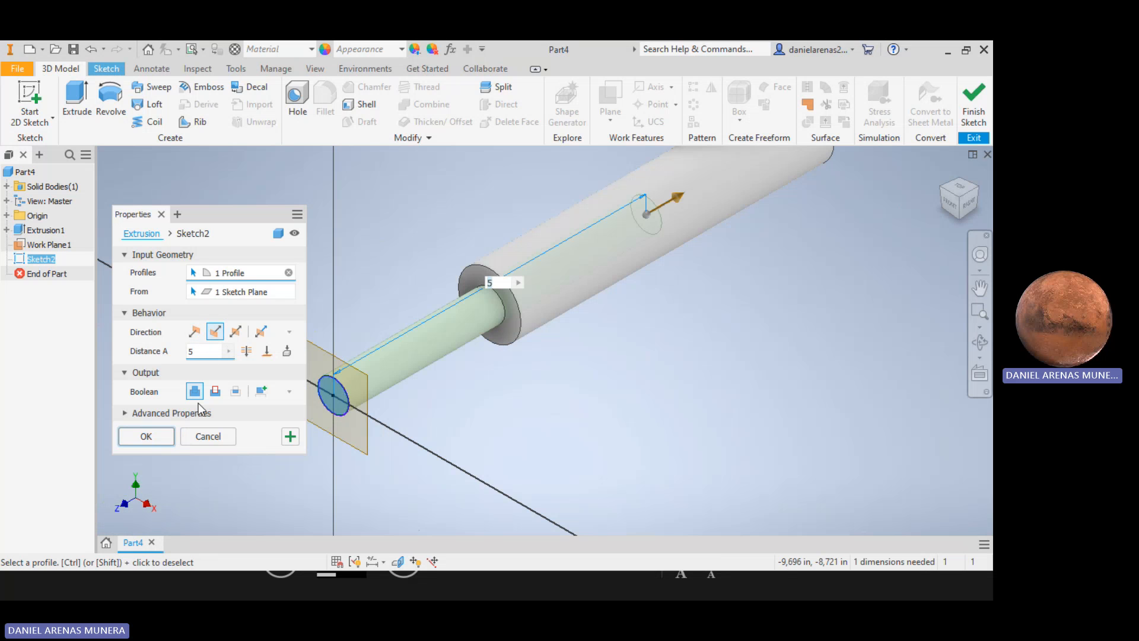
pyautogui.doubleClick(204, 351)
pyautogui.write('1')
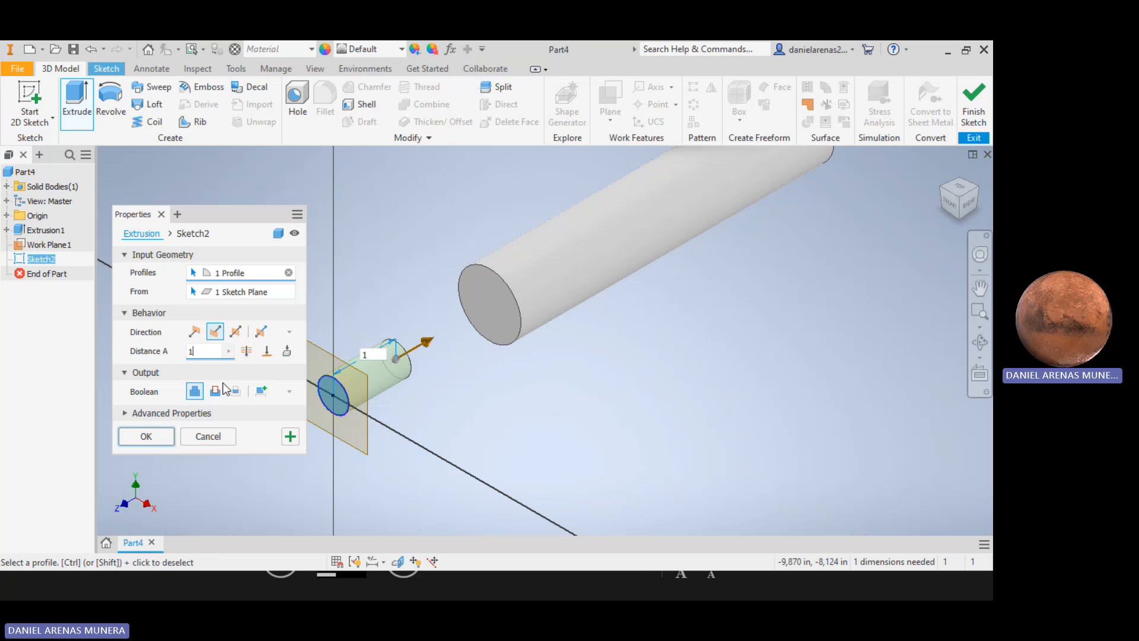
pyautogui.click(153, 435)
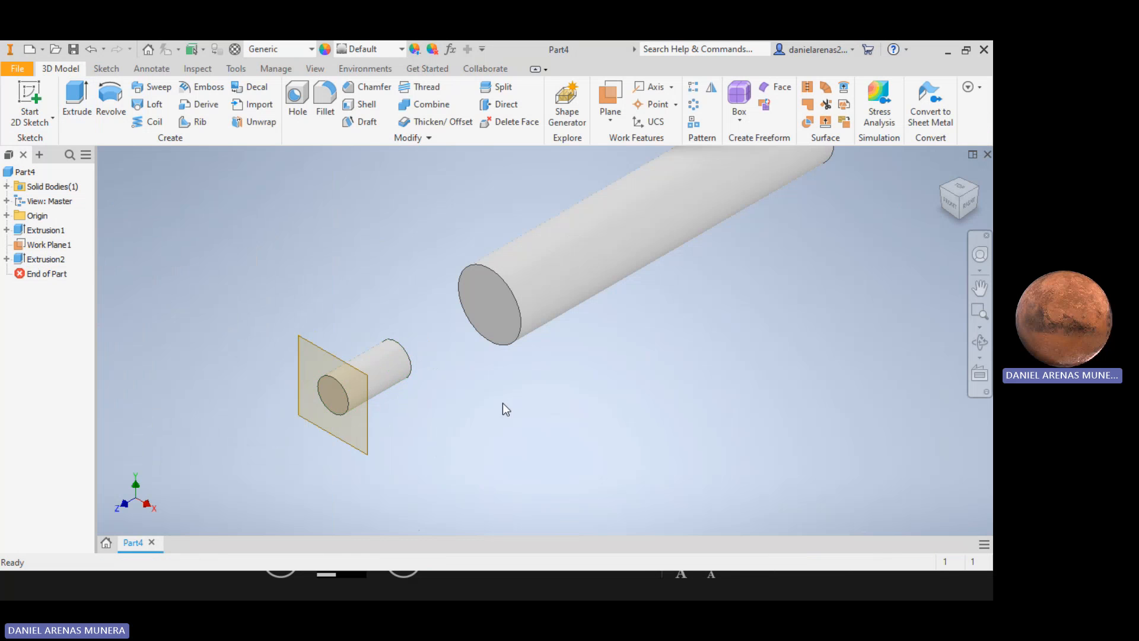
# Make the XZ origin plane visible.
pyautogui.scroll(-5, 450, 361)
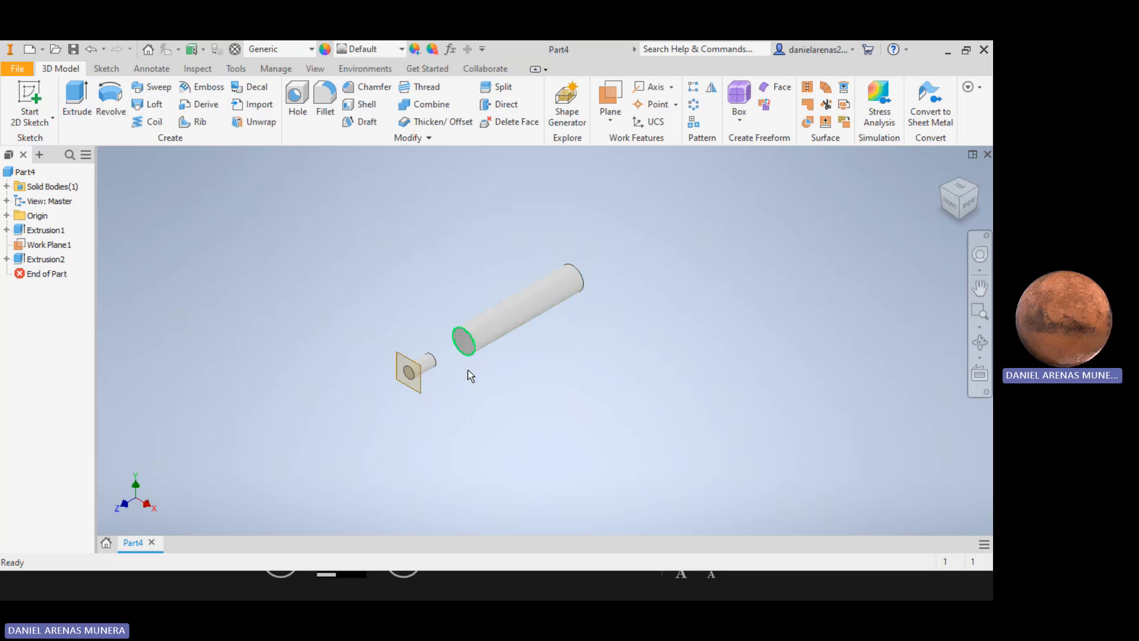
pyautogui.scroll(5, 468, 380)
pyautogui.scroll(-3, 466, 379)
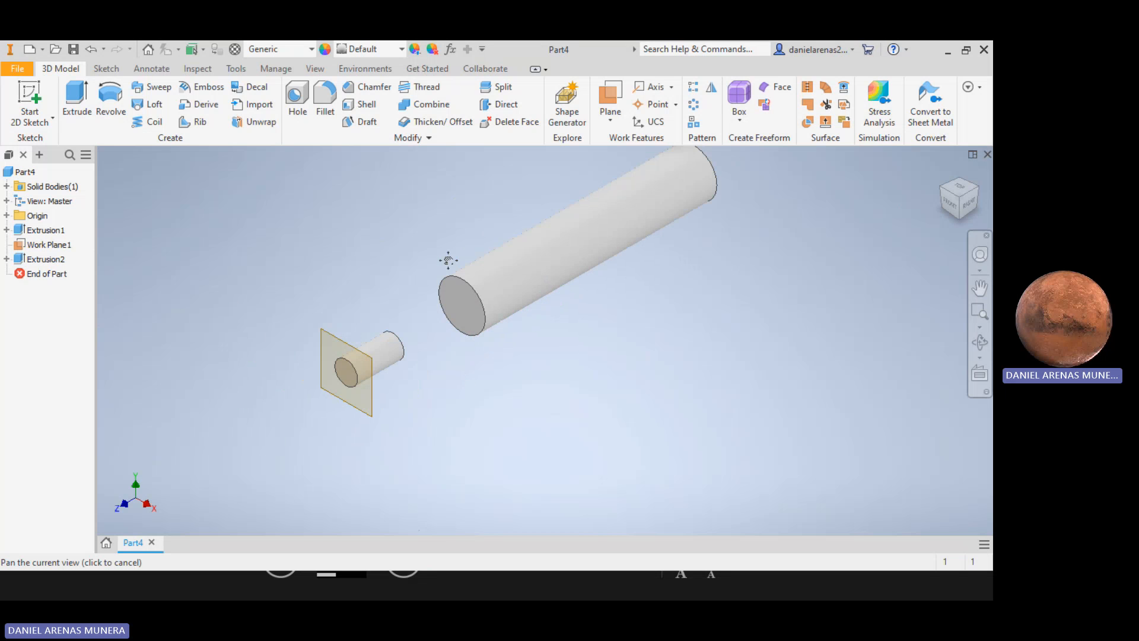
pyautogui.moveTo(447, 259); pyautogui.dragTo(436, 282, button='middle')
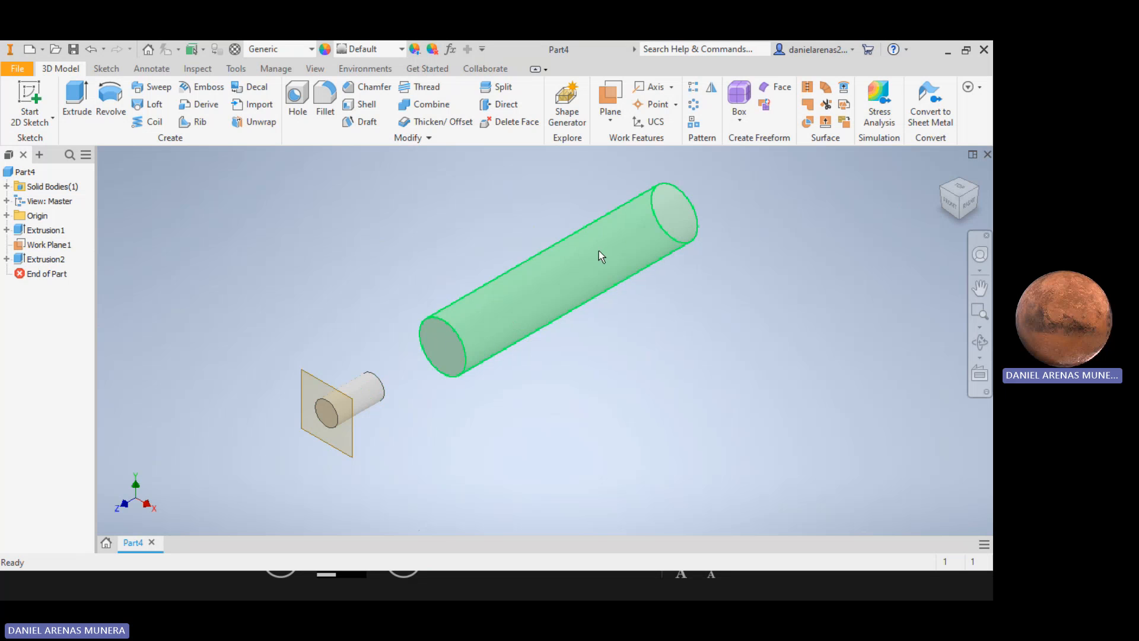
pyautogui.click(6, 216)
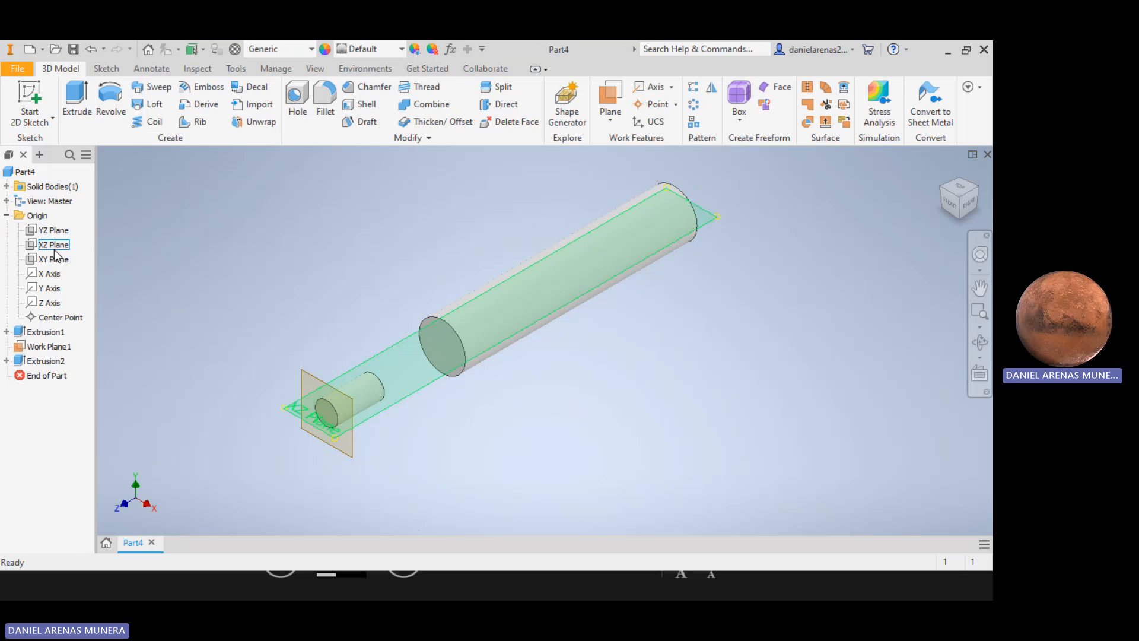
pyautogui.rightClick(47, 248)
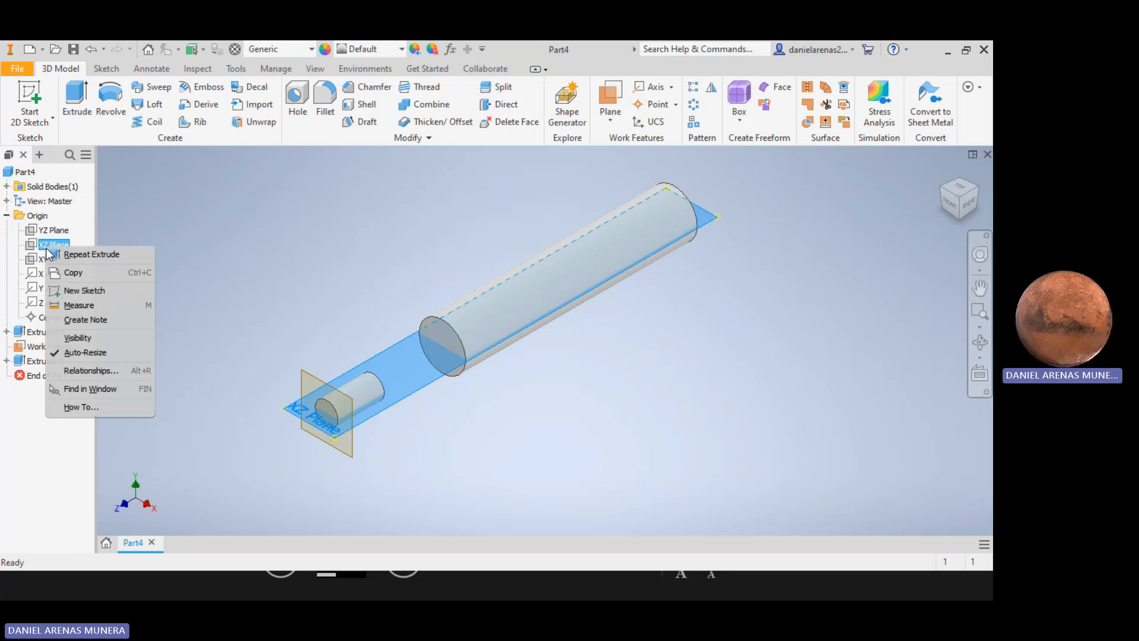
pyautogui.click(109, 340)
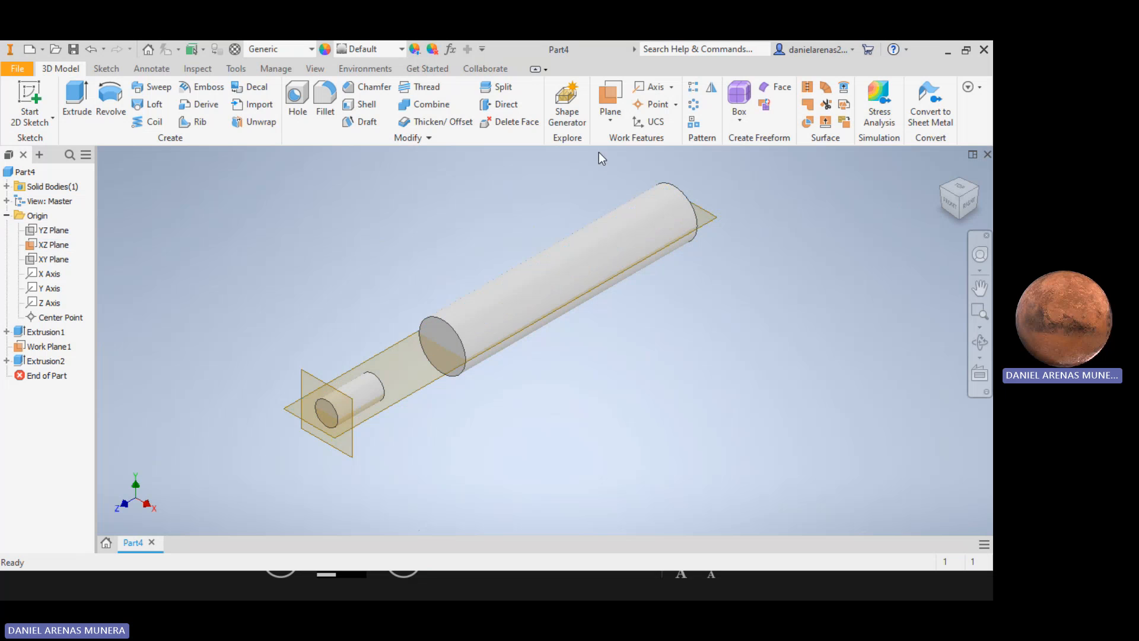
# Create a work plane offset 0.5 in upward from the XZ plane.
pyautogui.click(612, 118)
pyautogui.click(648, 187)
pyautogui.click(711, 222)
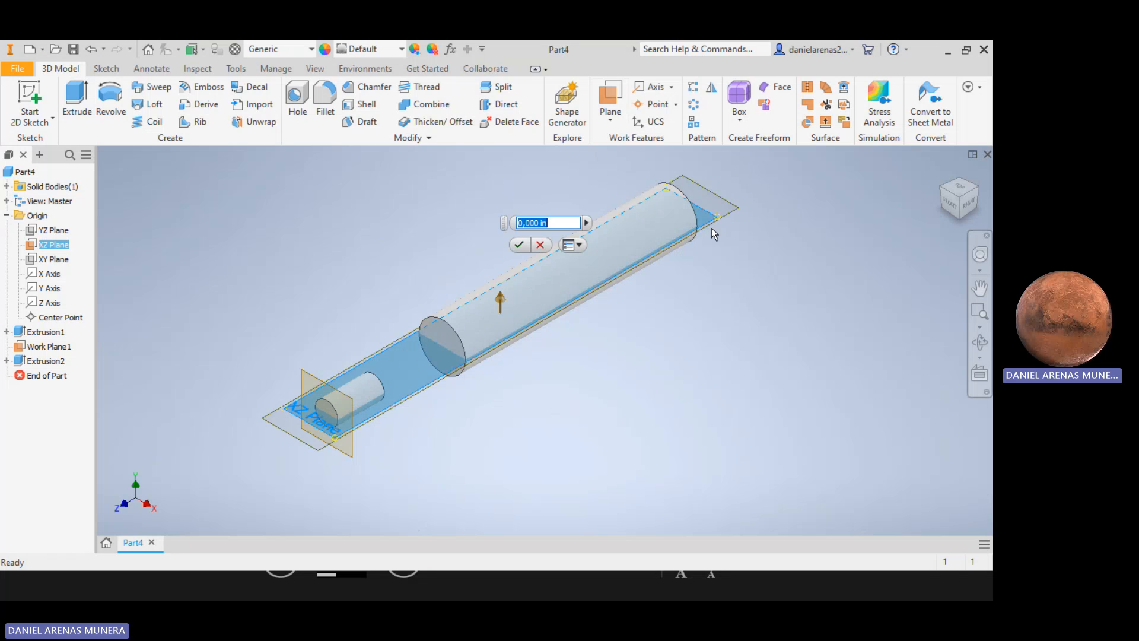
pyautogui.moveTo(499, 286); pyautogui.dragTo(504, 265)
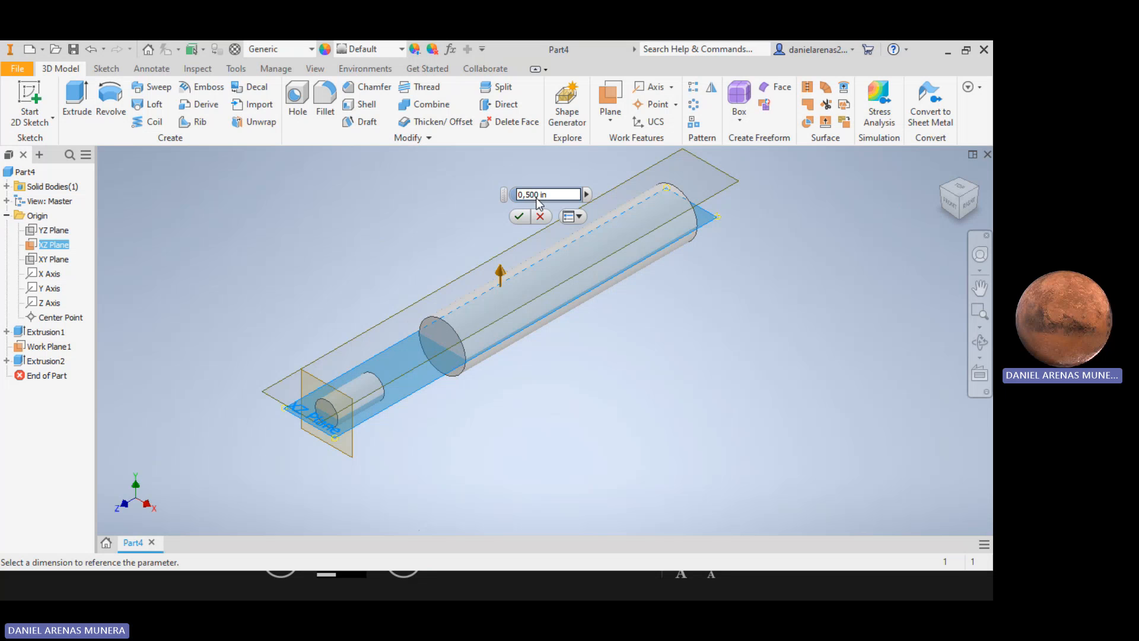
pyautogui.click(520, 217)
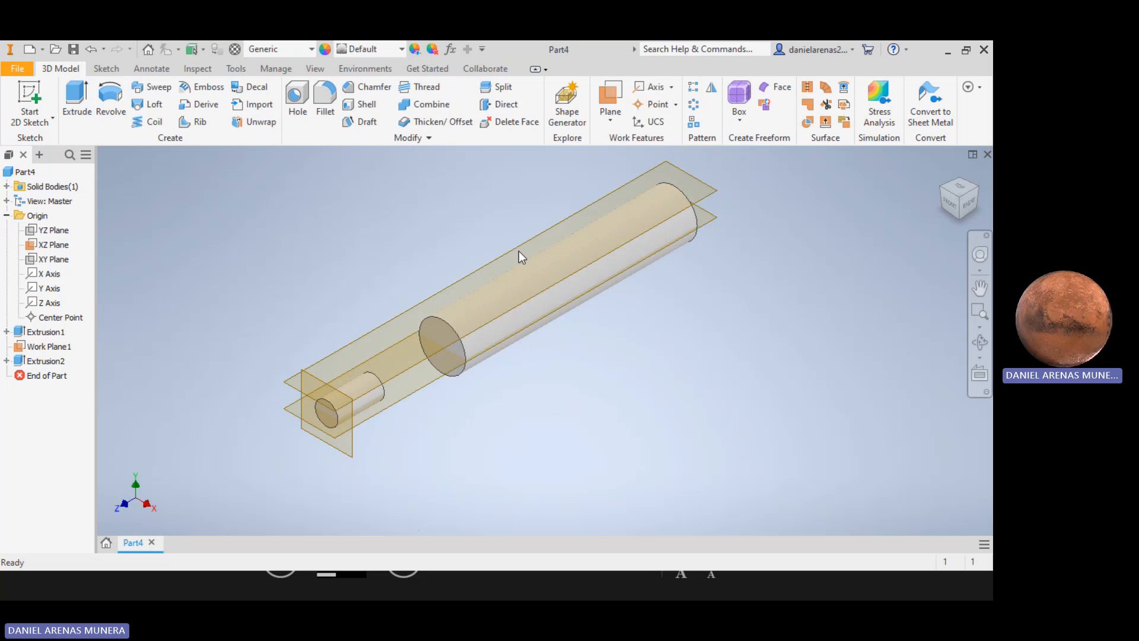
# Sketch a circle just under half the large cylinder's diameter on the new offset plane, centred on the cylinder's axis line near mid-length.
pyautogui.click(27, 101)
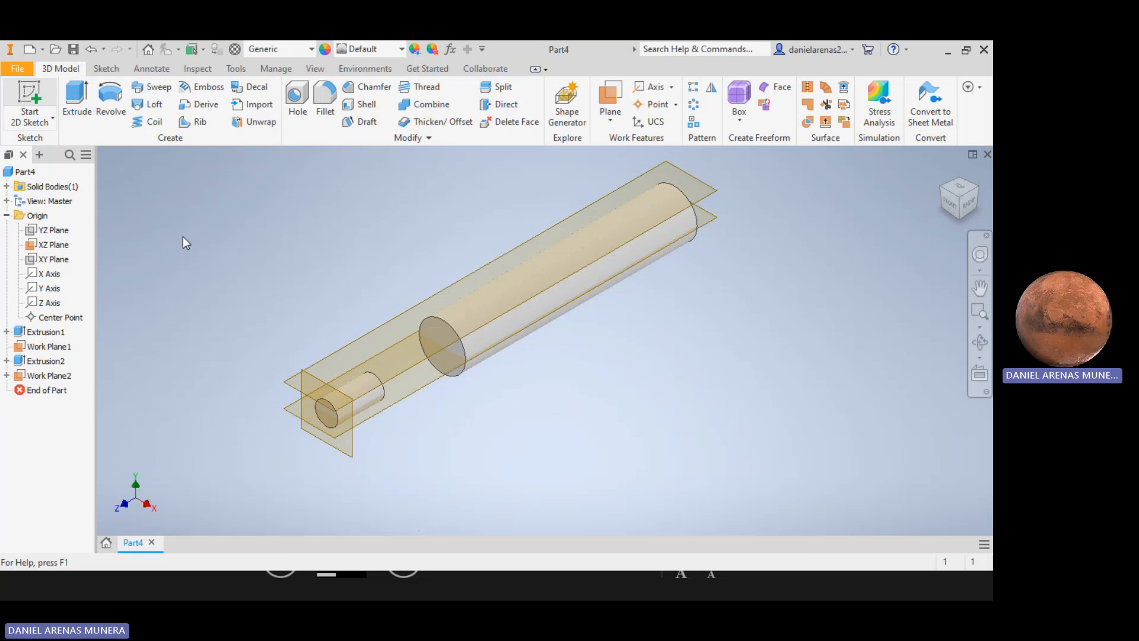
pyautogui.click(399, 372)
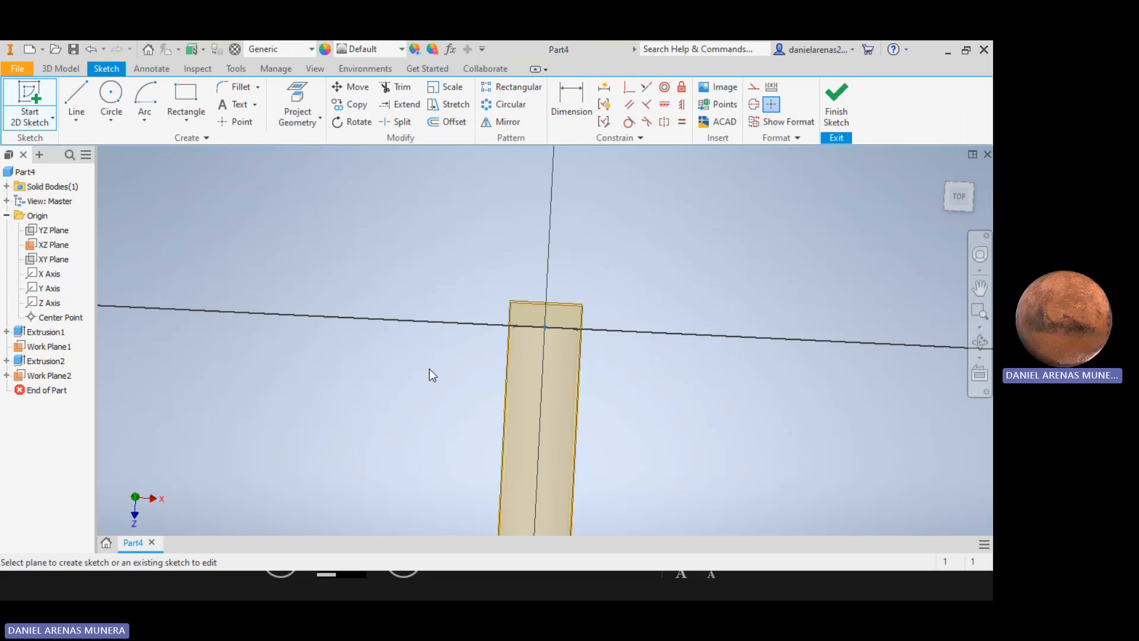
pyautogui.moveTo(650, 324); pyautogui.dragTo(603, 134, button='middle')
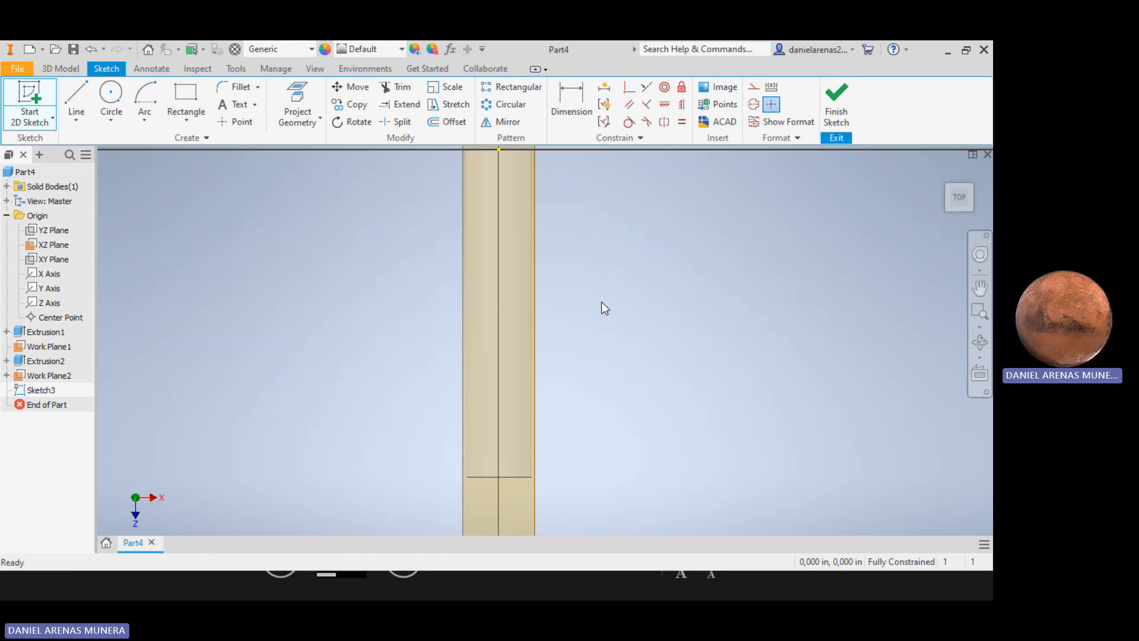
pyautogui.scroll(2, 601, 303)
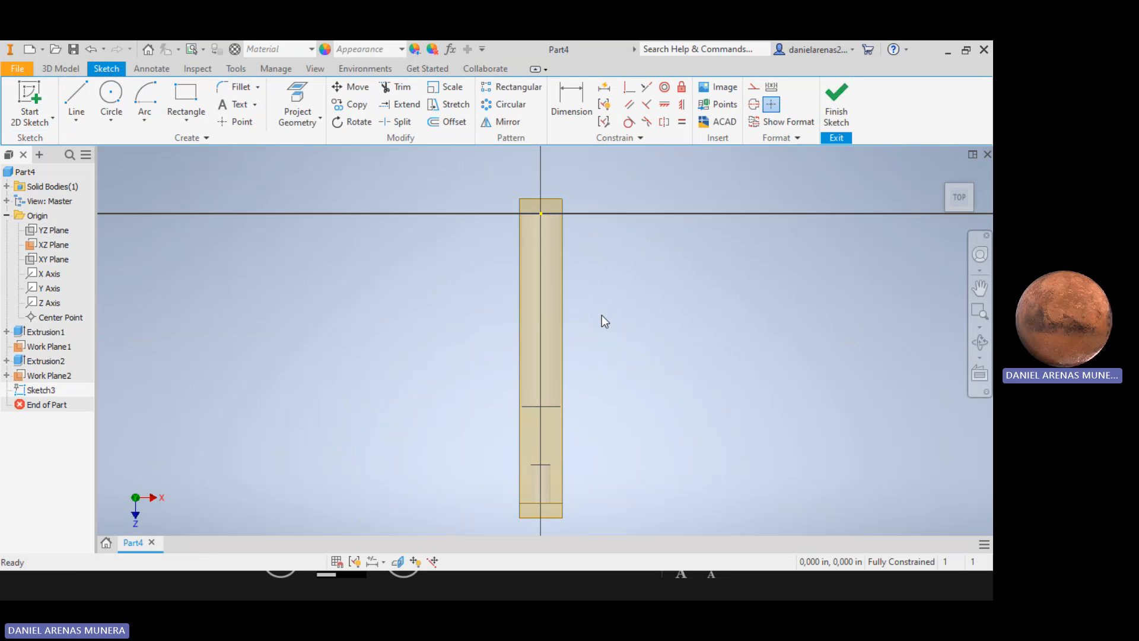
pyautogui.click(111, 95)
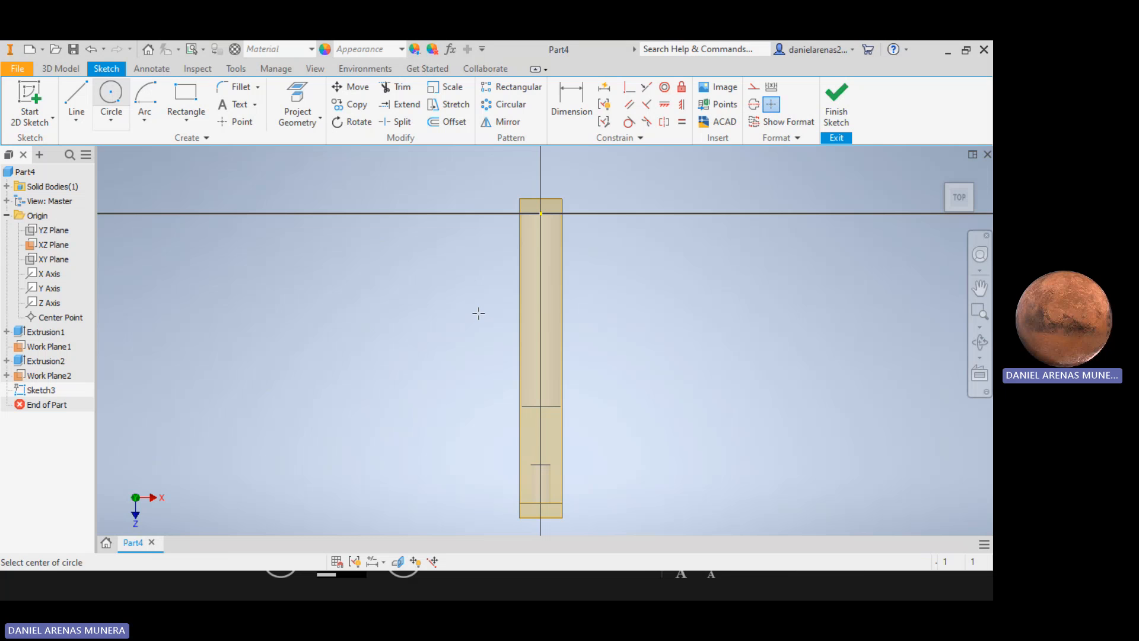
pyautogui.click(540, 305)
pyautogui.click(539, 295)
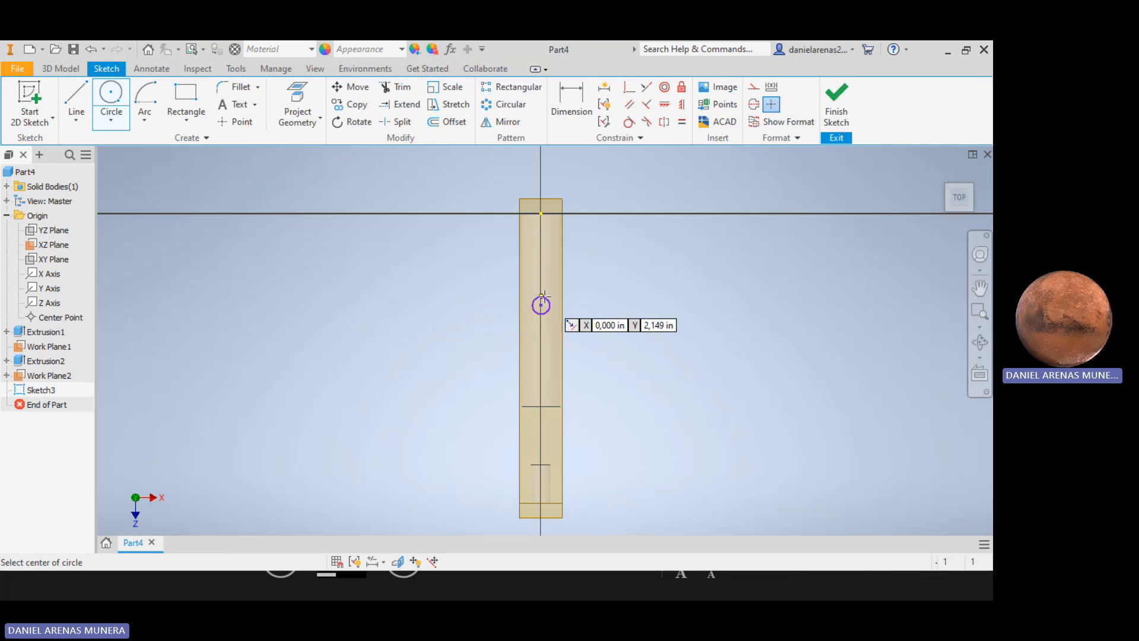
pyautogui.scroll(3, 541, 297)
pyautogui.scroll(-5, 544, 295)
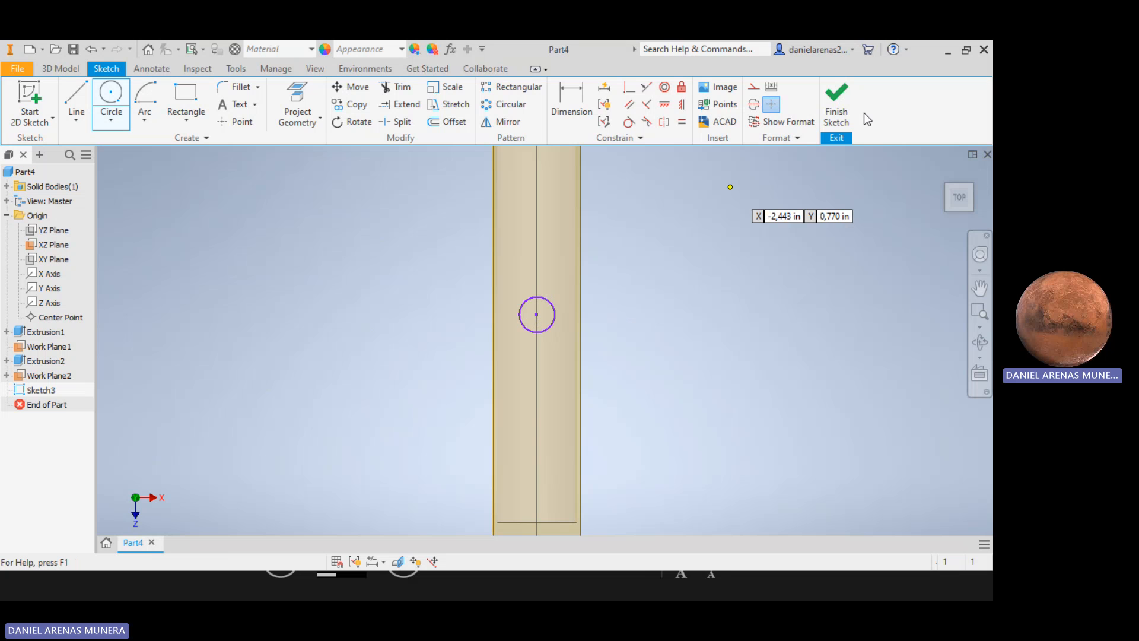
pyautogui.click(837, 114)
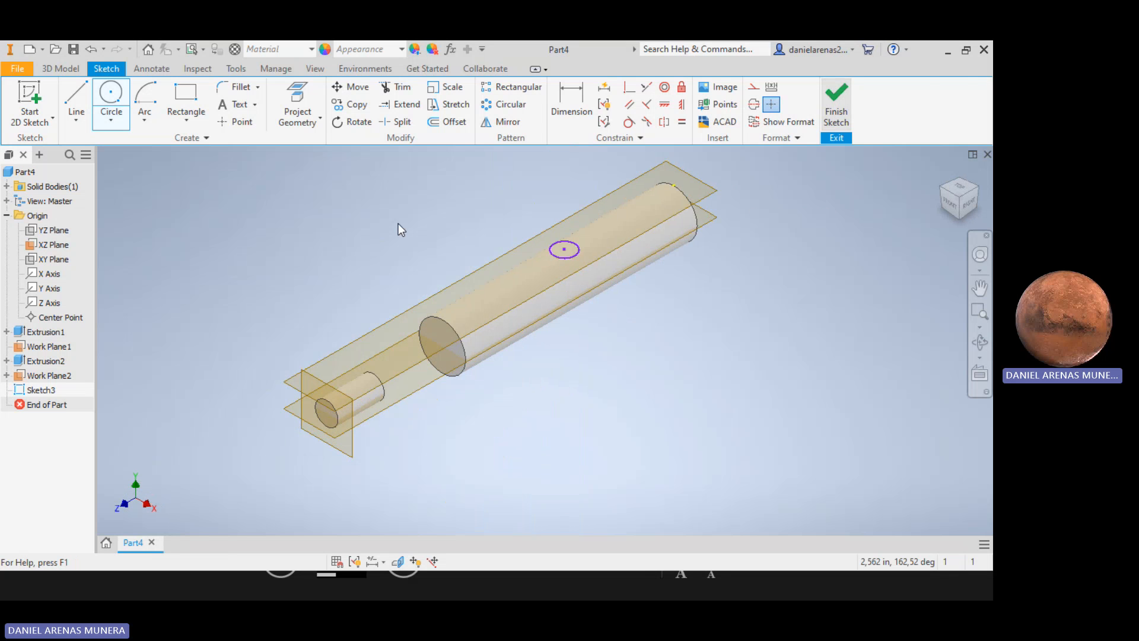
# Extrude the small circle 1 in symmetrically about its work plane.
pyautogui.click(77, 97)
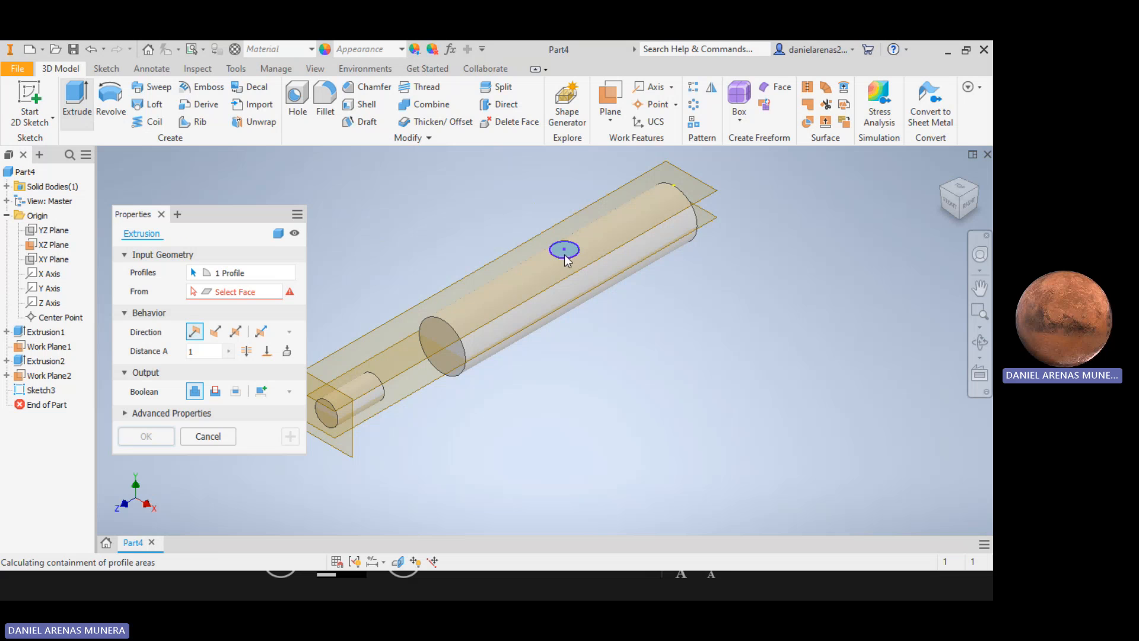
pyautogui.click(242, 332)
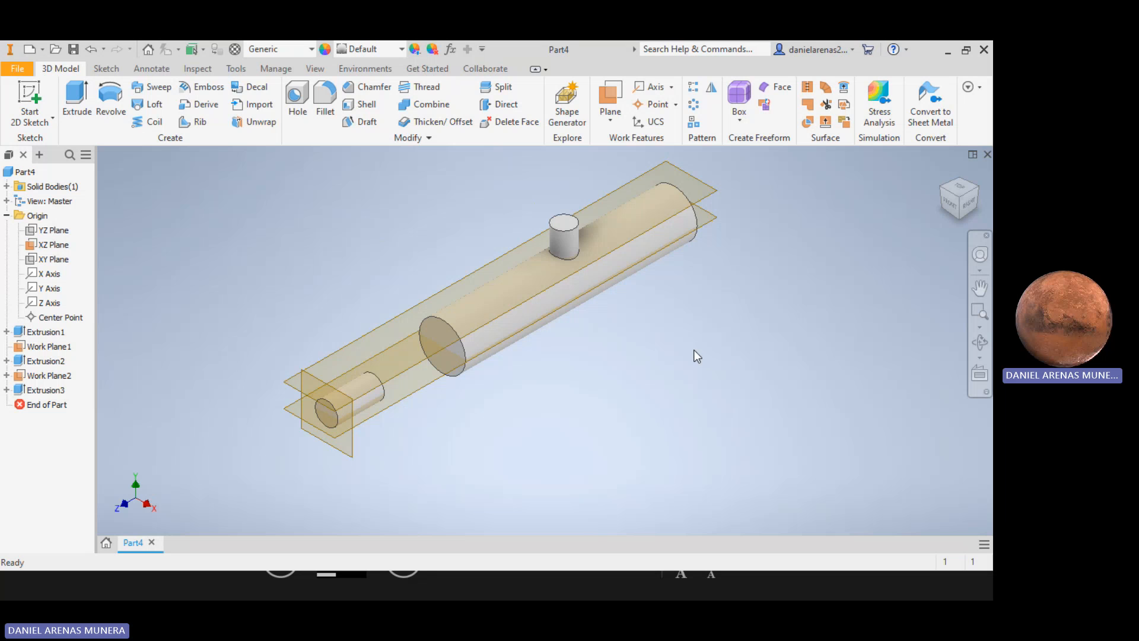
# Undo the features made after the large cylinder, including both work planes and both small cylinders.
pyautogui.hotkey('ctrl', 'z')
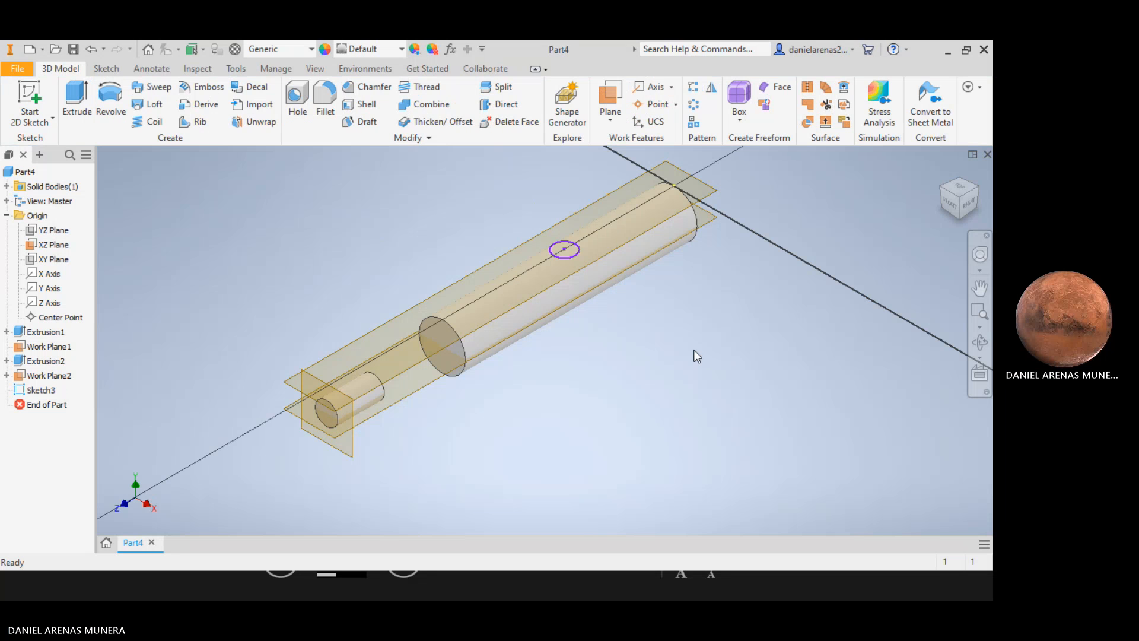
pyautogui.hotkey('ctrl', 'z')
pyautogui.hotkey('ctrl', 'z')
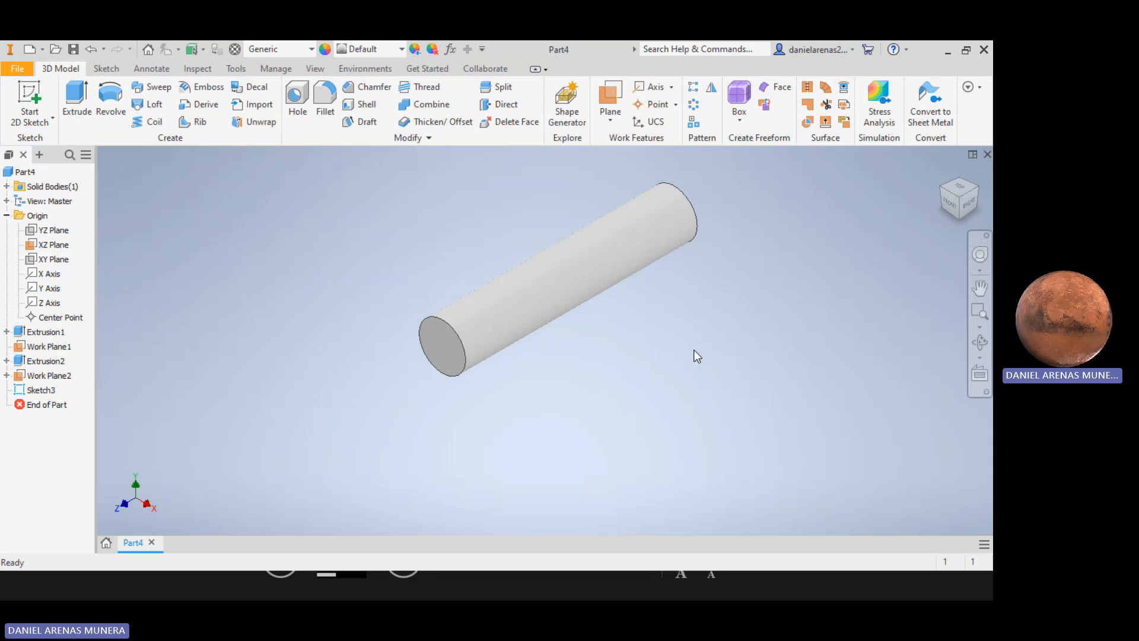
pyautogui.click(609, 123)
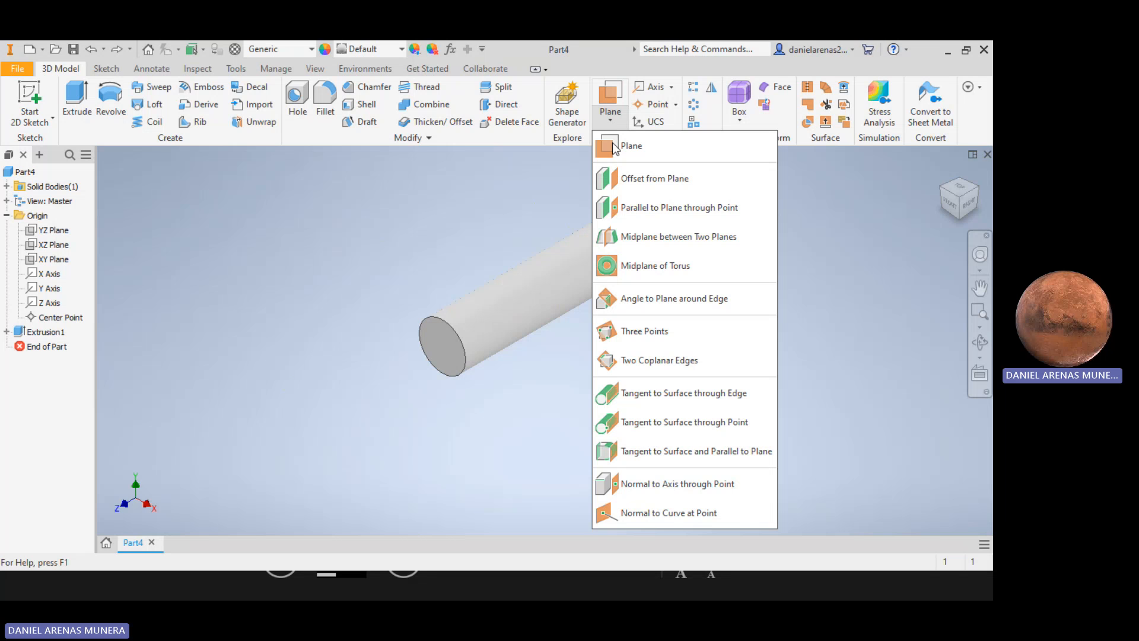
pyautogui.click(666, 298)
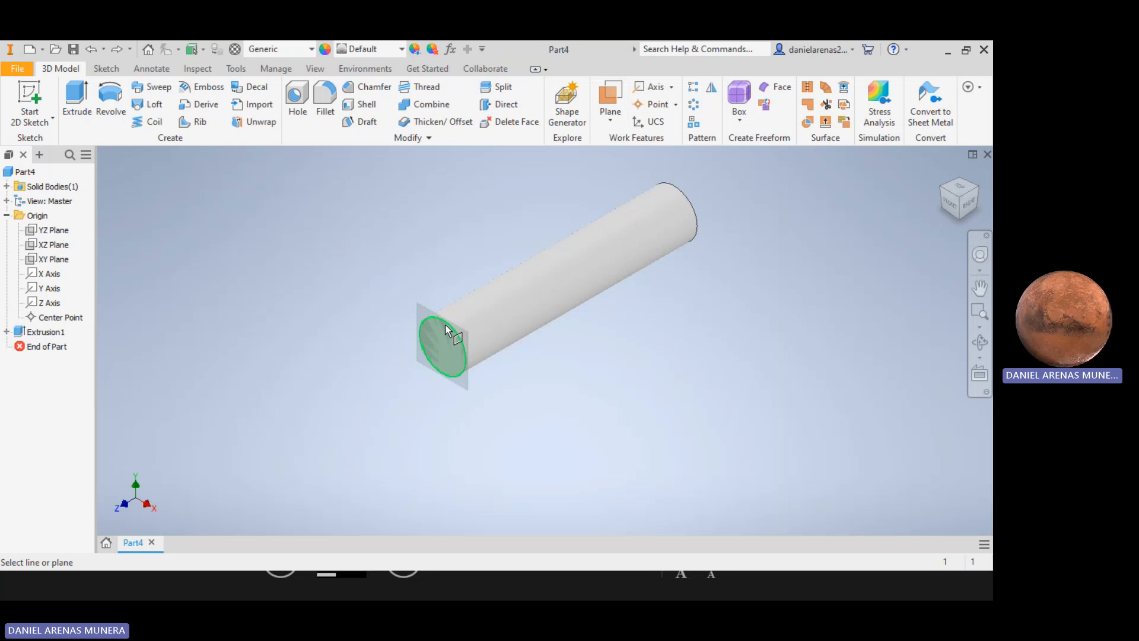
pyautogui.scroll(5, 445, 322)
pyautogui.scroll(-3, 445, 322)
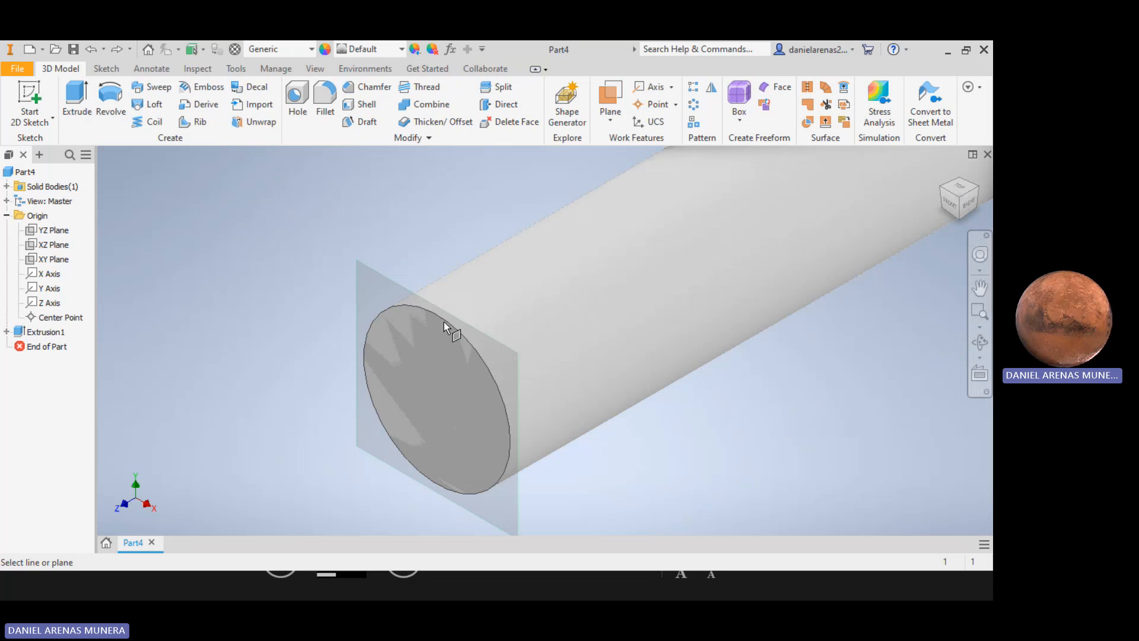
pyautogui.click(439, 317)
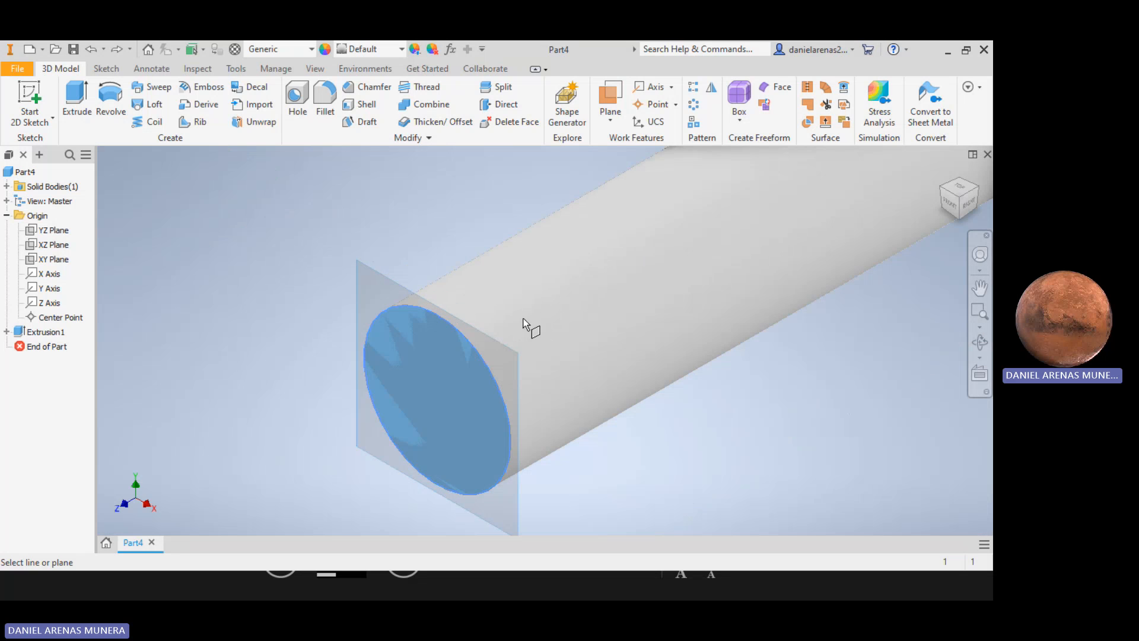
pyautogui.scroll(-5, 486, 336)
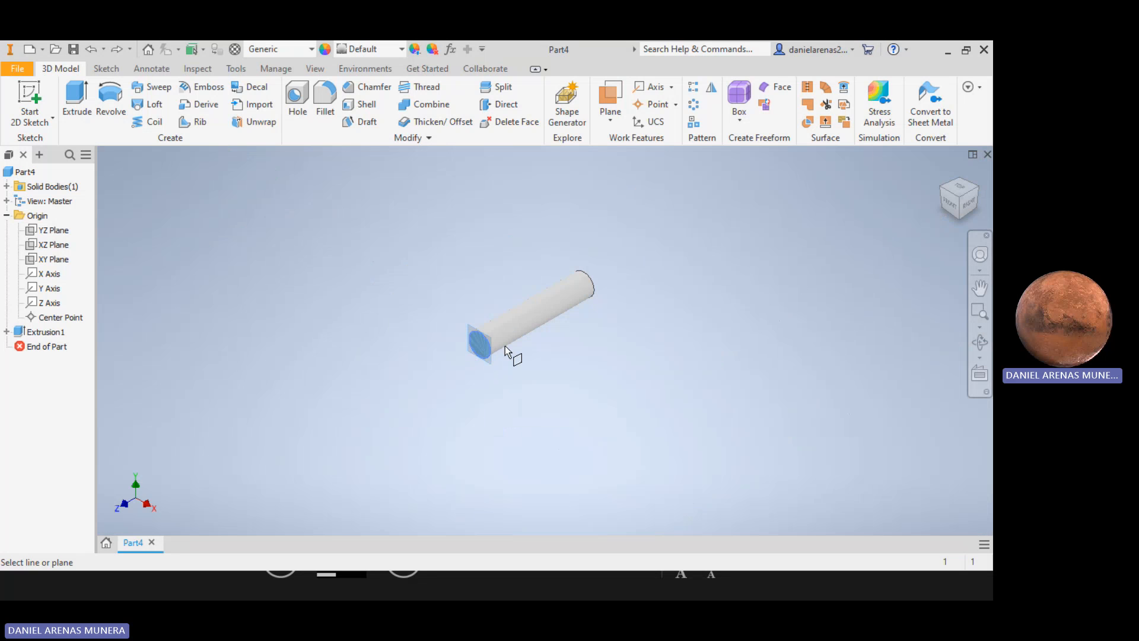
pyautogui.press('Escape')
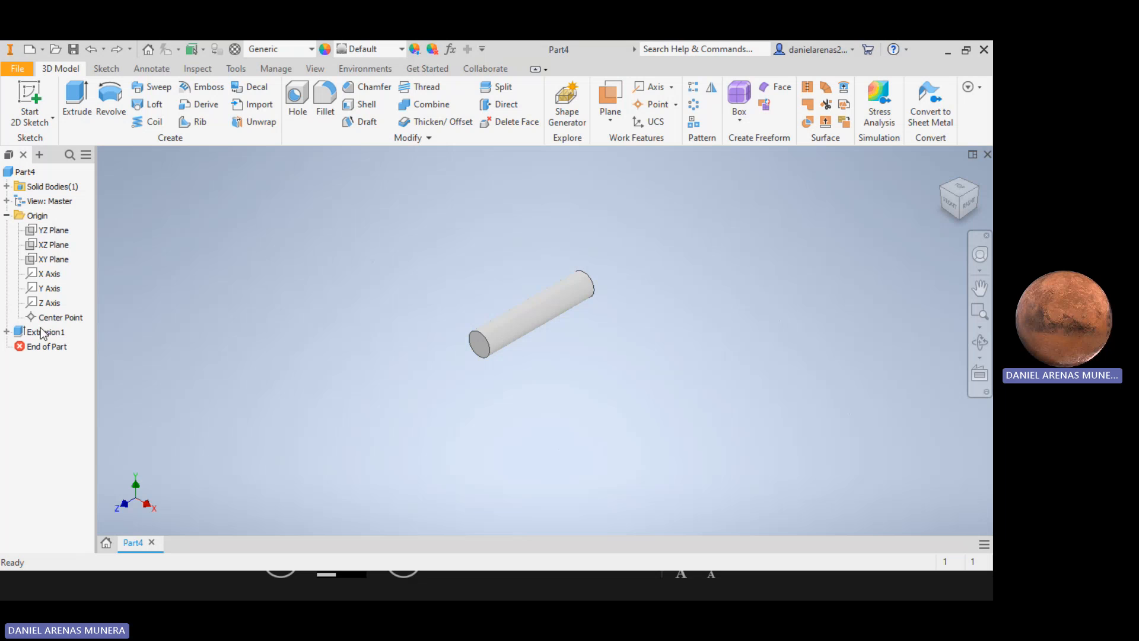
# Delete the large cylinder's extrusion together with its consumed sketch.
pyautogui.click(6, 333)
pyautogui.click(37, 350)
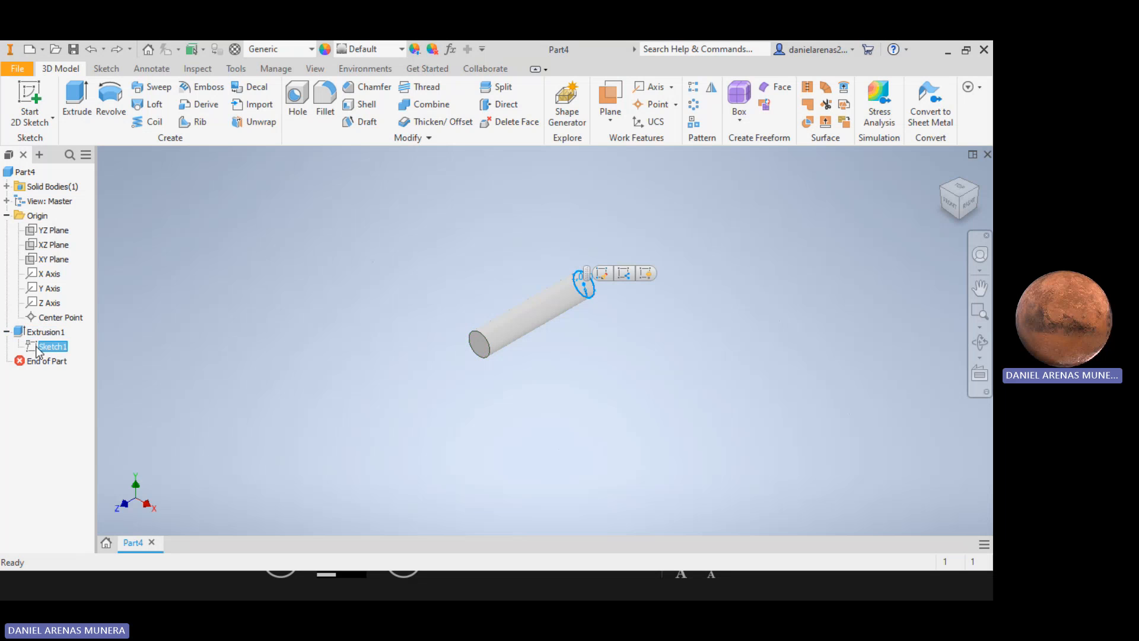
pyautogui.rightClick(37, 349)
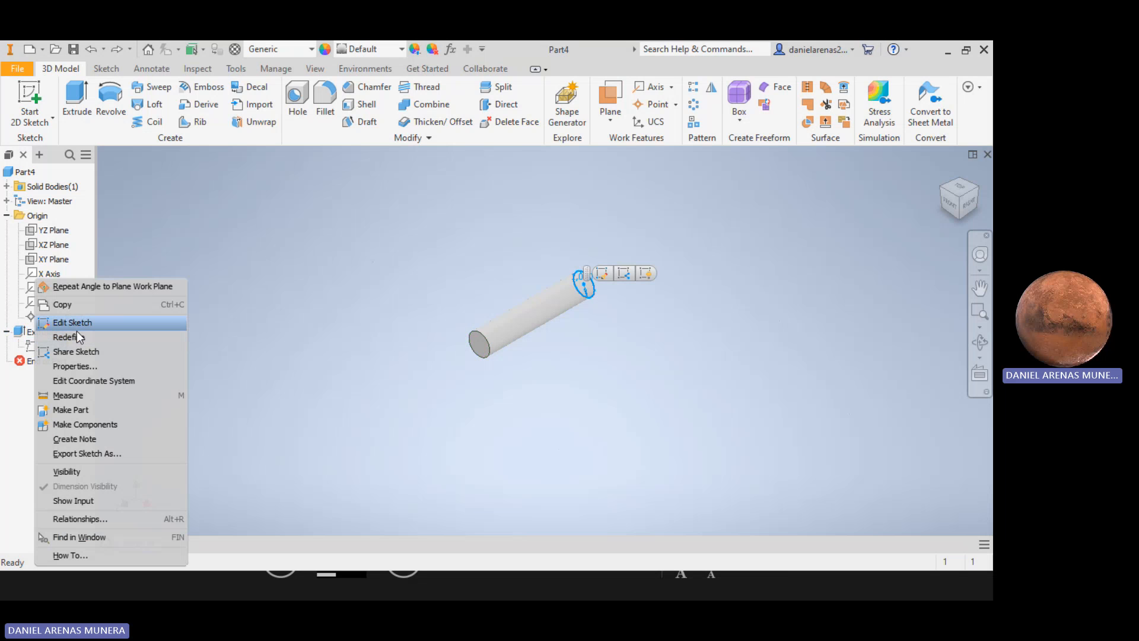
pyautogui.press('Escape')
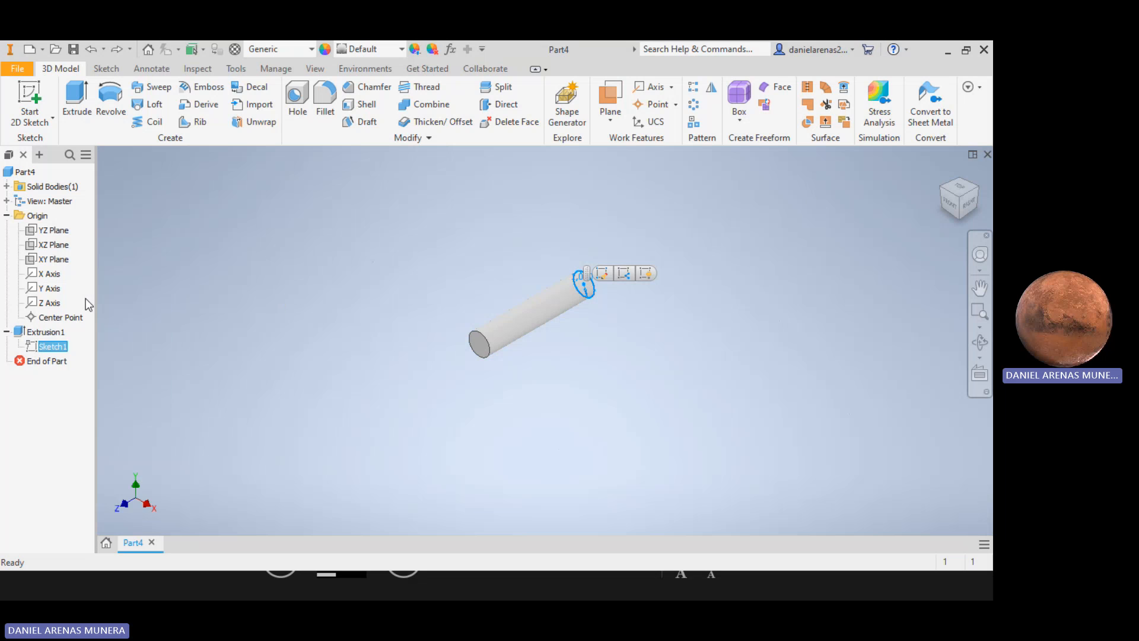
pyautogui.rightClick(53, 350)
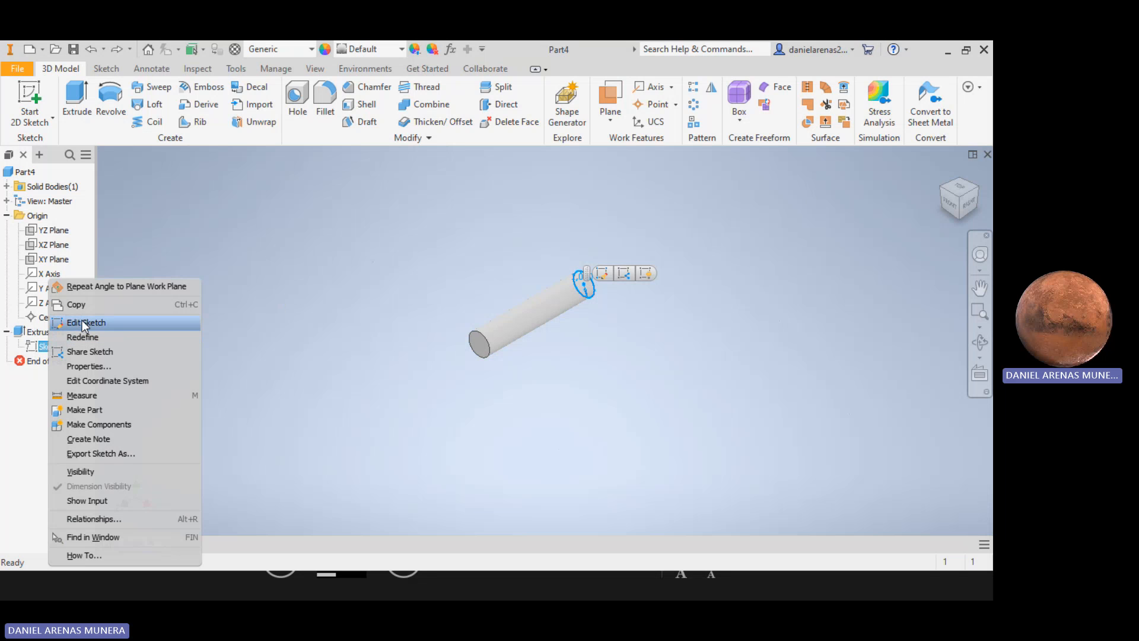
pyautogui.press('Escape')
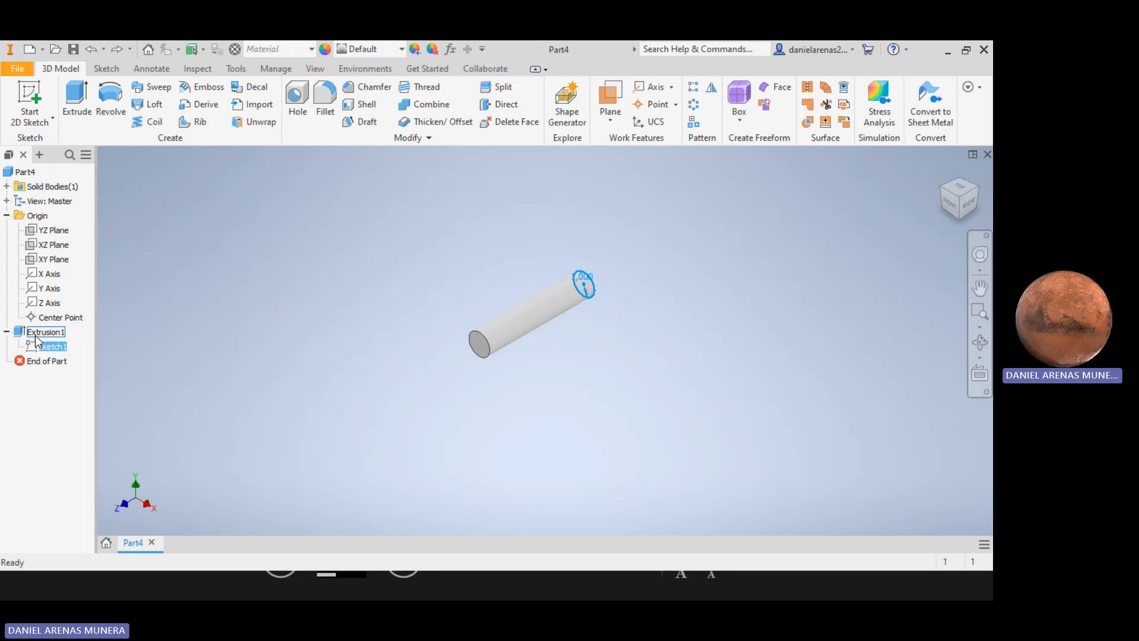
pyautogui.rightClick(35, 335)
pyautogui.click(62, 338)
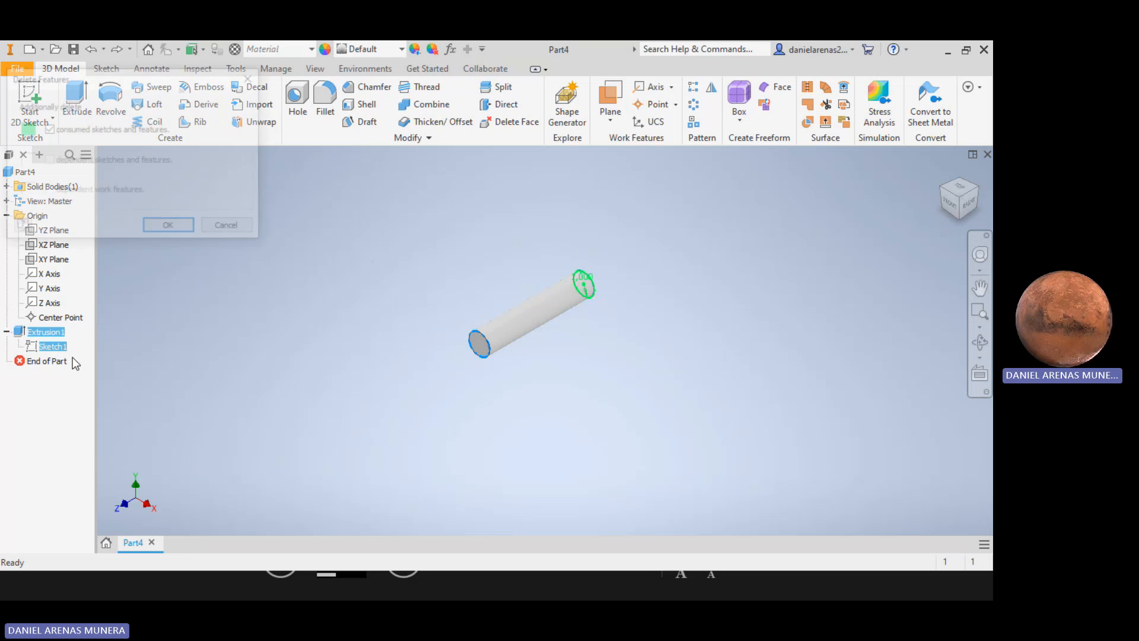
pyautogui.click(170, 228)
# Sketch a two-point rectangle on the XZ plane with one corner at the origin.
pyautogui.click(36, 95)
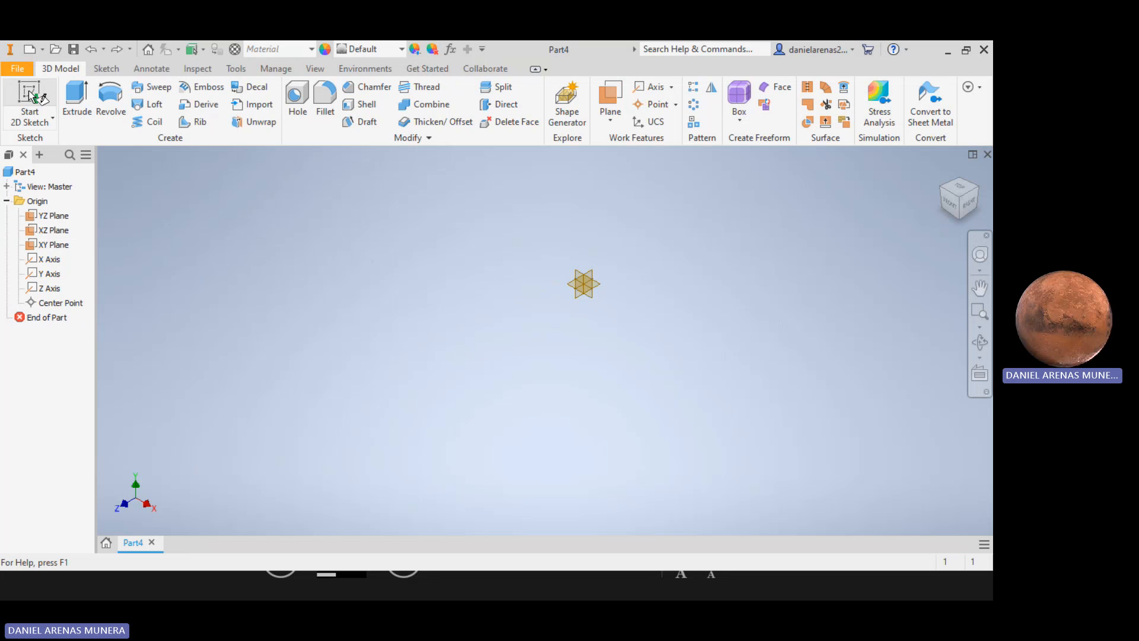
pyautogui.click(653, 357)
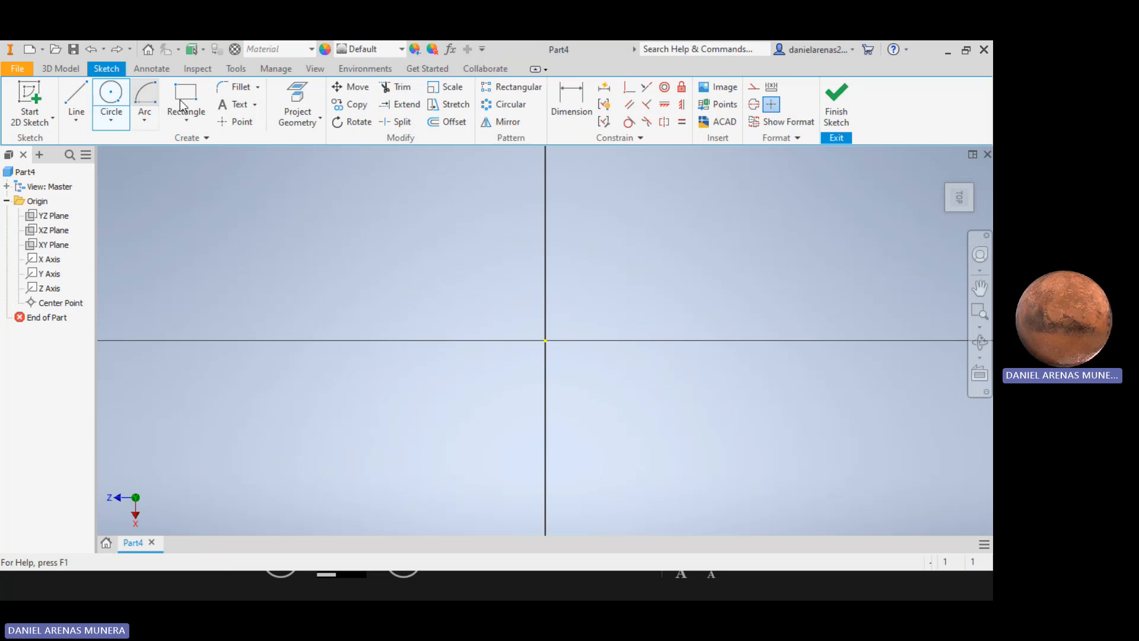
pyautogui.click(185, 100)
pyautogui.click(545, 341)
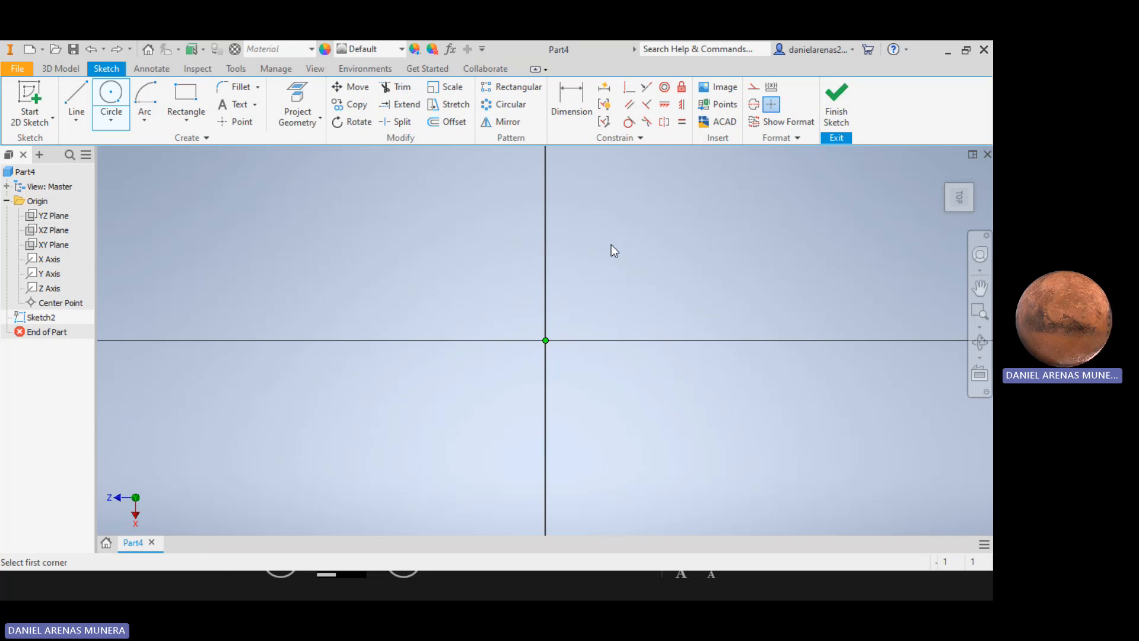
pyautogui.click(713, 208)
# Extrude the rectangle 1 in upward into a rectangular prism.
pyautogui.click(73, 71)
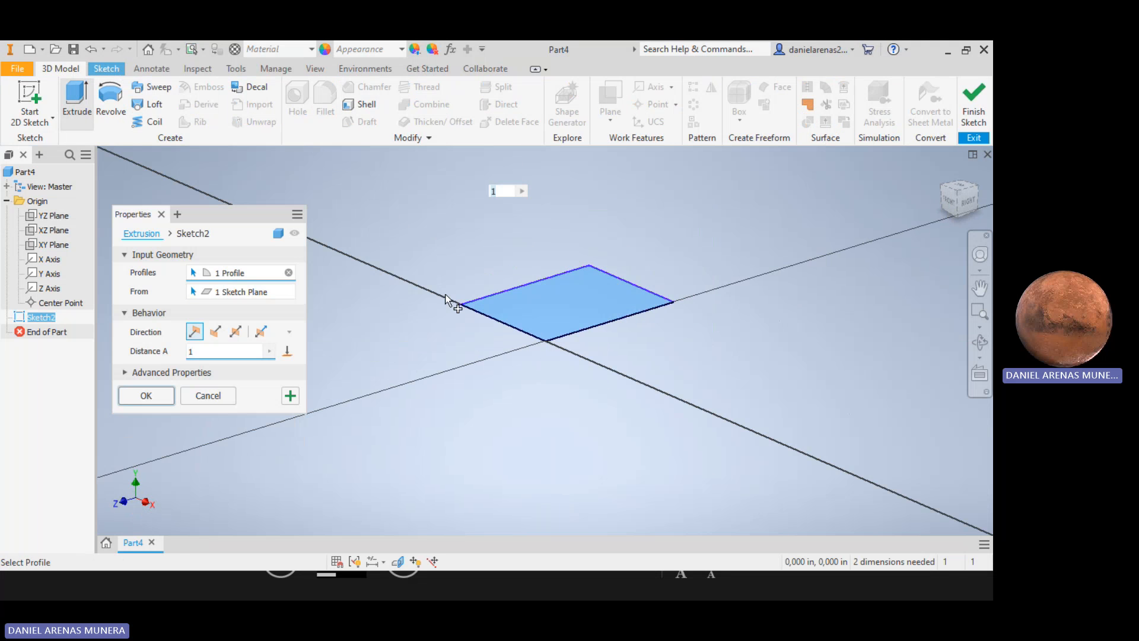
pyautogui.click(146, 395)
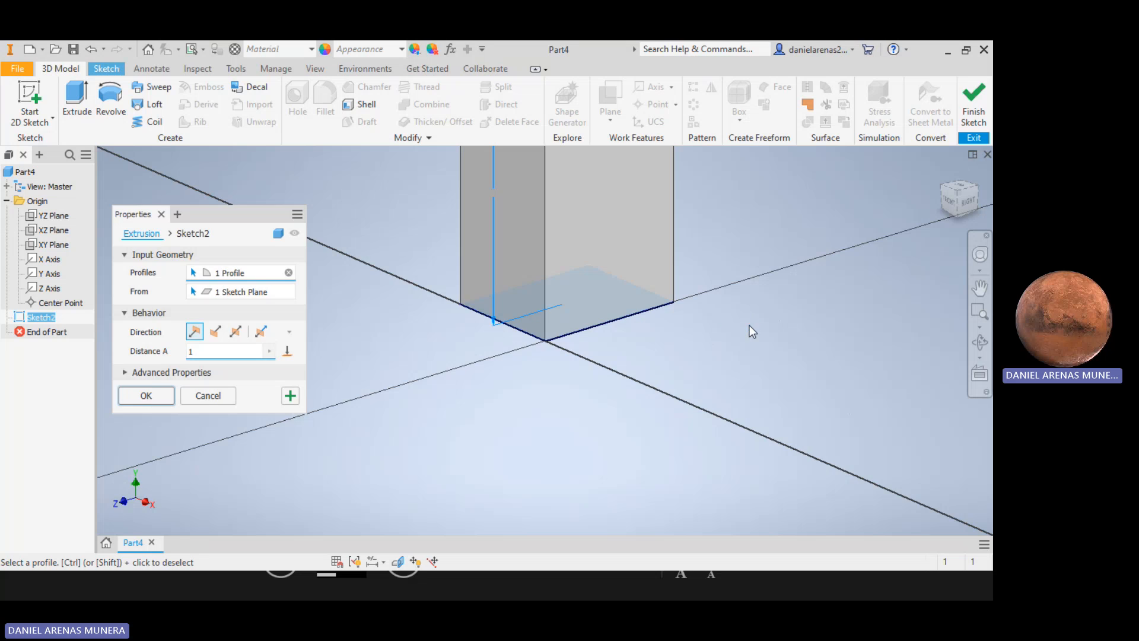
pyautogui.scroll(-5, 723, 288)
pyautogui.press('F2')
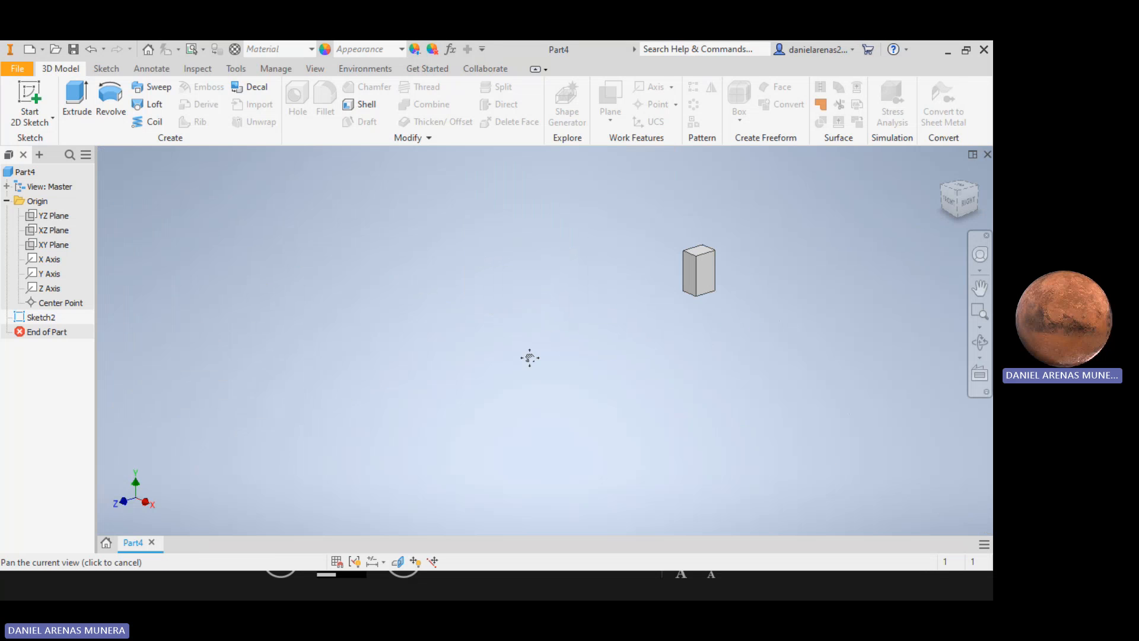
pyautogui.press('Escape')
# Define an Angle to Plane around Edge work plane from the prism's right-hand side face and that face's upper edge.
pyautogui.scroll(-3, 743, 302)
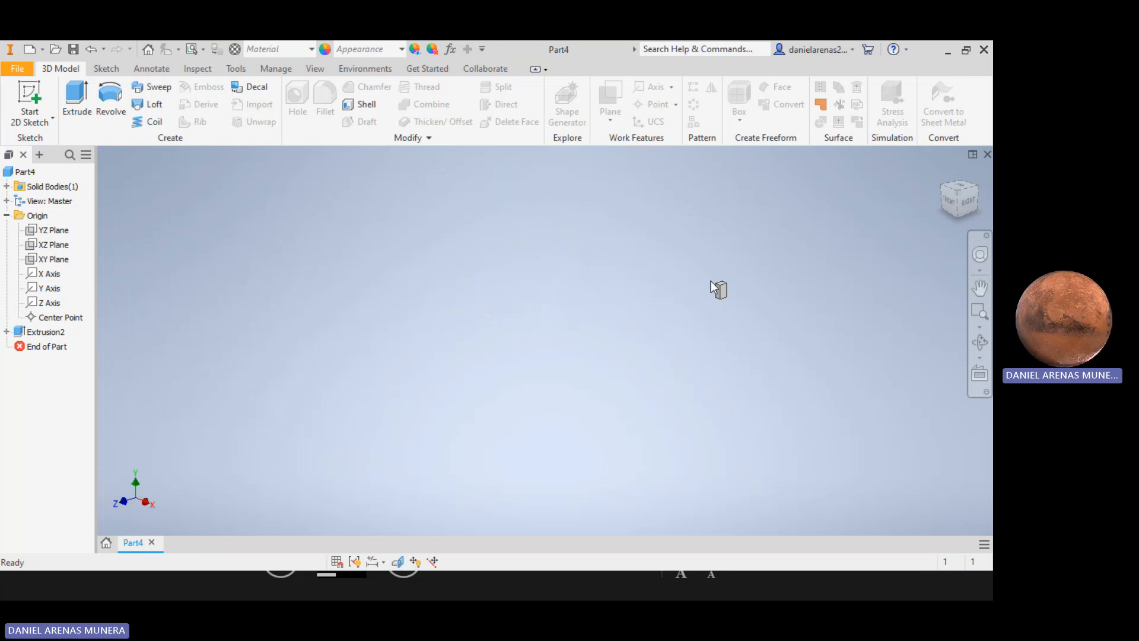
pyautogui.scroll(5, 725, 286)
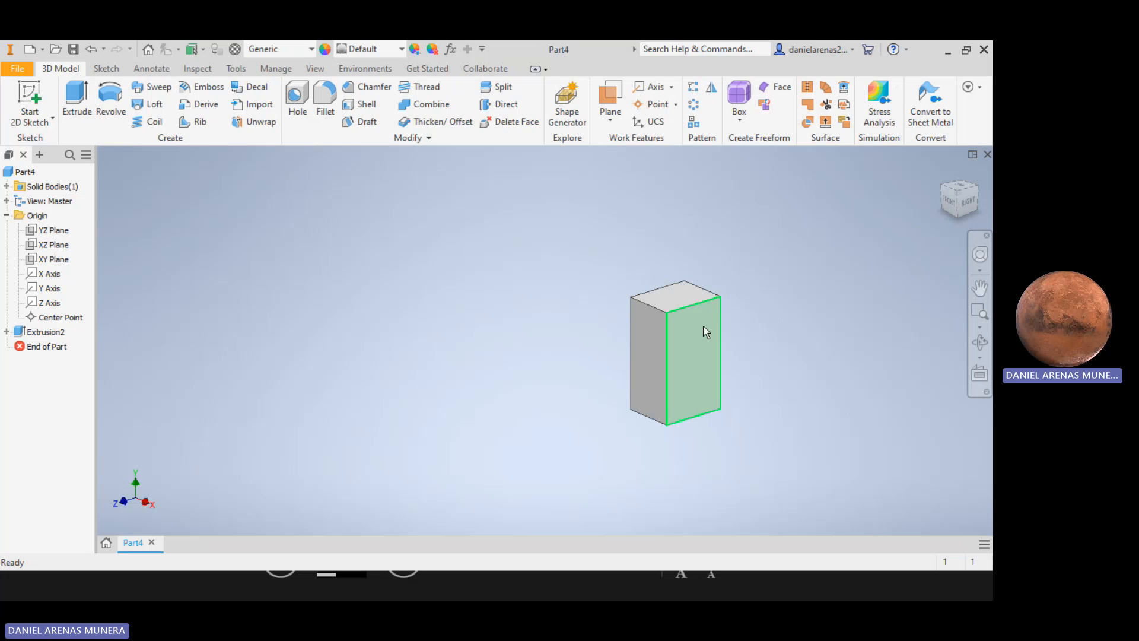
pyautogui.scroll(6, 690, 318)
pyautogui.scroll(-2, 685, 308)
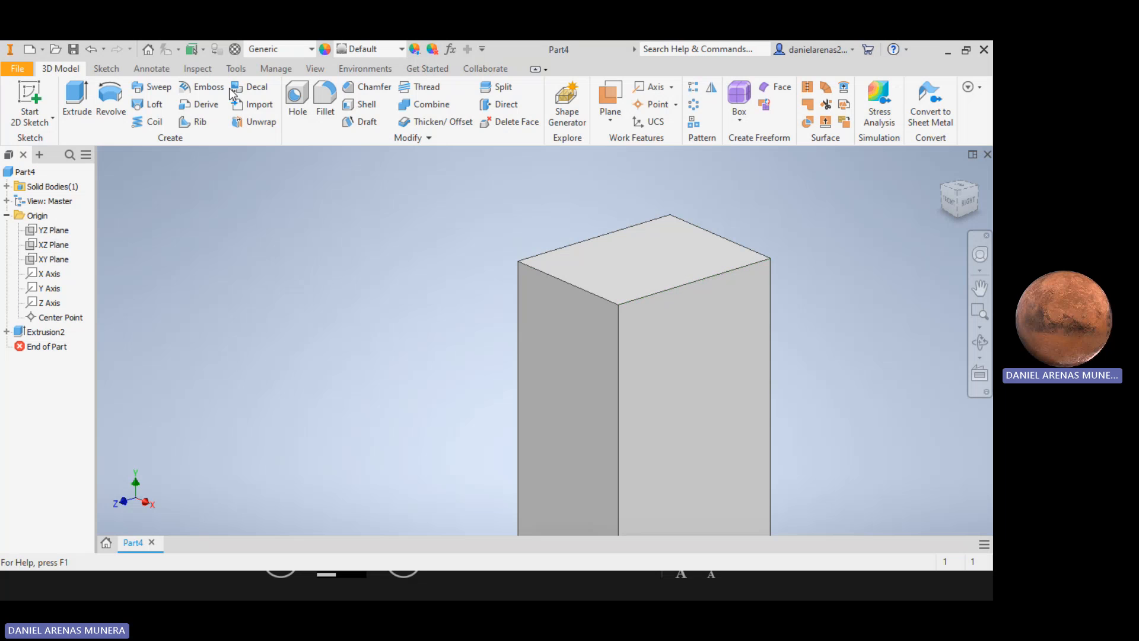
pyautogui.click(618, 117)
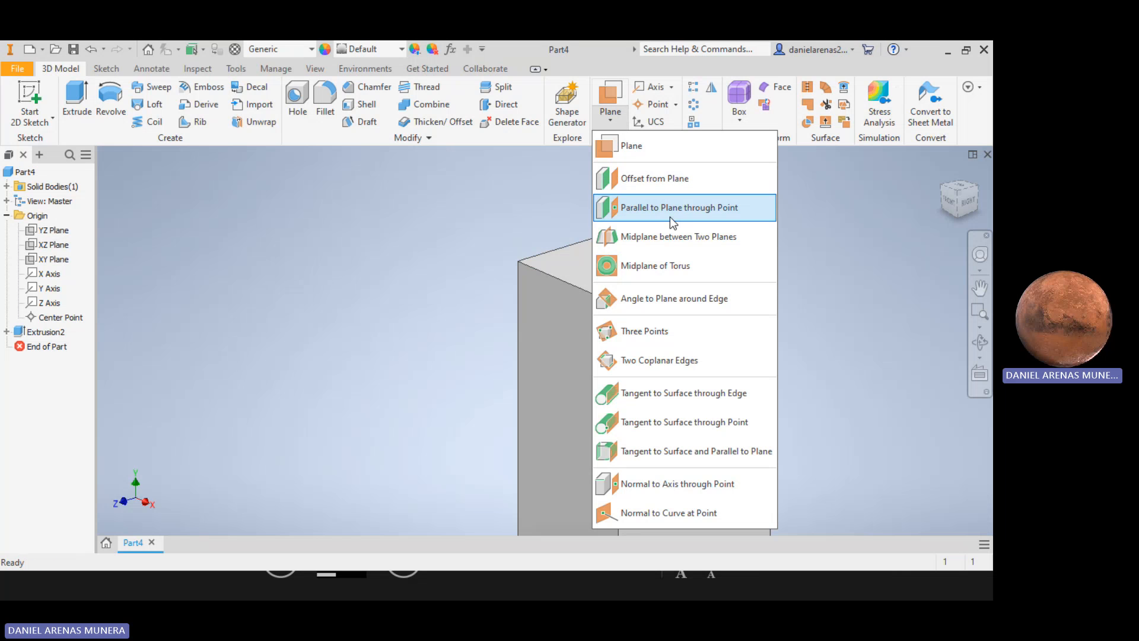
pyautogui.click(679, 299)
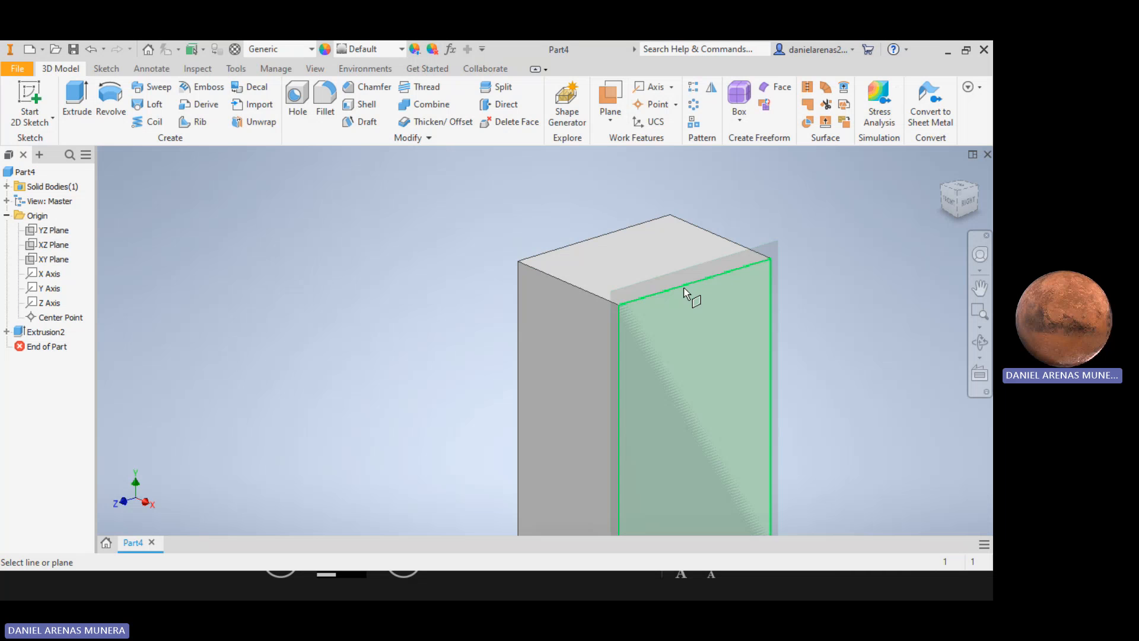
pyautogui.click(686, 285)
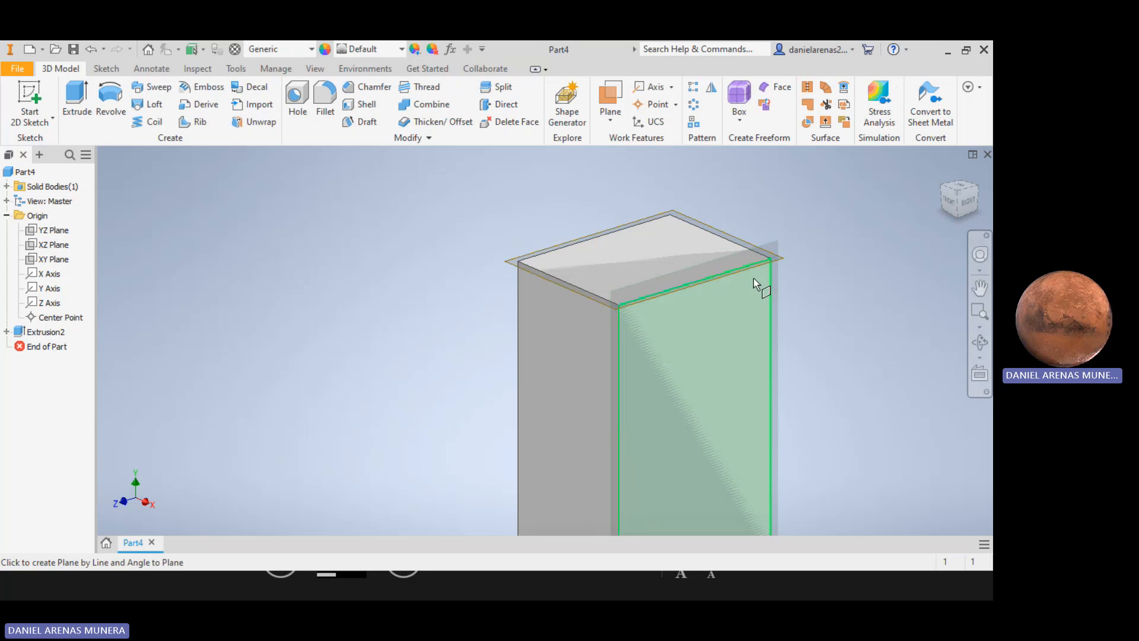
pyautogui.scroll(5, 848, 283)
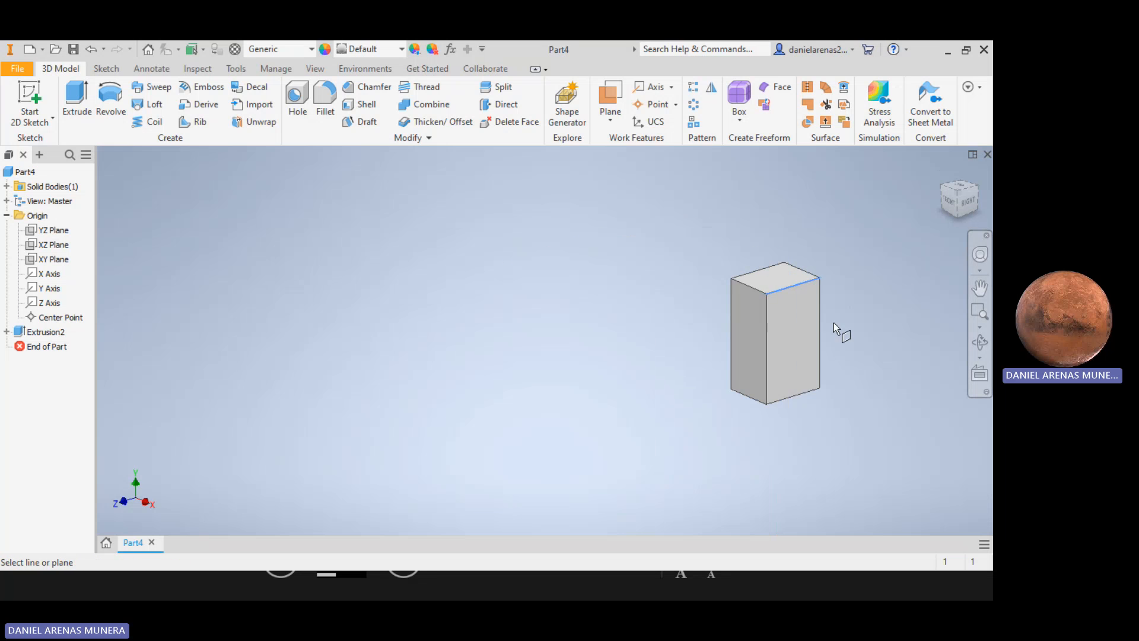
pyautogui.click(799, 326)
pyautogui.scroll(2, 839, 273)
pyautogui.scroll(-6, 839, 272)
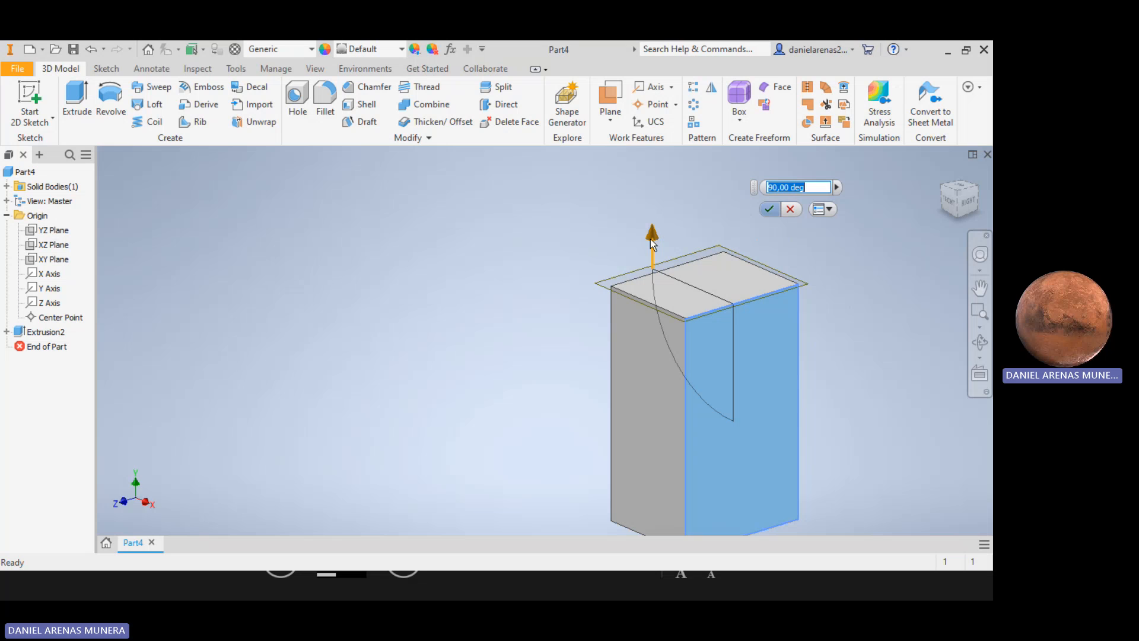
# Try tilting the work plane to 155 and 270 degrees, and create it at 125 degrees.
pyautogui.moveTo(652, 243); pyautogui.dragTo(682, 202)
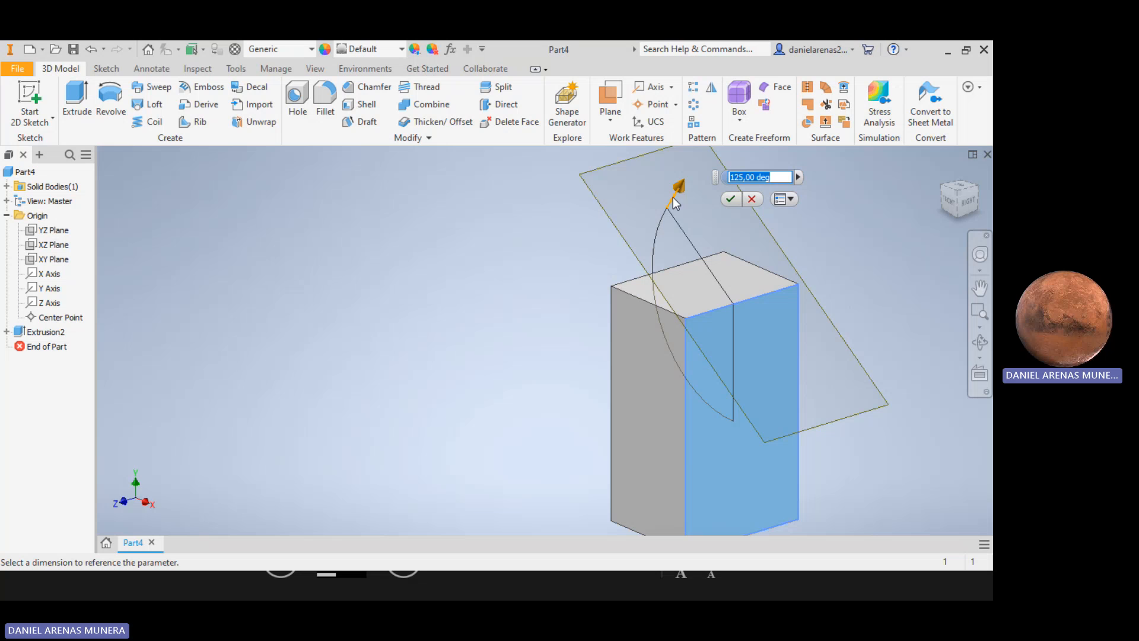
pyautogui.moveTo(673, 199); pyautogui.dragTo(729, 269)
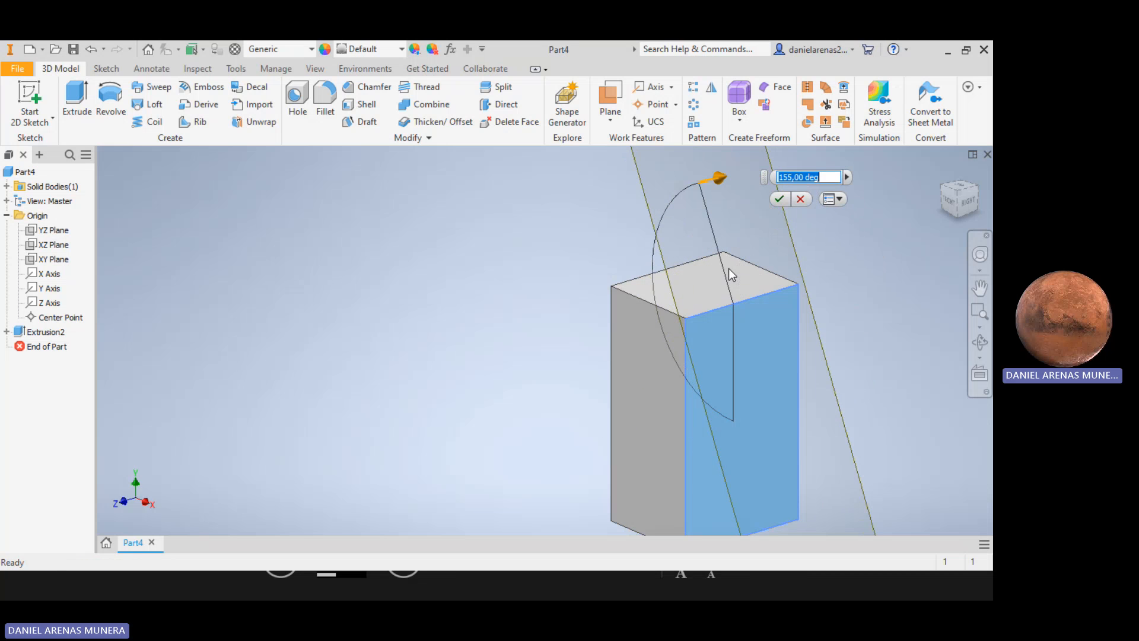
pyautogui.write('270')
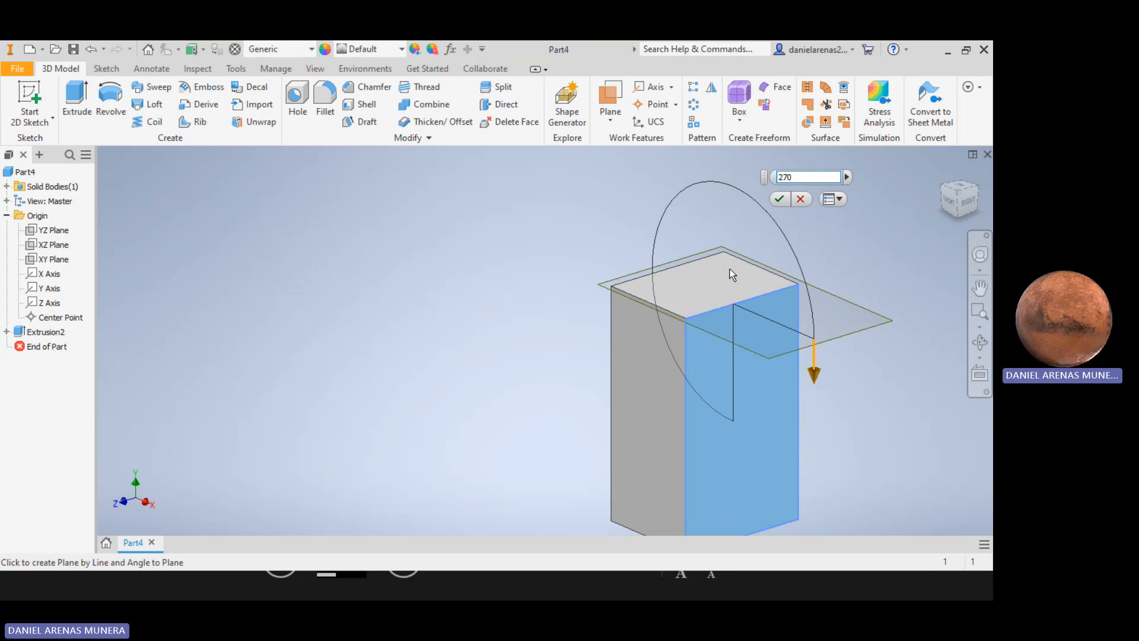
pyautogui.press('Return')
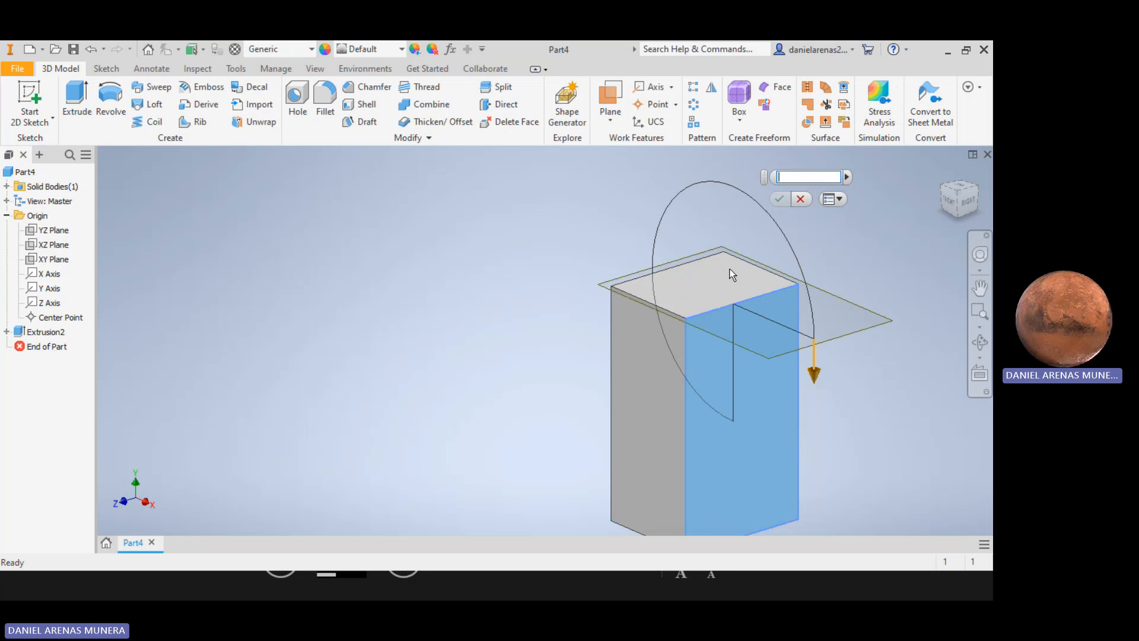
pyautogui.write('125')
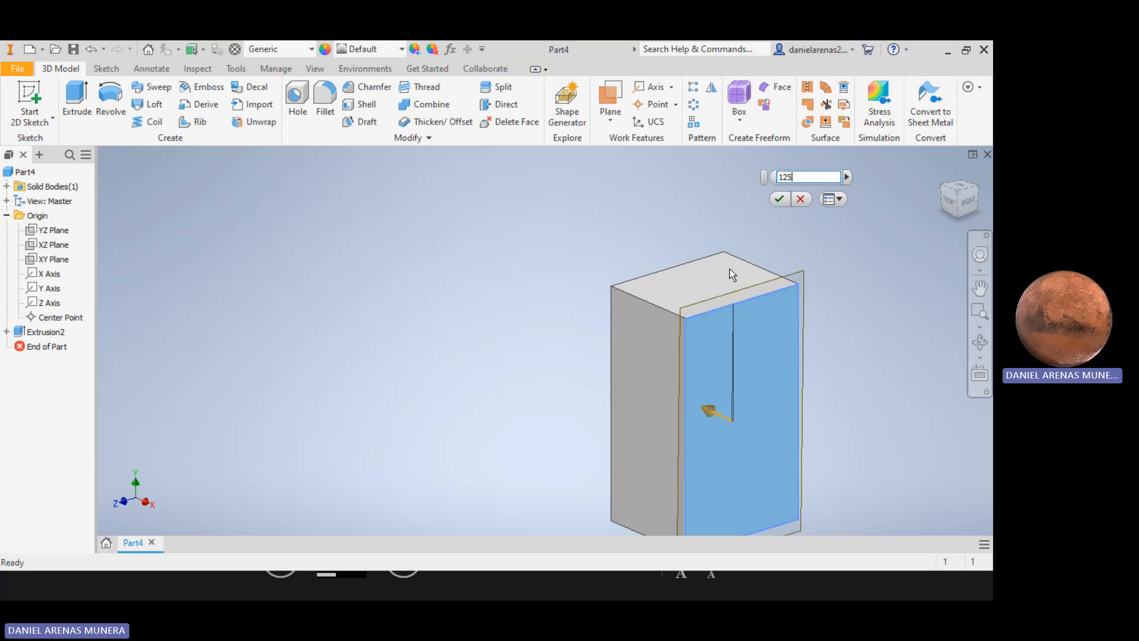
pyautogui.click(781, 200)
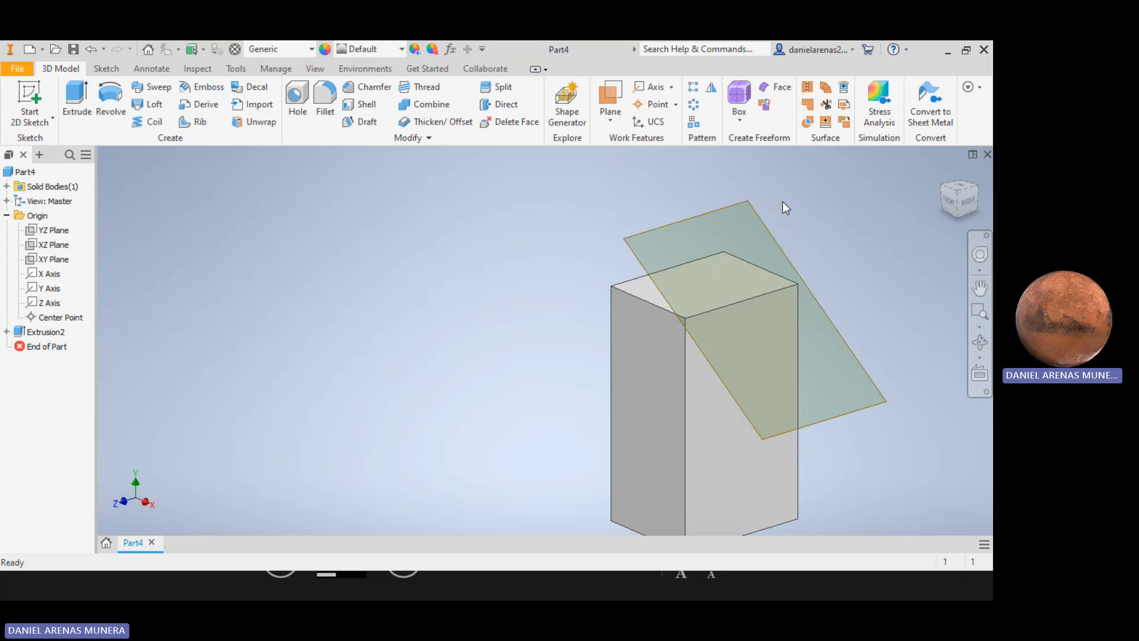
# Sketch a circle about half the prism's width in diameter on the angled work plane, centred on the midpoint of the prism's top edge.
pyautogui.click(29, 100)
pyautogui.click(864, 405)
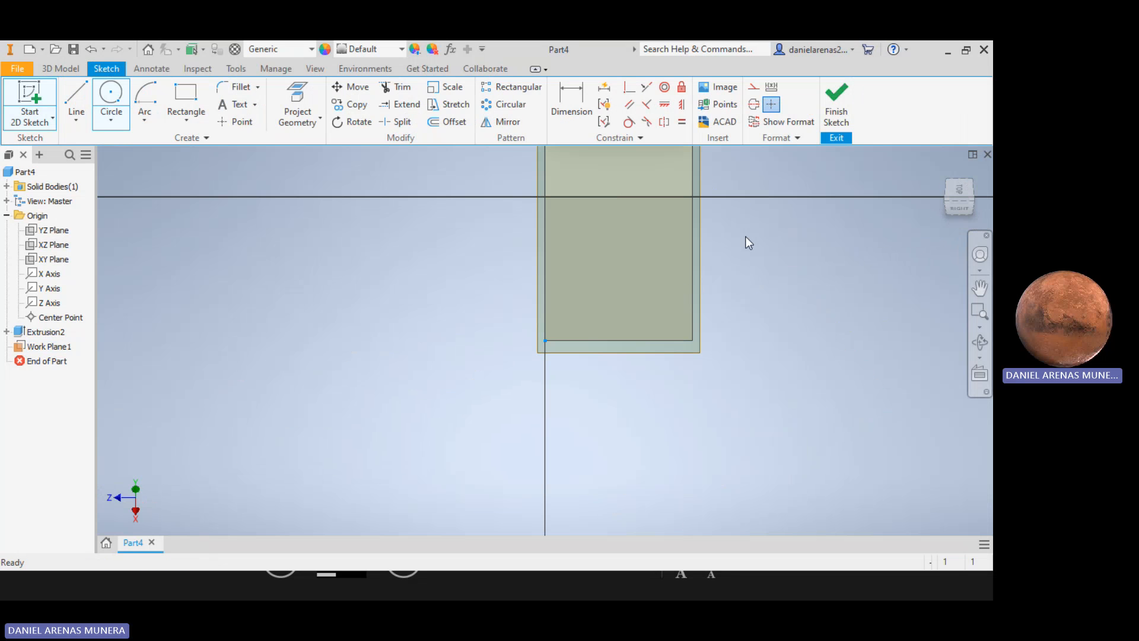
pyautogui.click(111, 95)
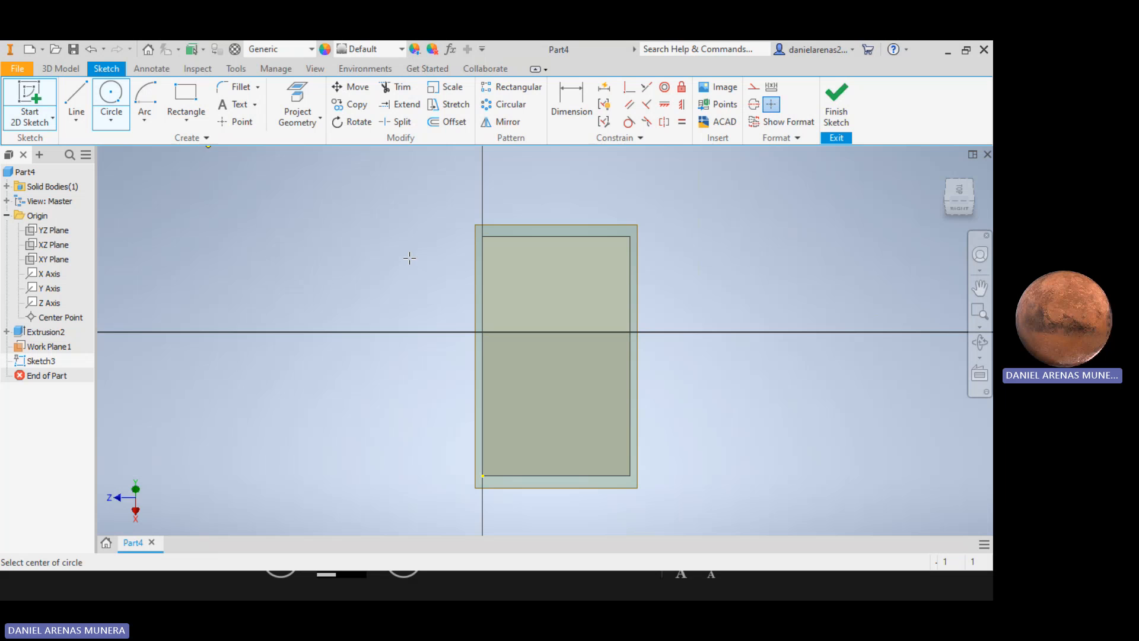
pyautogui.click(556, 330)
pyautogui.press('Escape')
pyautogui.click(552, 295)
# Extrude both halves of the circle 1 in from the angled plane into the prism in the default direction, joined to the body.
pyautogui.click(63, 70)
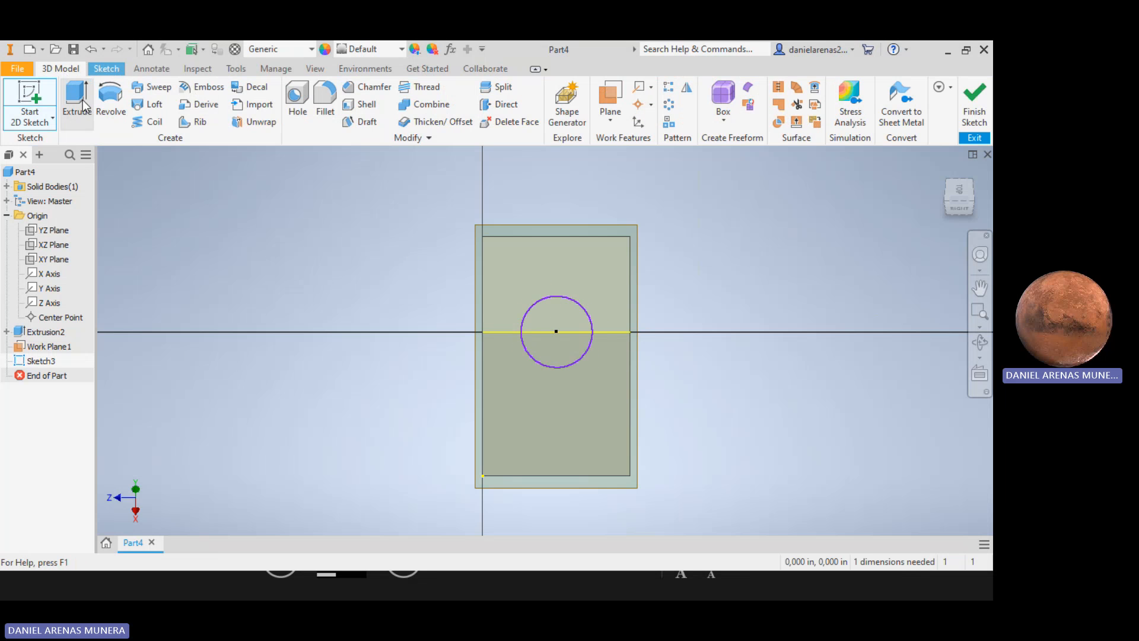
pyautogui.click(84, 105)
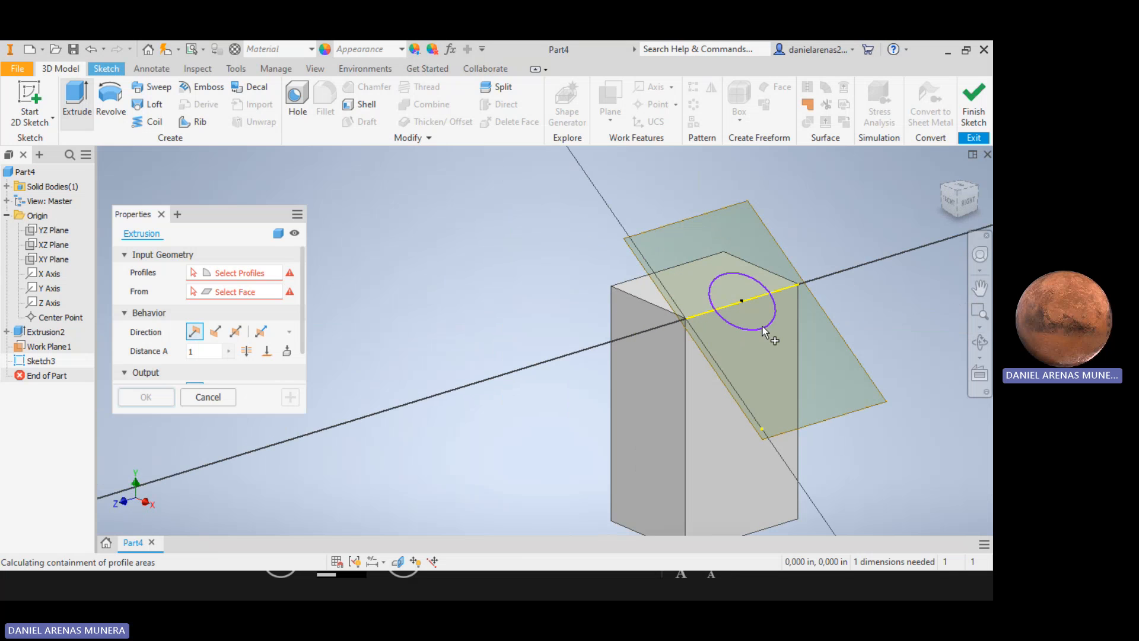
pyautogui.click(757, 328)
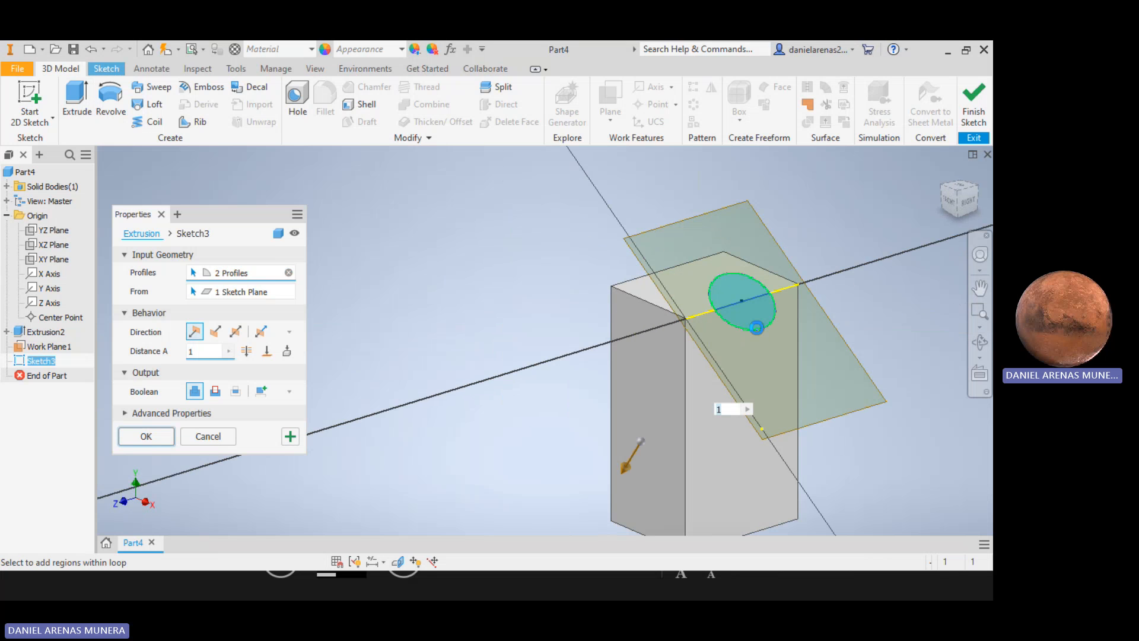
pyautogui.click(216, 332)
pyautogui.click(194, 331)
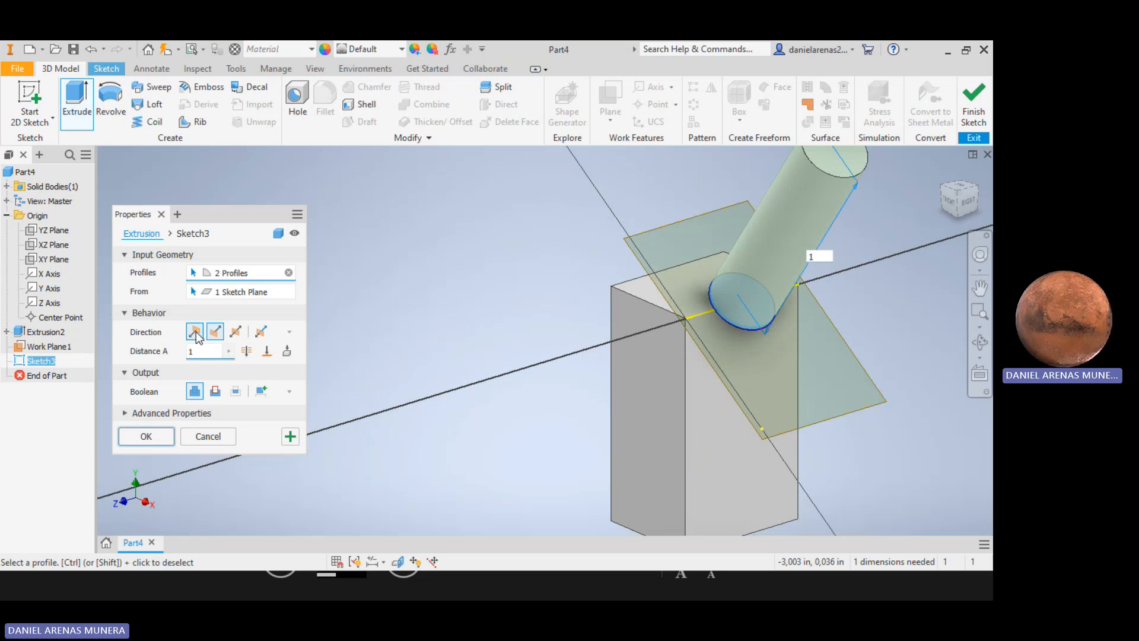
pyautogui.click(138, 439)
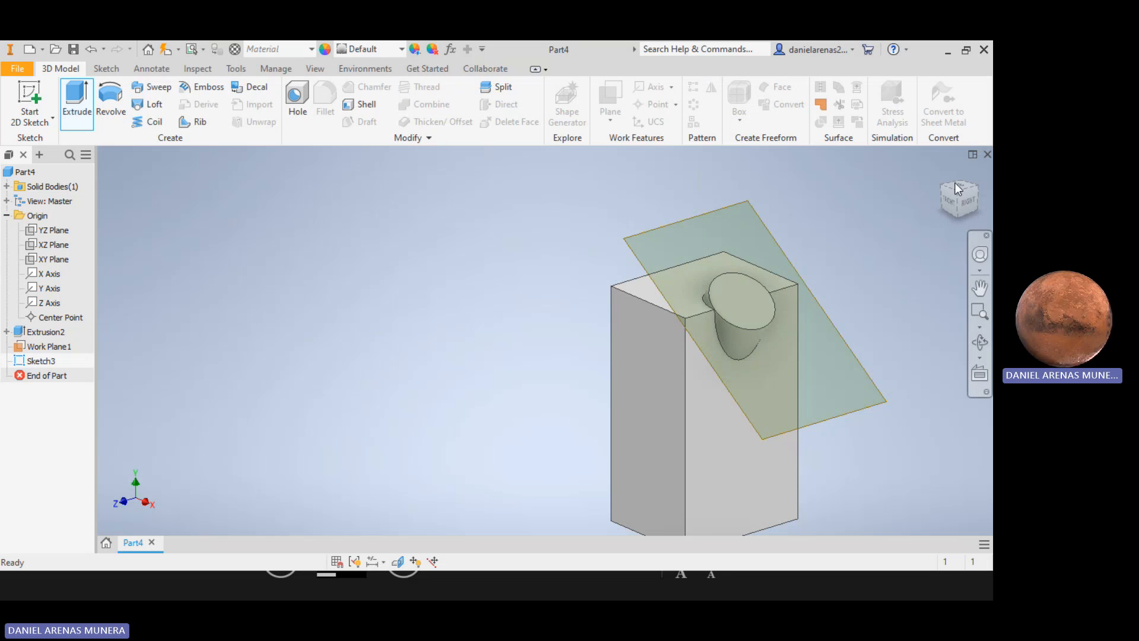
pyautogui.click(943, 173)
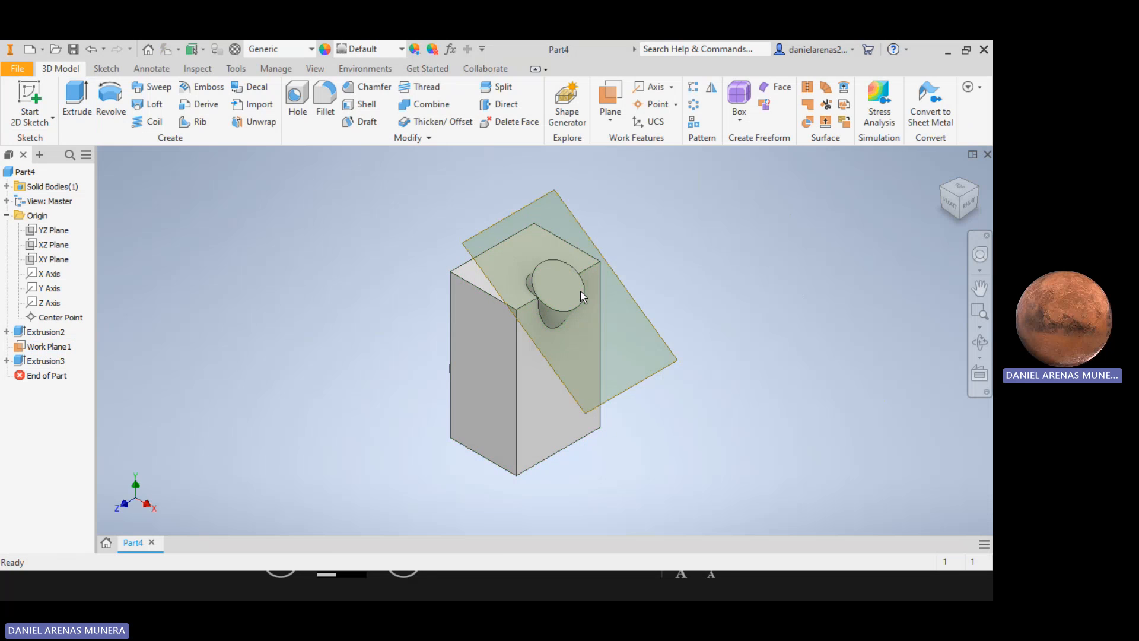
# Undo the circle's extrusion, its sketch and the angled work plane, keeping only the prism.
pyautogui.hotkey('ctrl', 'z')
pyautogui.hotkey('ctrl', 'z')
pyautogui.hotkey('ctrl', 'z')
pyautogui.hotkey('ctrl', 'z')
pyautogui.hotkey('ctrl', 'z')
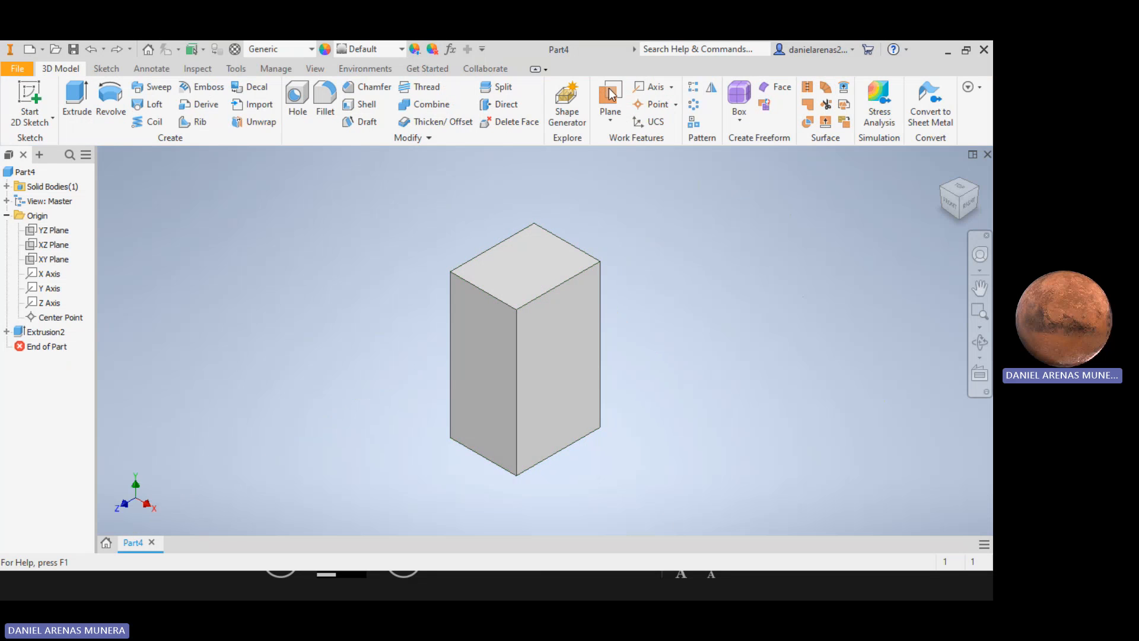
# Create a Three Points work plane through two diagonally opposite top corners of the prism and its nearest bottom corner.
pyautogui.click(611, 120)
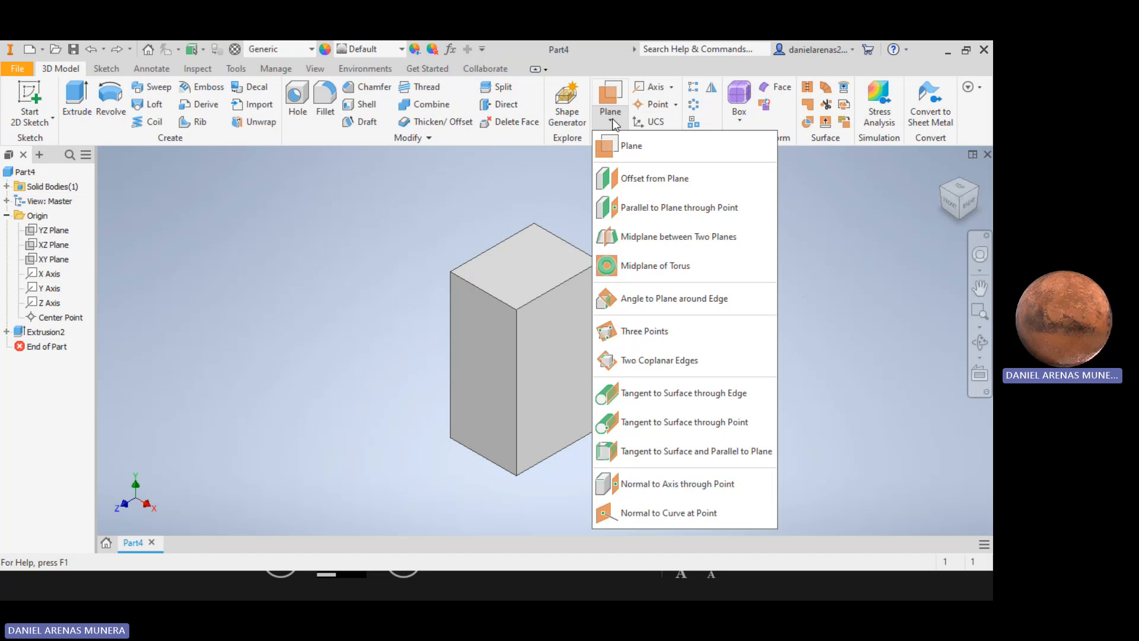
pyautogui.click(683, 334)
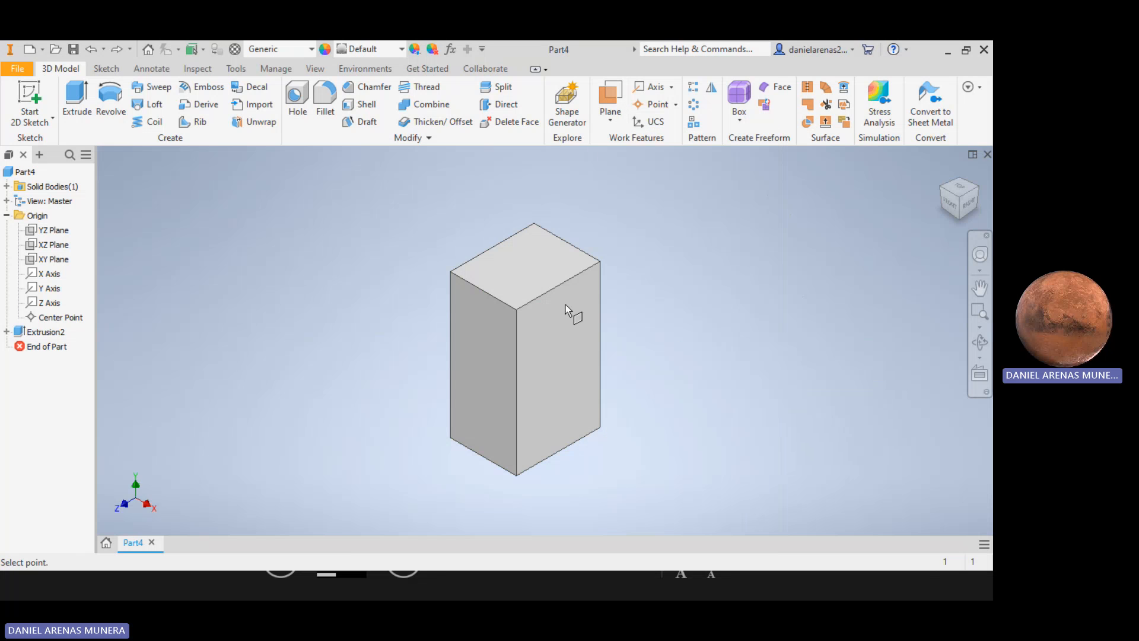
pyautogui.click(599, 262)
pyautogui.click(518, 475)
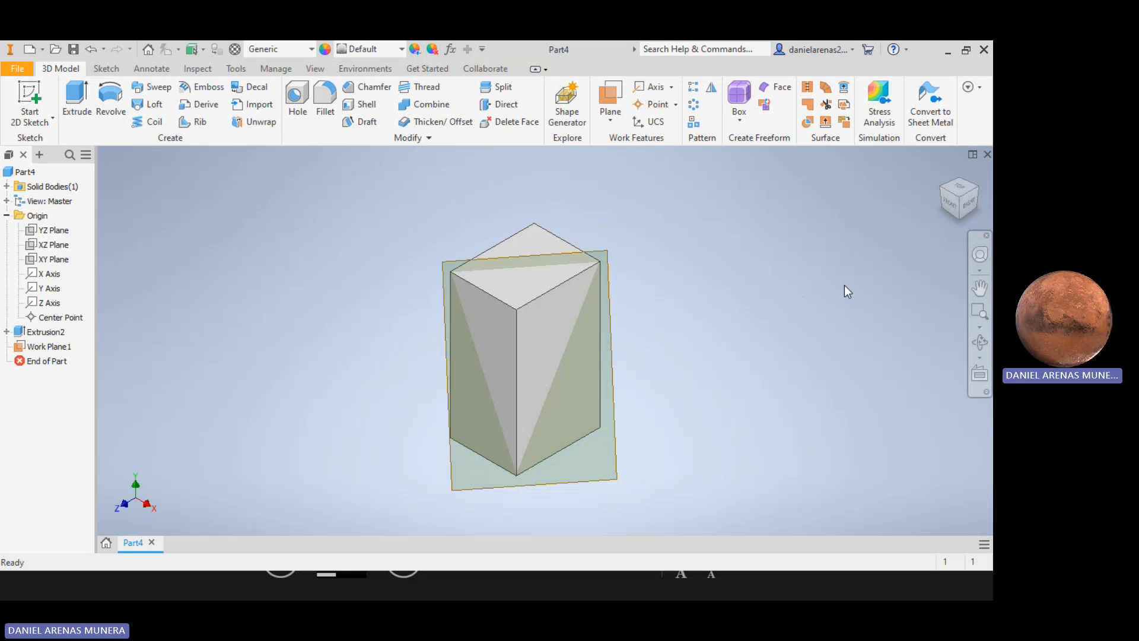
pyautogui.click(30, 95)
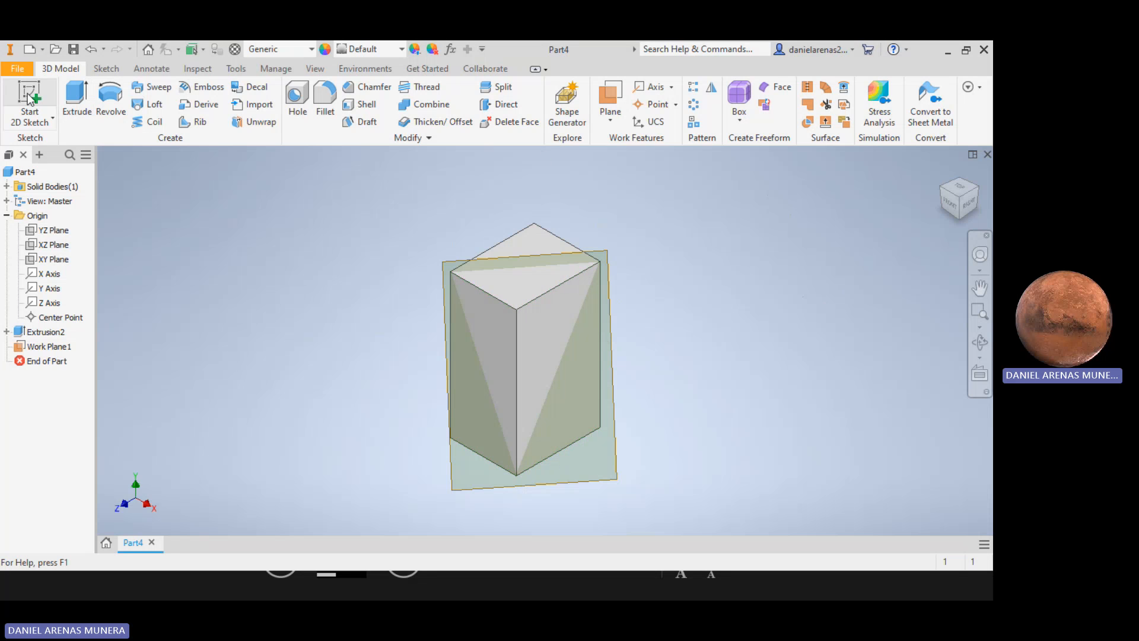
pyautogui.click(602, 283)
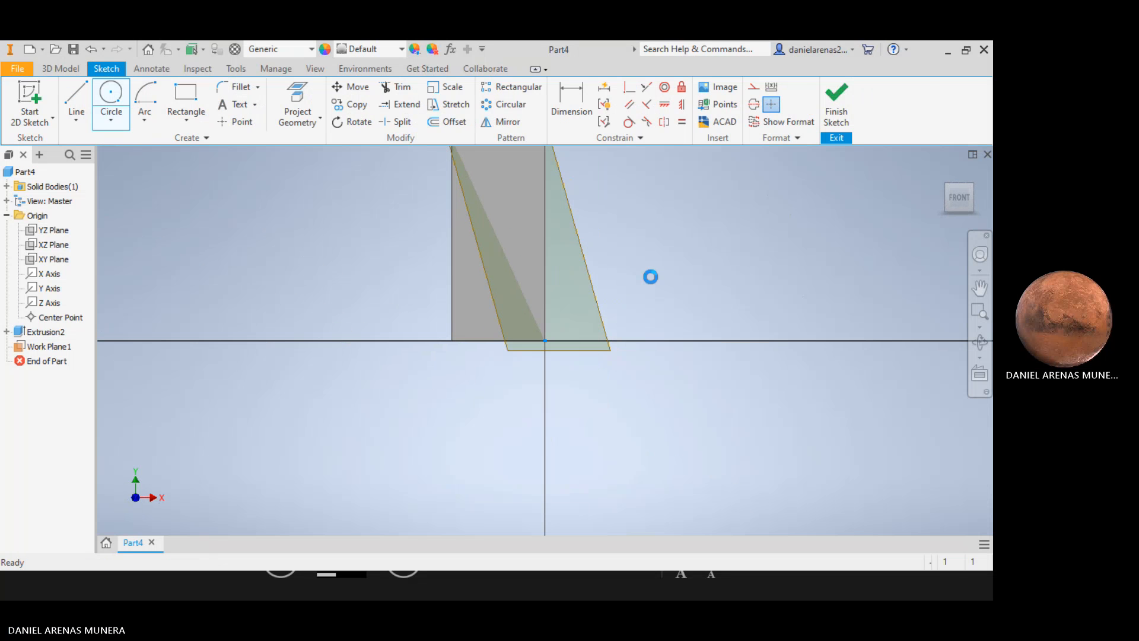
pyautogui.click(837, 101)
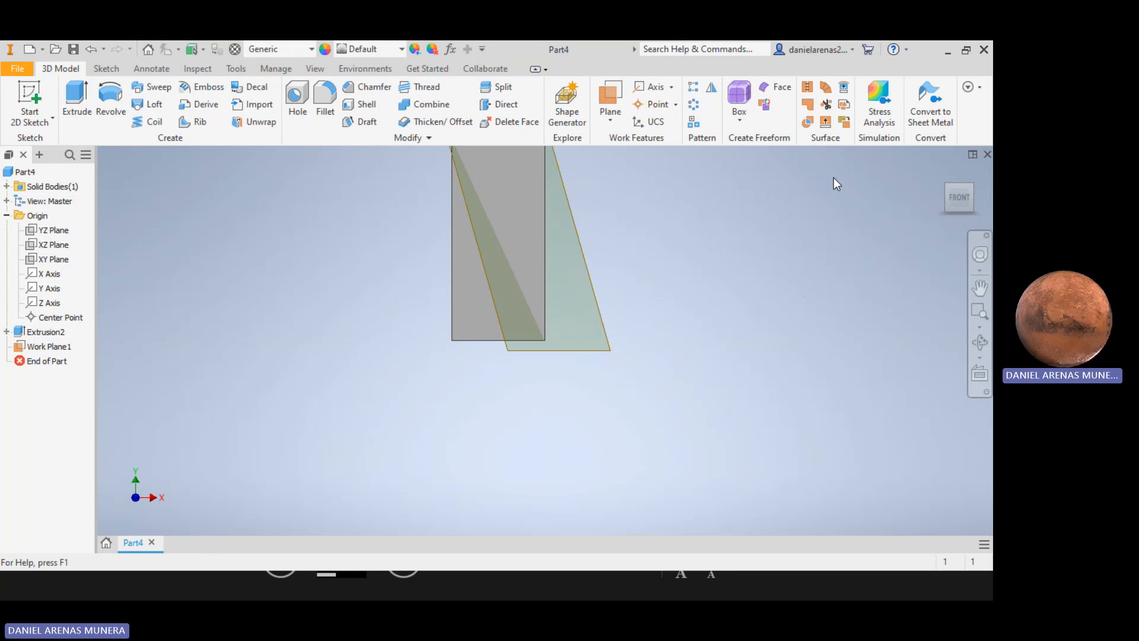
# Sketch a circle on the three-point work plane, about a quarter of the prism's width in diameter, centred near the prism's front top corner.
pyautogui.click(942, 174)
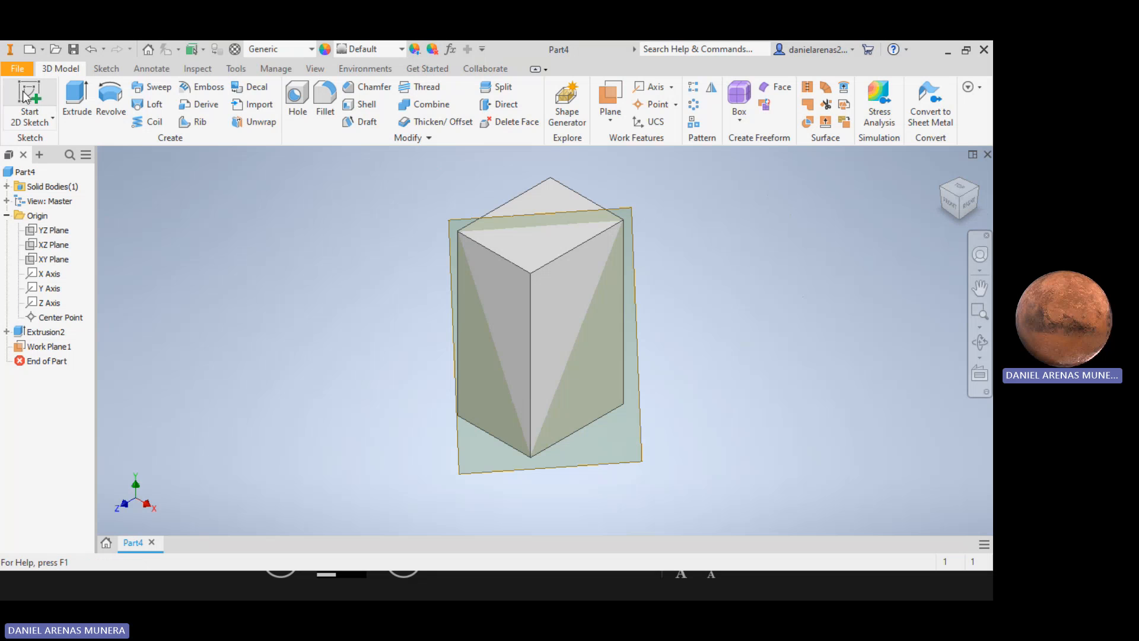
pyautogui.press('s')
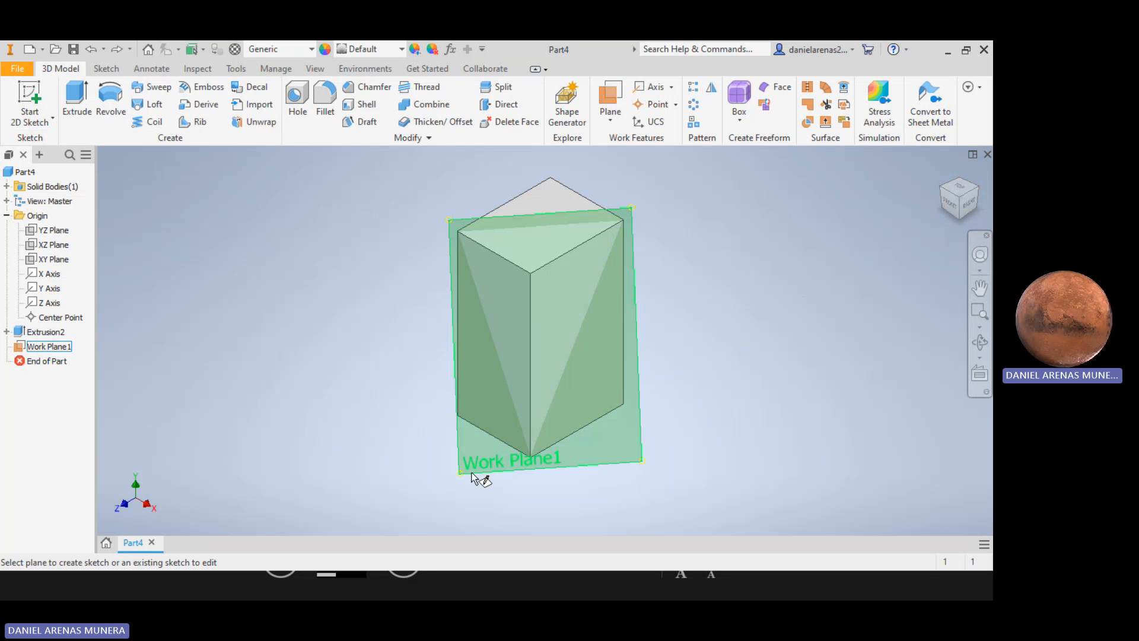
pyautogui.click(469, 470)
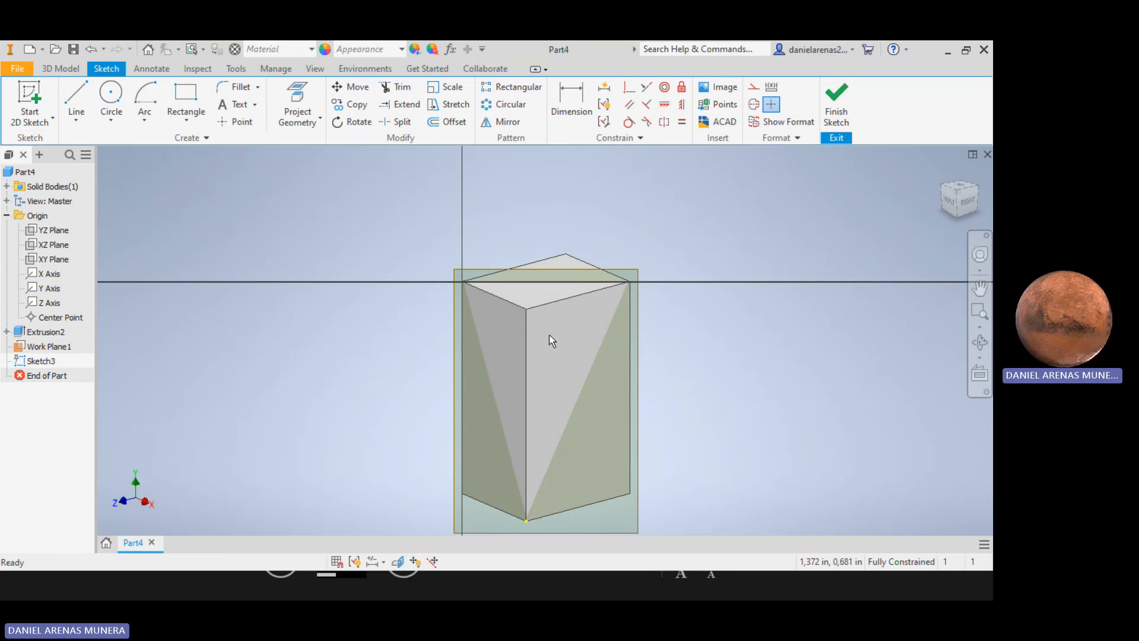
pyautogui.click(119, 94)
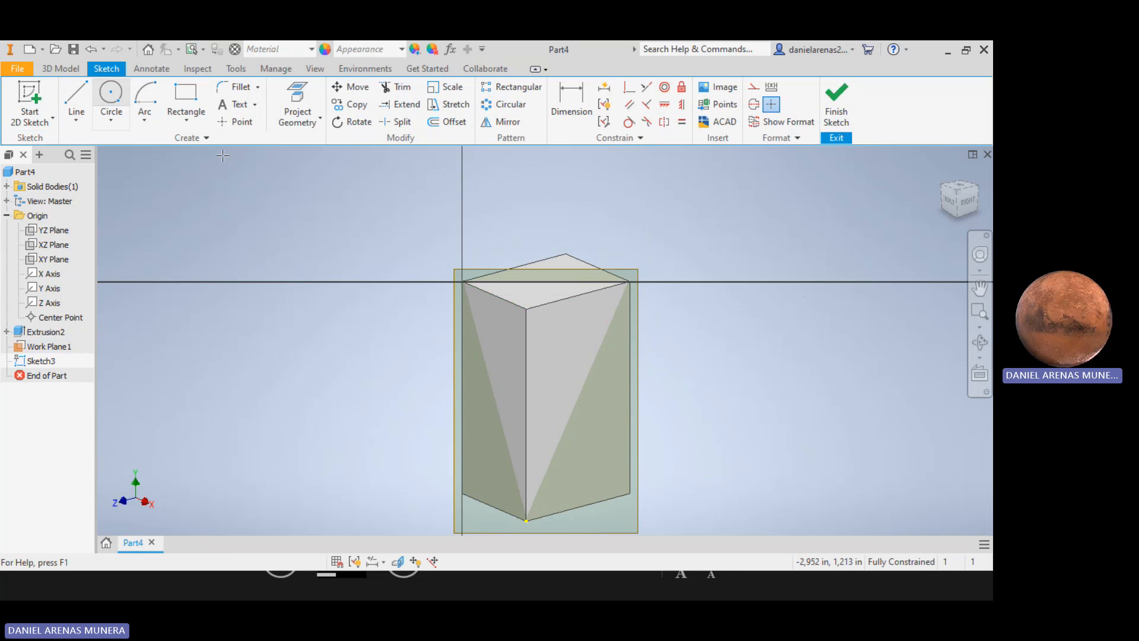
pyautogui.click(526, 312)
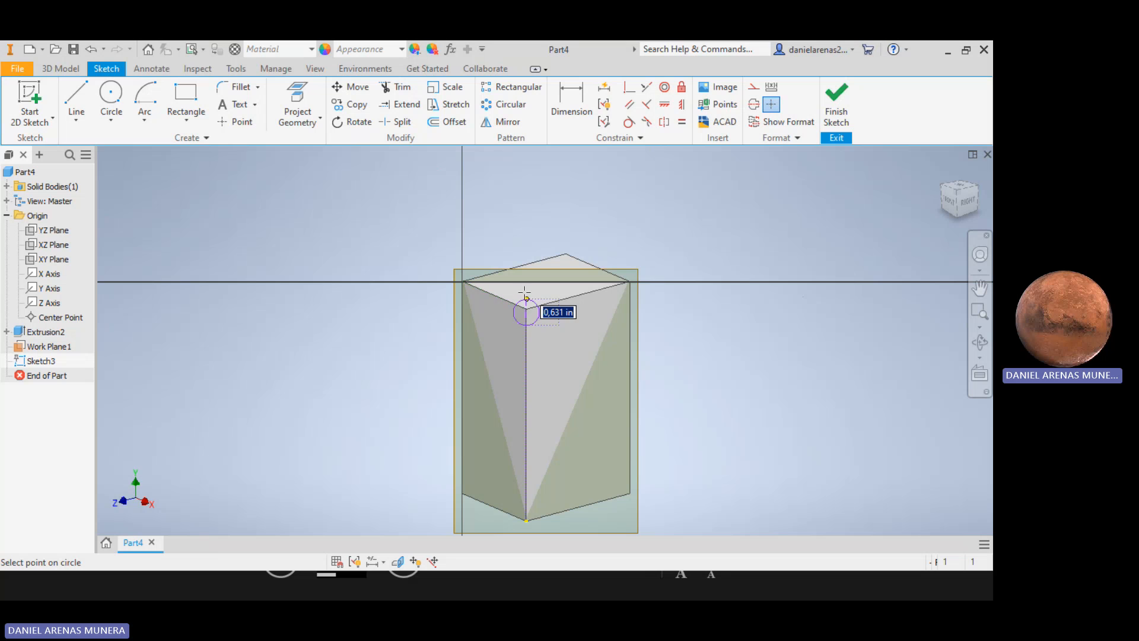
pyautogui.click(526, 291)
pyautogui.press('Escape')
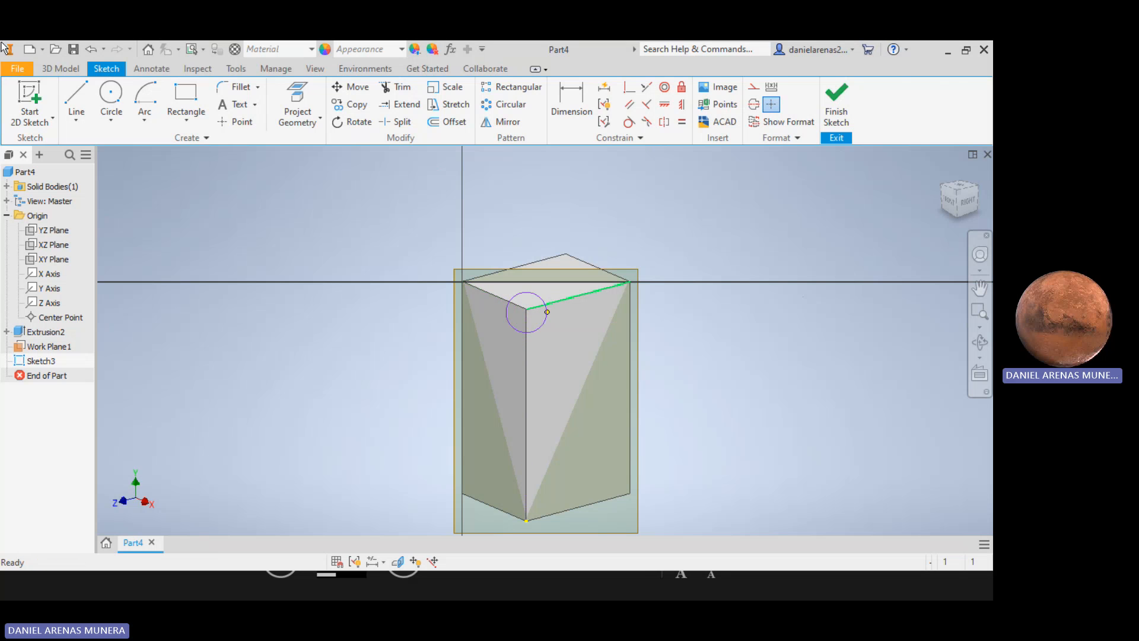
# Extrude the circle 1 in from the three-point plane in the flipped direction, outward past the prism's front corner, joined to the body.
pyautogui.click(67, 73)
pyautogui.keyDown('shift'); pyautogui.moveTo(561, 324); pyautogui.dragTo(534, 323, button='middle'); pyautogui.keyUp('shift')
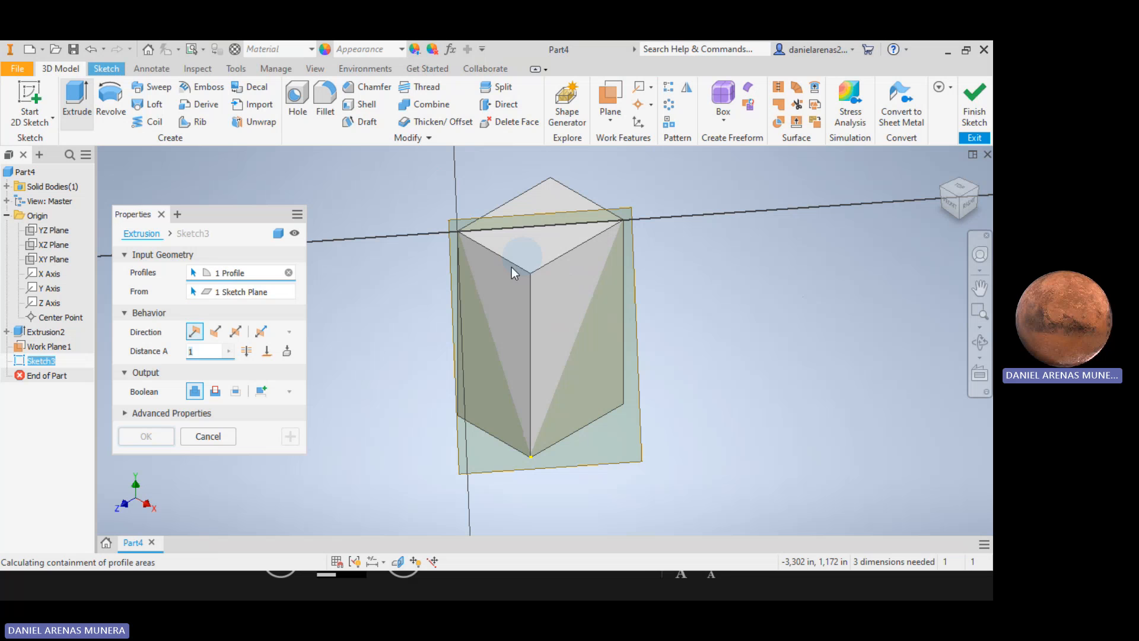
pyautogui.click(215, 337)
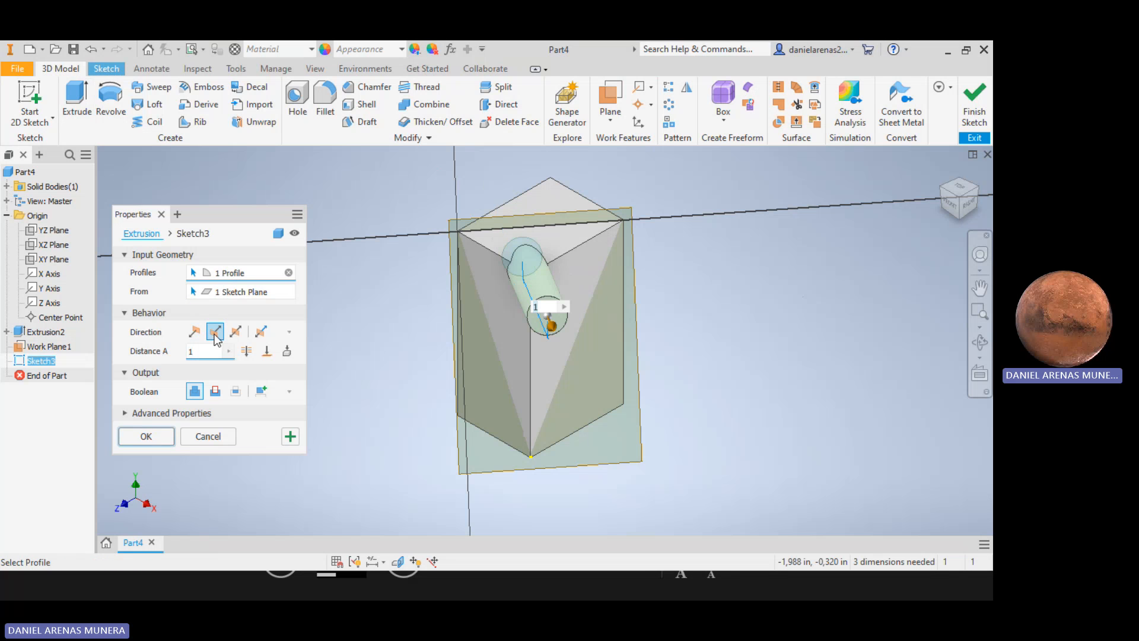
pyautogui.click(147, 438)
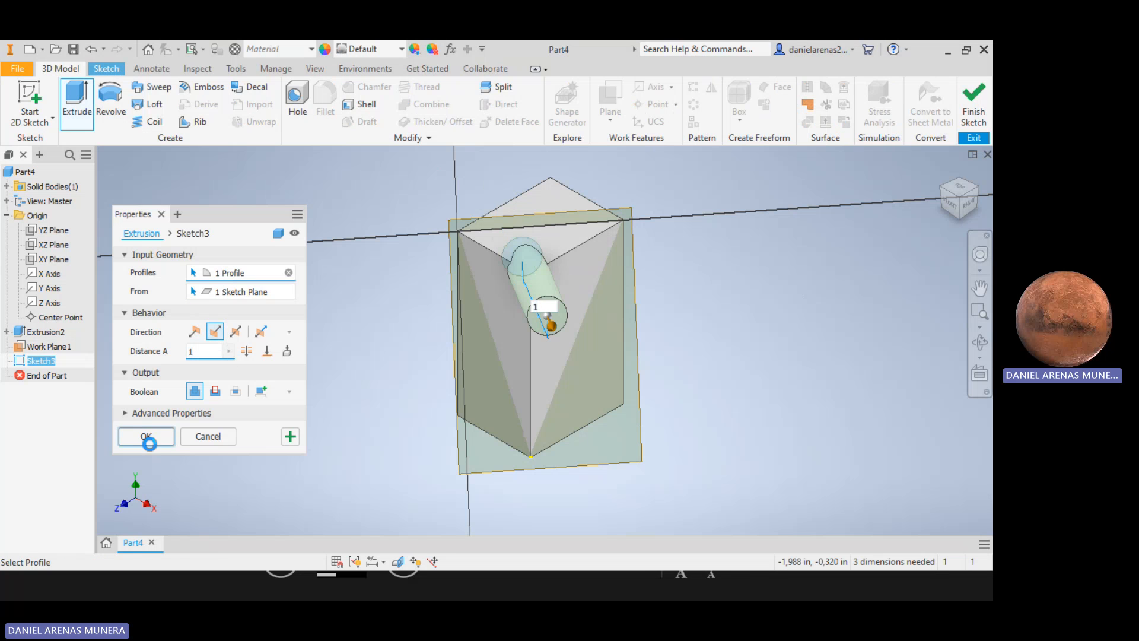
pyautogui.click(944, 173)
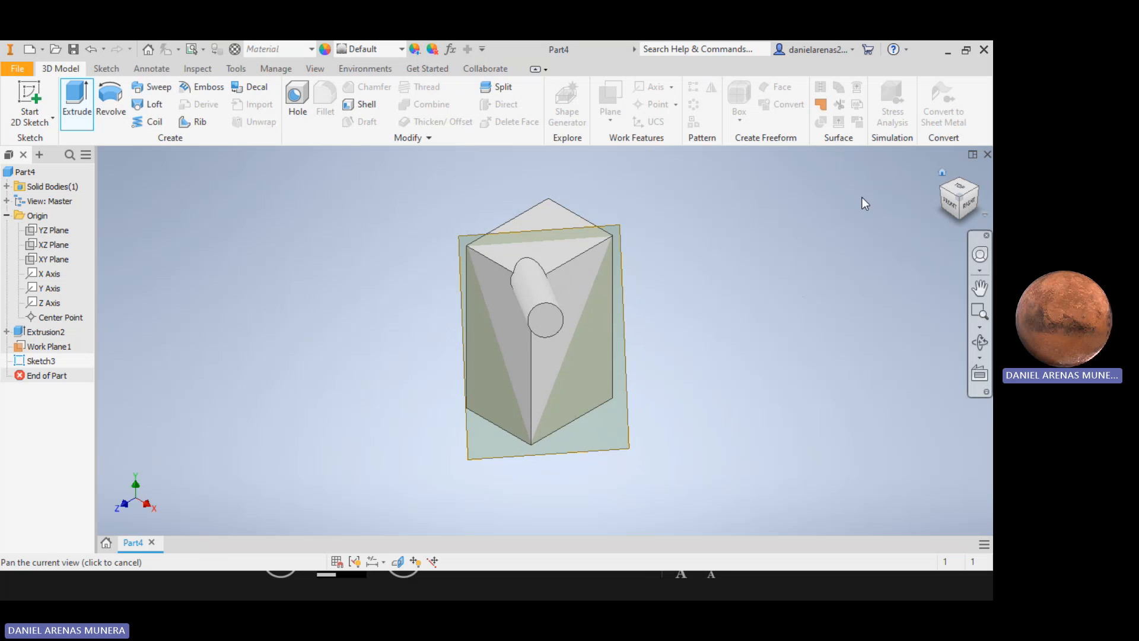
pyautogui.moveTo(674, 313)
pyautogui.keyDown('shift'); pyautogui.mouseDown(button='middle')
pyautogui.moveTo(516, 302)
pyautogui.moveTo(535, 255)
pyautogui.mouseUp(button='middle'); pyautogui.keyUp('shift')
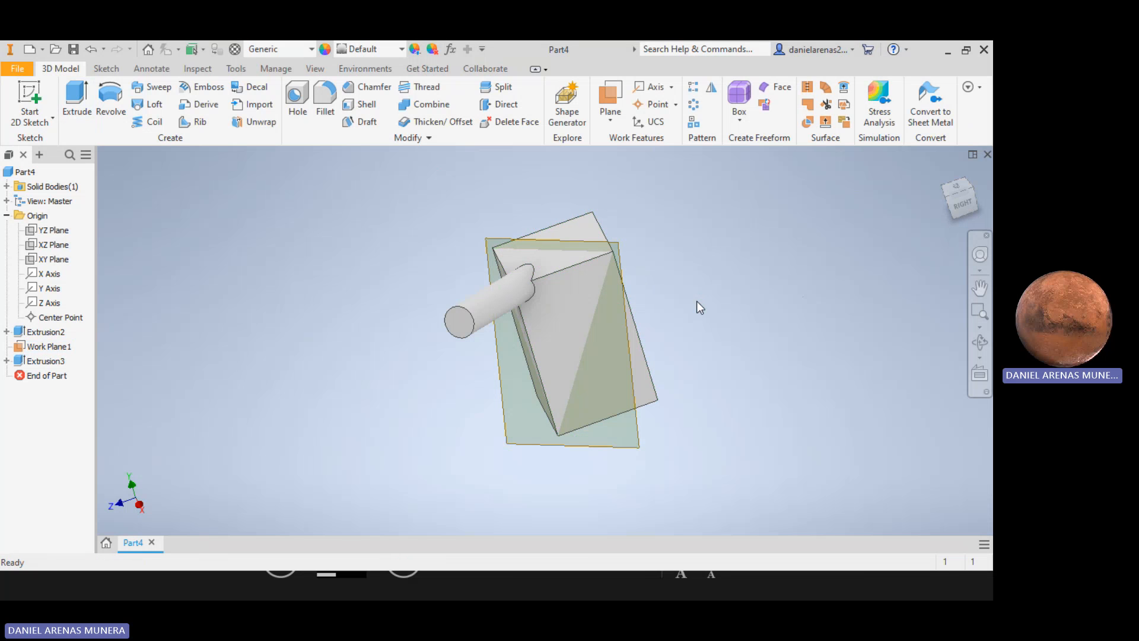
# Undo the circle's extrusion, its sketch and the three-point work plane, keeping only the prism.
pyautogui.hotkey('ctrl', 'z')
pyautogui.hotkey('ctrl', 'z')
pyautogui.hotkey('ctrl', 'z')
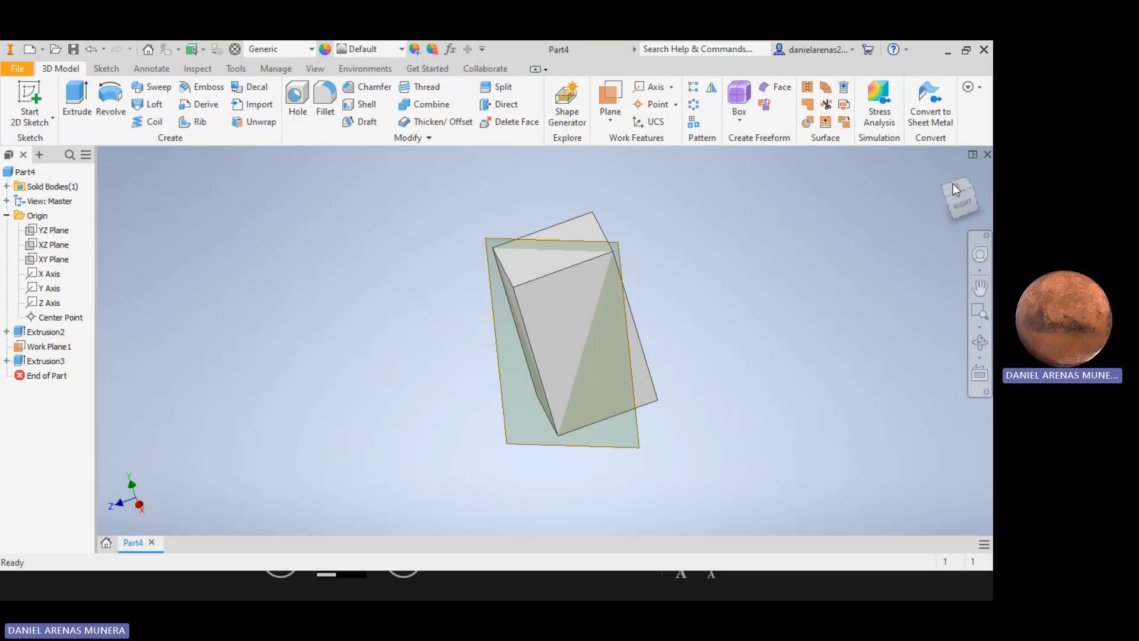
pyautogui.hotkey('ctrl', 'z')
pyautogui.hotkey('ctrl', 'z')
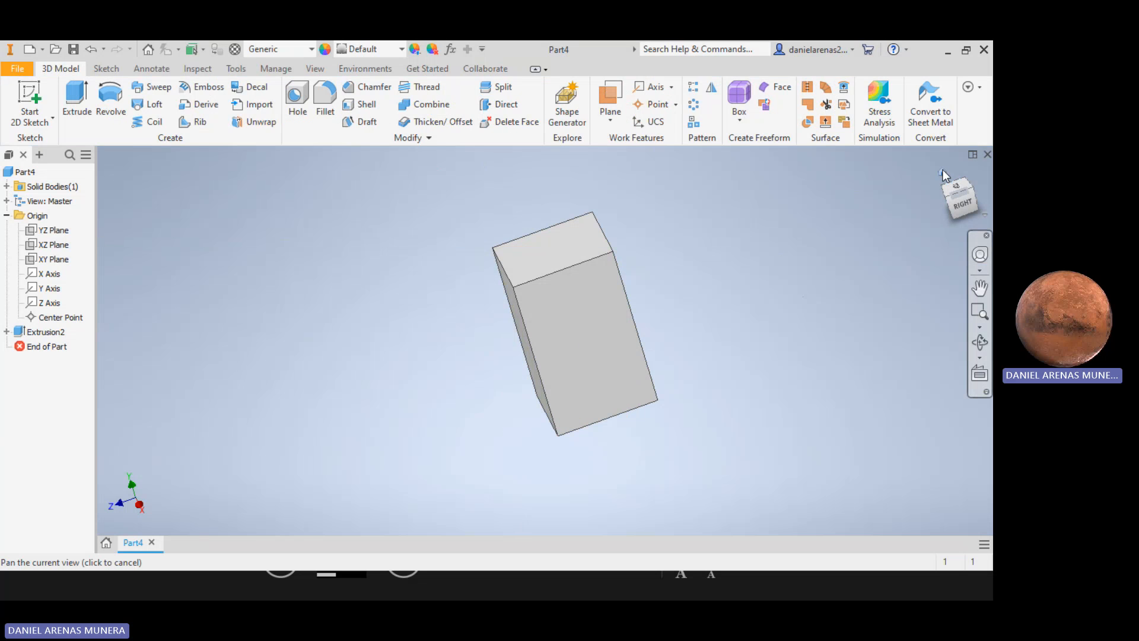
pyautogui.click(942, 171)
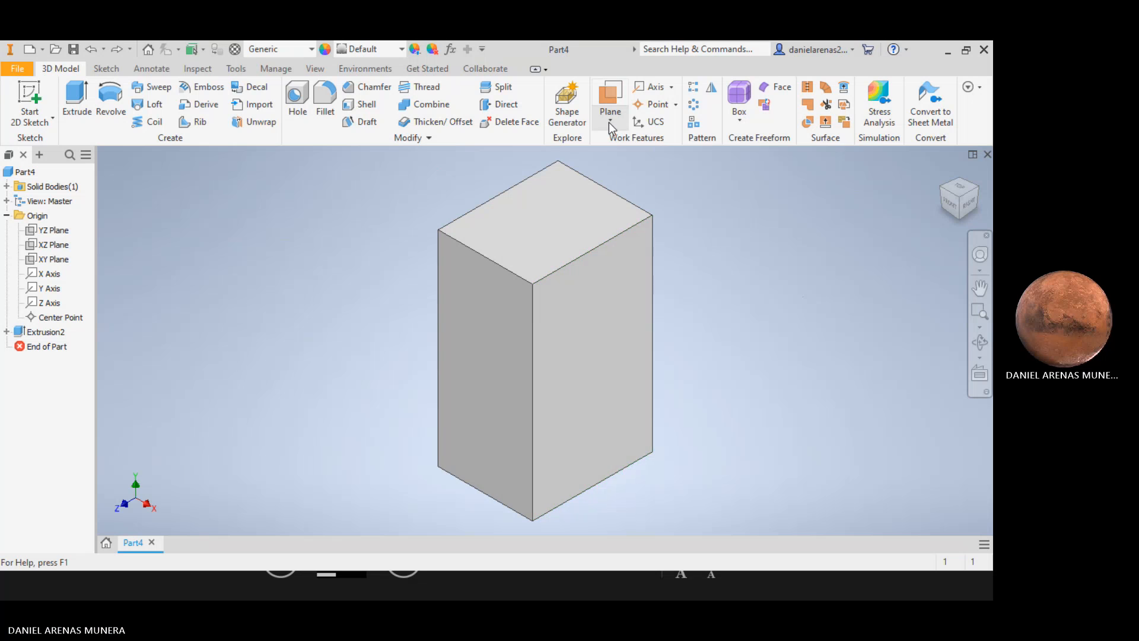
pyautogui.click(609, 122)
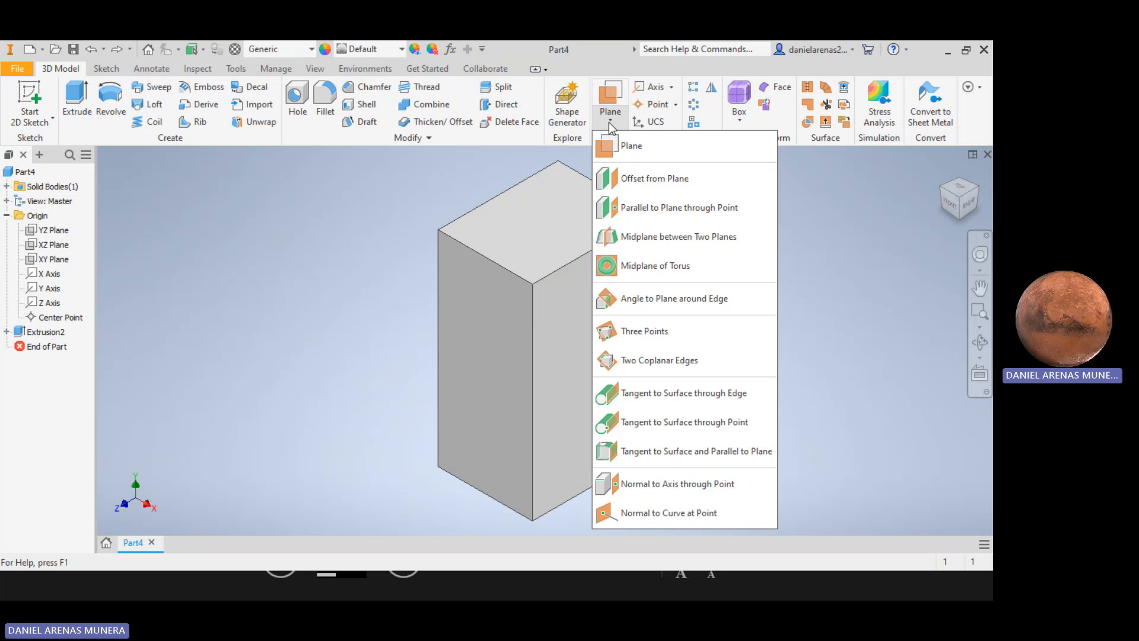
pyautogui.click(702, 393)
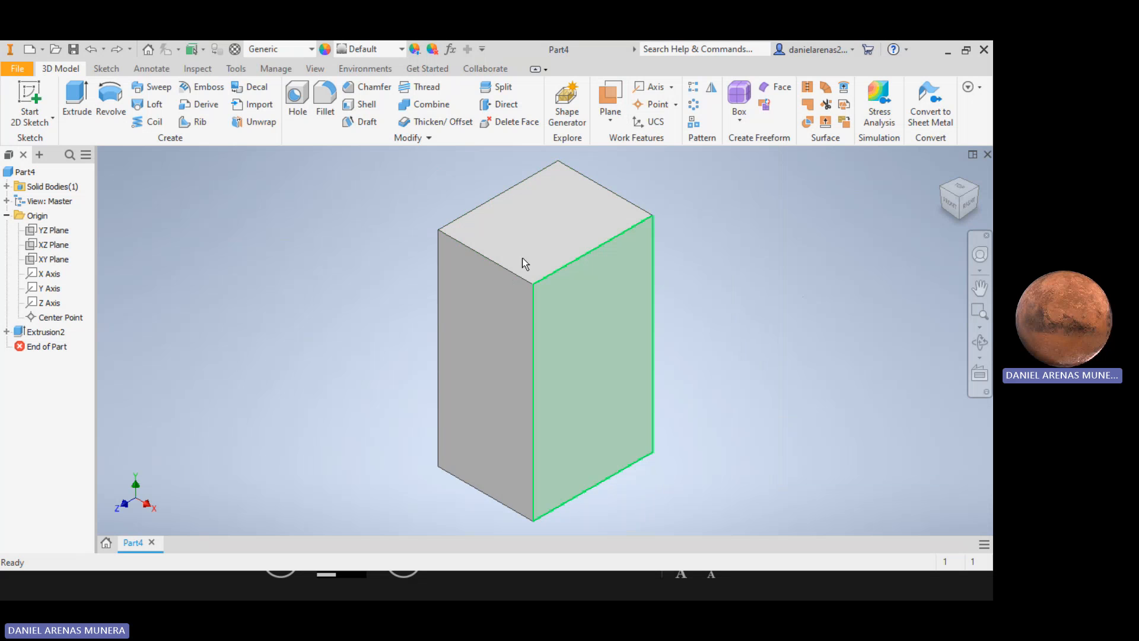
# Sketch a circle near the middle of the prism's top face, about two thirds of the face's width in diameter.
pyautogui.click(82, 104)
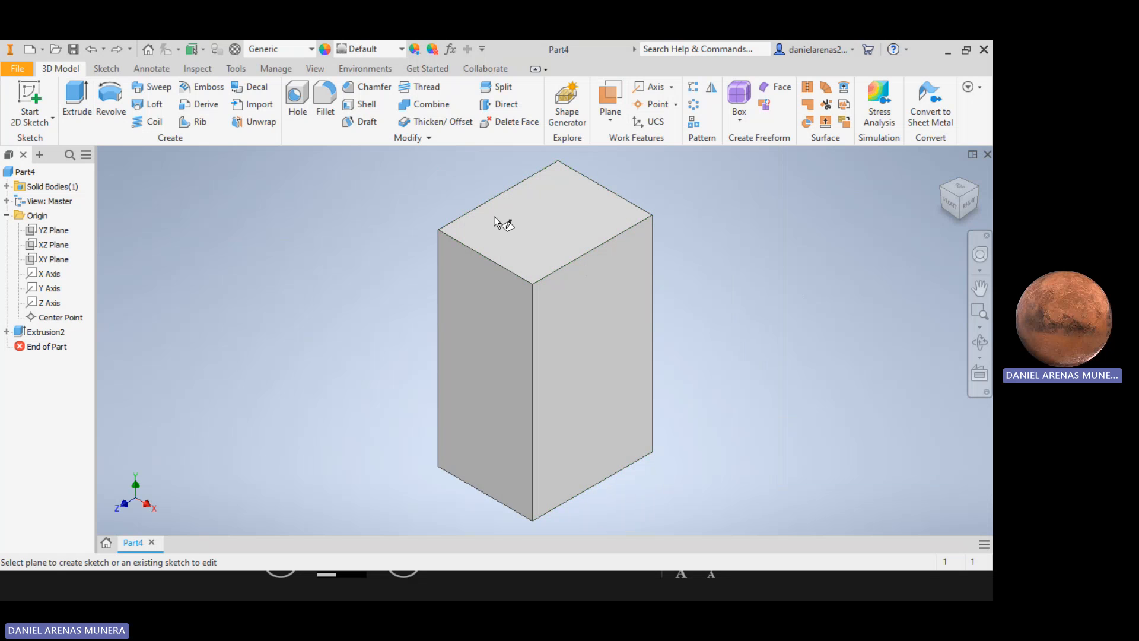
pyautogui.click(550, 221)
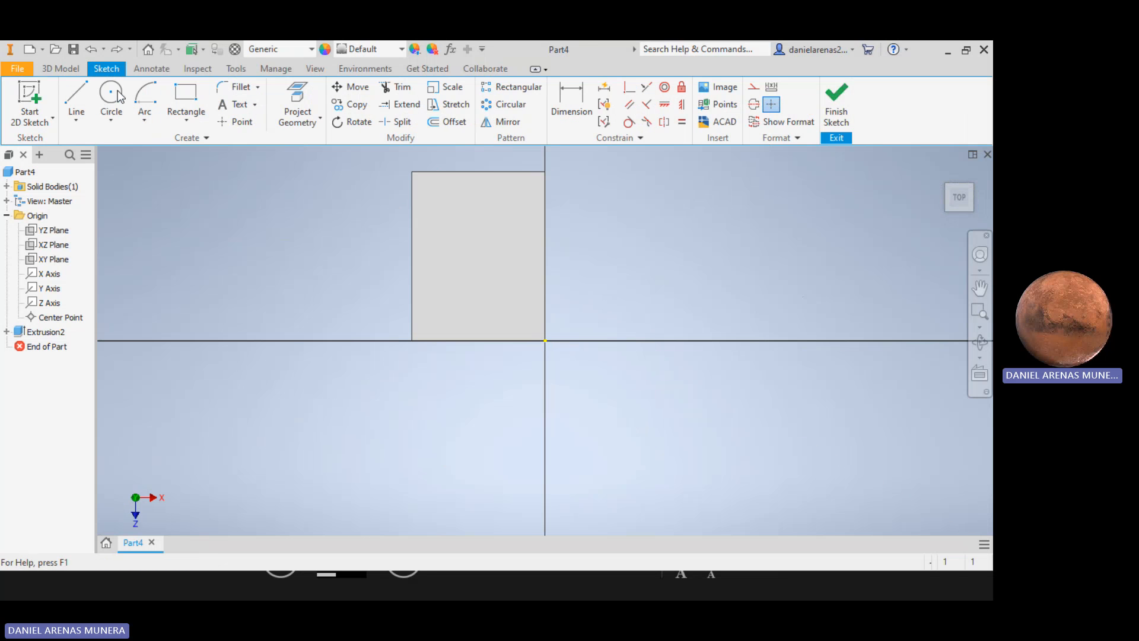
pyautogui.click(105, 102)
pyautogui.click(467, 247)
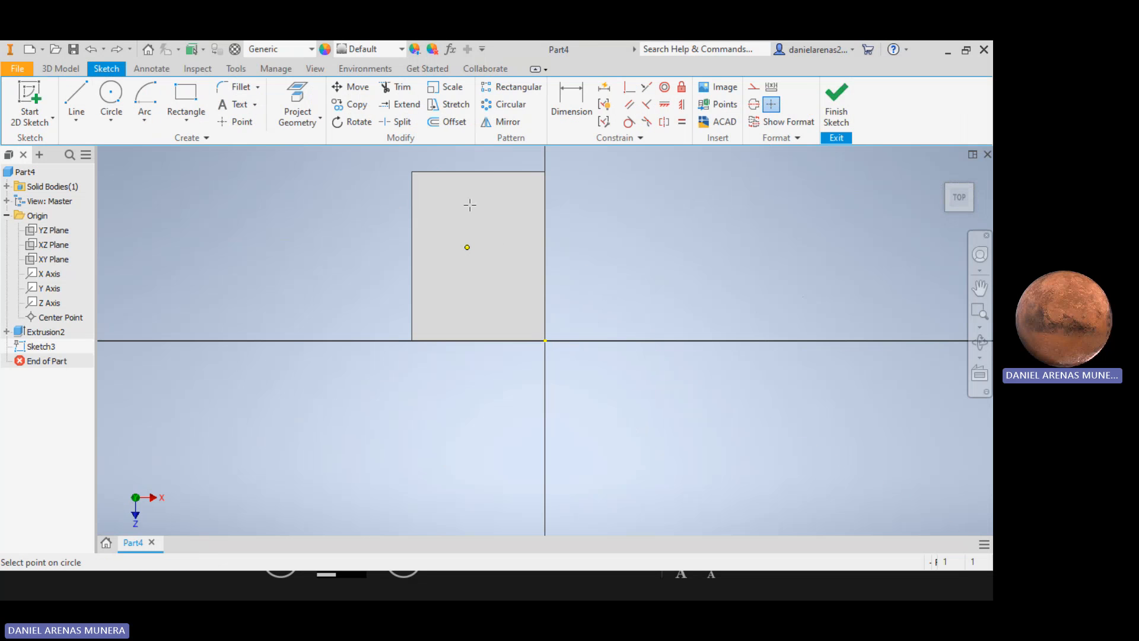
pyautogui.click(467, 204)
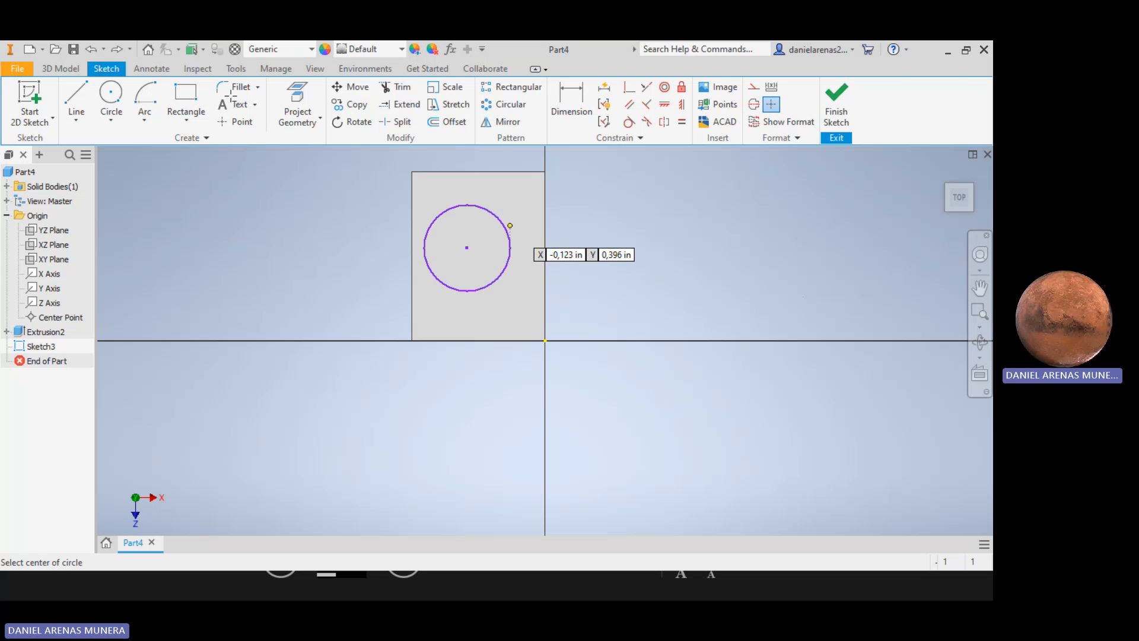
# Extrude the circle 1 in upward from the prism's top face, joined to the body.
pyautogui.click(73, 72)
pyautogui.press('e')
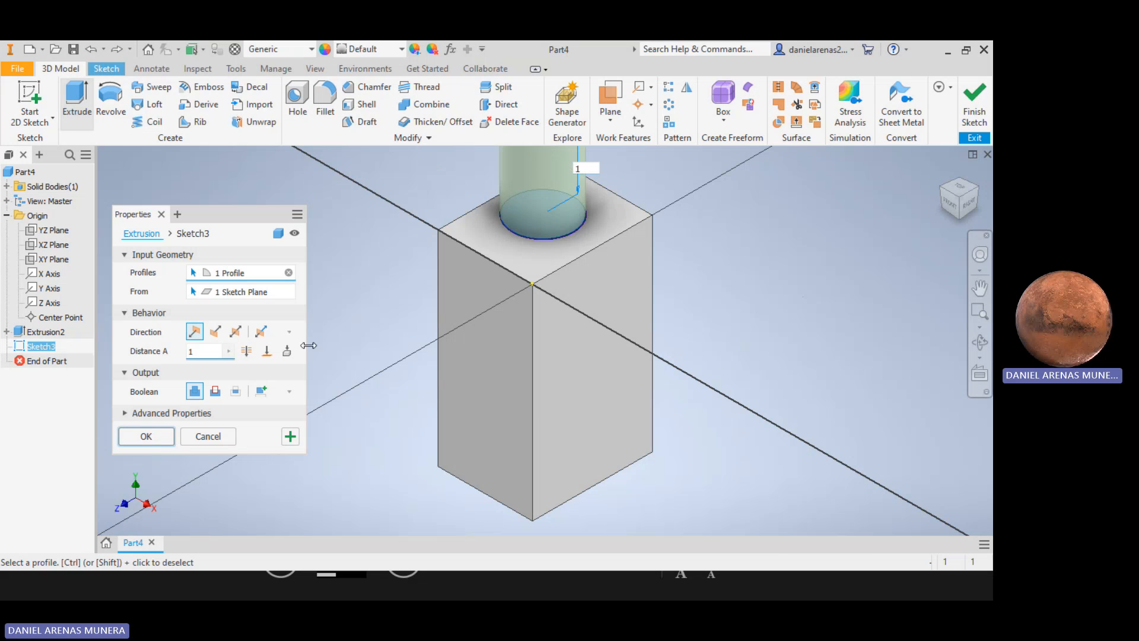
pyautogui.click(146, 436)
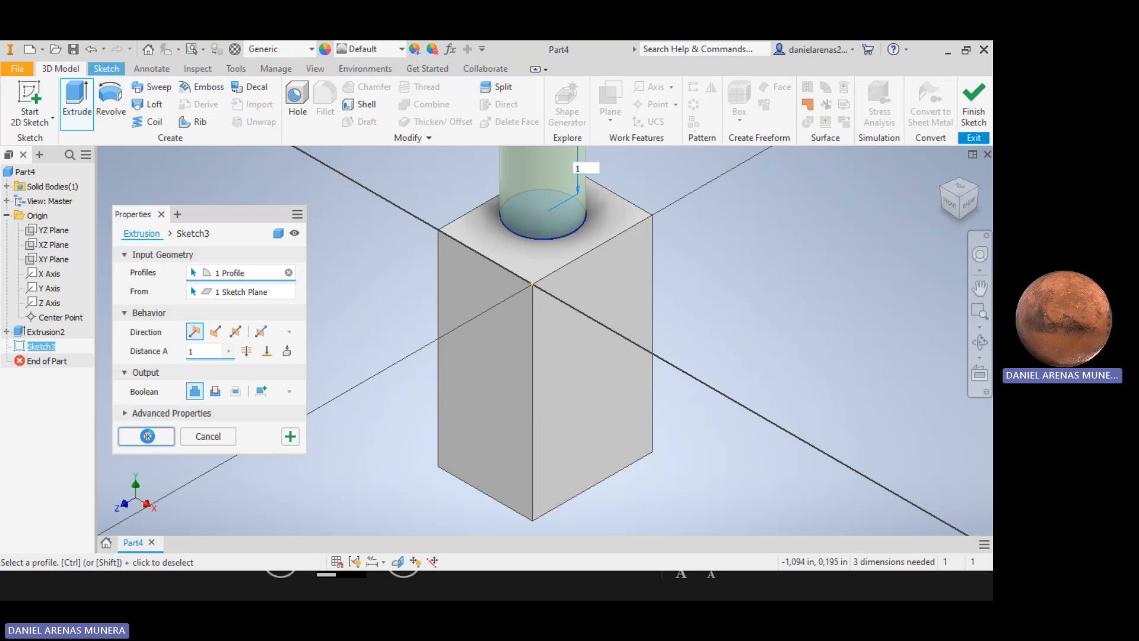
pyautogui.scroll(6, 547, 358)
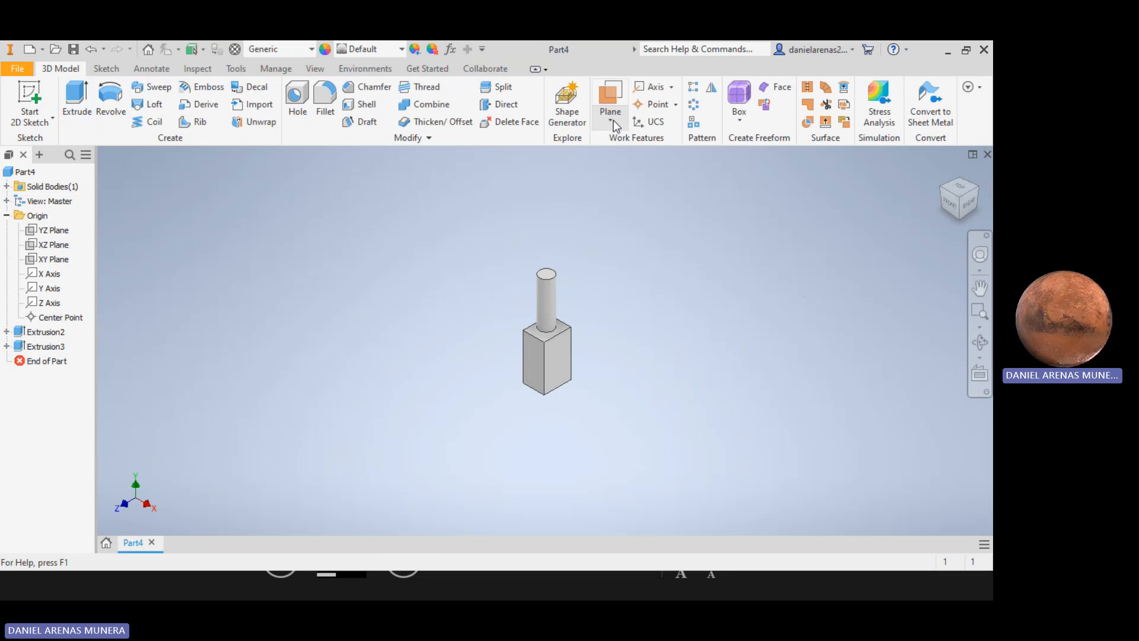
# Create a Tangent to Surface through Edge work plane touching the cylinder's side and passing through the prism's back vertical edge.
pyautogui.click(613, 120)
pyautogui.click(650, 393)
pyautogui.scroll(3, 553, 317)
pyautogui.scroll(-5, 552, 317)
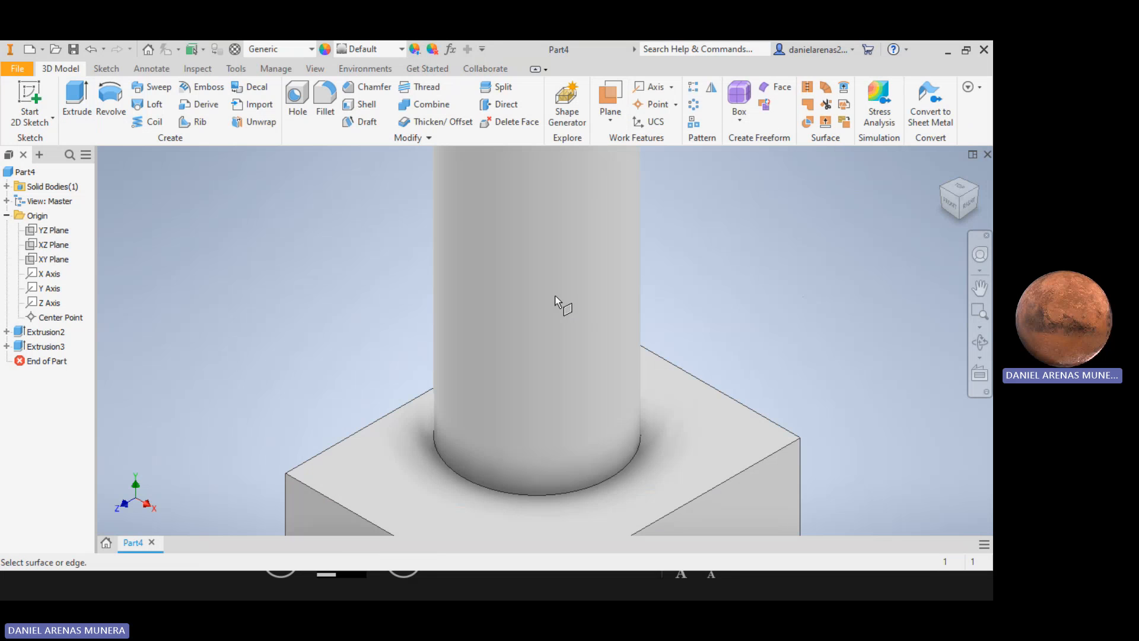
pyautogui.scroll(5, 578, 303)
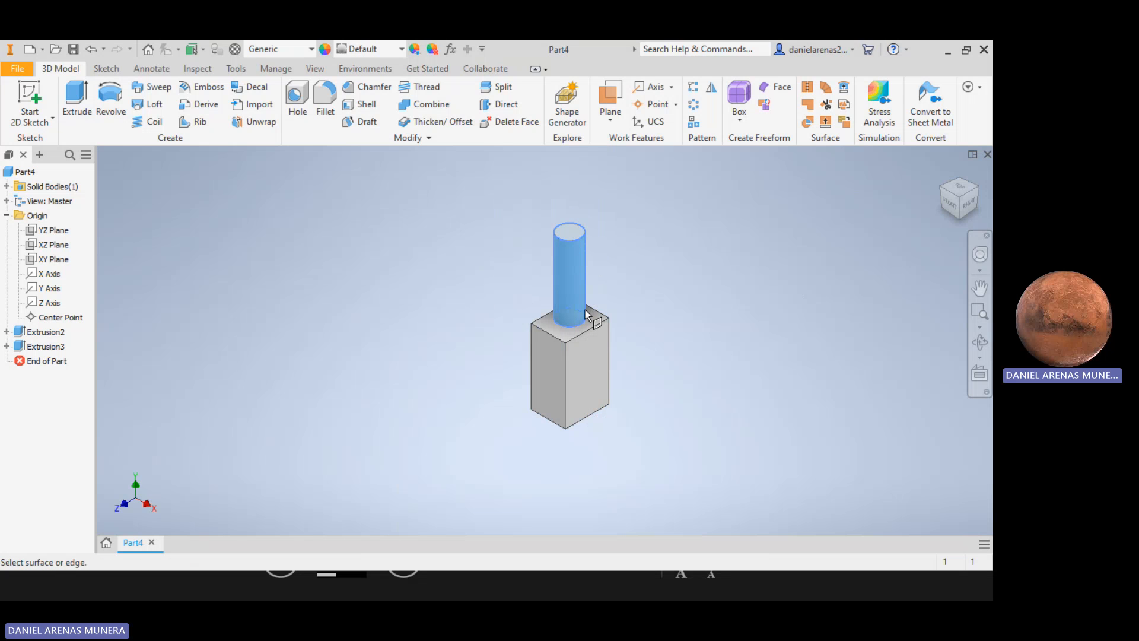
pyautogui.scroll(-5, 591, 323)
pyautogui.scroll(2, 486, 261)
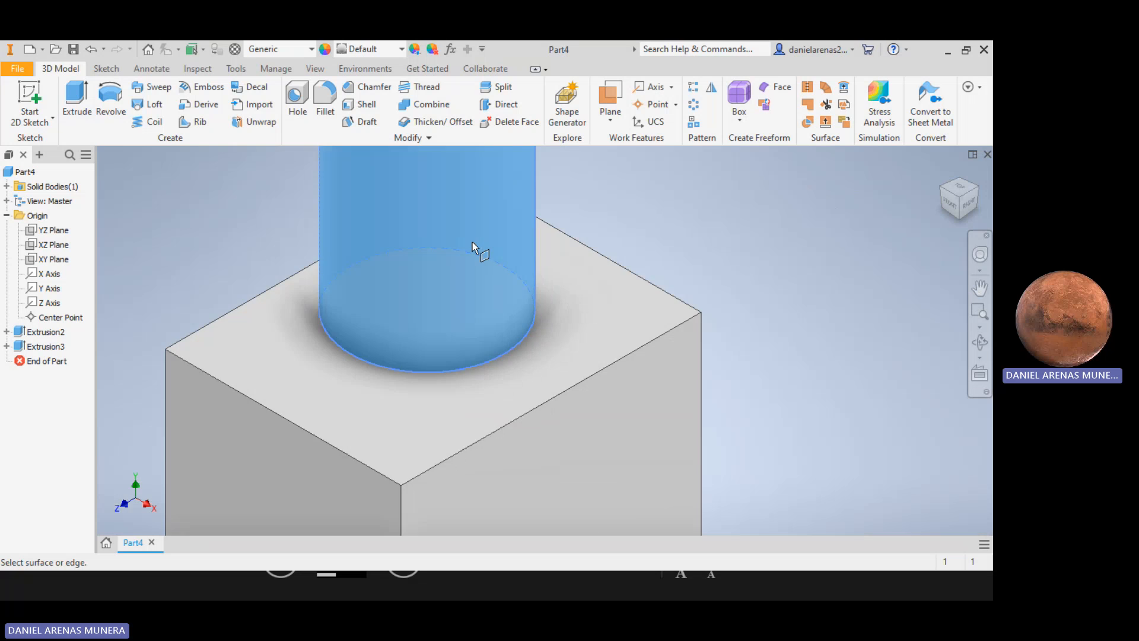
pyautogui.scroll(4, 472, 250)
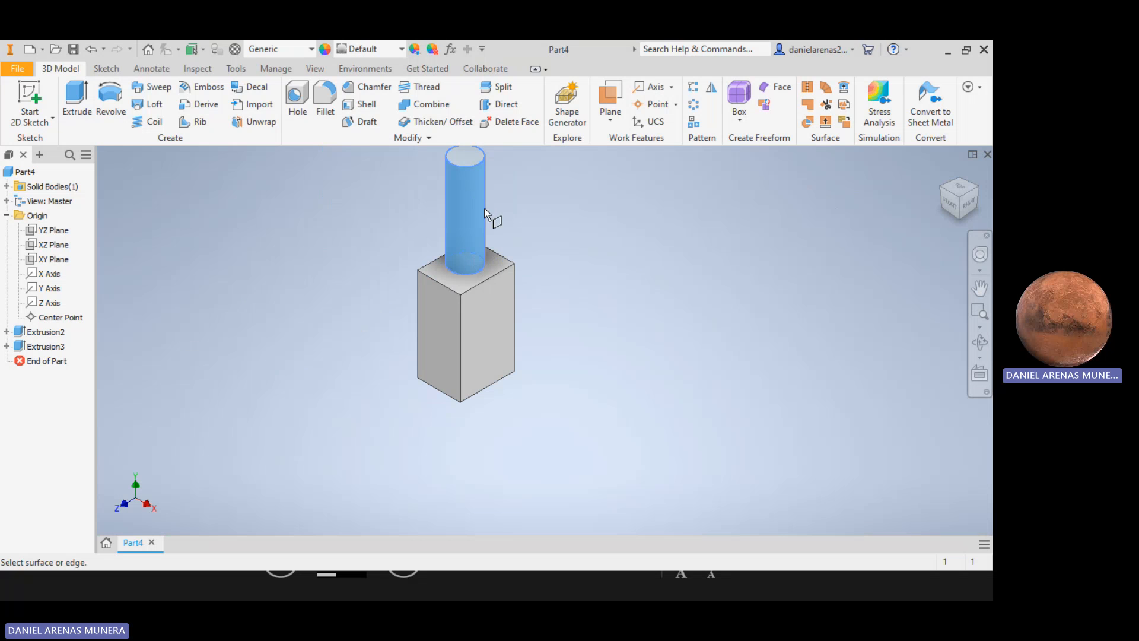
pyautogui.scroll(2, 481, 199)
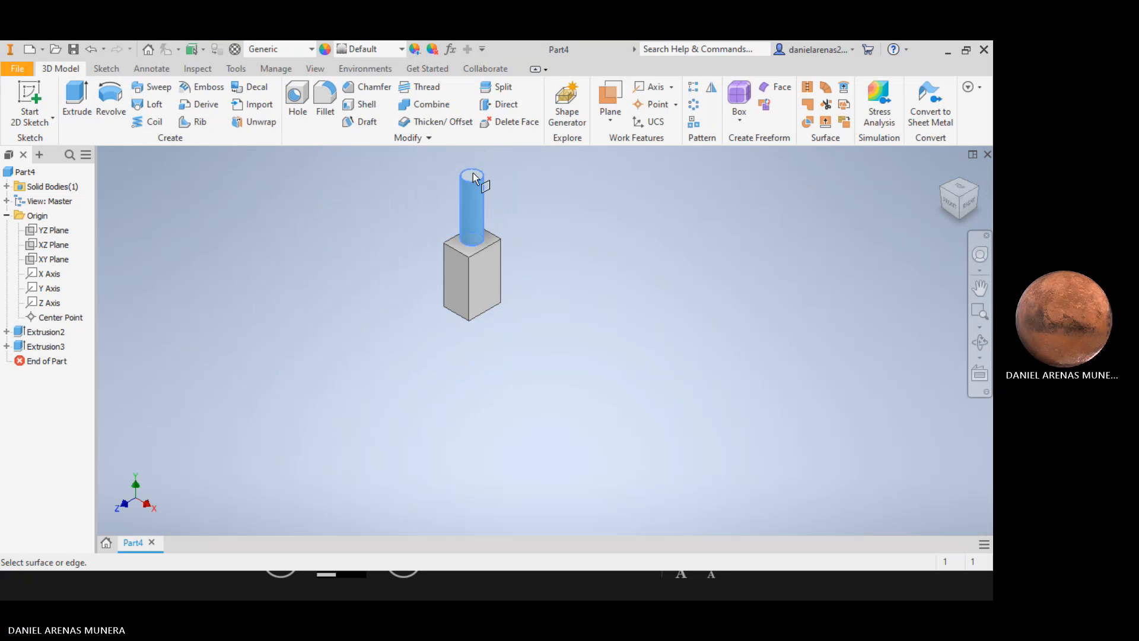
pyautogui.scroll(1, 466, 191)
pyautogui.scroll(-5, 466, 191)
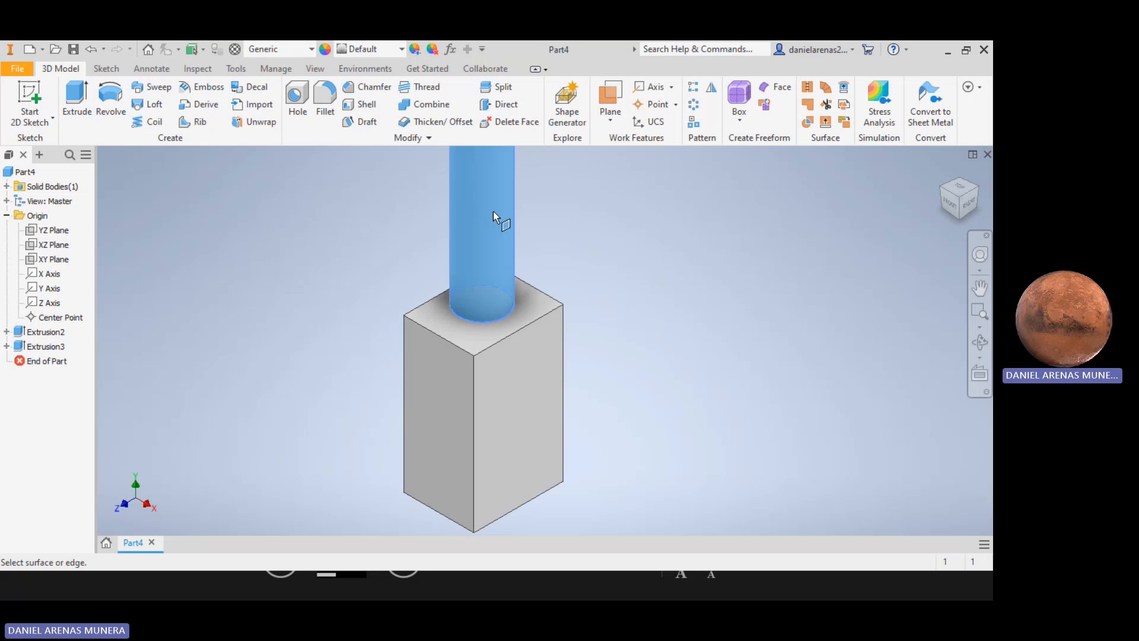
pyautogui.moveTo(548, 285); pyautogui.dragTo(548, 453, button='middle')
pyautogui.scroll(2, 522, 367)
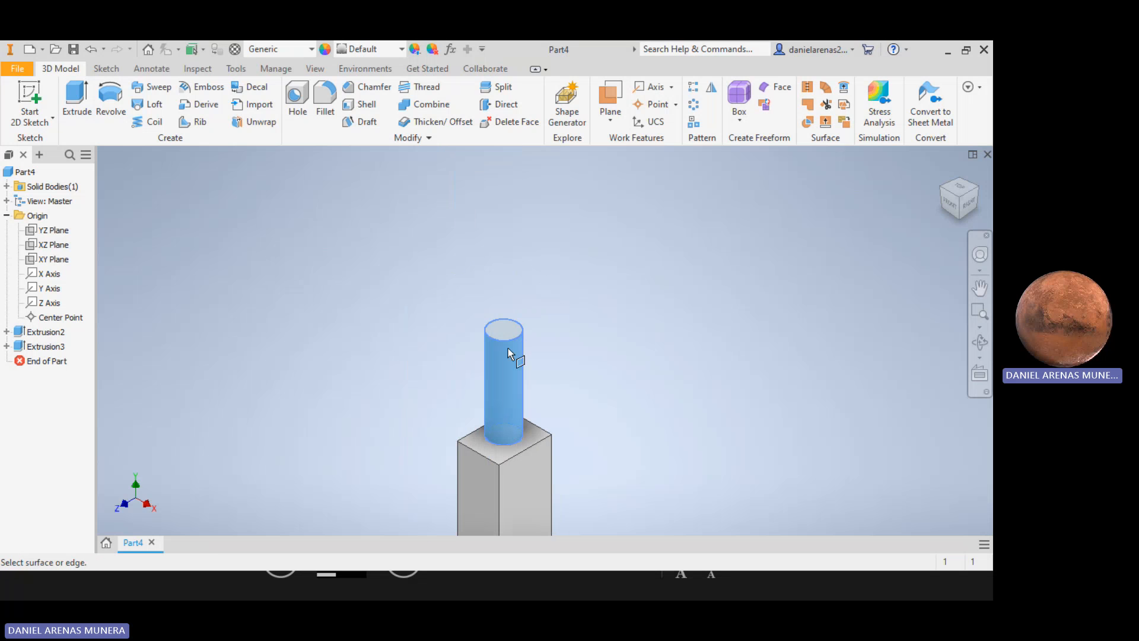
pyautogui.click(508, 347)
pyautogui.click(515, 448)
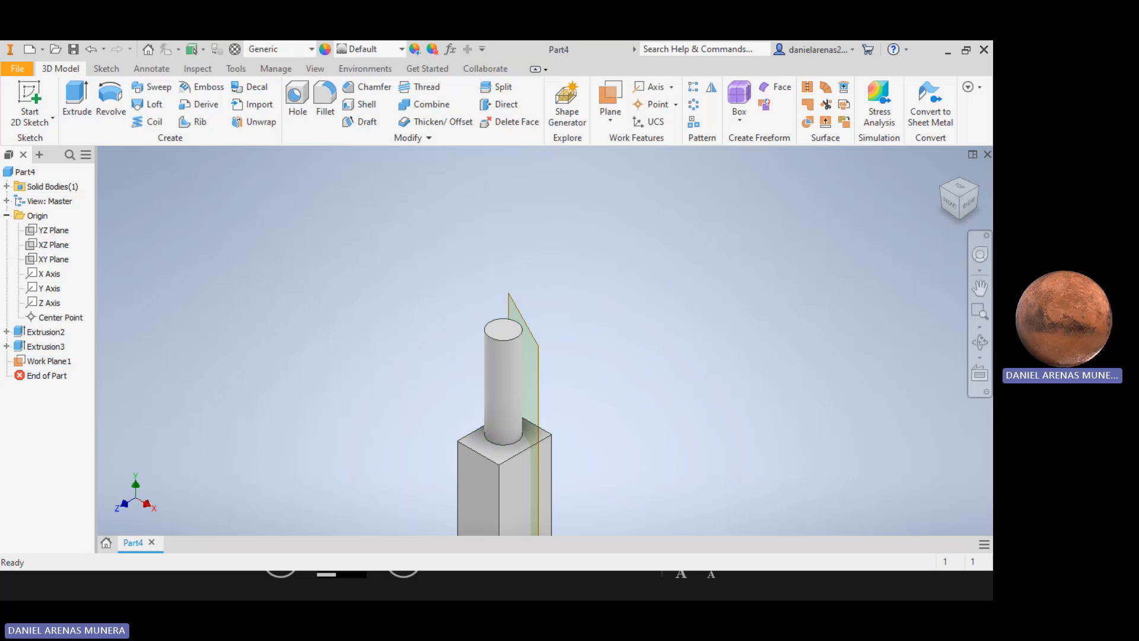
# Start a sketch on the tangent work plane and try to place a circle and a point near the cylinder's top edge.
pyautogui.click(942, 170)
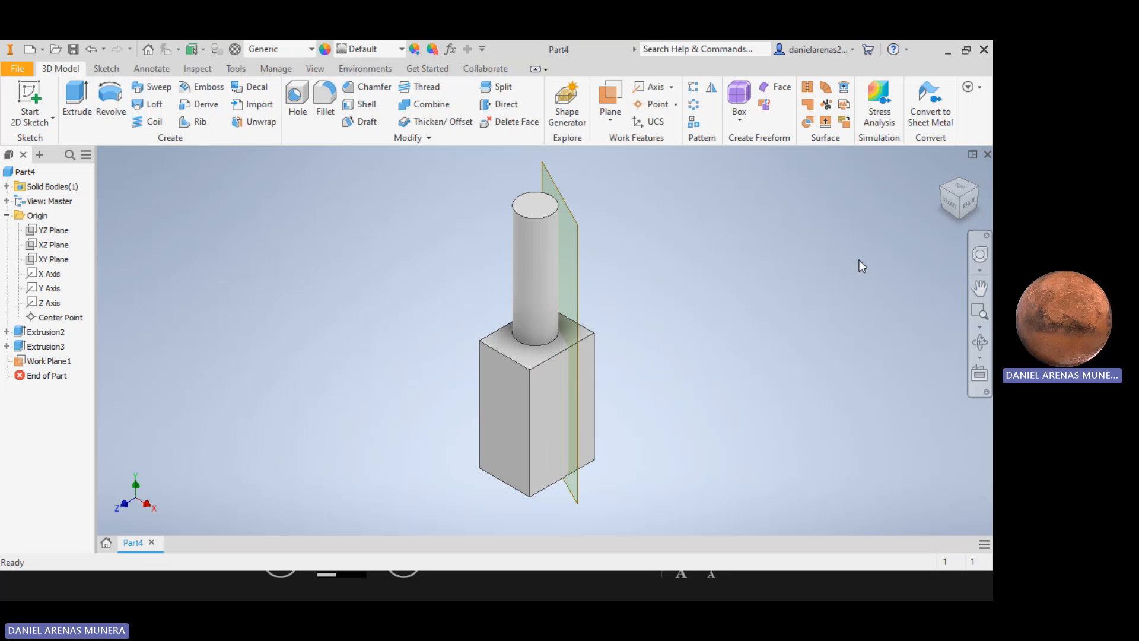
pyautogui.keyDown('shift'); pyautogui.moveTo(544, 340); pyautogui.dragTo(448, 285, button='middle'); pyautogui.keyUp('shift')
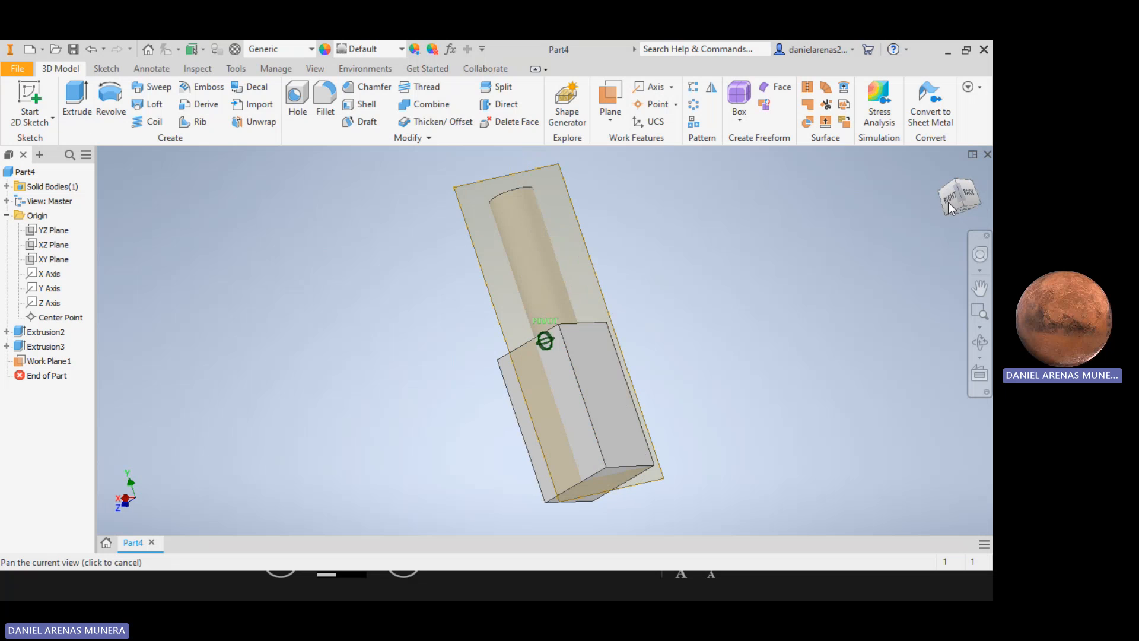
pyautogui.click(25, 99)
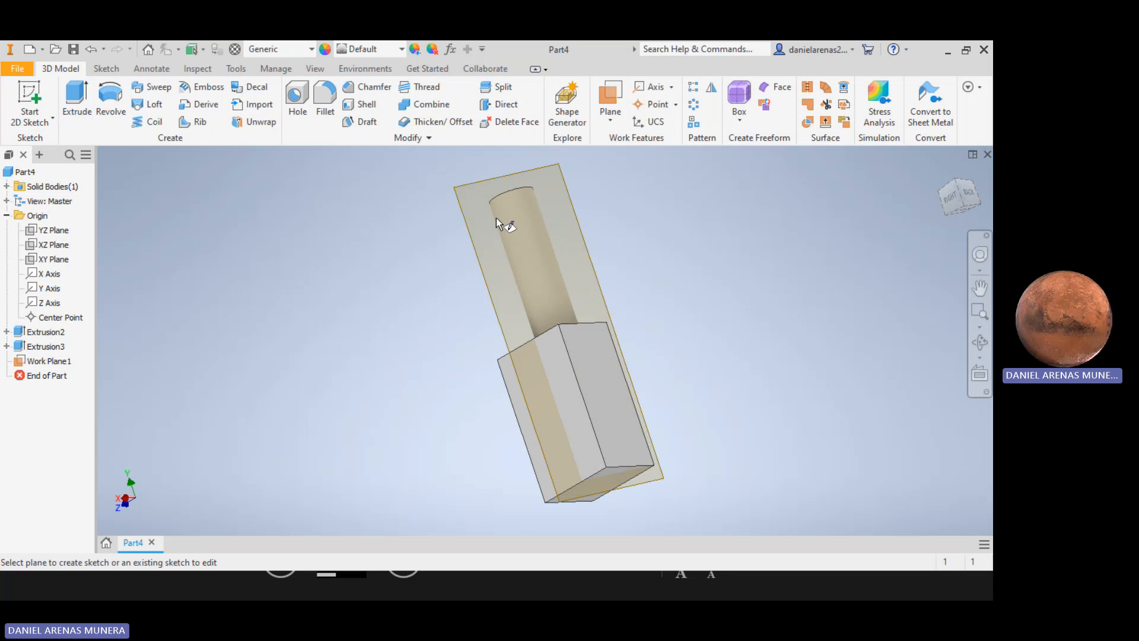
pyautogui.click(475, 243)
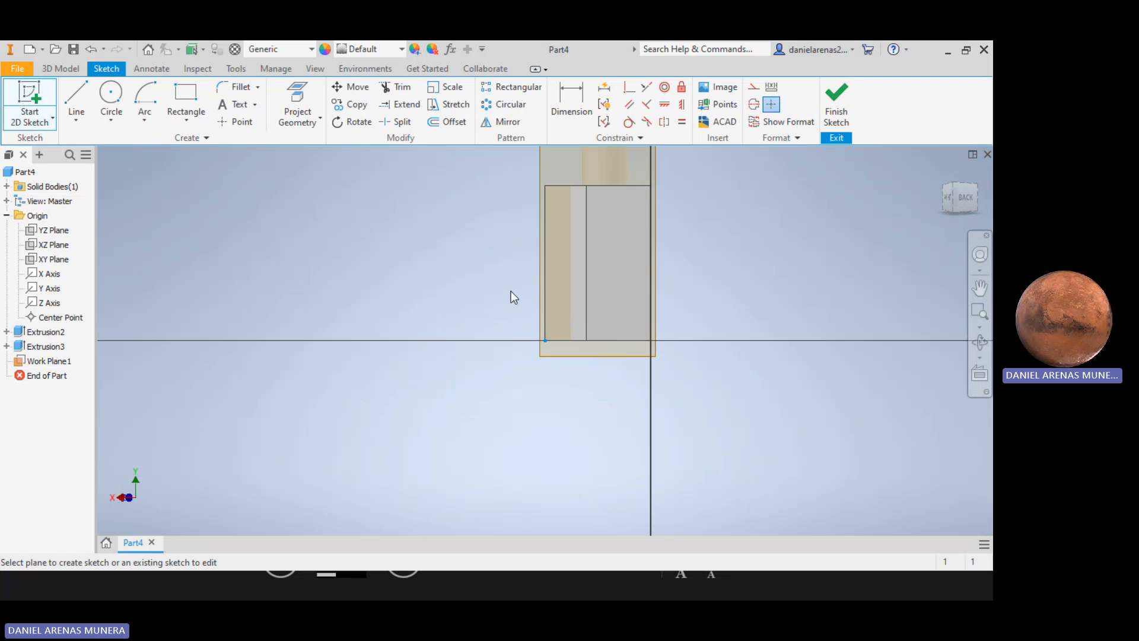
pyautogui.press('F2')
pyautogui.moveTo(717, 230); pyautogui.dragTo(695, 442, button='middle')
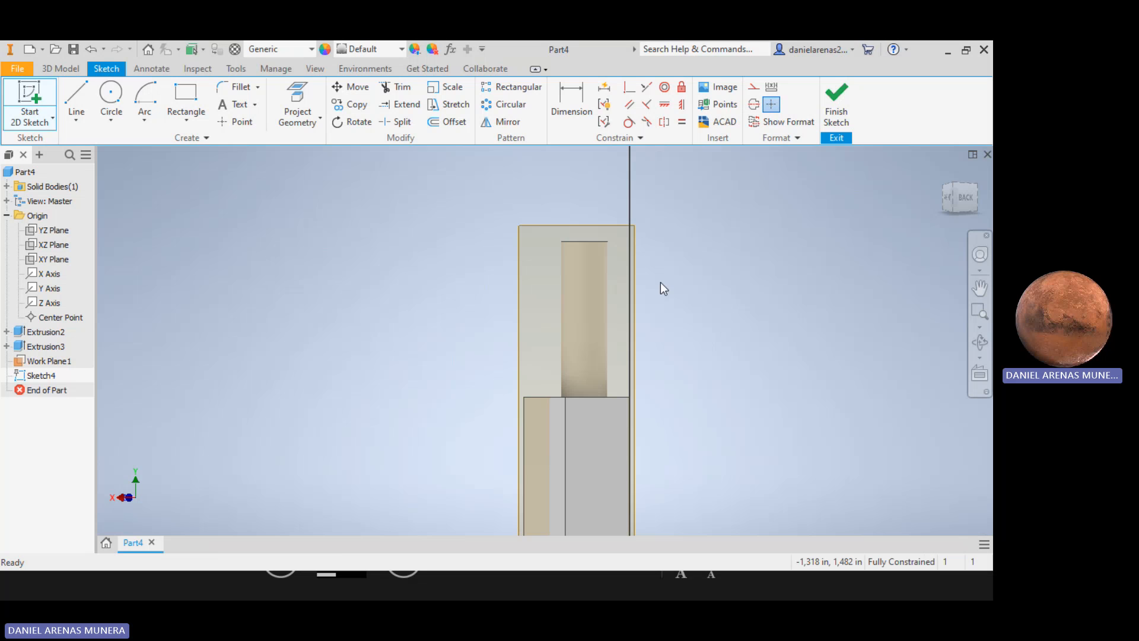
pyautogui.click(112, 93)
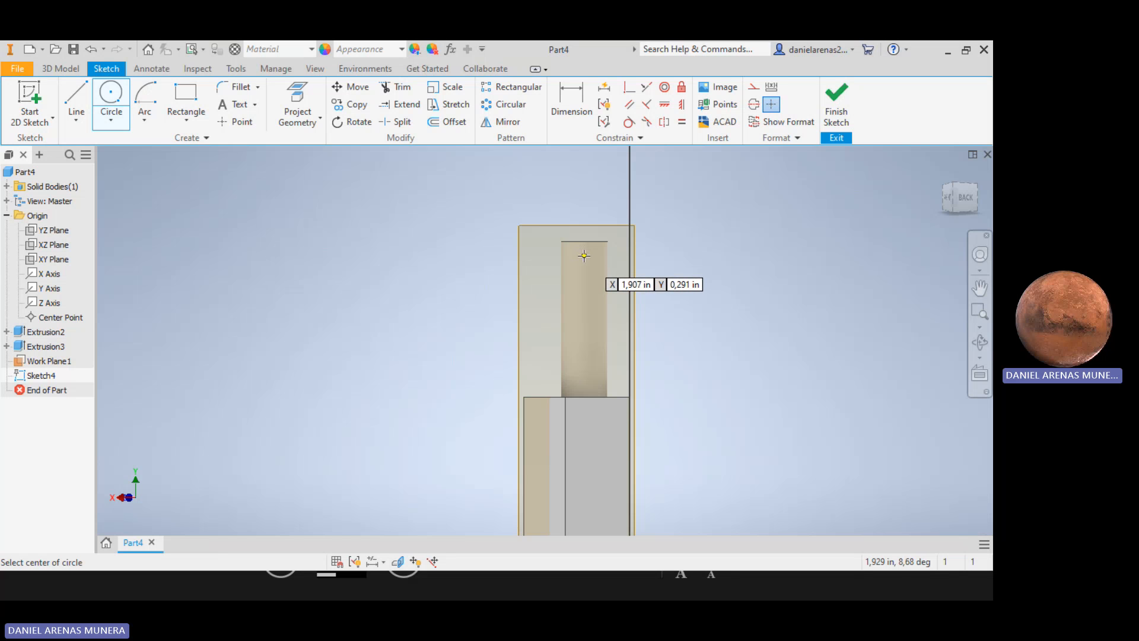
pyautogui.press('Escape')
pyautogui.click(243, 122)
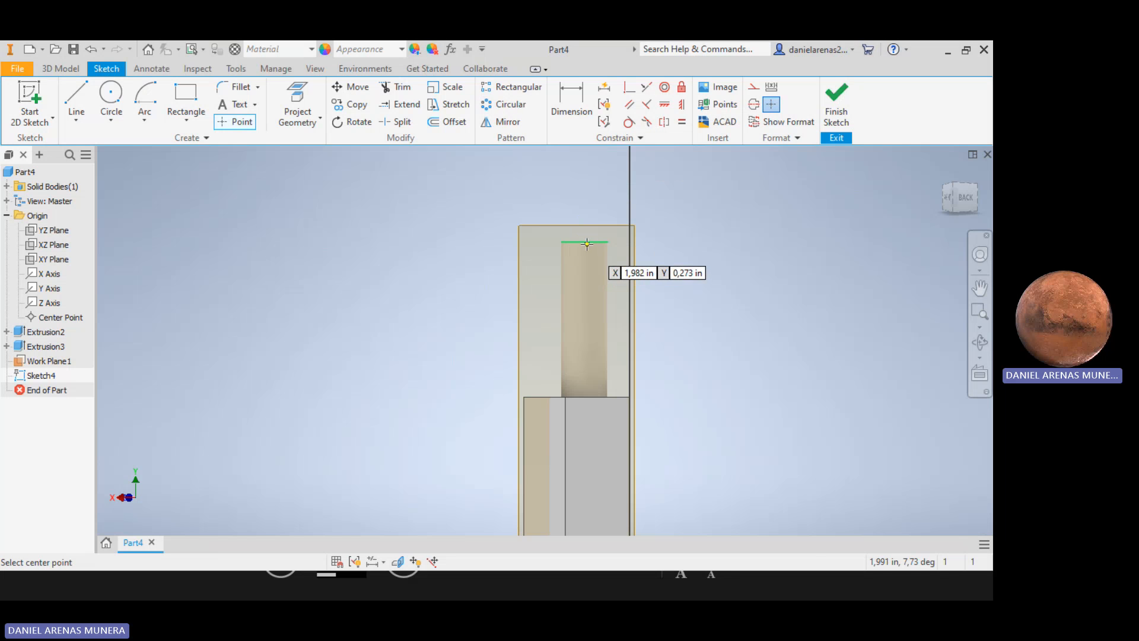
pyautogui.press('Escape')
# Undo the tangent-plane sketch, work plane, cylinder and prism back to the emptied first sketch, and finish that sketch.
pyautogui.click(836, 103)
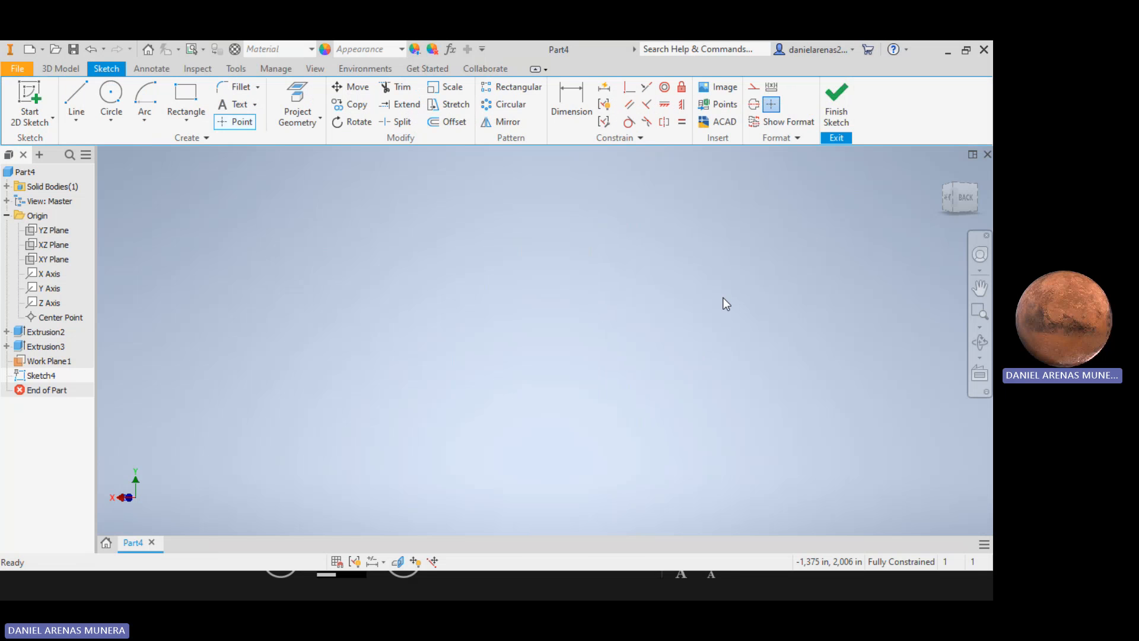
pyautogui.press('Escape')
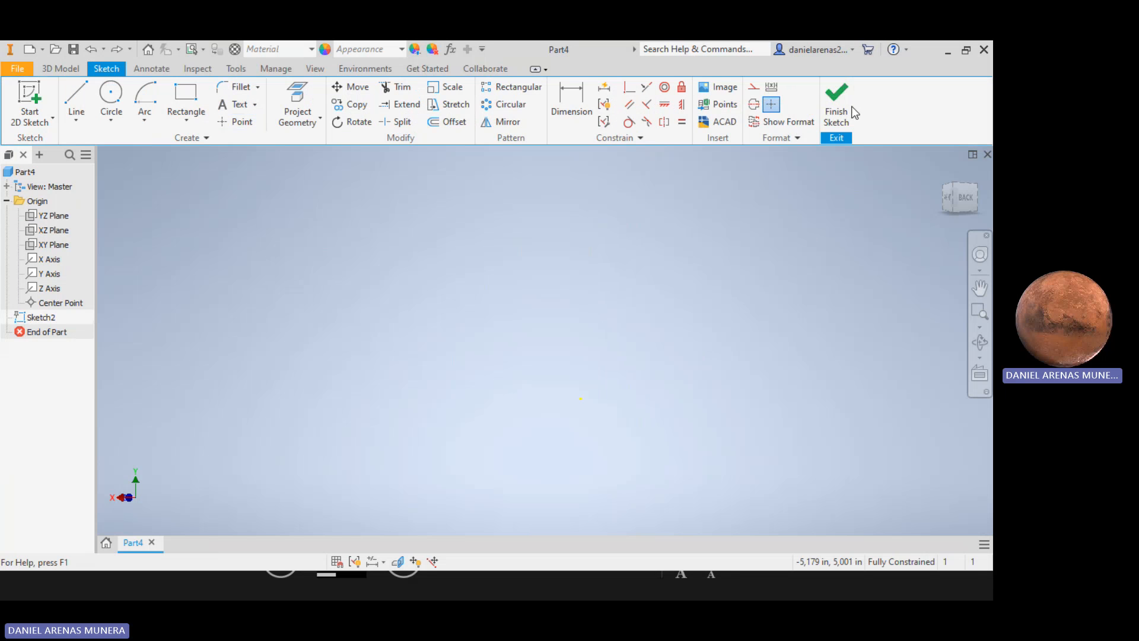
pyautogui.click(838, 104)
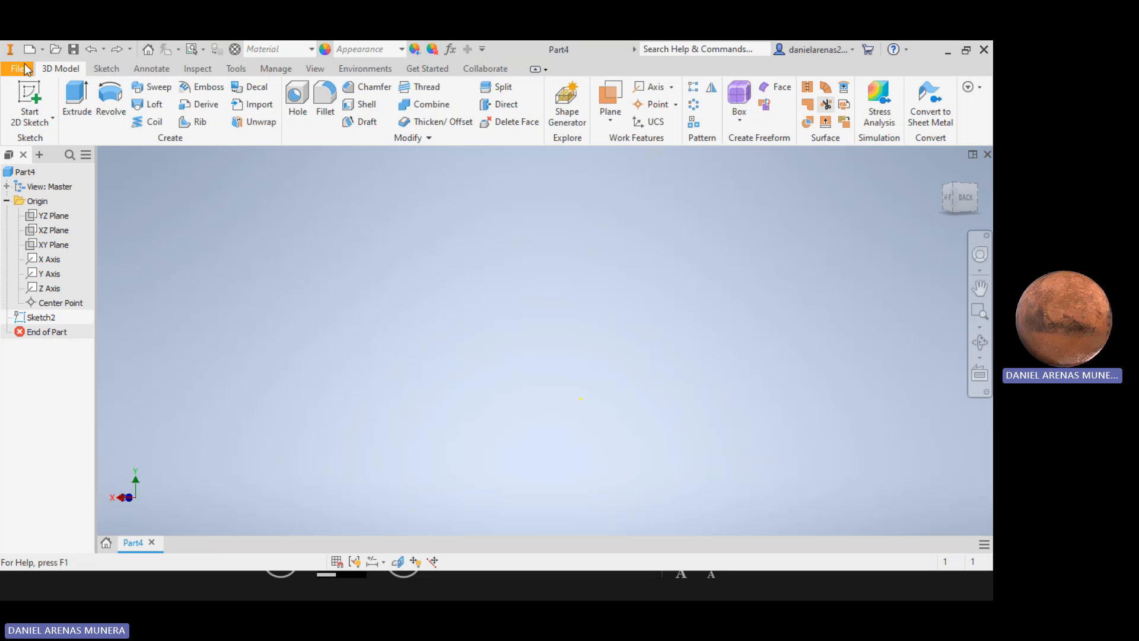
# Start a sketch on the XY plane and draw a 2 in diameter circle centred on the origin.
pyautogui.click(28, 101)
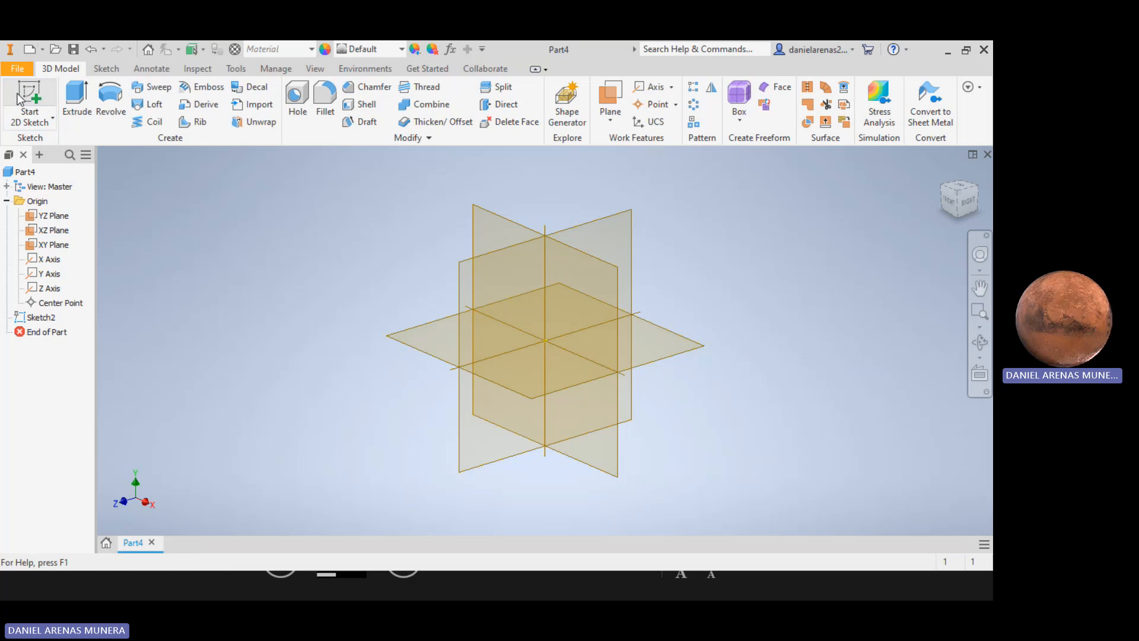
pyautogui.click(615, 295)
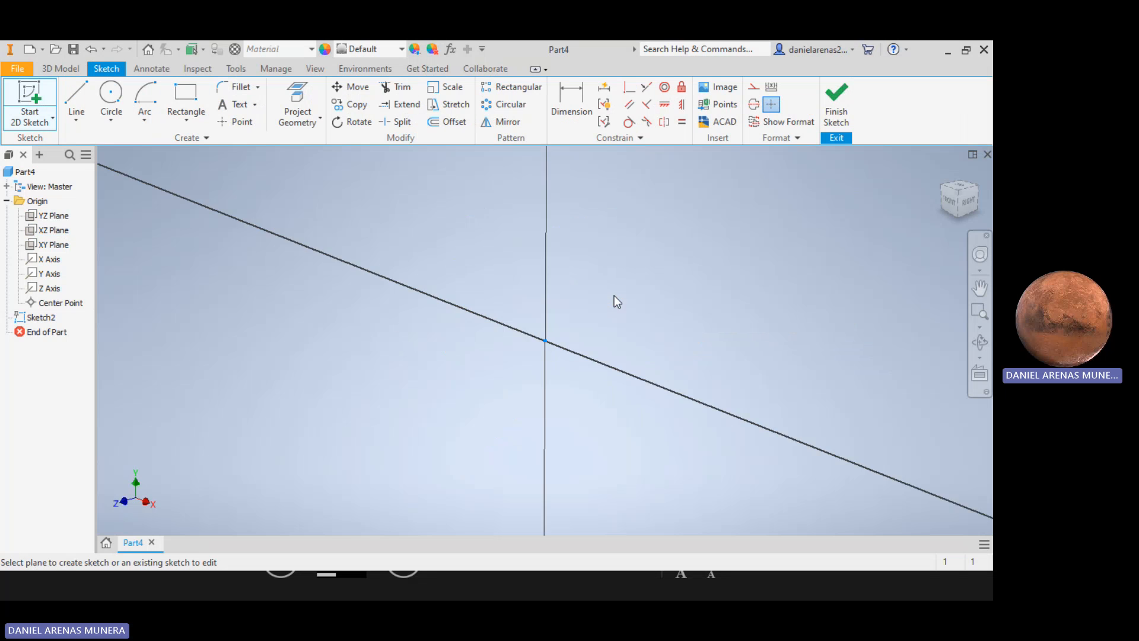
pyautogui.click(111, 102)
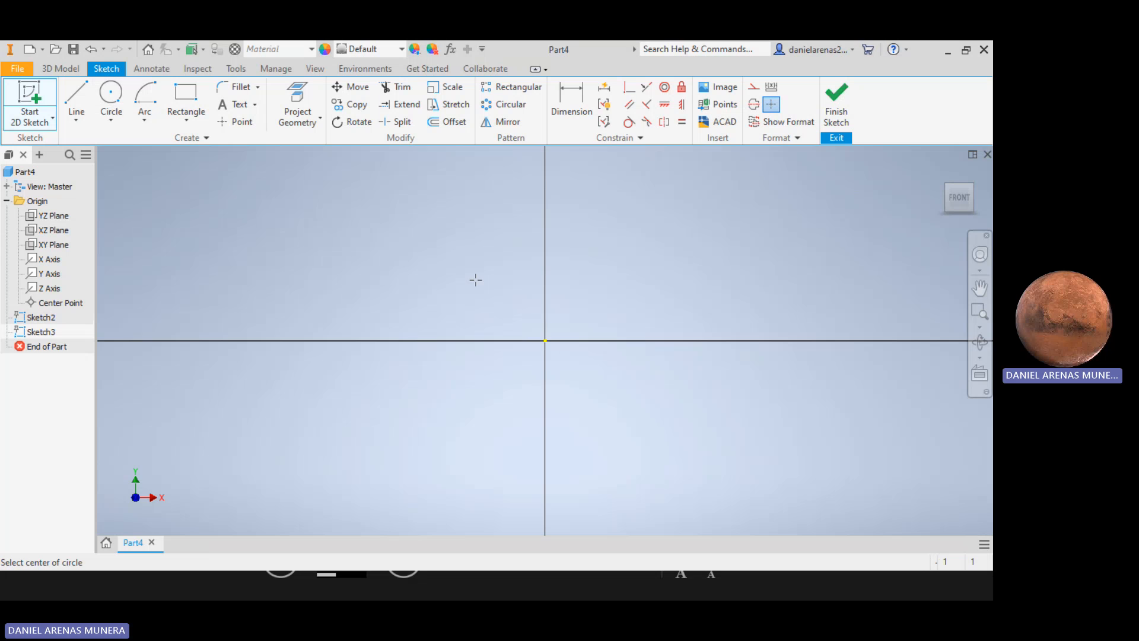
pyautogui.click(546, 340)
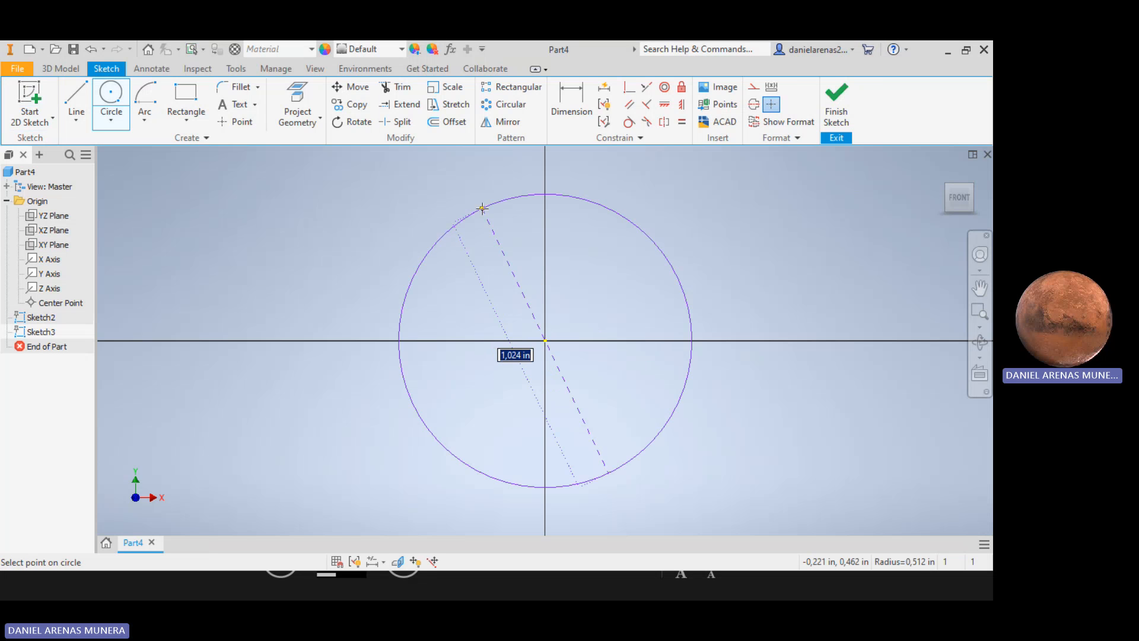
pyautogui.write('2')
pyautogui.press('Return')
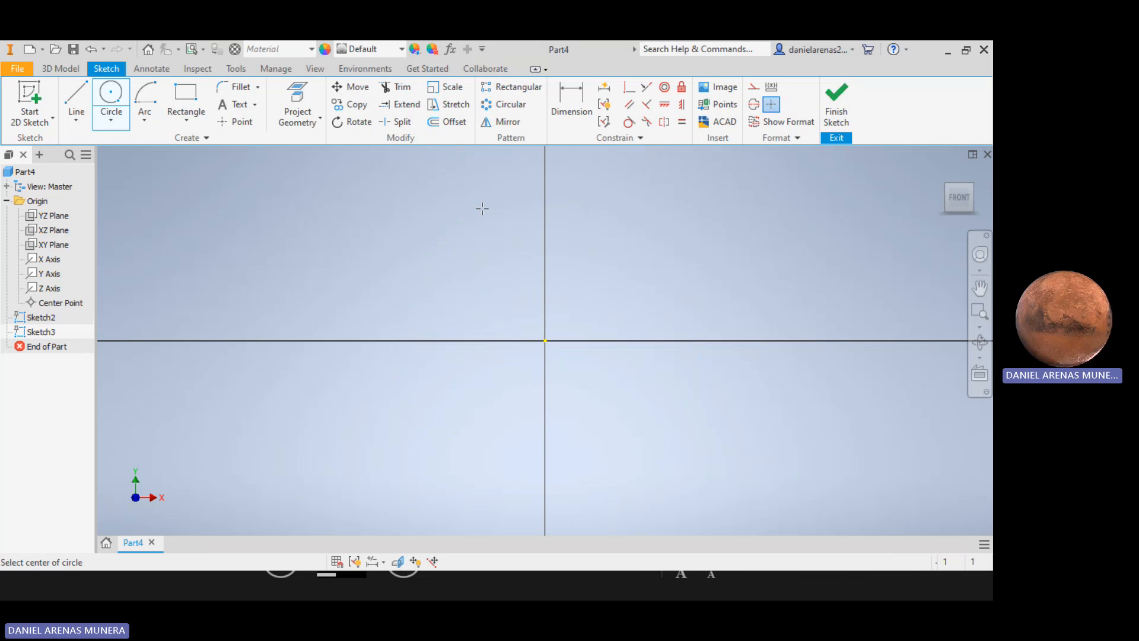
# Add a concentric 1.5 in diameter circle inside the 2 in circle.
pyautogui.scroll(-4, 500, 250)
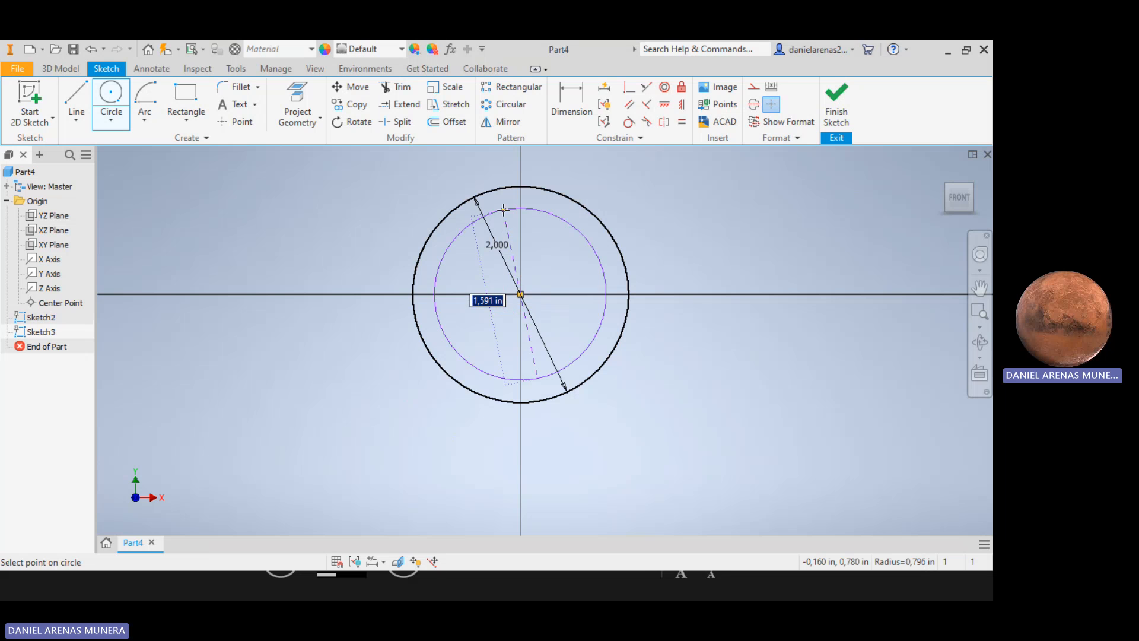
pyautogui.write('1,5')
pyautogui.press('Tab')
pyautogui.press('Return')
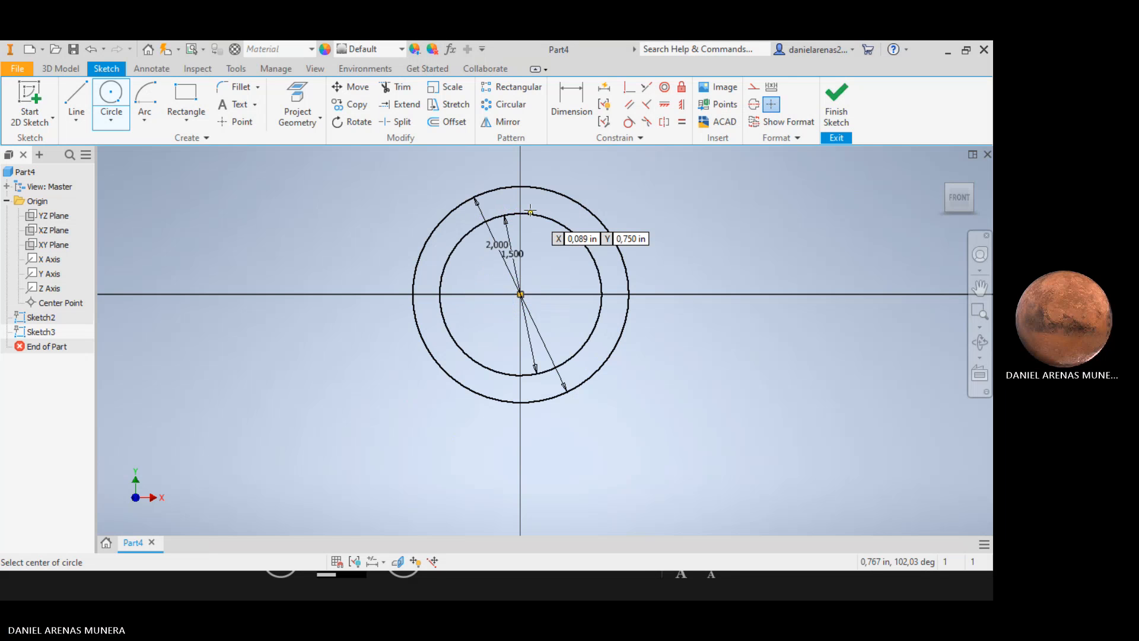
pyautogui.press('Escape')
# Extrude the ring between the two circles 6 in to form a tube.
pyautogui.click(61, 69)
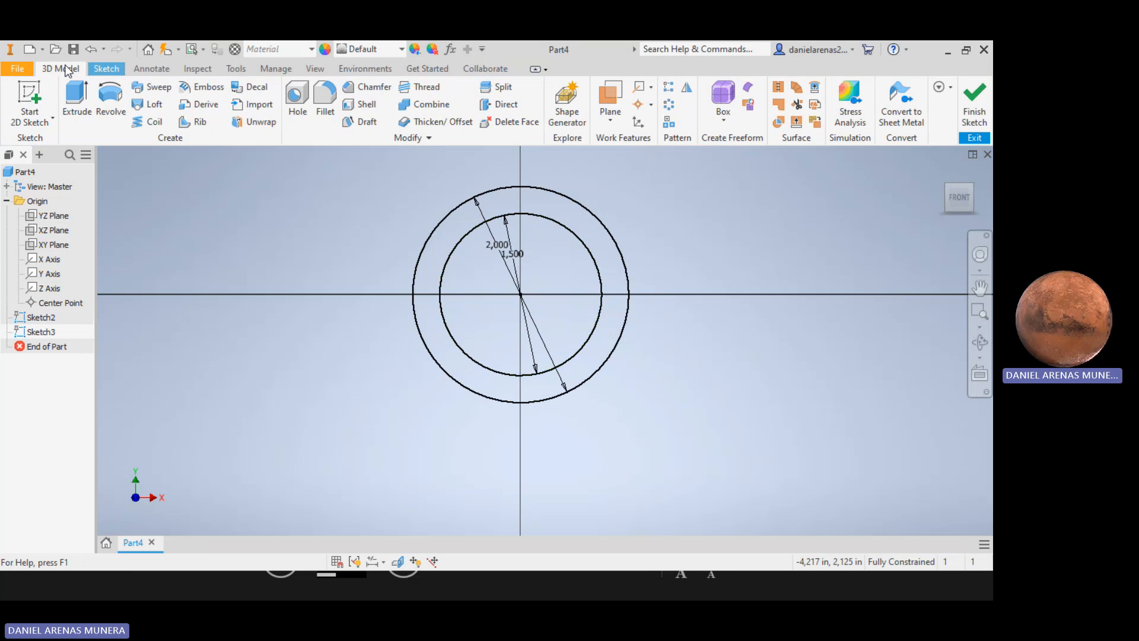
pyautogui.click(77, 101)
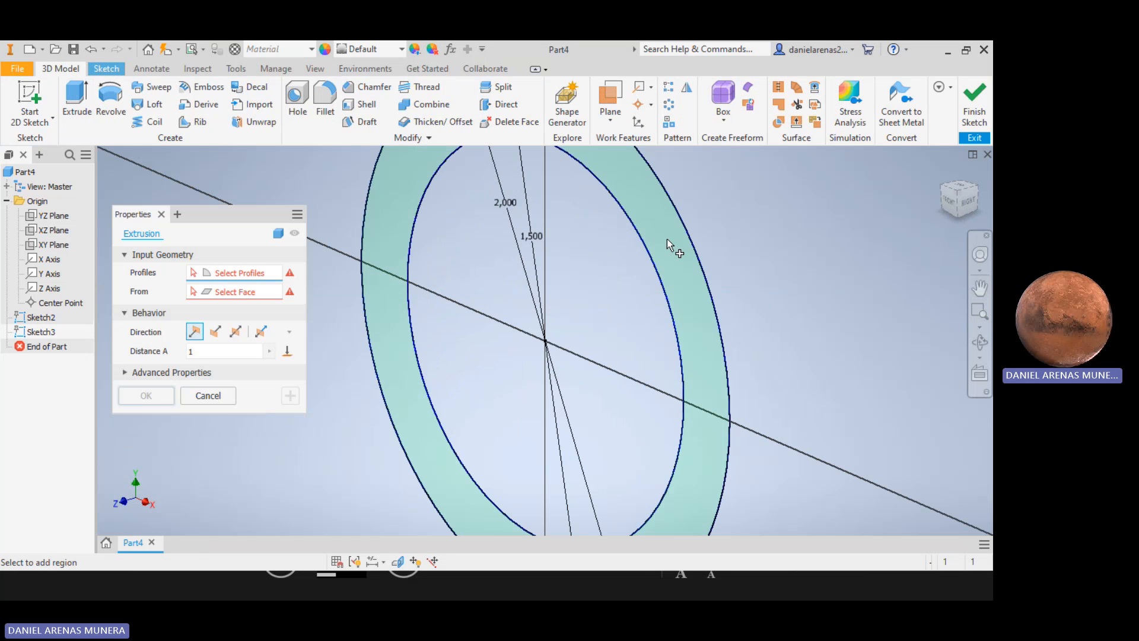
pyautogui.click(682, 280)
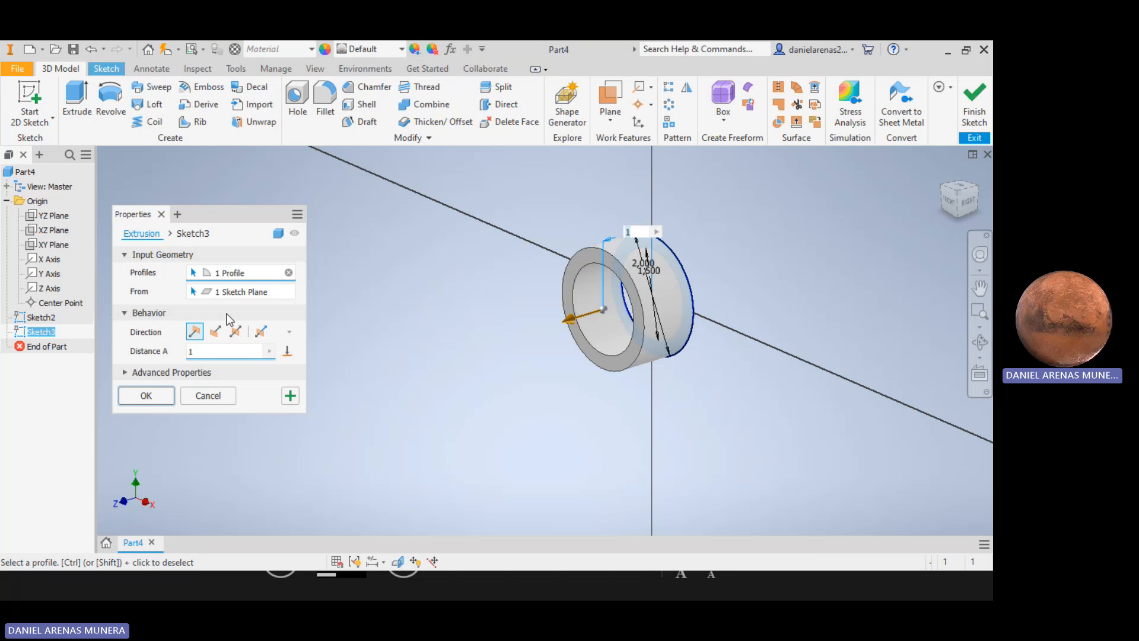
pyautogui.click(209, 349)
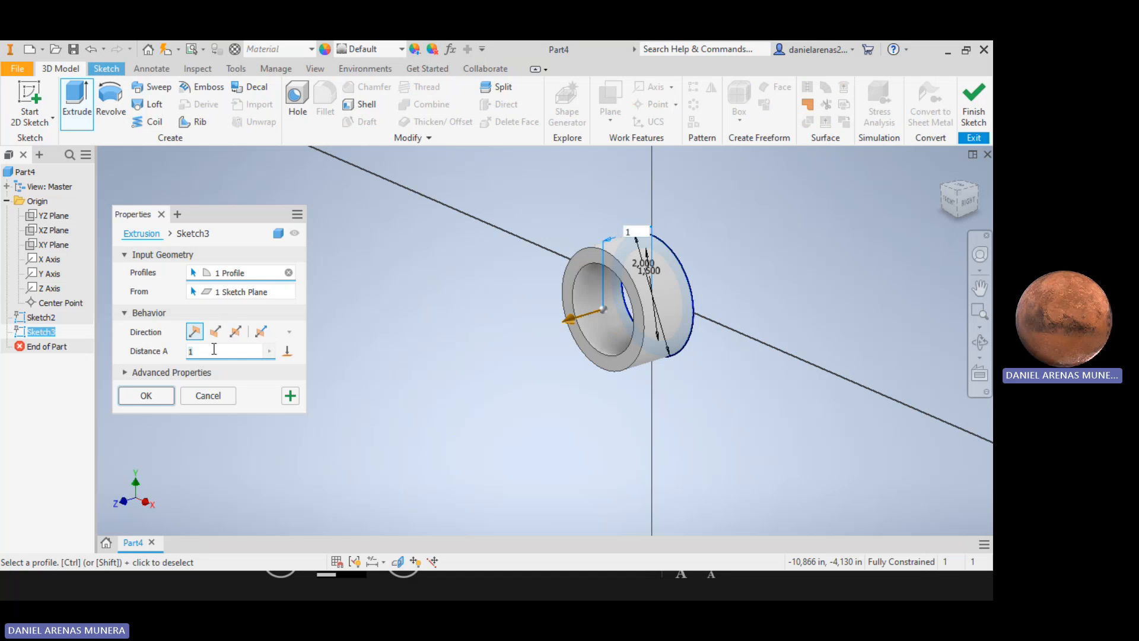
pyautogui.press('BackSpace')
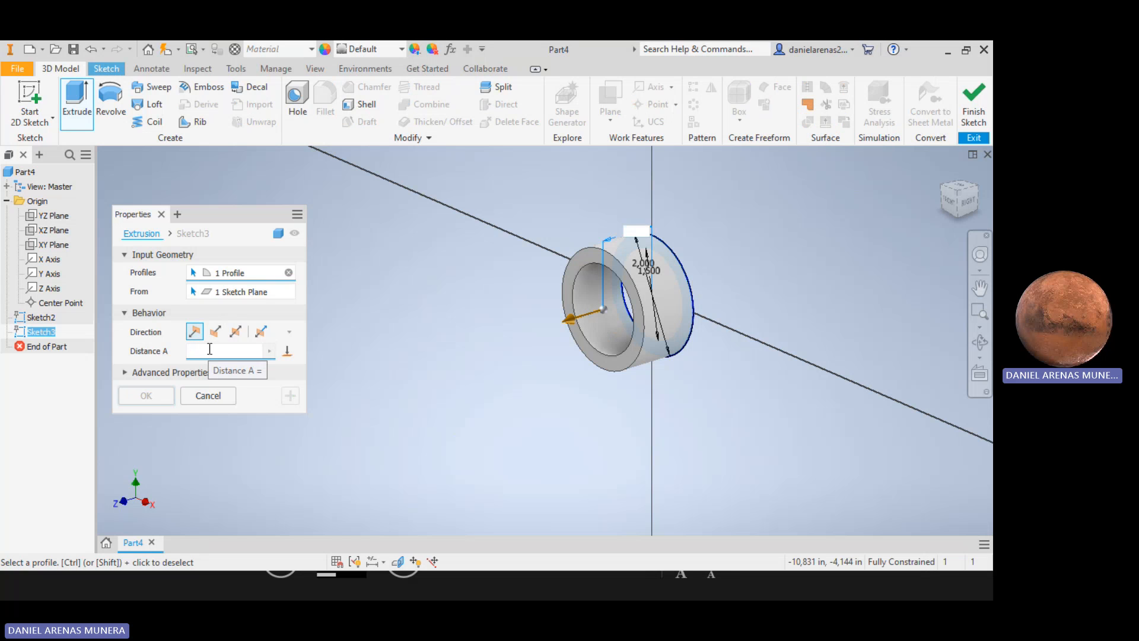
pyautogui.write('3')
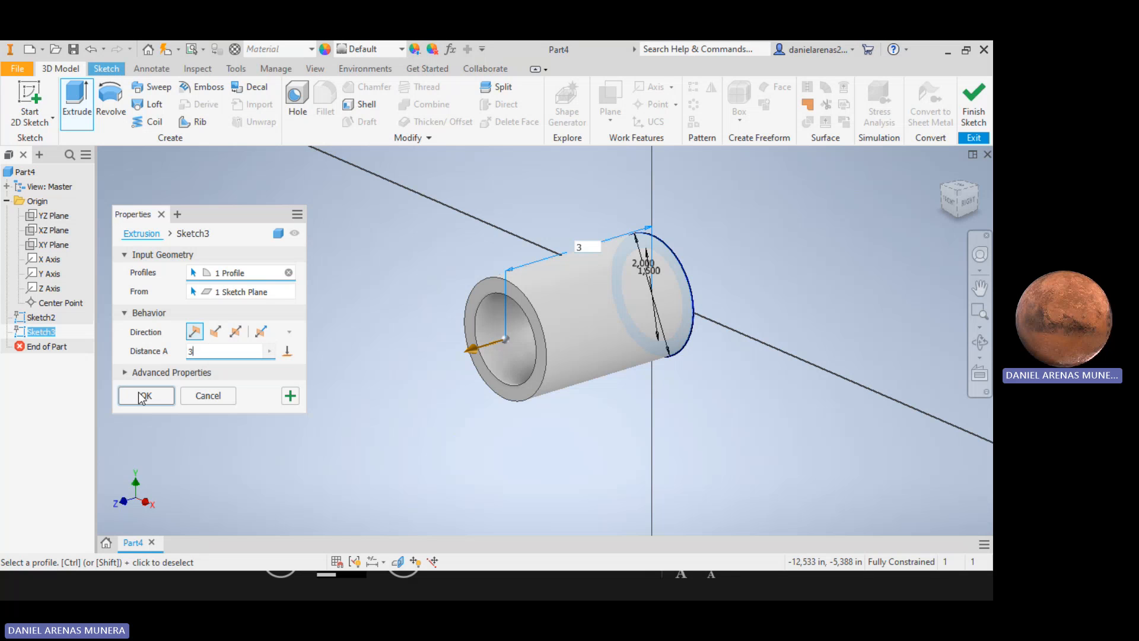
pyautogui.write('6')
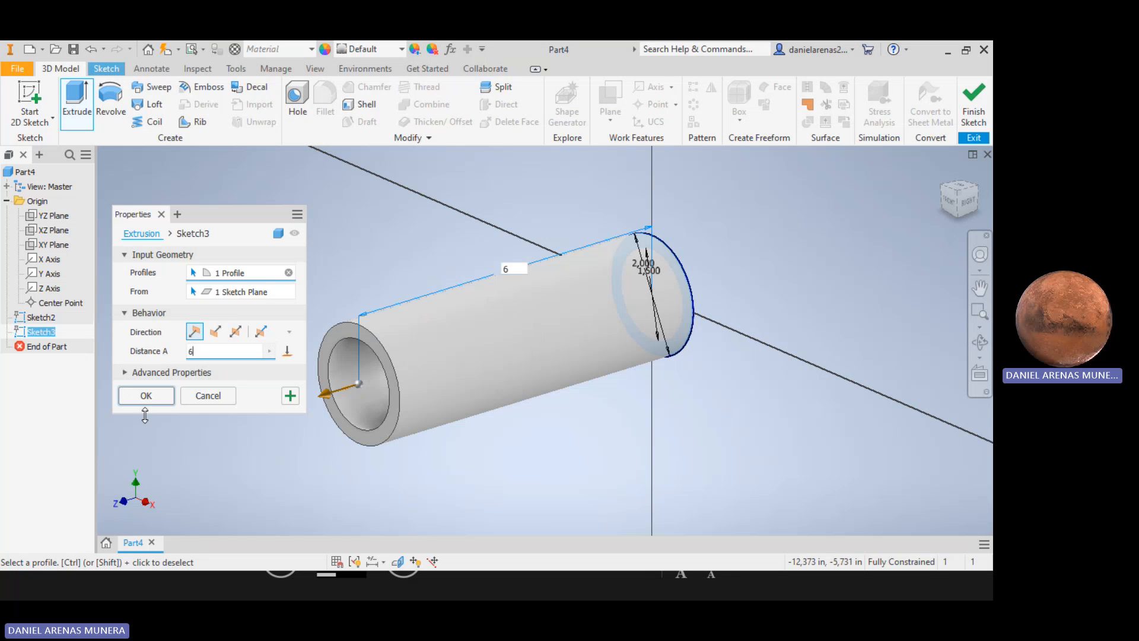
pyautogui.click(146, 402)
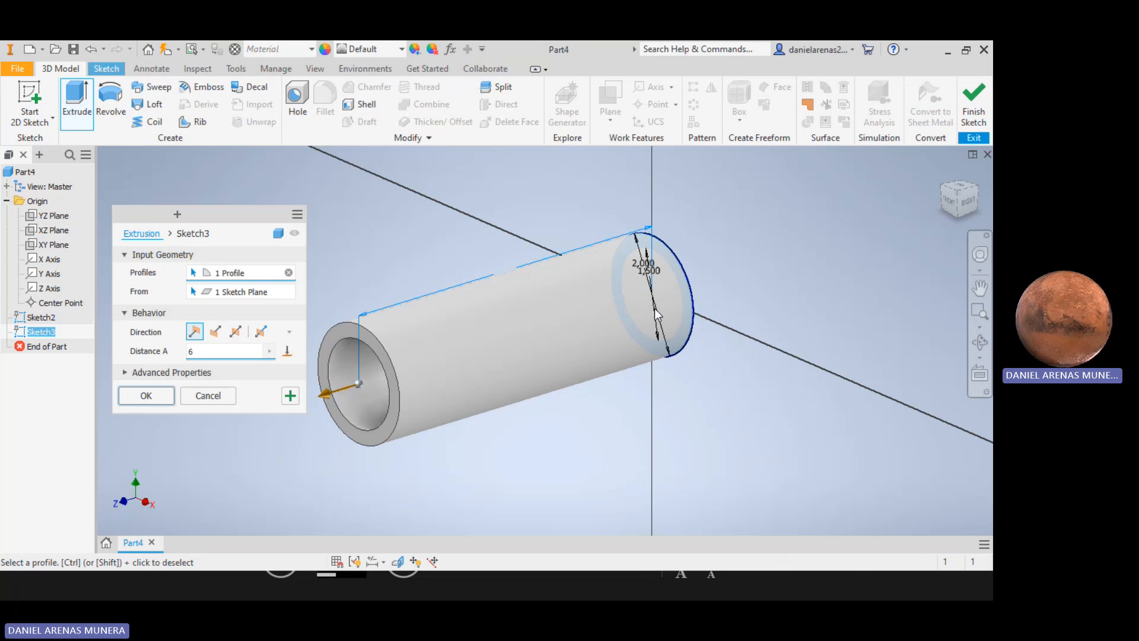
# Try to create a Tangent to Surface through Edge work plane using the tube's outer surface and its front end edge.
pyautogui.click(970, 202)
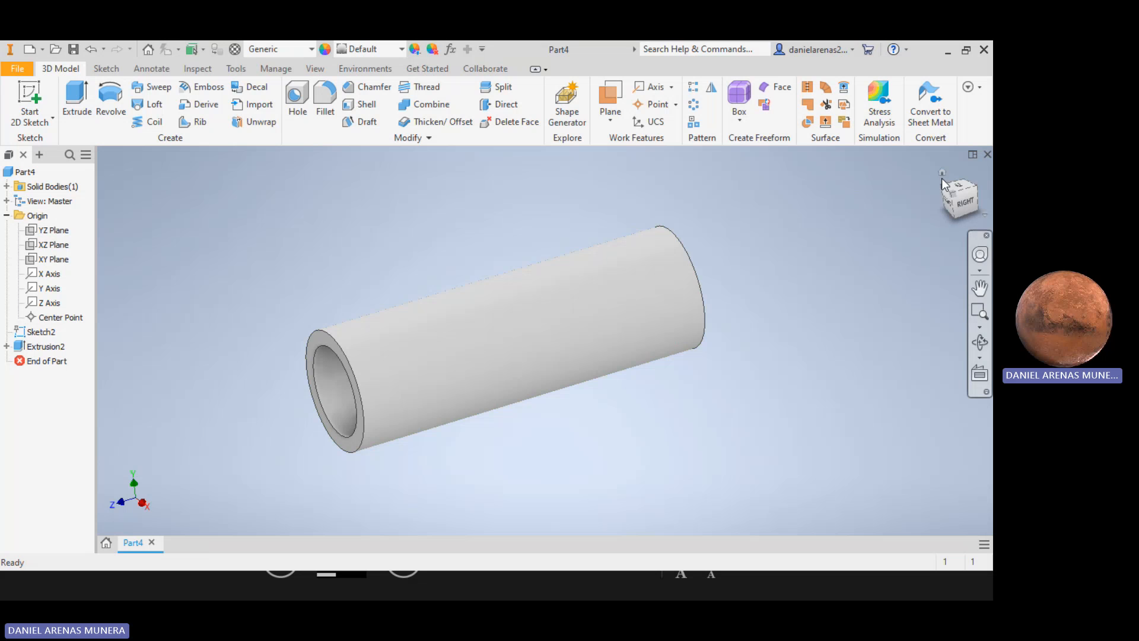
pyautogui.click(941, 173)
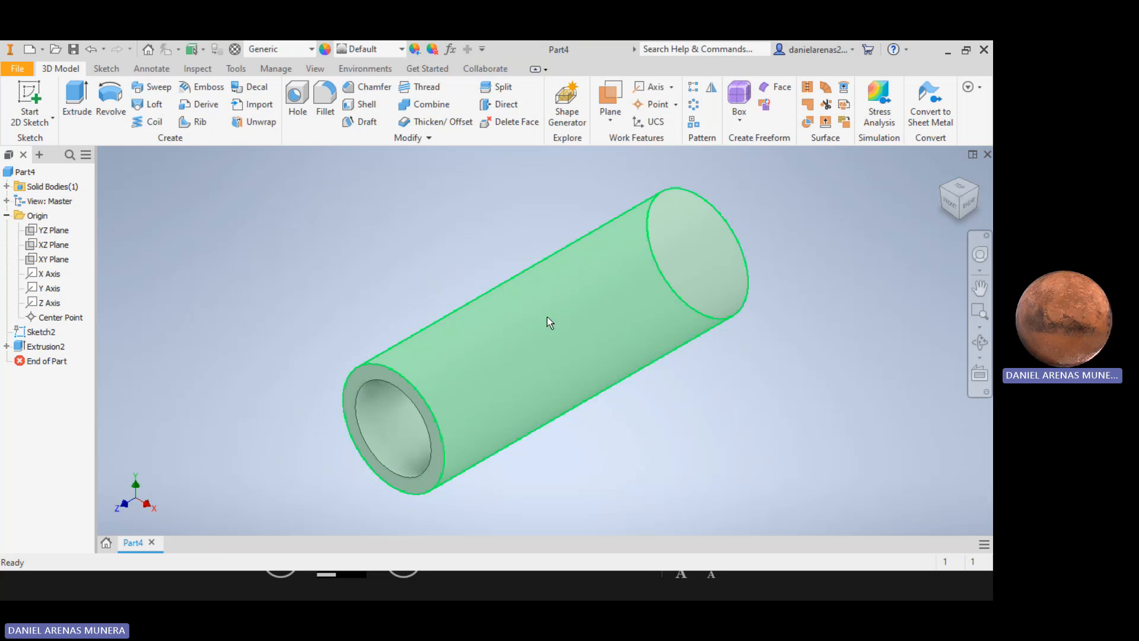
pyautogui.click(610, 116)
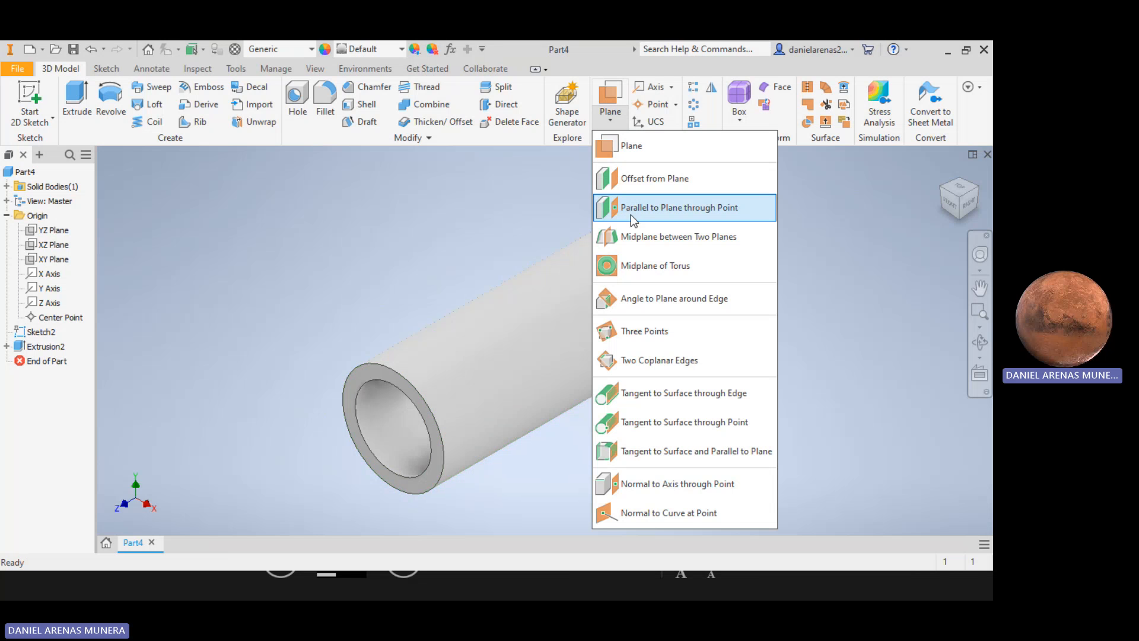
pyautogui.click(661, 400)
pyautogui.click(412, 377)
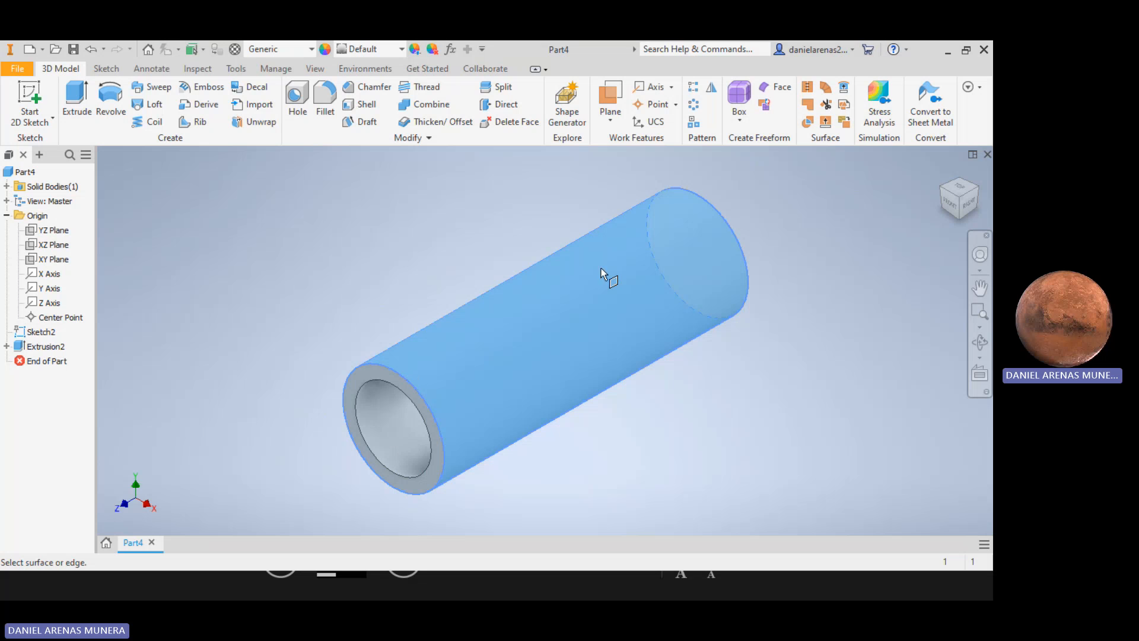
pyautogui.click(607, 121)
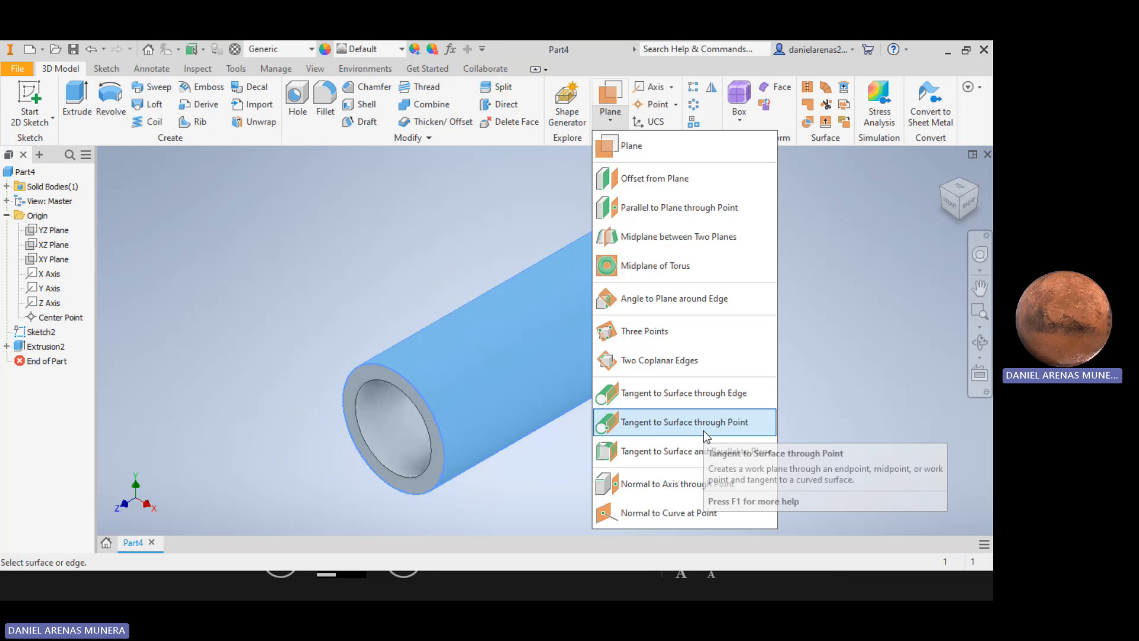
pyautogui.click(703, 394)
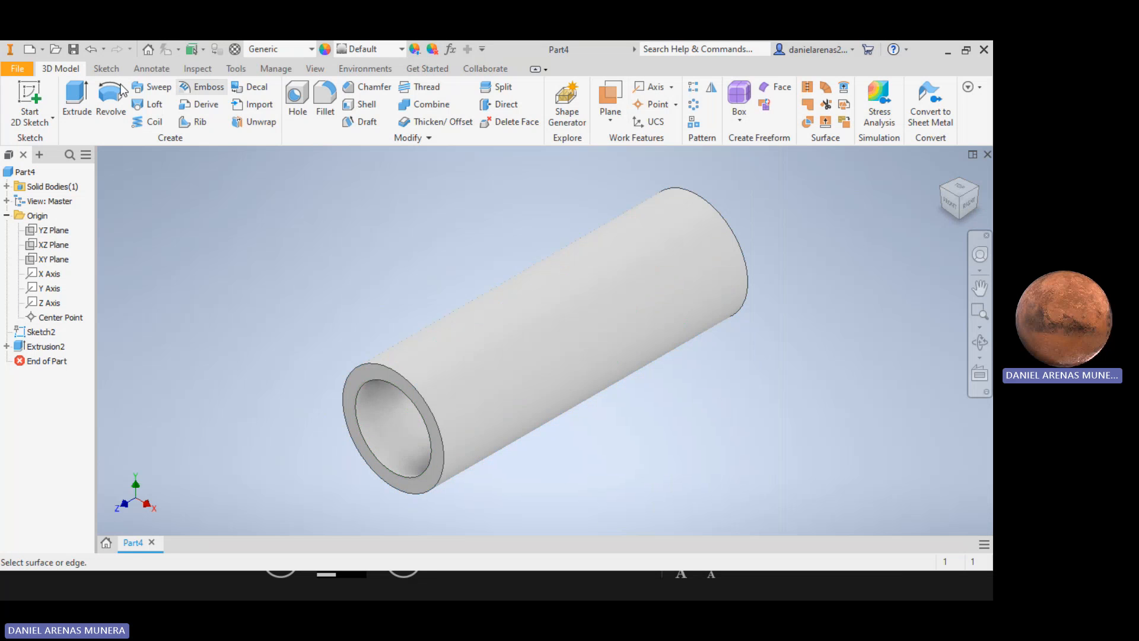
# Sketch a point at the centre of the tube's front end face and finish the sketch.
pyautogui.click(30, 96)
pyautogui.click(401, 386)
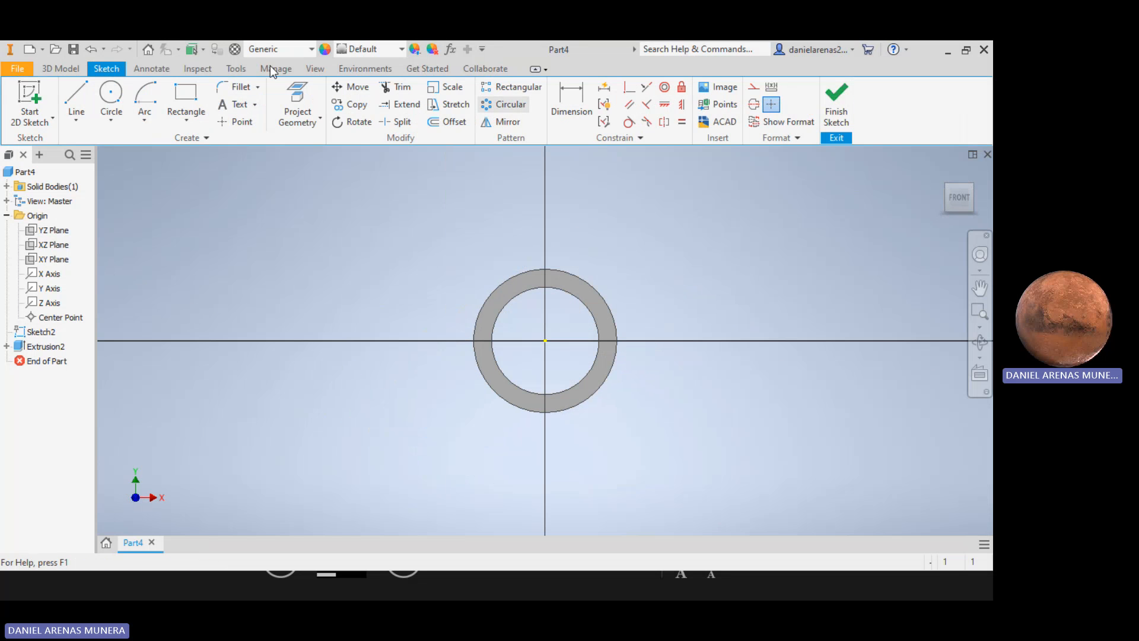
pyautogui.press('c')
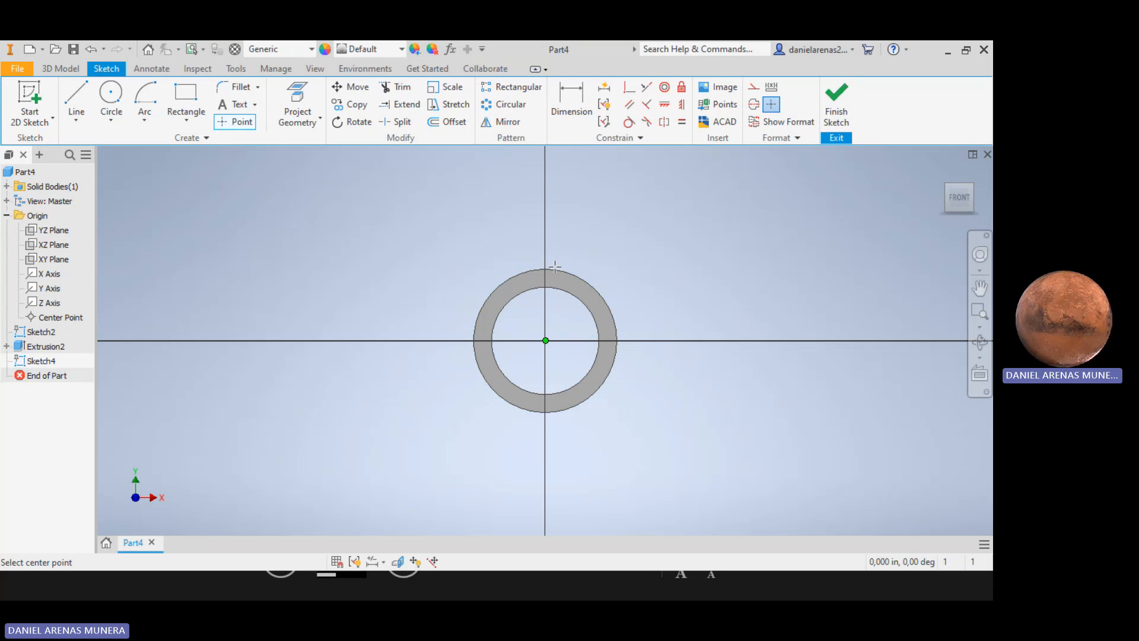
pyautogui.press('Escape')
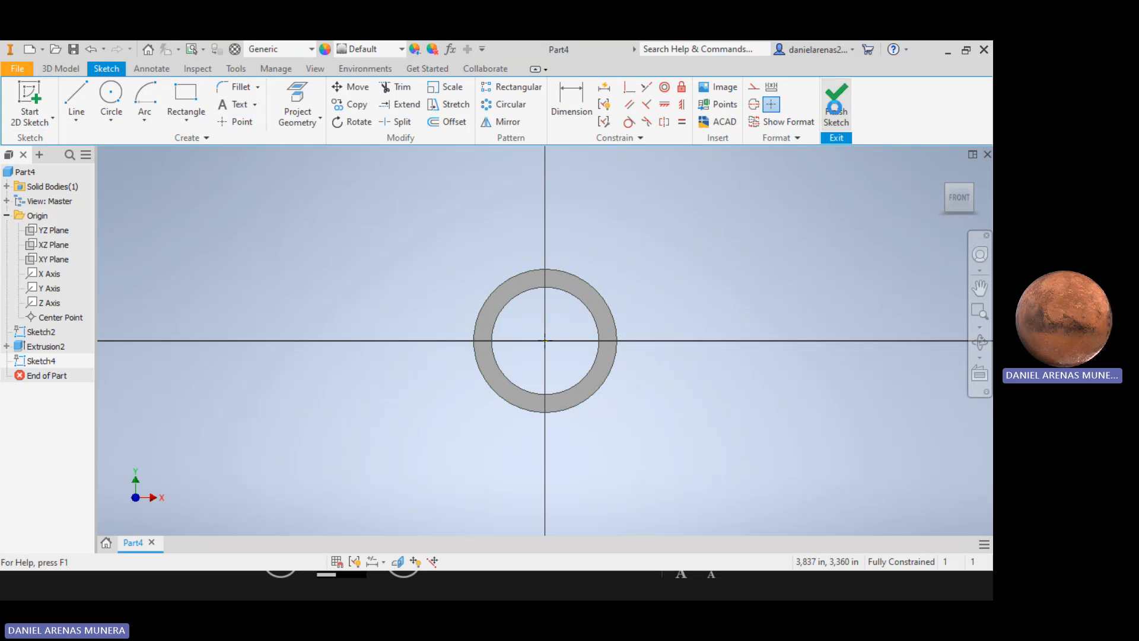
pyautogui.click(836, 98)
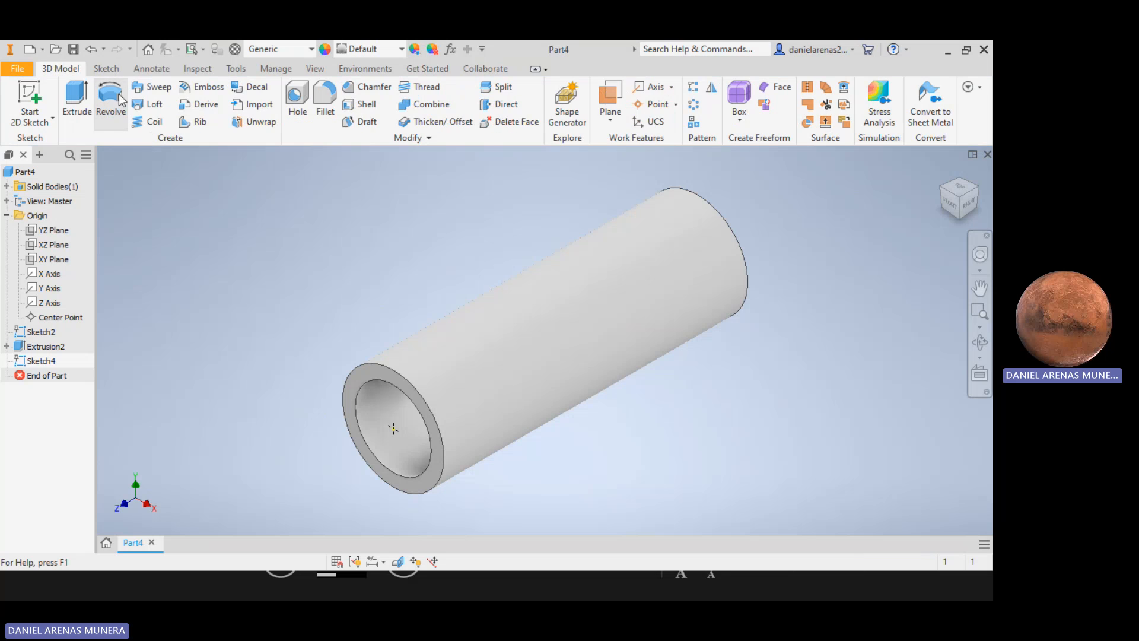
pyautogui.click(610, 113)
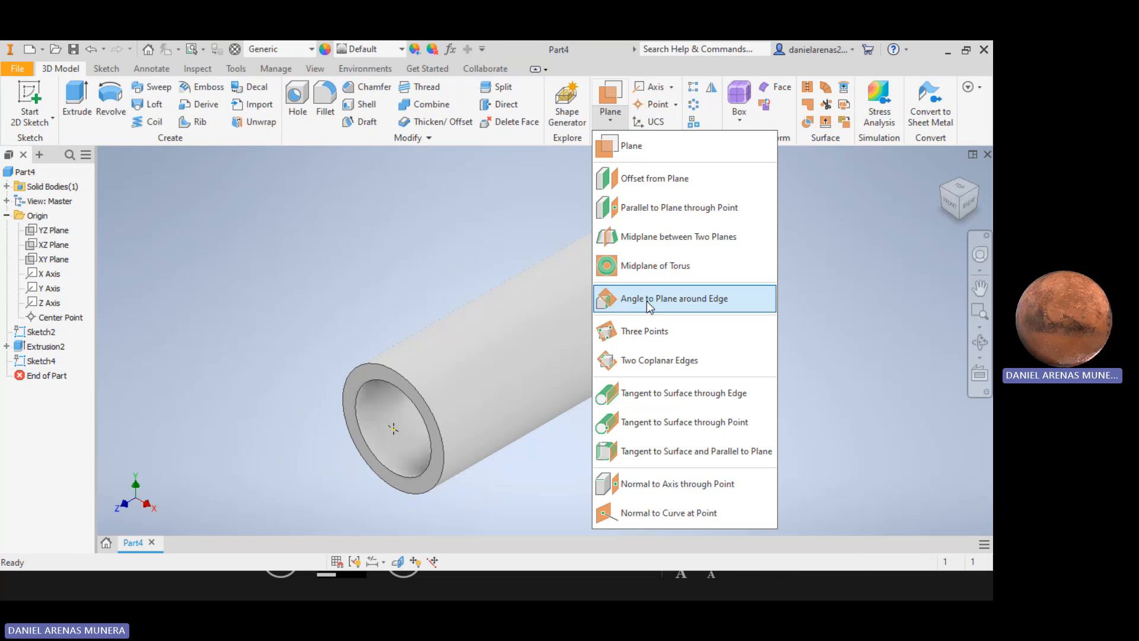
pyautogui.click(684, 401)
pyautogui.click(525, 327)
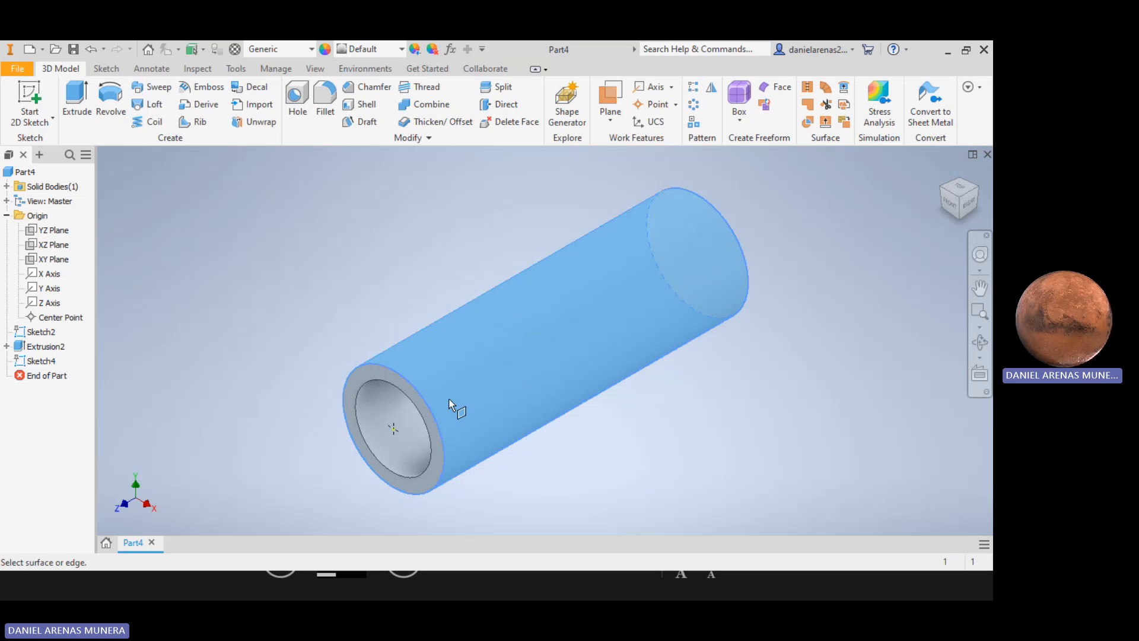
pyautogui.scroll(-5, 393, 430)
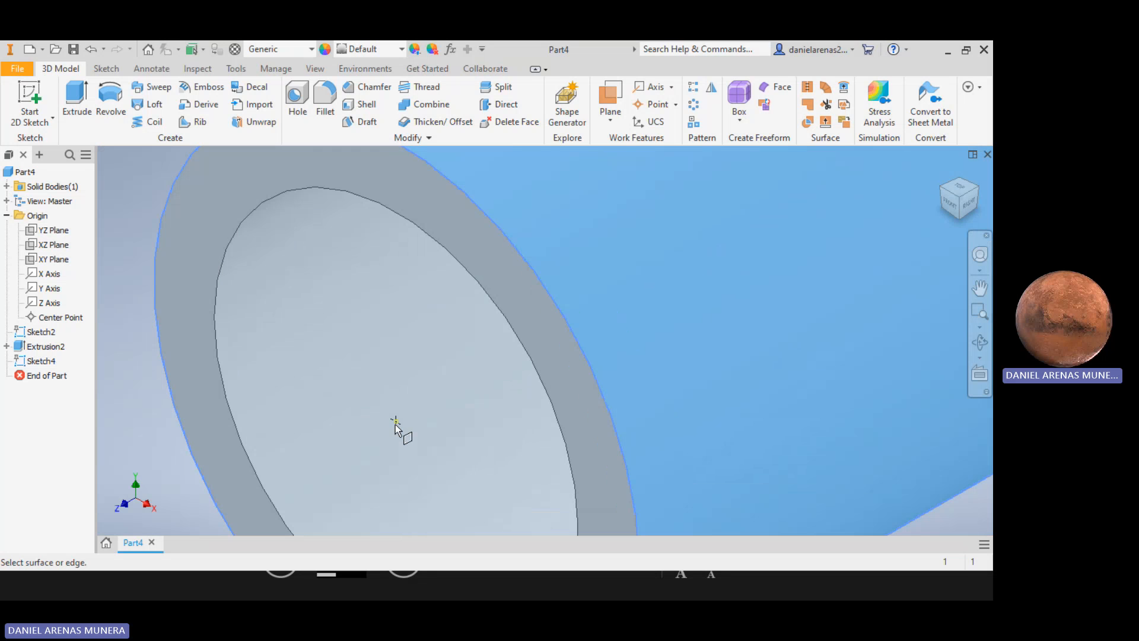
pyautogui.scroll(3, 396, 422)
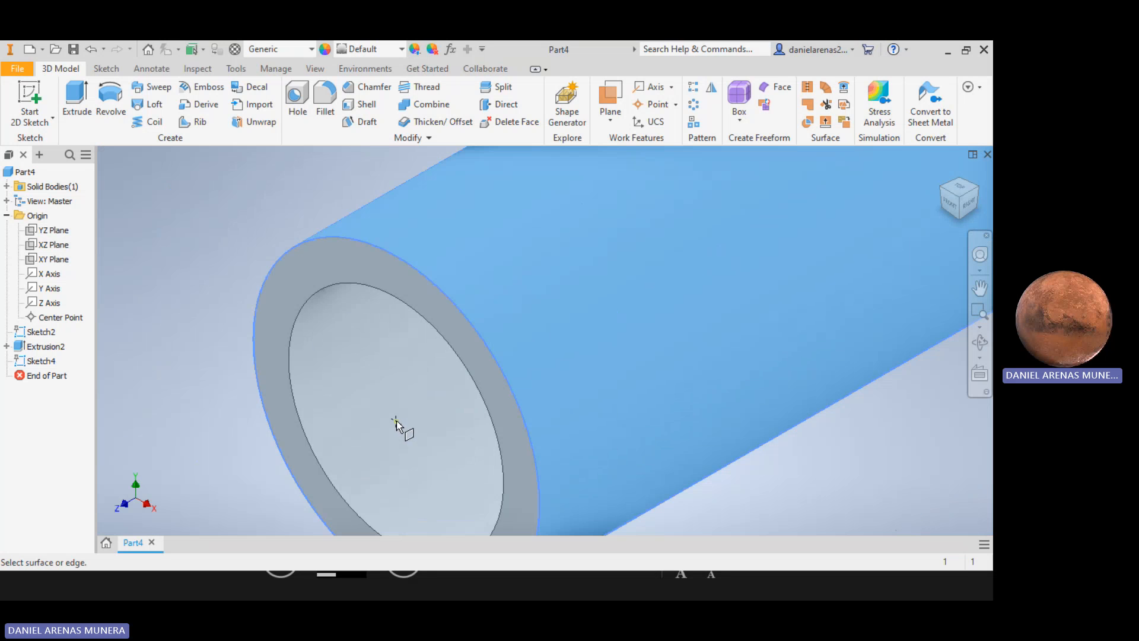
pyautogui.scroll(-1, 396, 422)
pyautogui.scroll(3, 396, 422)
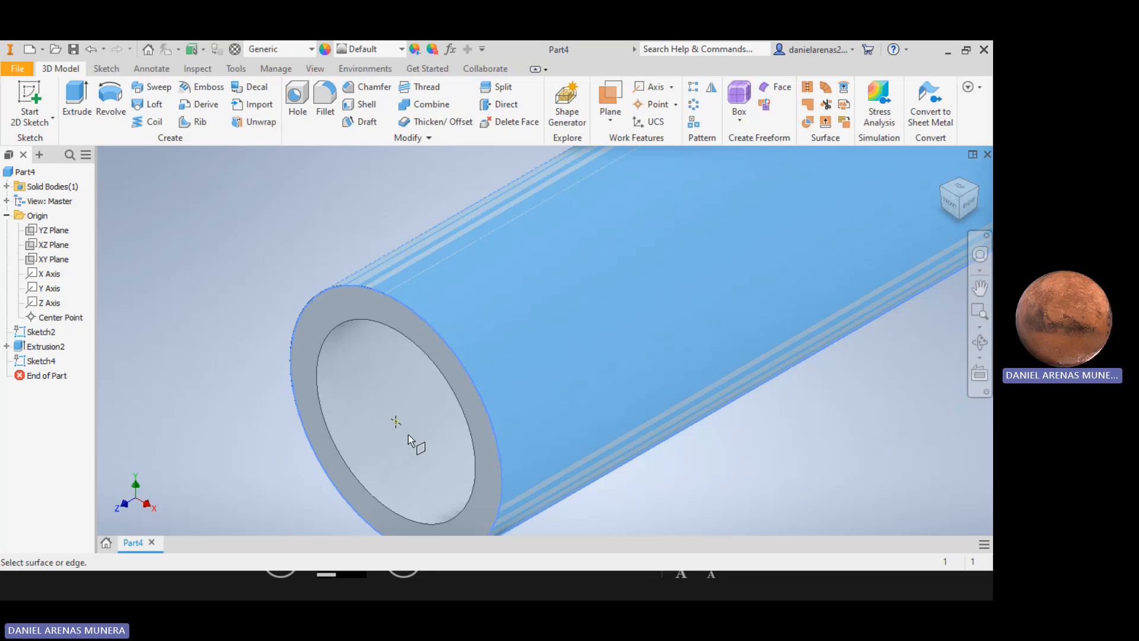
pyautogui.scroll(3, 396, 424)
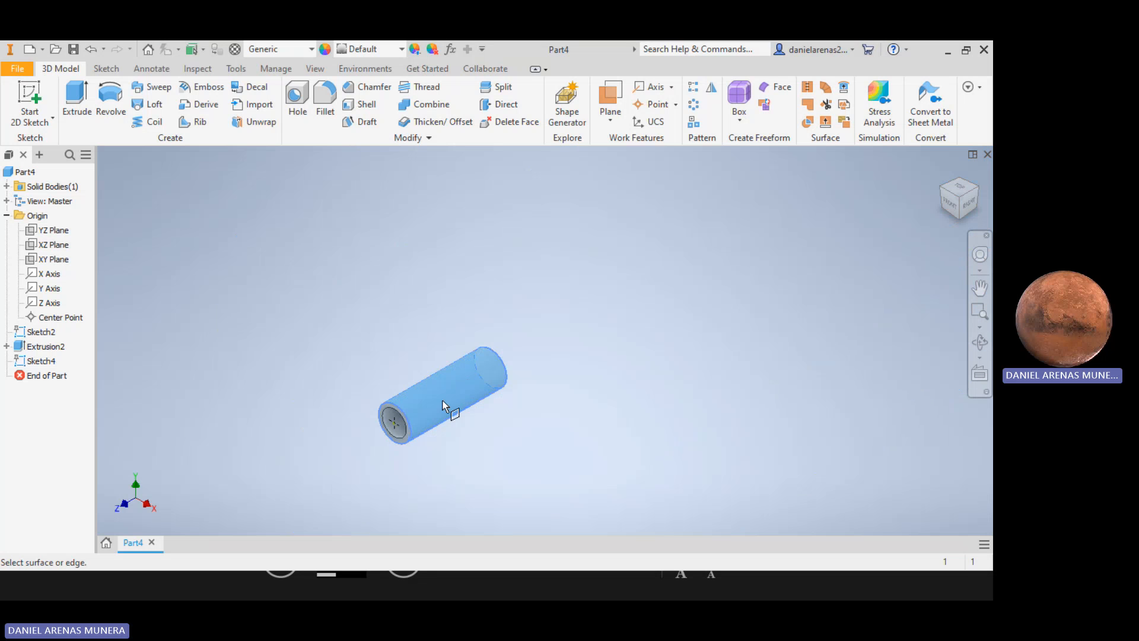
pyautogui.scroll(3, 394, 428)
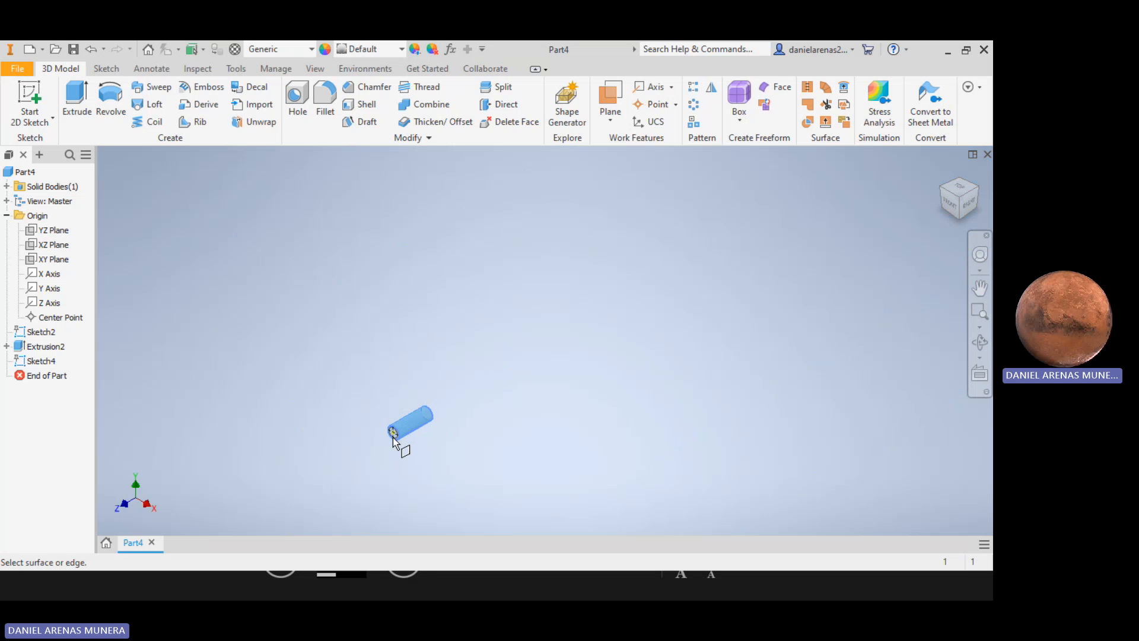
pyautogui.scroll(-7, 393, 436)
pyautogui.scroll(5, 400, 414)
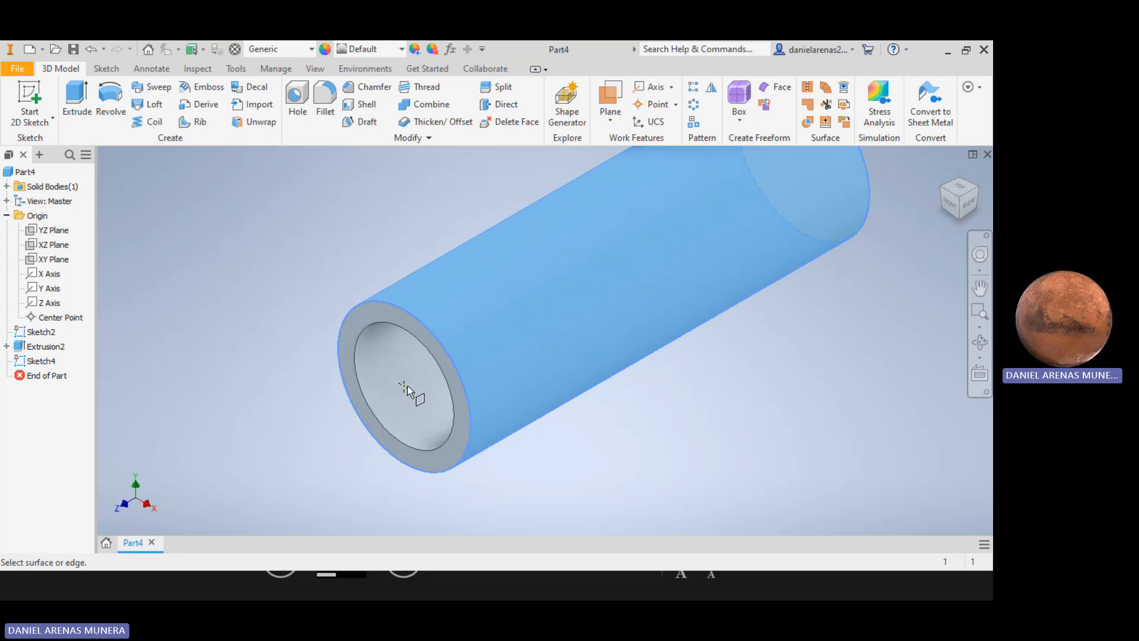
pyautogui.press('Escape')
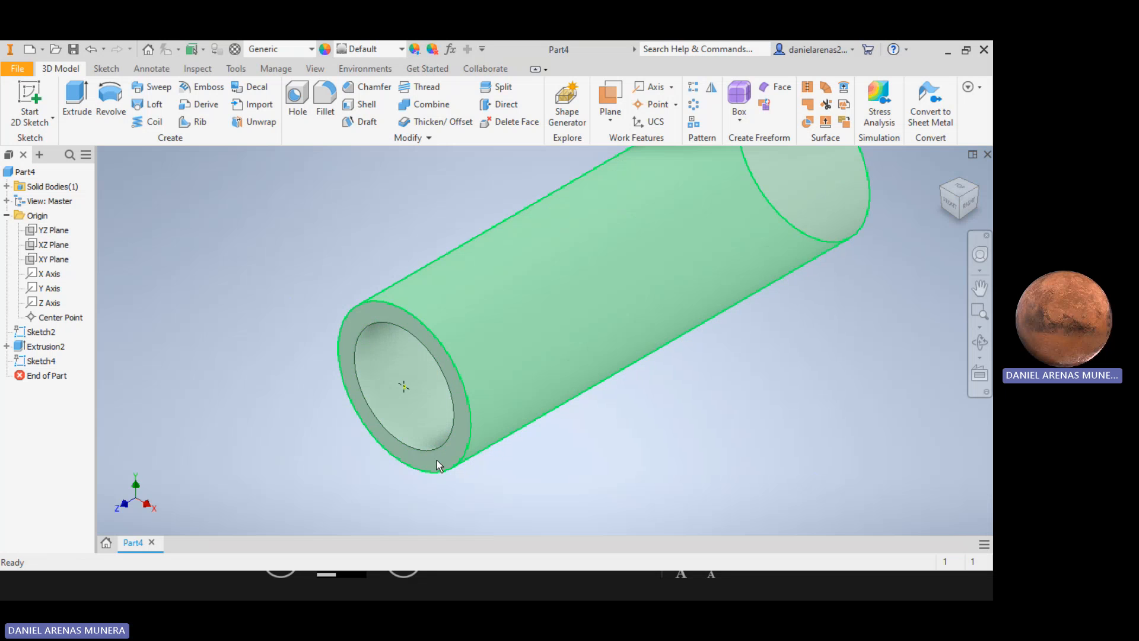
pyautogui.scroll(2, 202, 335)
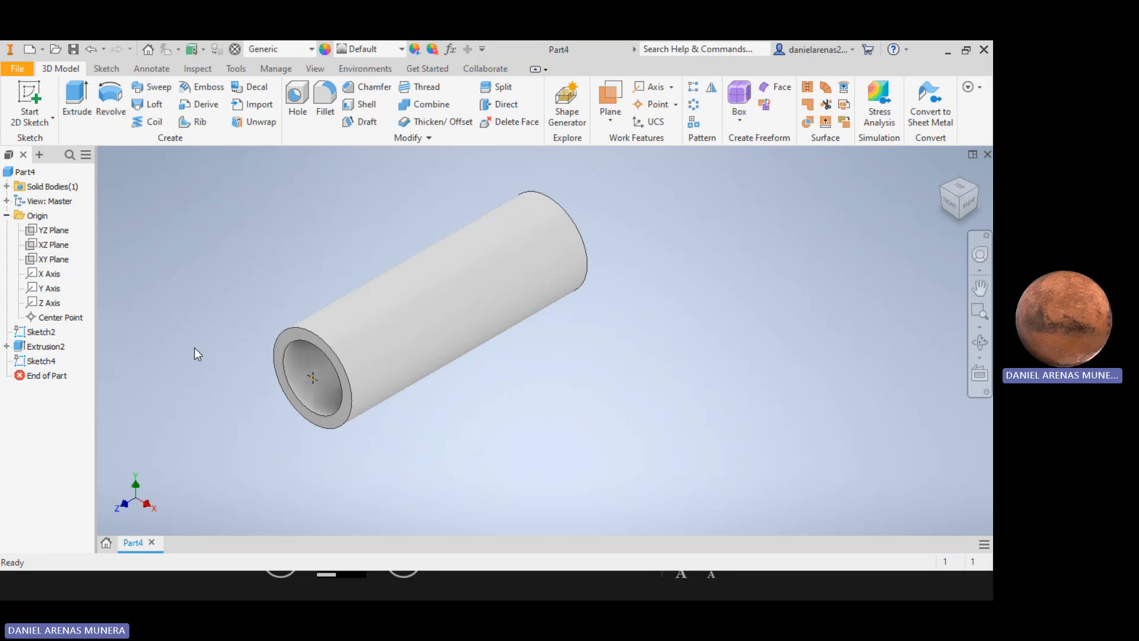
pyautogui.moveTo(291, 263); pyautogui.dragTo(372, 325, button='middle')
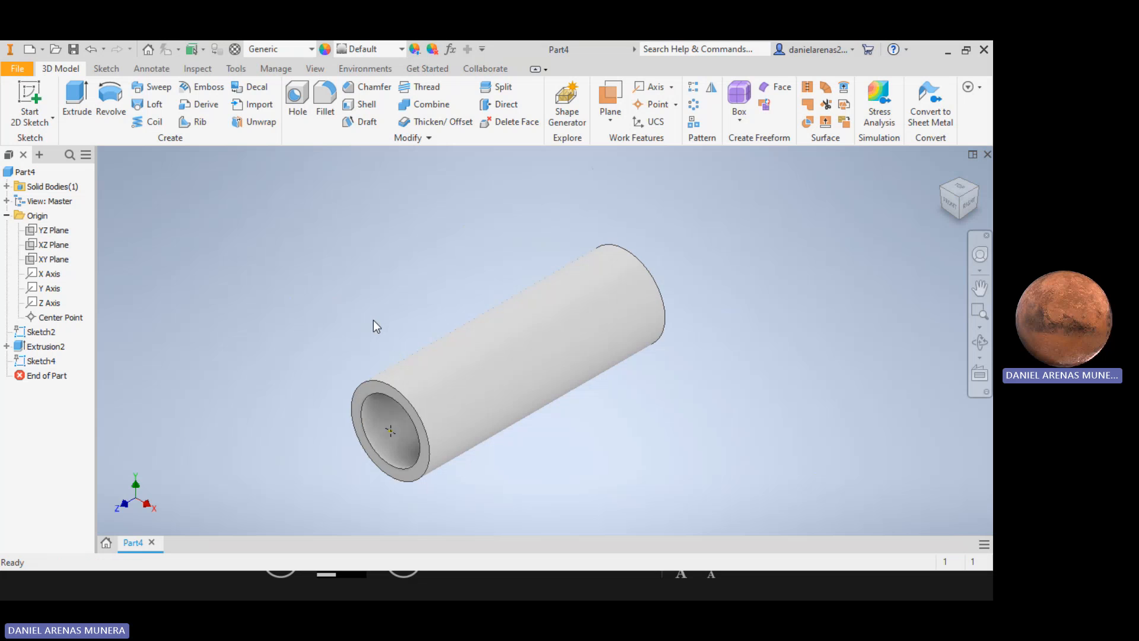
pyautogui.scroll(2, 373, 323)
pyautogui.scroll(-5, 369, 325)
pyautogui.scroll(5, 369, 326)
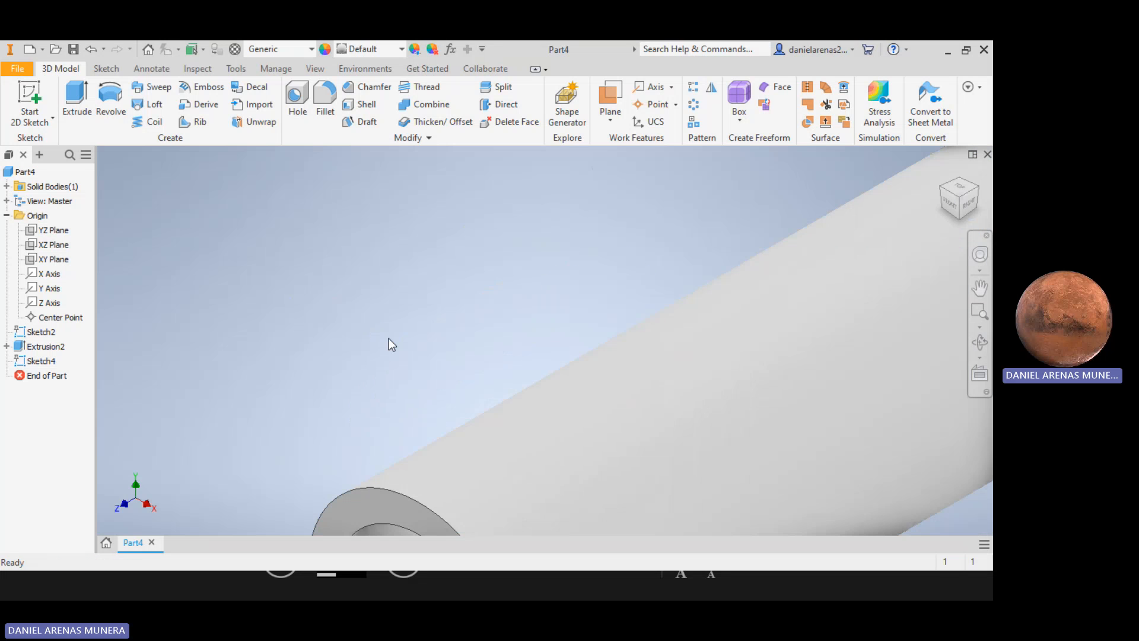
pyautogui.moveTo(436, 308); pyautogui.dragTo(450, 265, button='middle')
pyautogui.scroll(-1, 405, 245)
pyautogui.scroll(1, 404, 246)
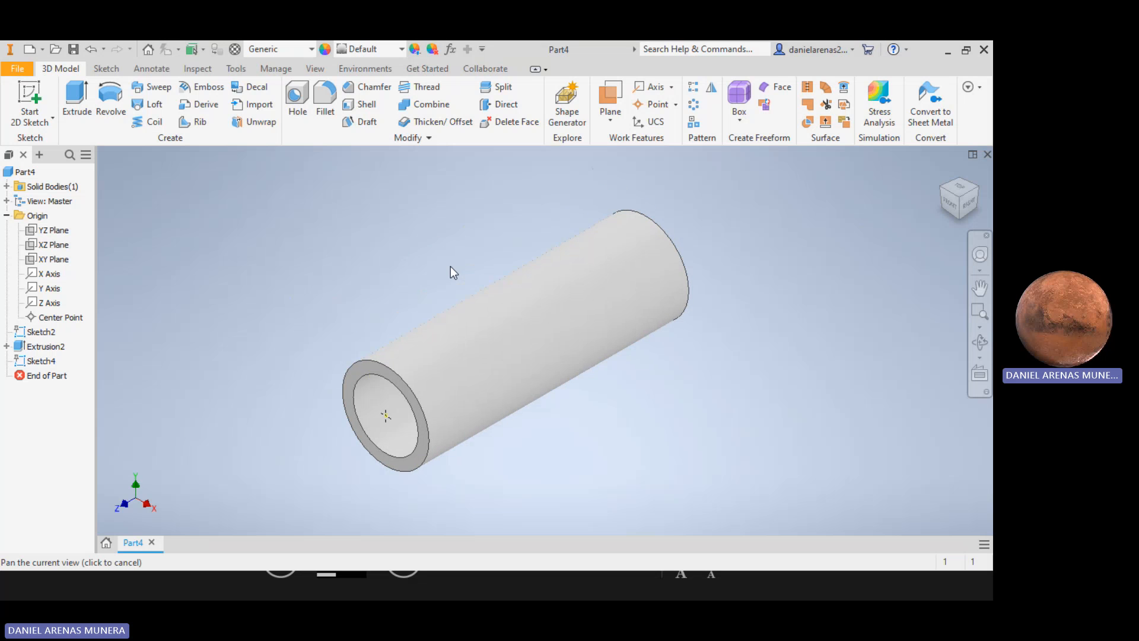
# Show the origin XZ plane and create a work plane offset 1 in upward from it.
pyautogui.rightClick(39, 245)
pyautogui.click(82, 337)
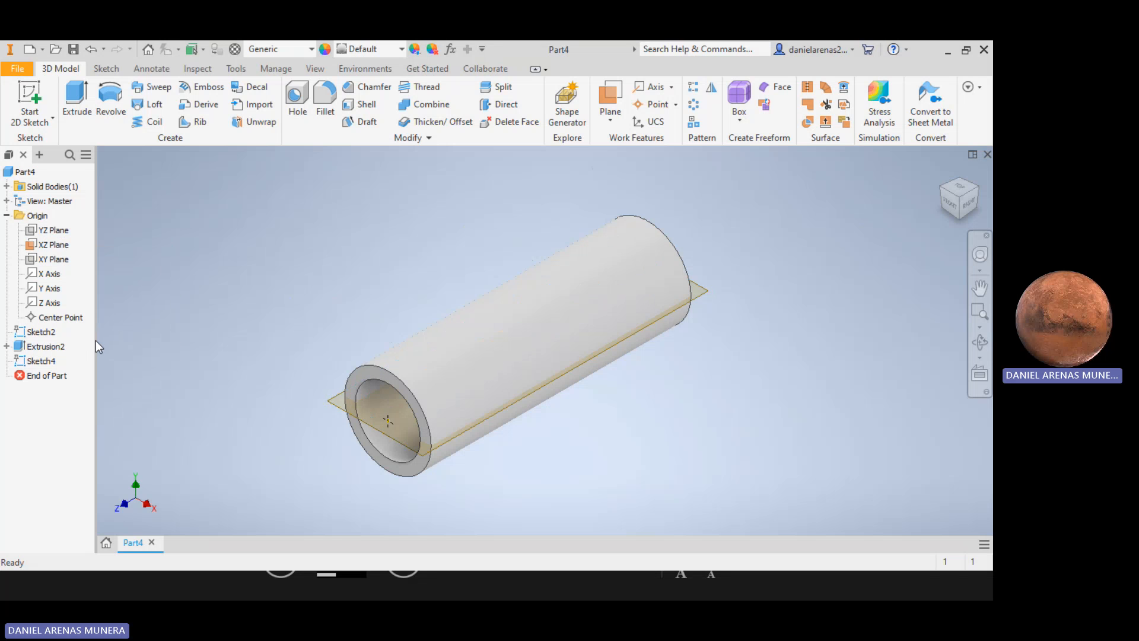
pyautogui.click(609, 114)
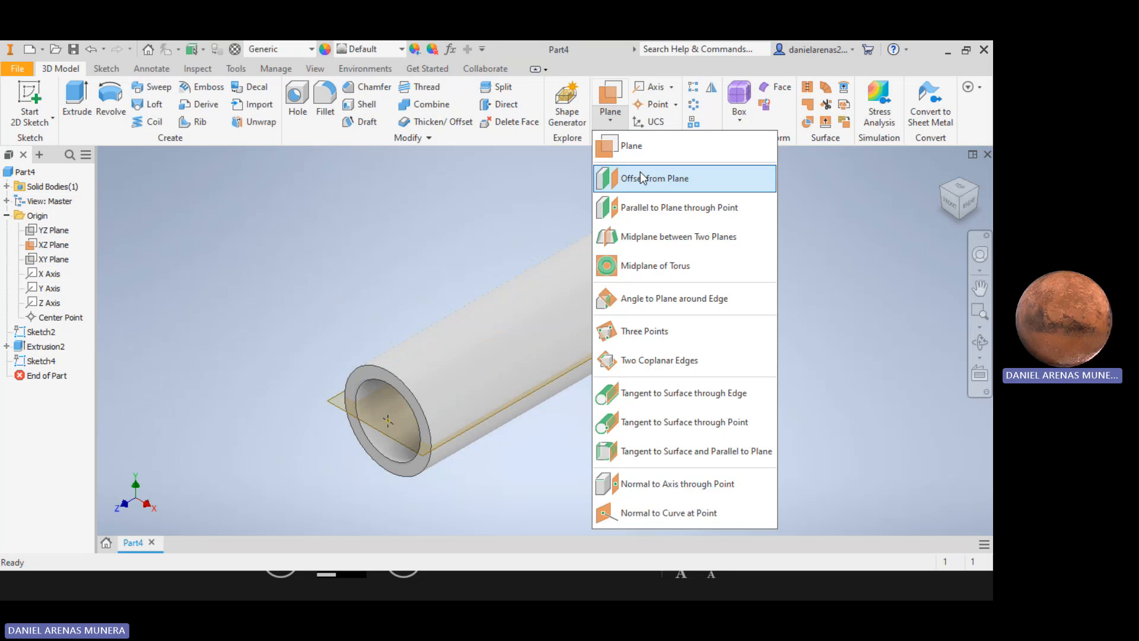
pyautogui.click(640, 172)
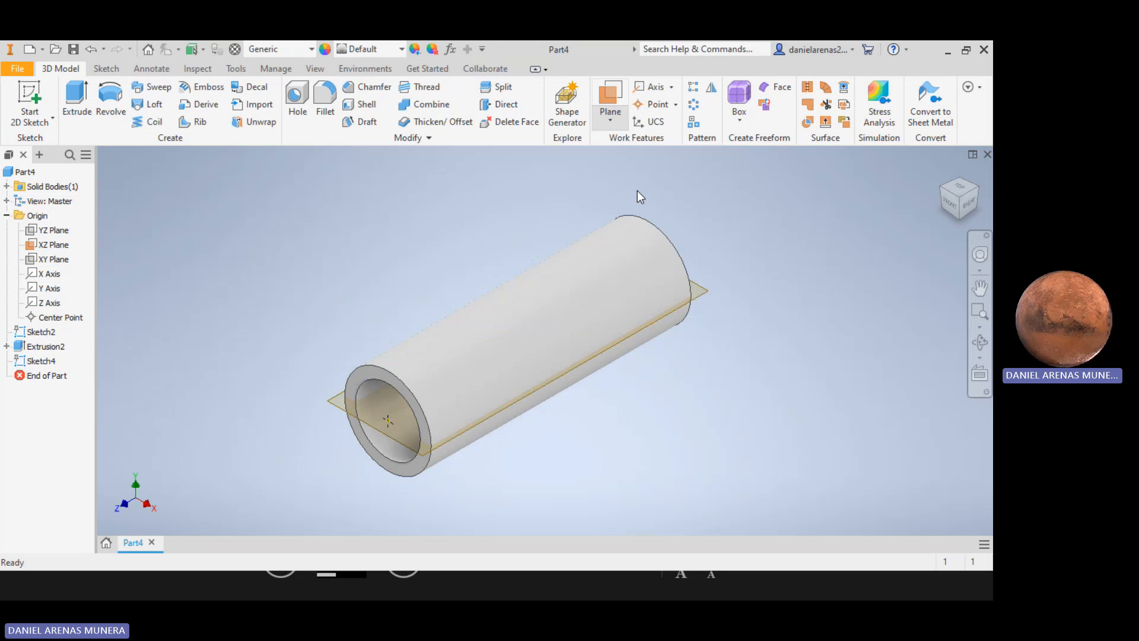
pyautogui.click(388, 433)
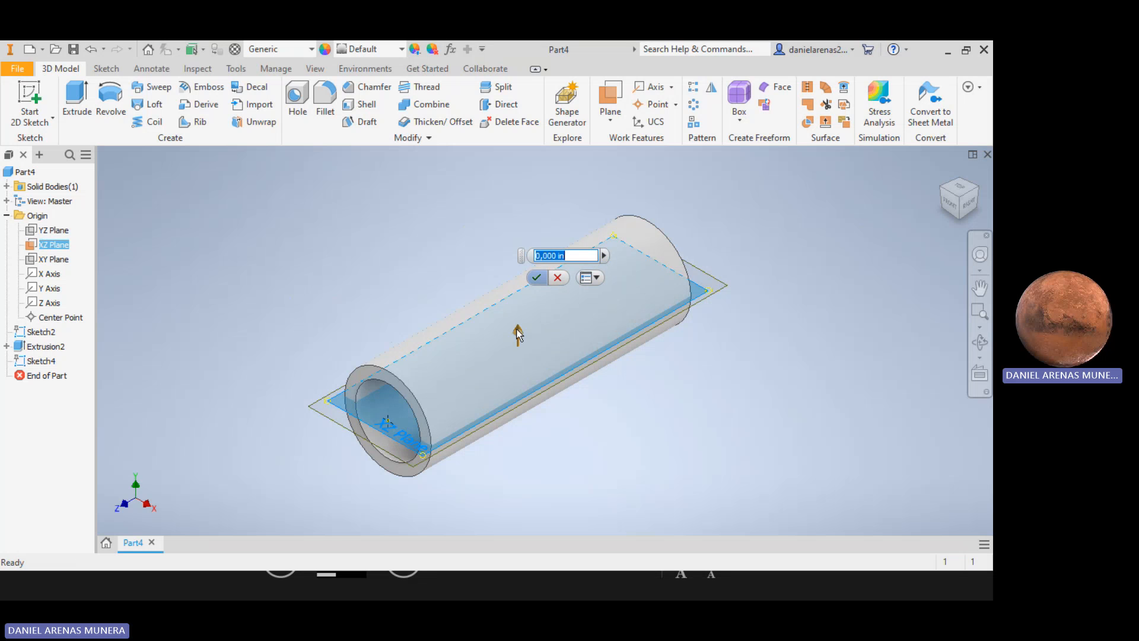
pyautogui.moveTo(518, 336); pyautogui.dragTo(513, 282)
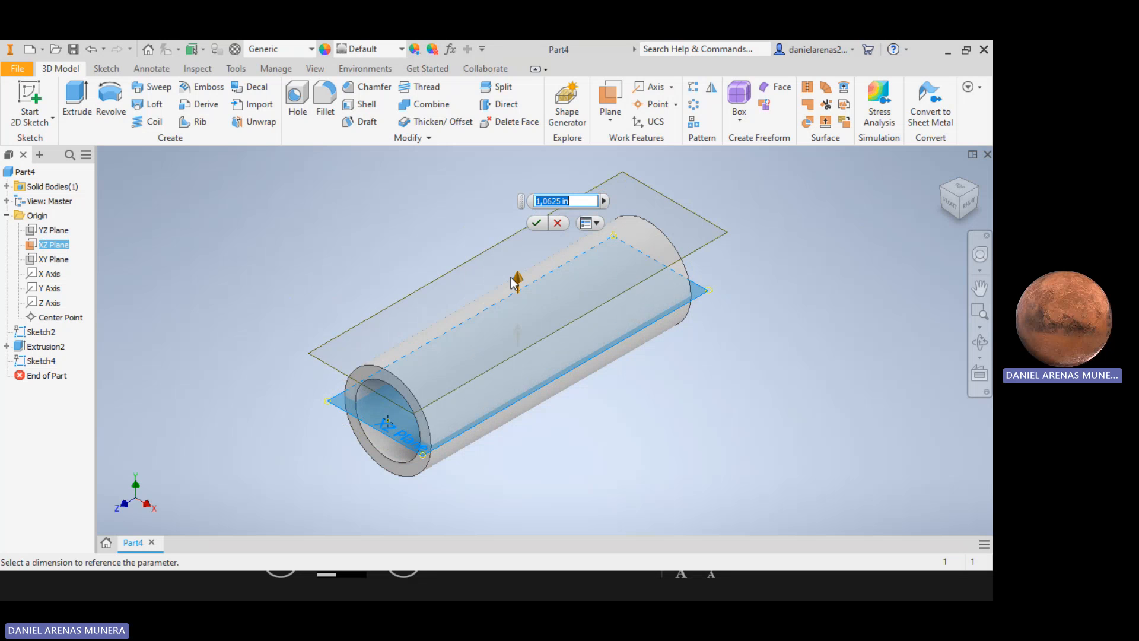
pyautogui.click(951, 203)
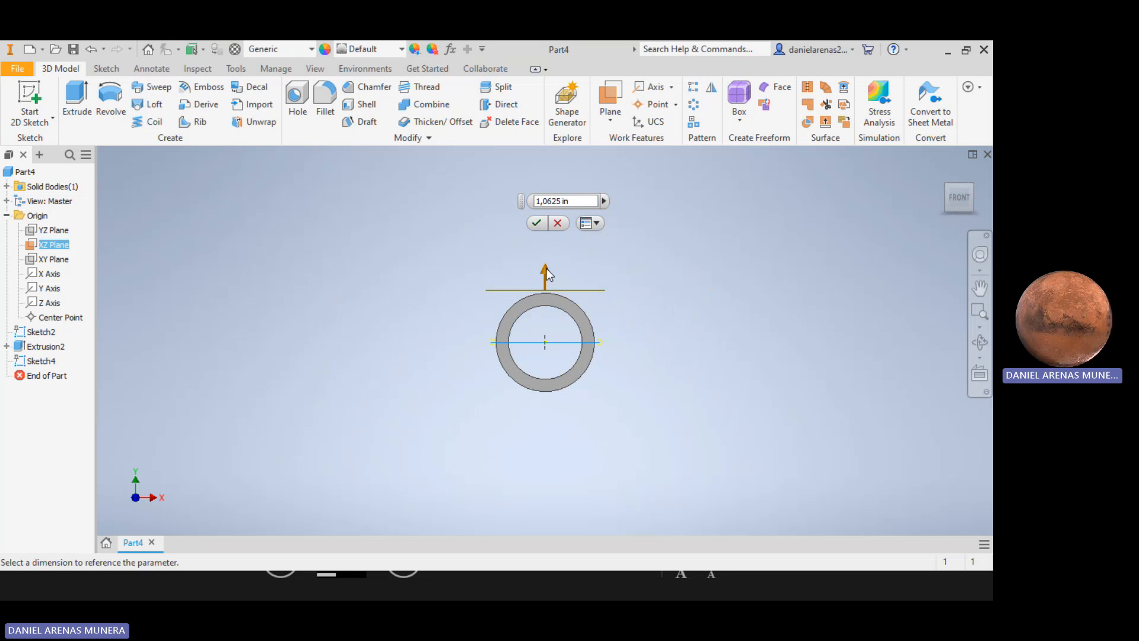
pyautogui.moveTo(546, 269); pyautogui.dragTo(547, 273)
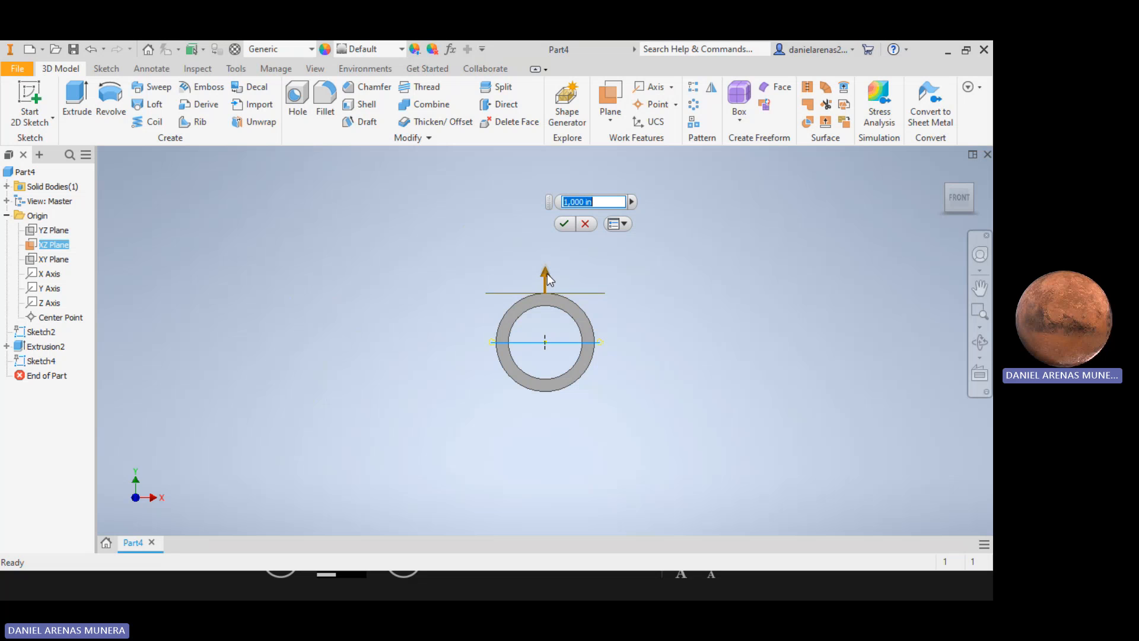
pyautogui.click(565, 226)
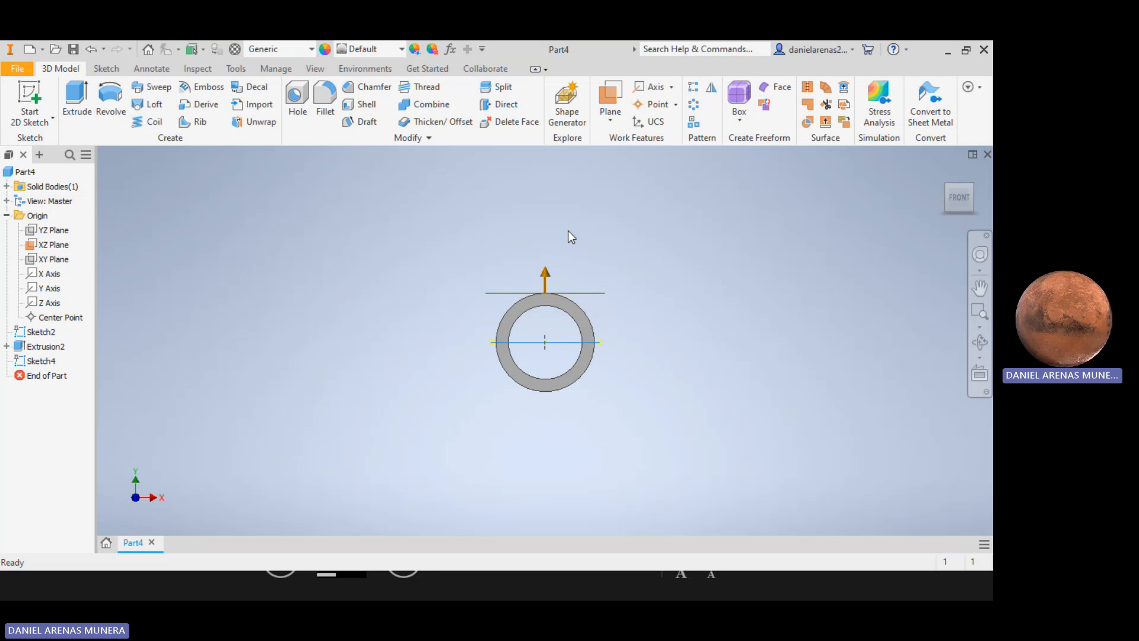
# Start a 2D sketch on the new offset work plane along the top of the tube.
pyautogui.scroll(-2, 576, 321)
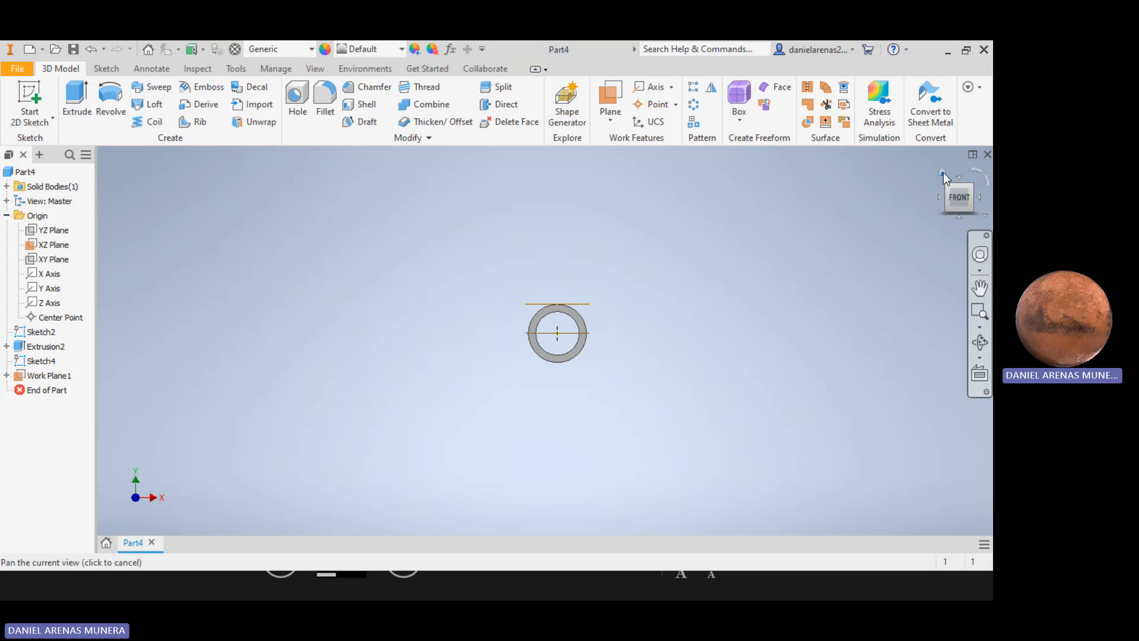
pyautogui.click(944, 172)
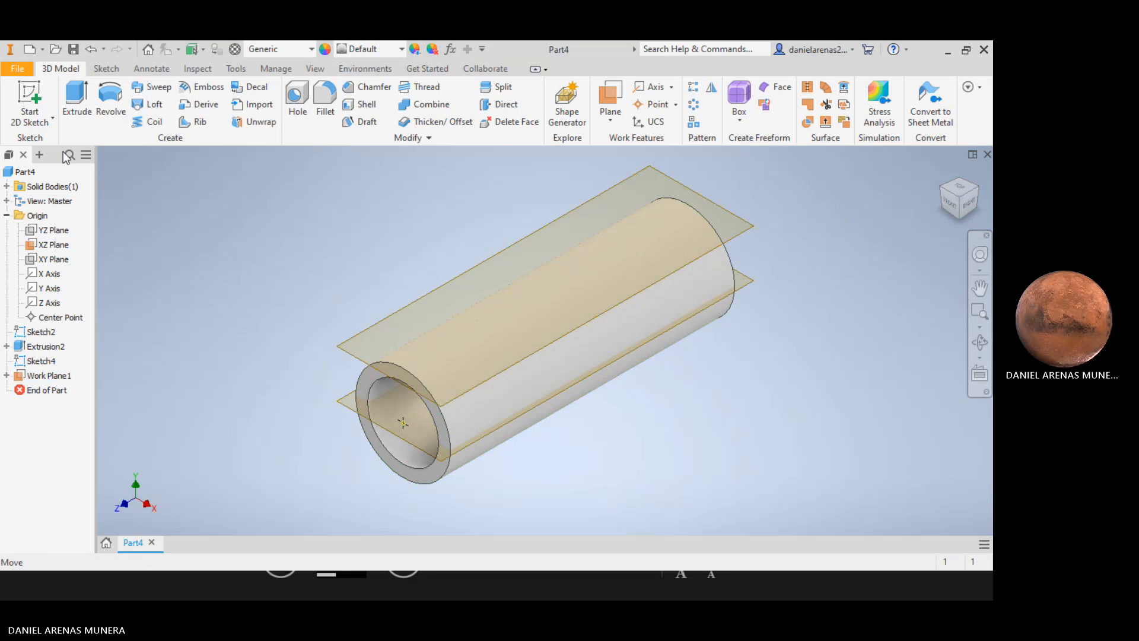
pyautogui.click(33, 90)
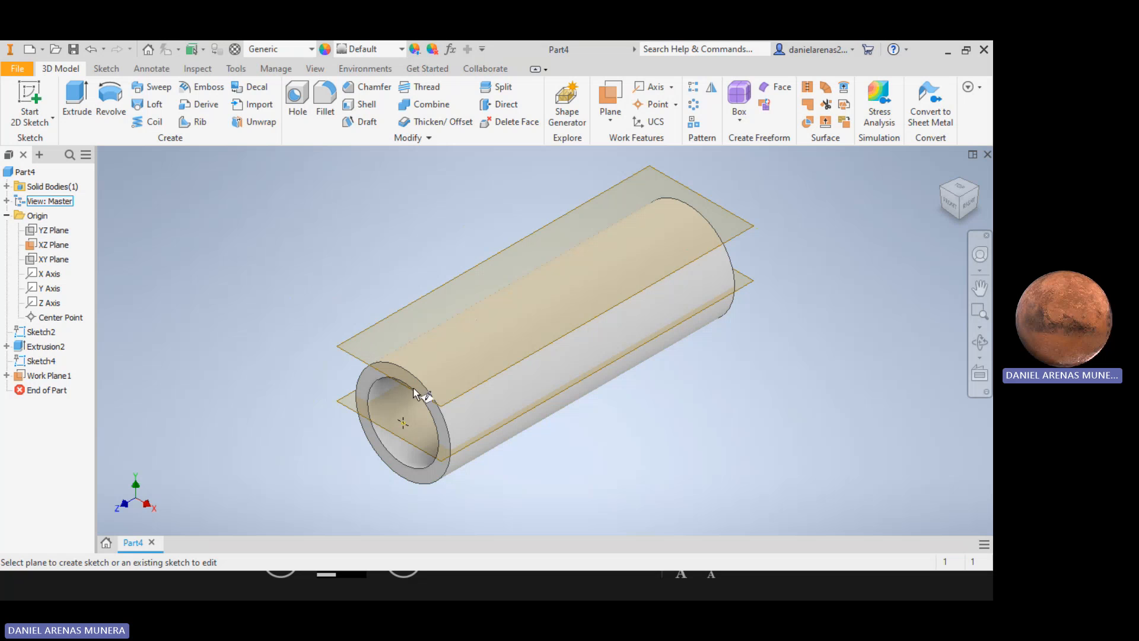
pyautogui.click(343, 351)
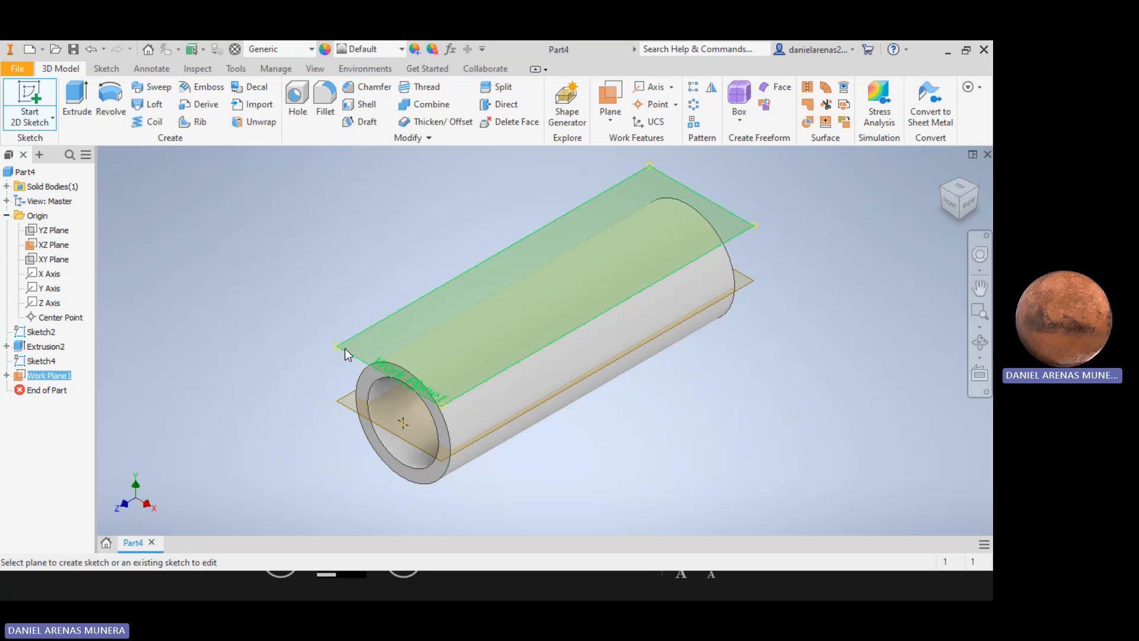
pyautogui.moveTo(685, 396); pyautogui.dragTo(632, 223, button='middle')
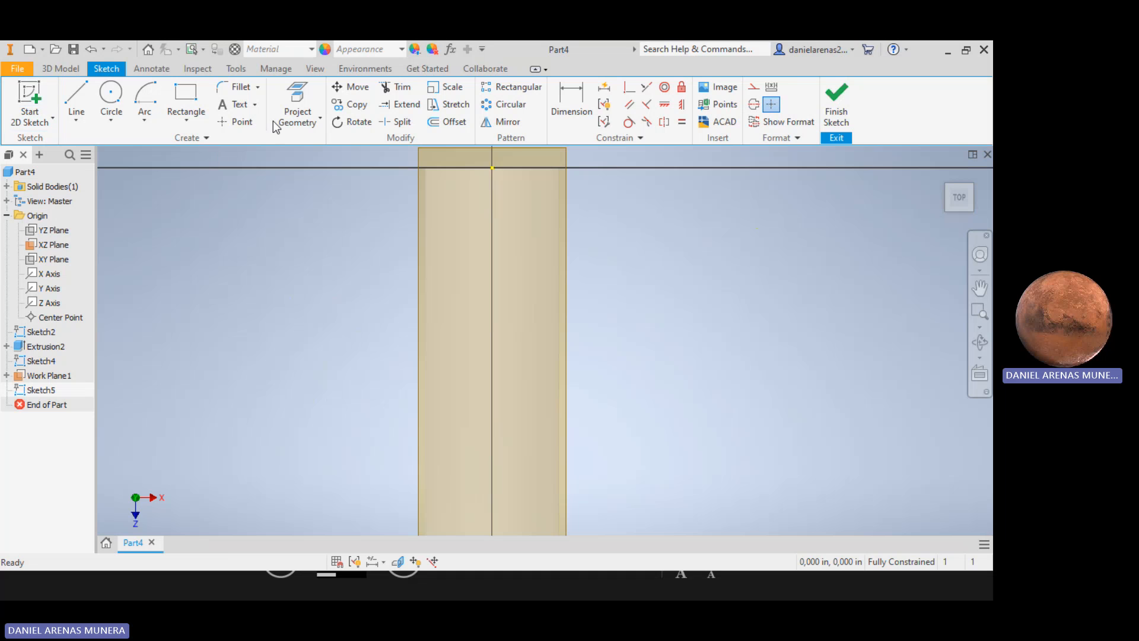
pyautogui.click(240, 122)
pyautogui.click(492, 167)
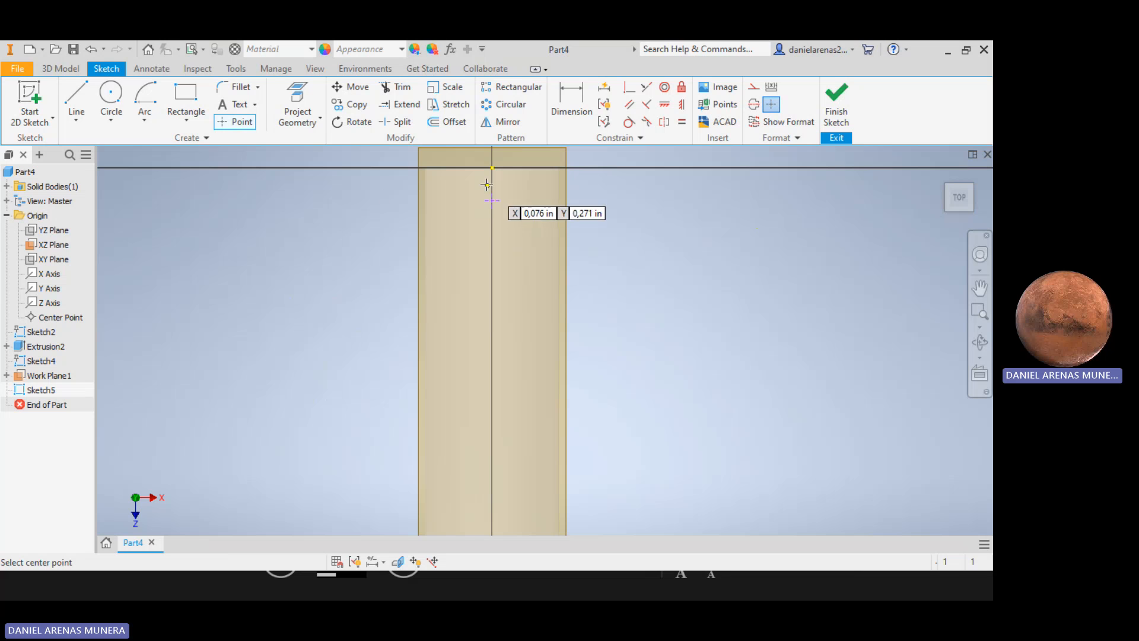
pyautogui.click(457, 212)
pyautogui.press('Escape')
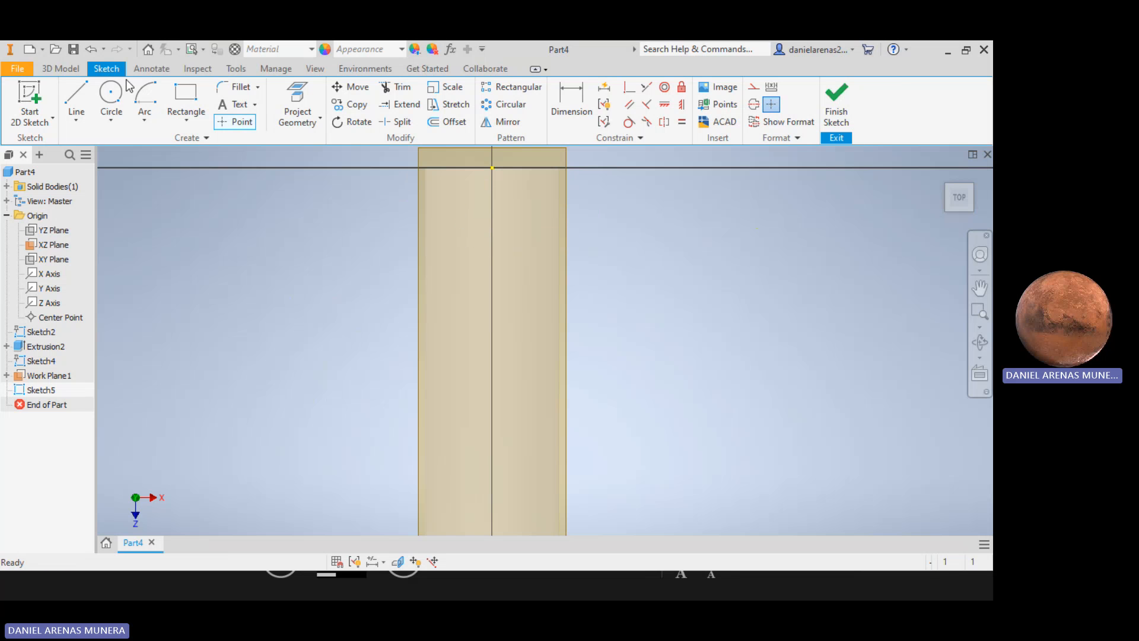
# Sketch a 0.3 in diameter circle centred at X 0, Y 0.35 in from the sketch origin.
pyautogui.click(107, 101)
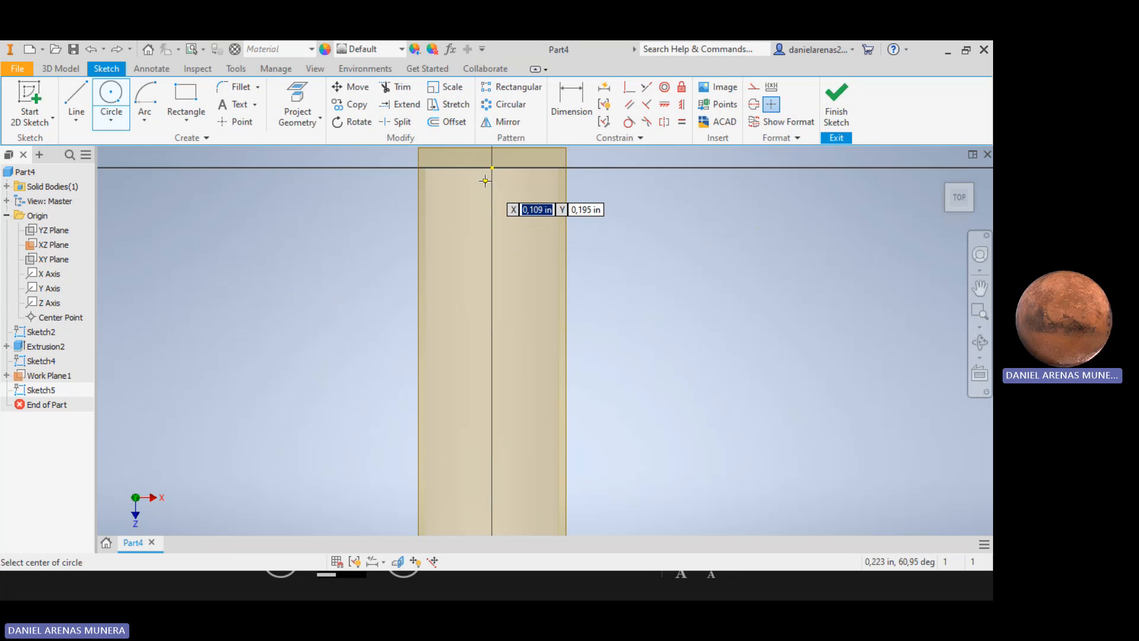
pyautogui.write('0')
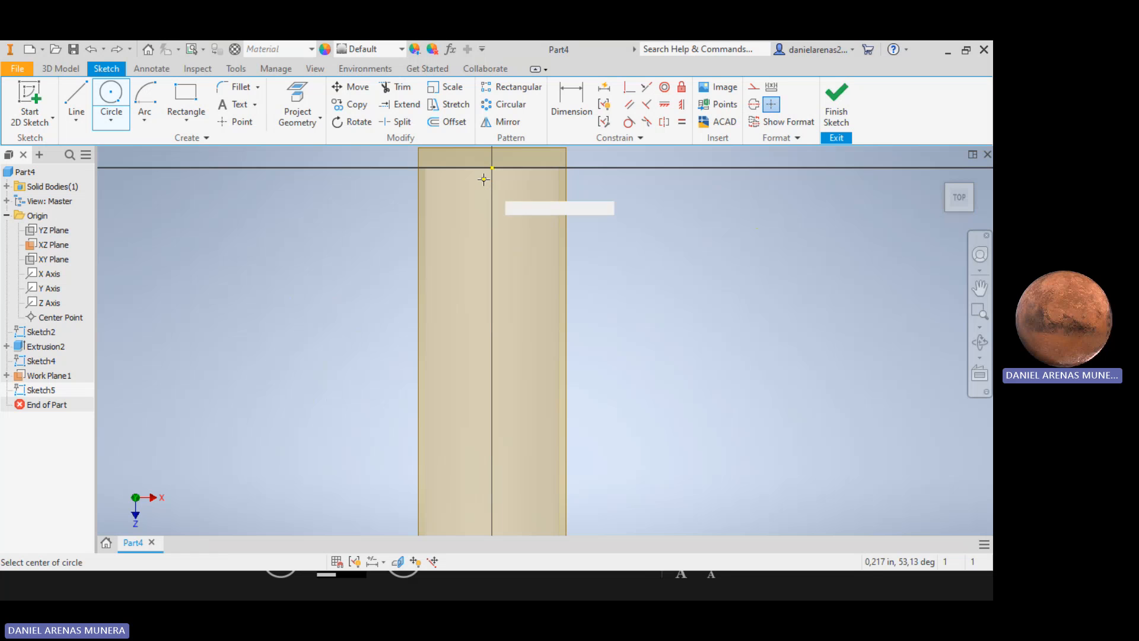
pyautogui.press('Tab')
pyautogui.write('0')
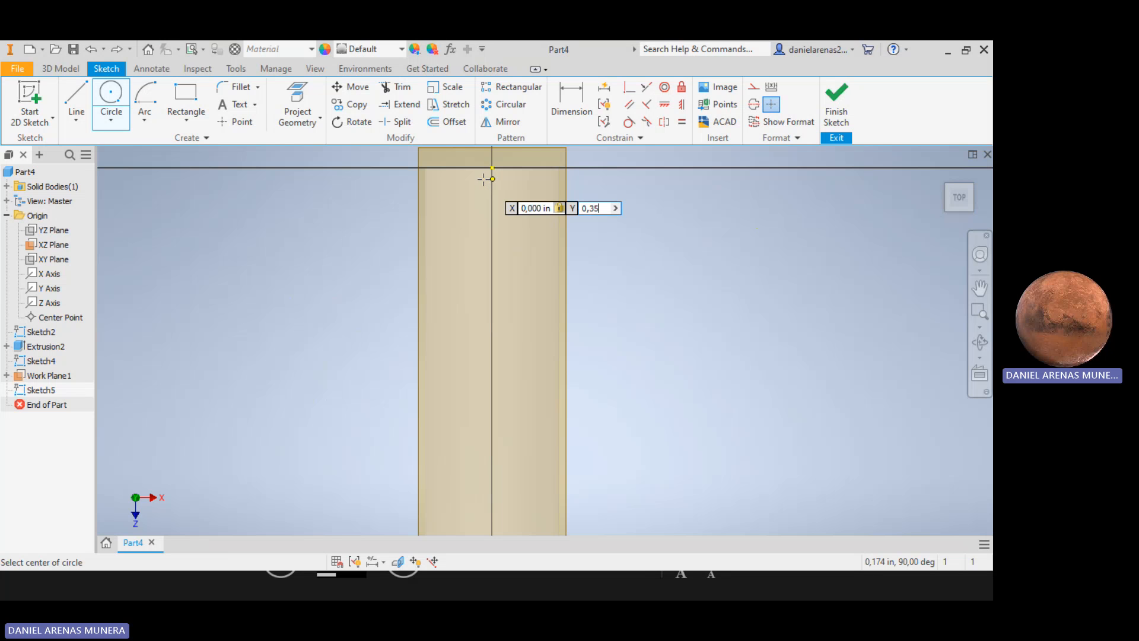
pyautogui.write(',35')
pyautogui.press('Tab')
pyautogui.press('Return')
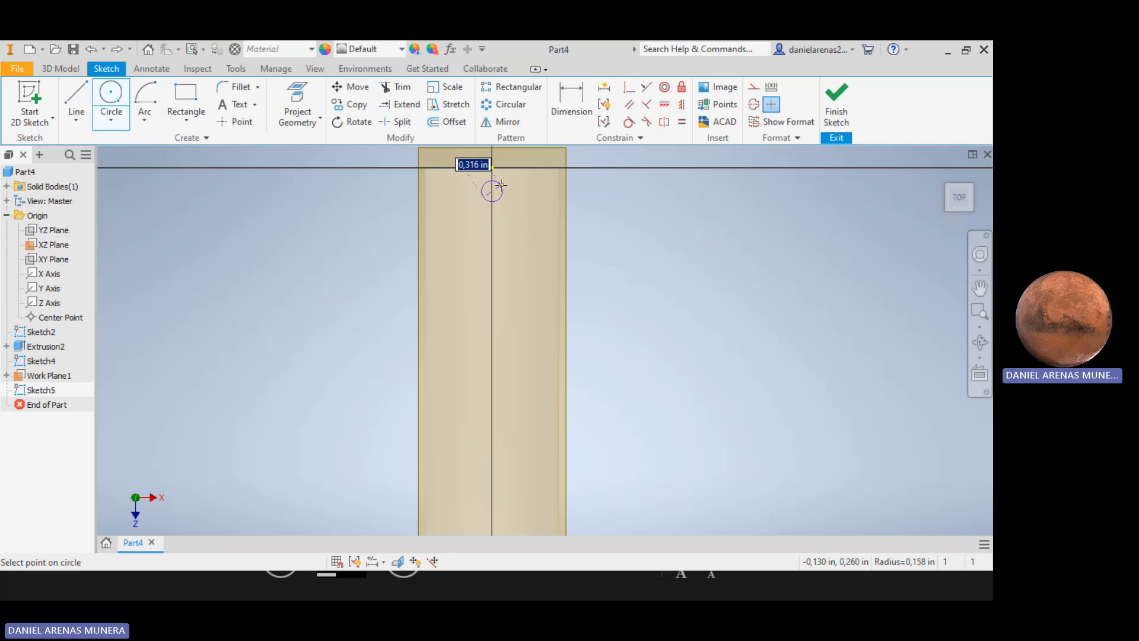
pyautogui.write('0,')
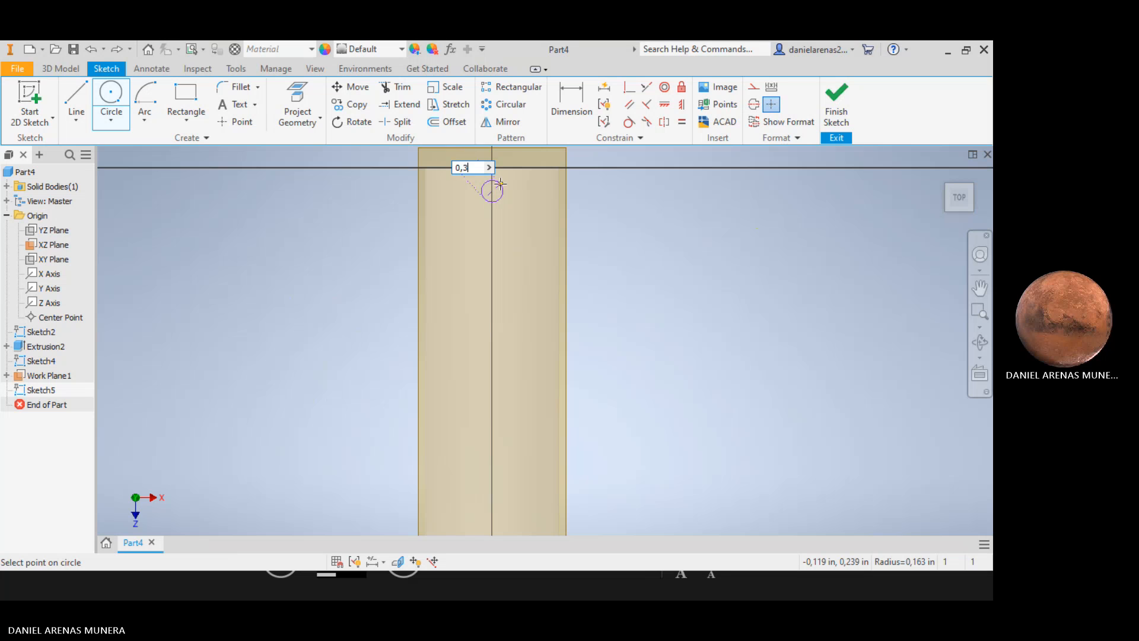
pyautogui.write('3')
pyautogui.press('Return')
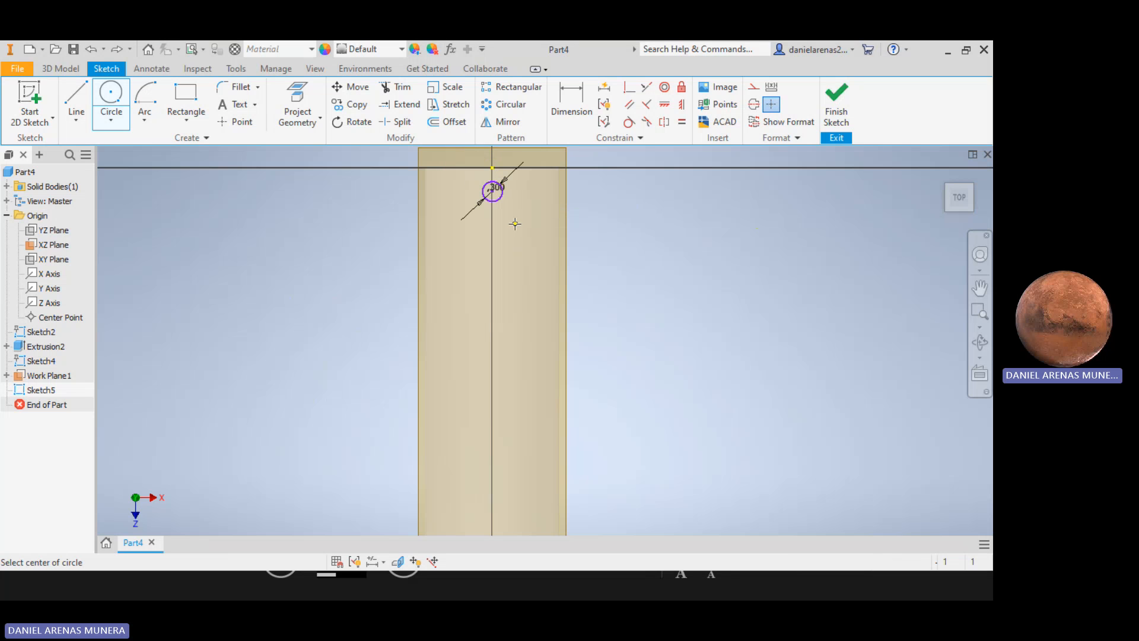
pyautogui.press('Escape')
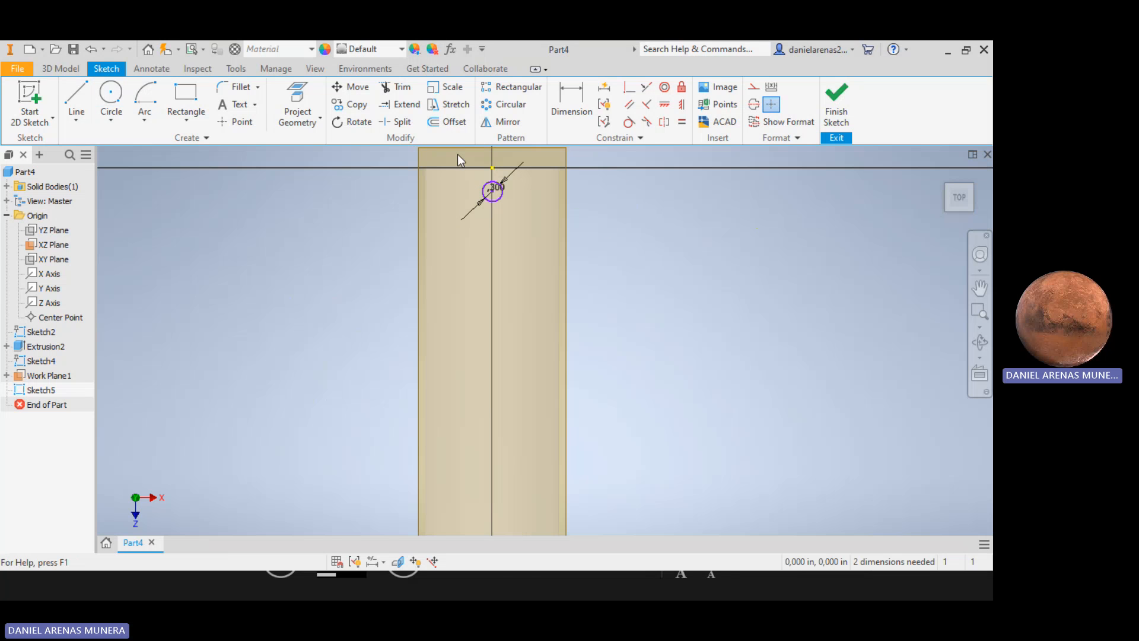
pyautogui.click(511, 88)
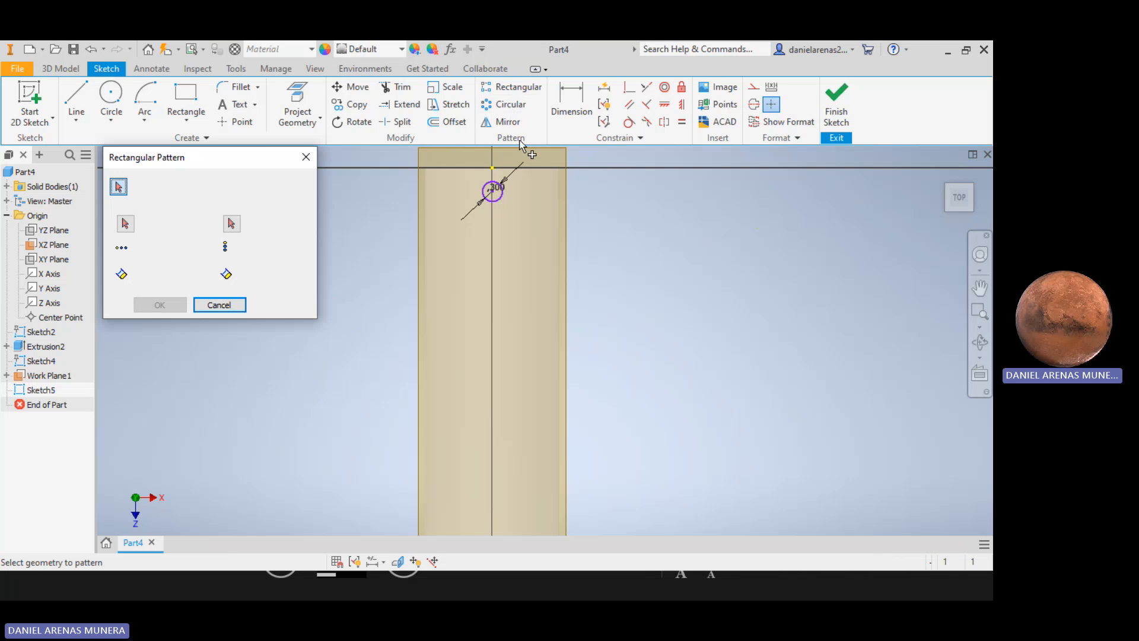
pyautogui.scroll(-4, 598, 297)
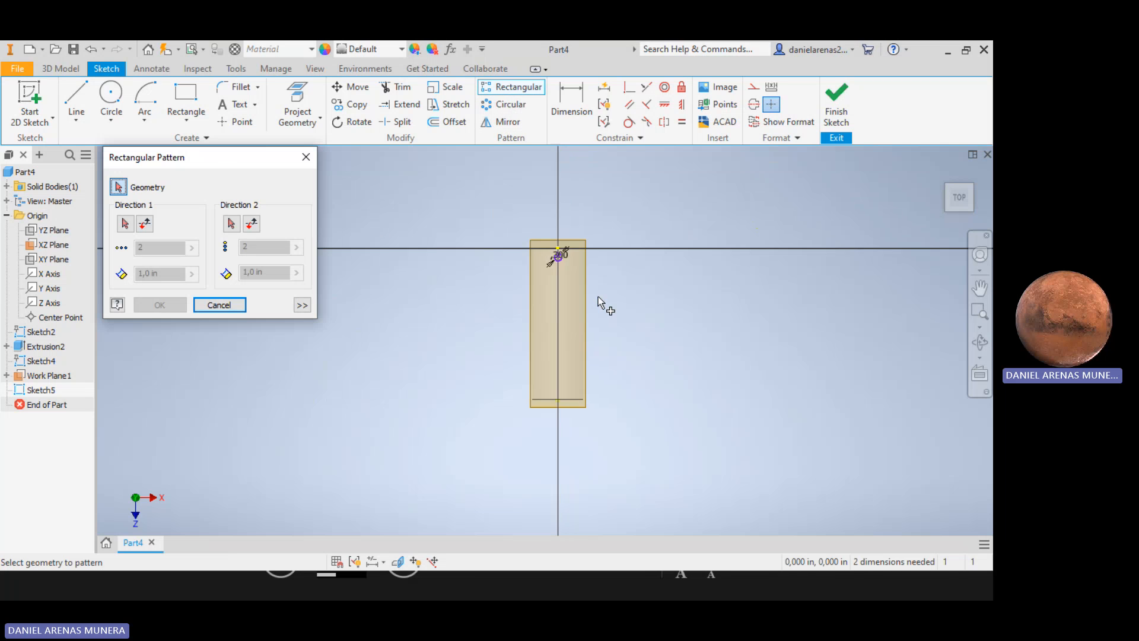
pyautogui.scroll(3, 594, 284)
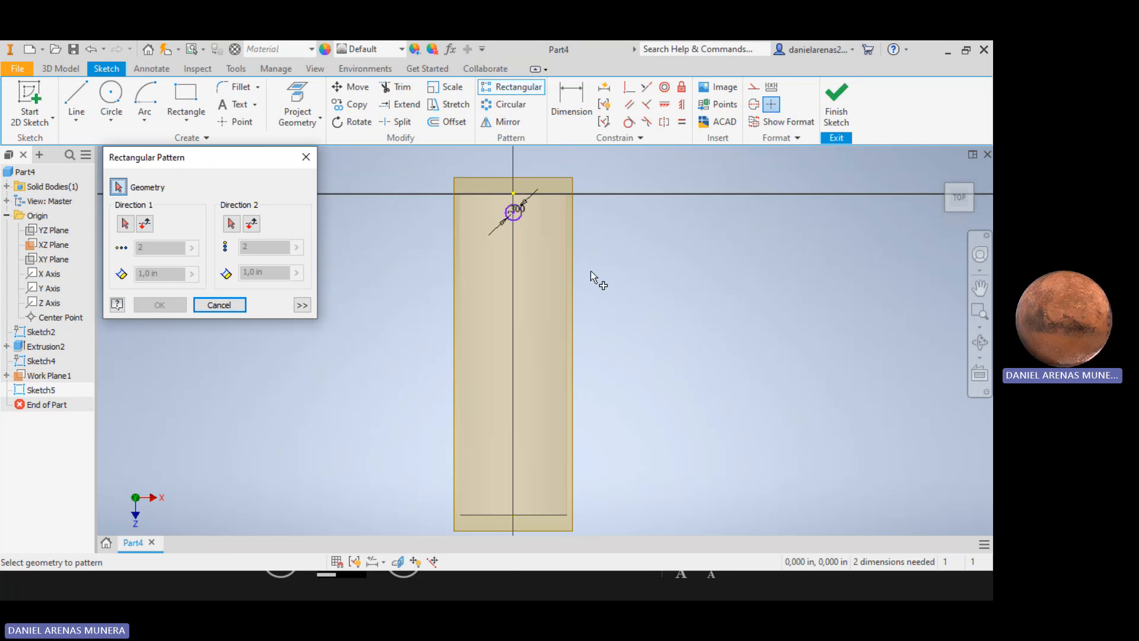
pyautogui.click(520, 218)
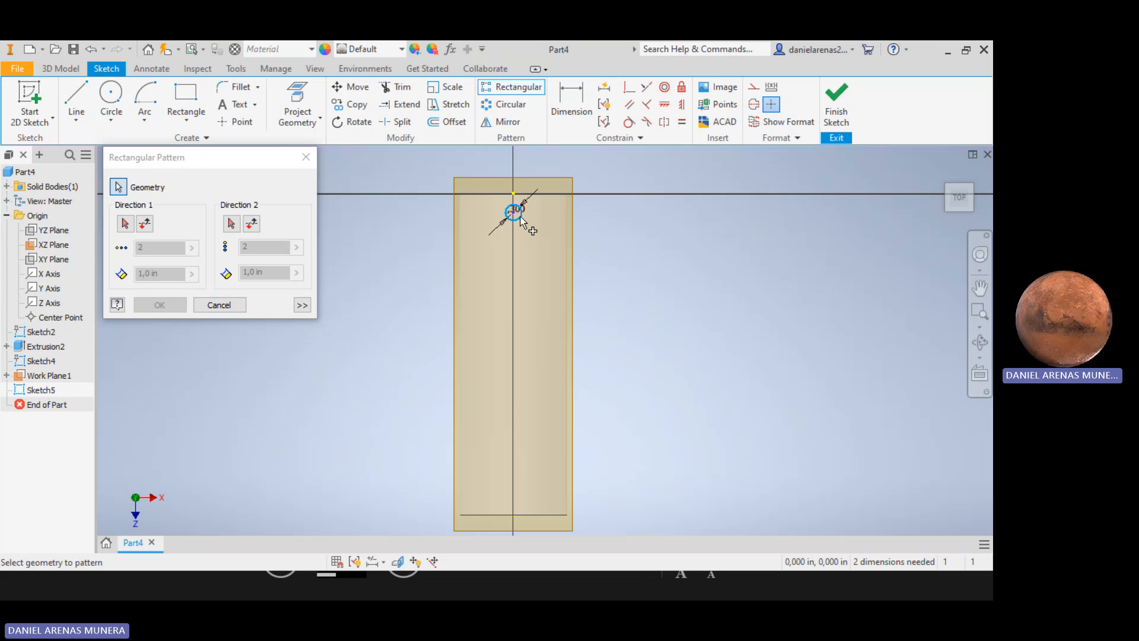
pyautogui.click(122, 225)
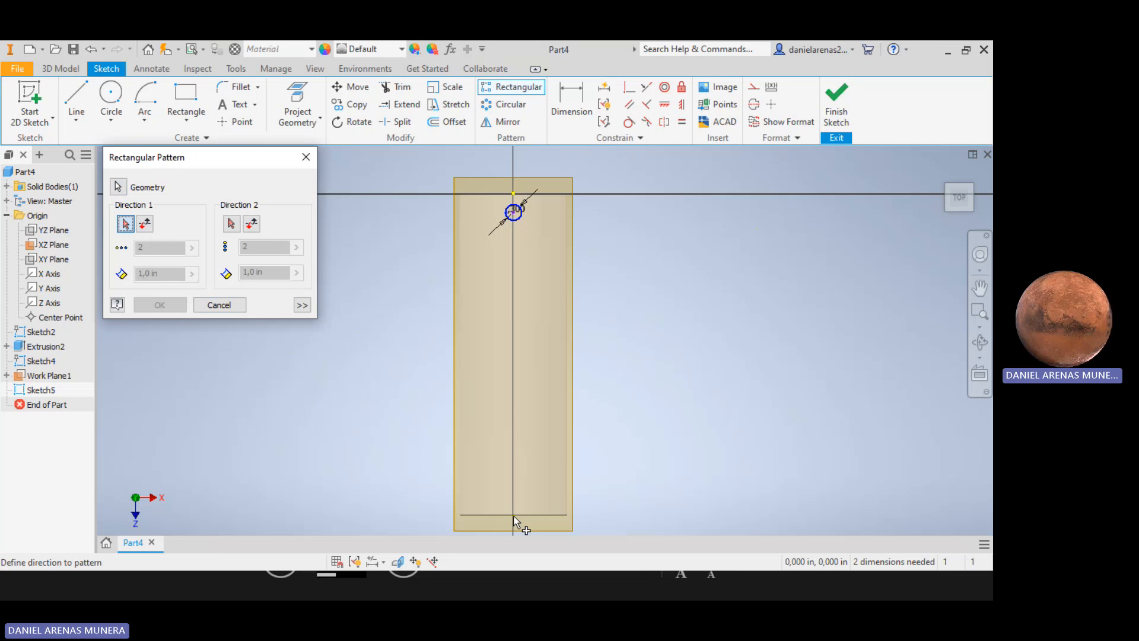
pyautogui.scroll(3, 513, 519)
pyautogui.scroll(-3, 513, 525)
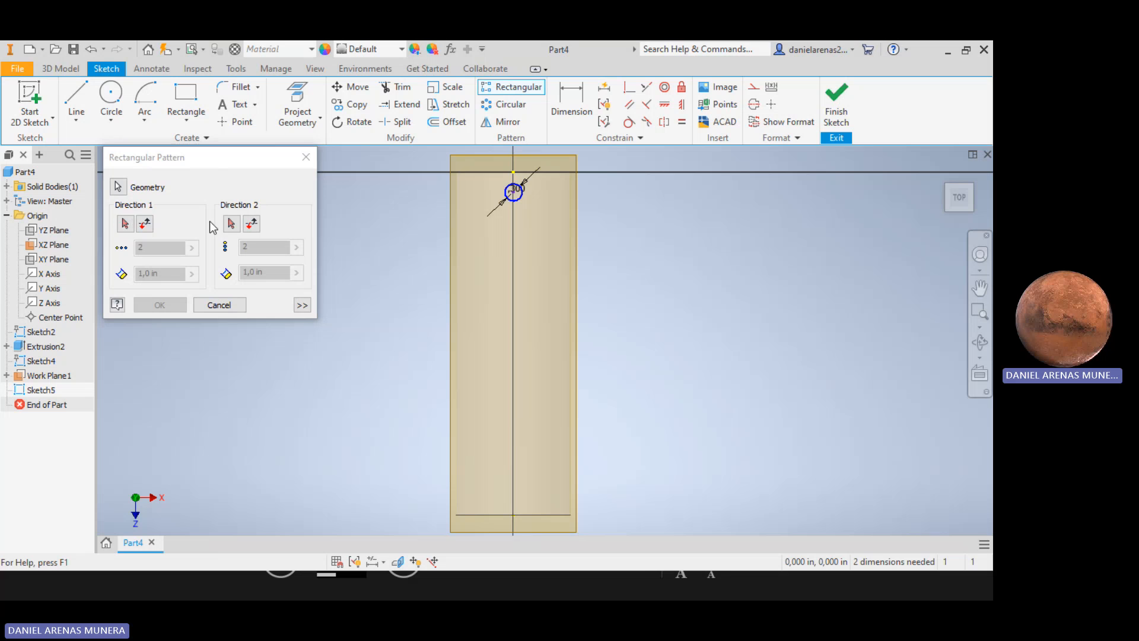
pyautogui.click(117, 187)
pyautogui.click(519, 201)
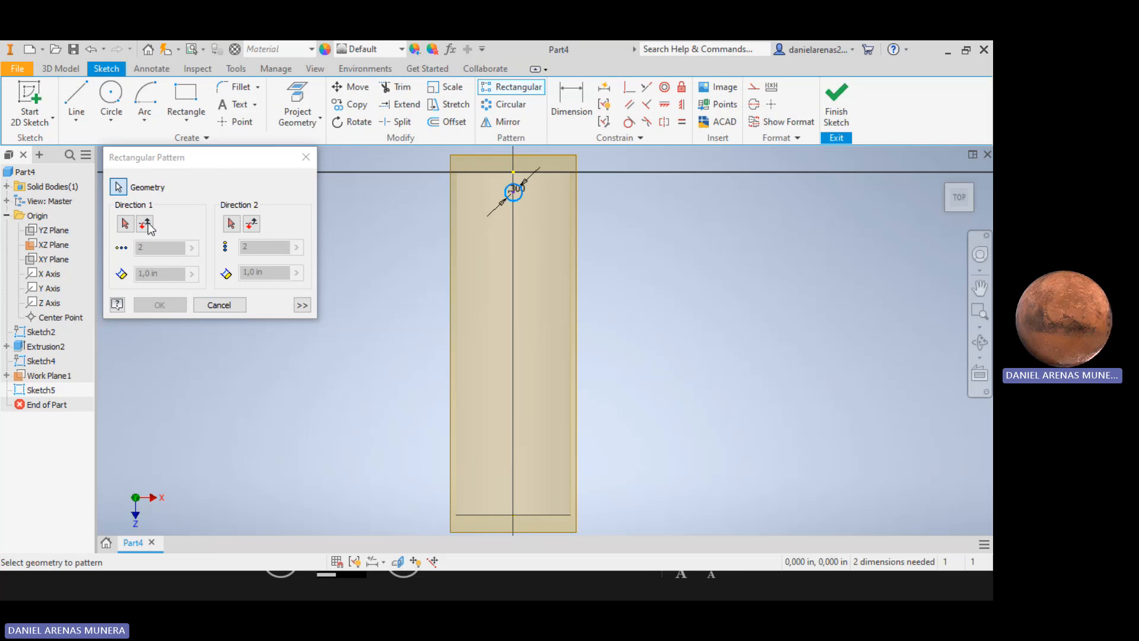
pyautogui.click(124, 223)
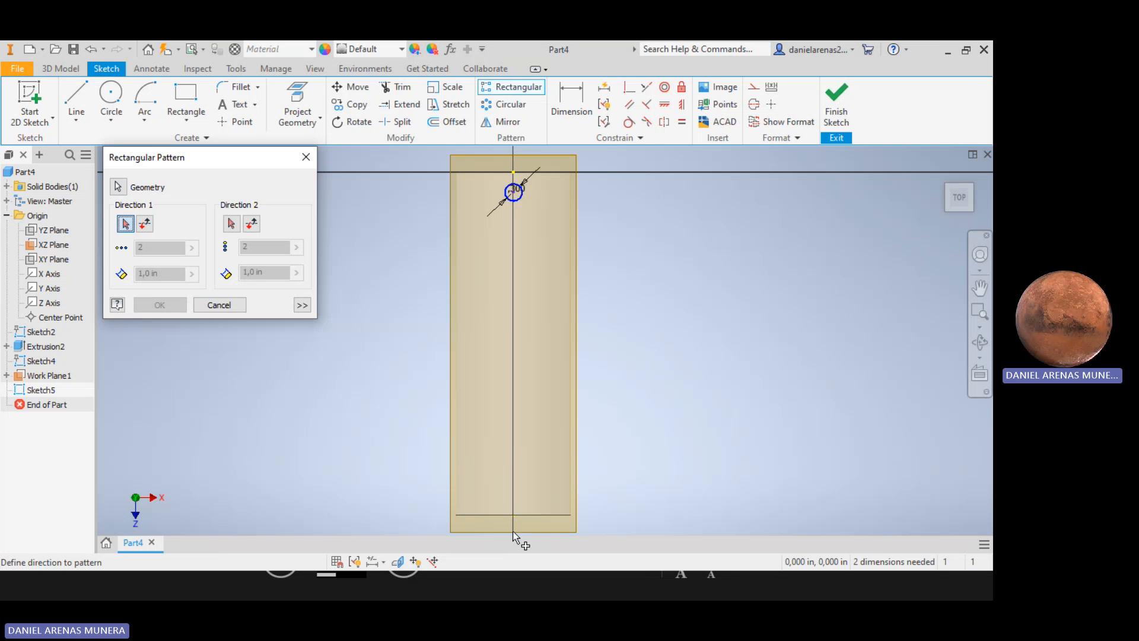
pyautogui.scroll(3, 513, 534)
pyautogui.scroll(-2, 514, 537)
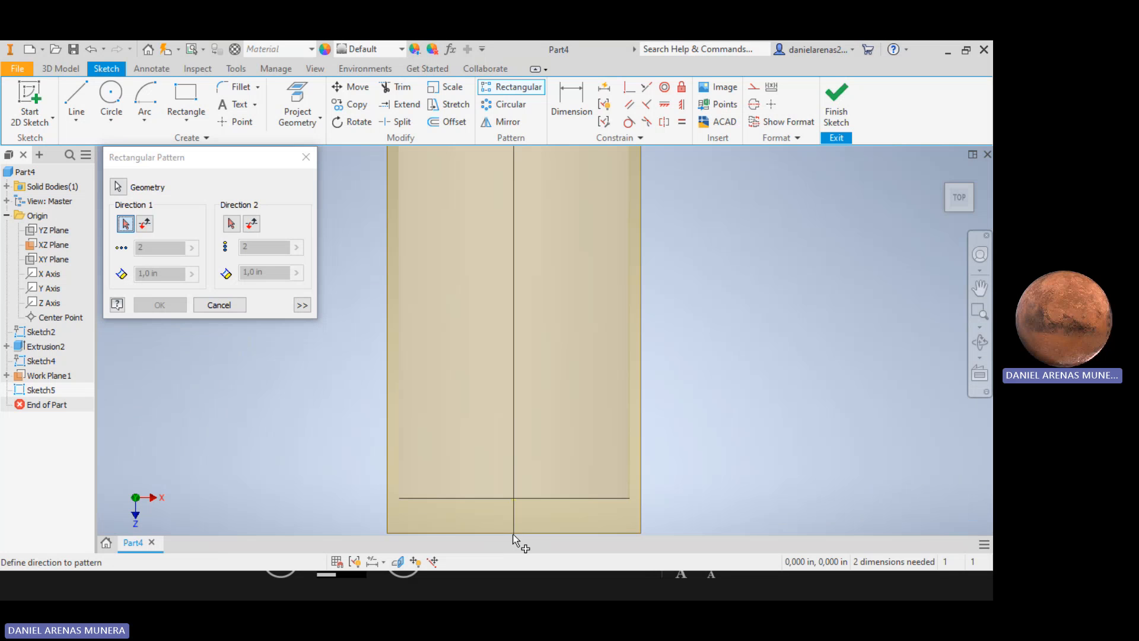
pyautogui.scroll(-1, 515, 537)
pyautogui.scroll(-2, 516, 534)
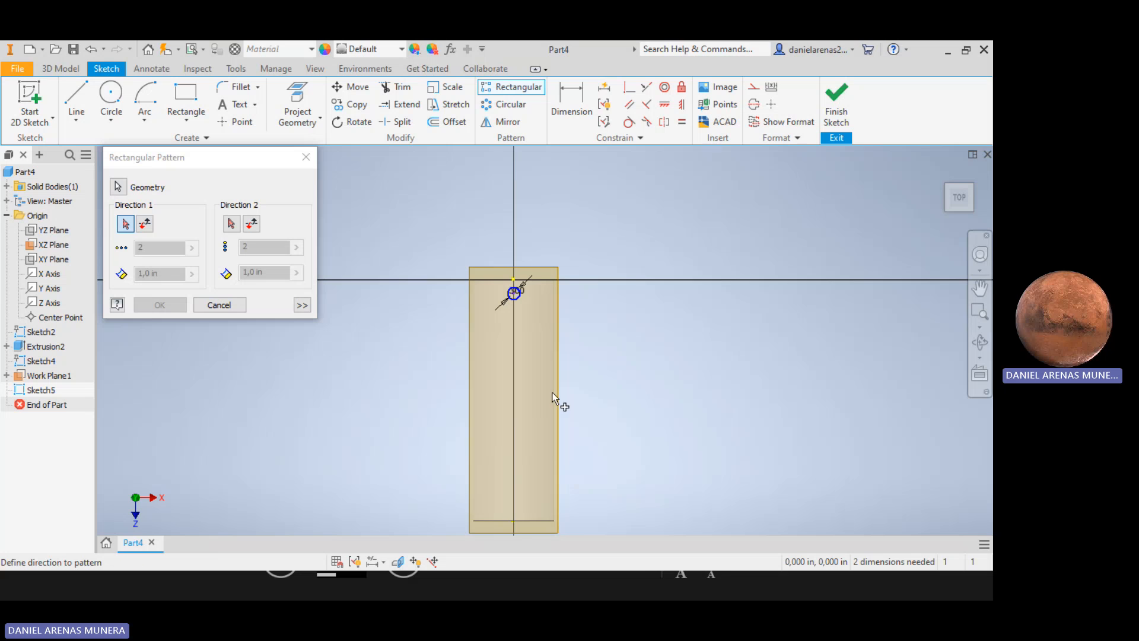
pyautogui.scroll(-1, 554, 398)
pyautogui.scroll(2, 552, 393)
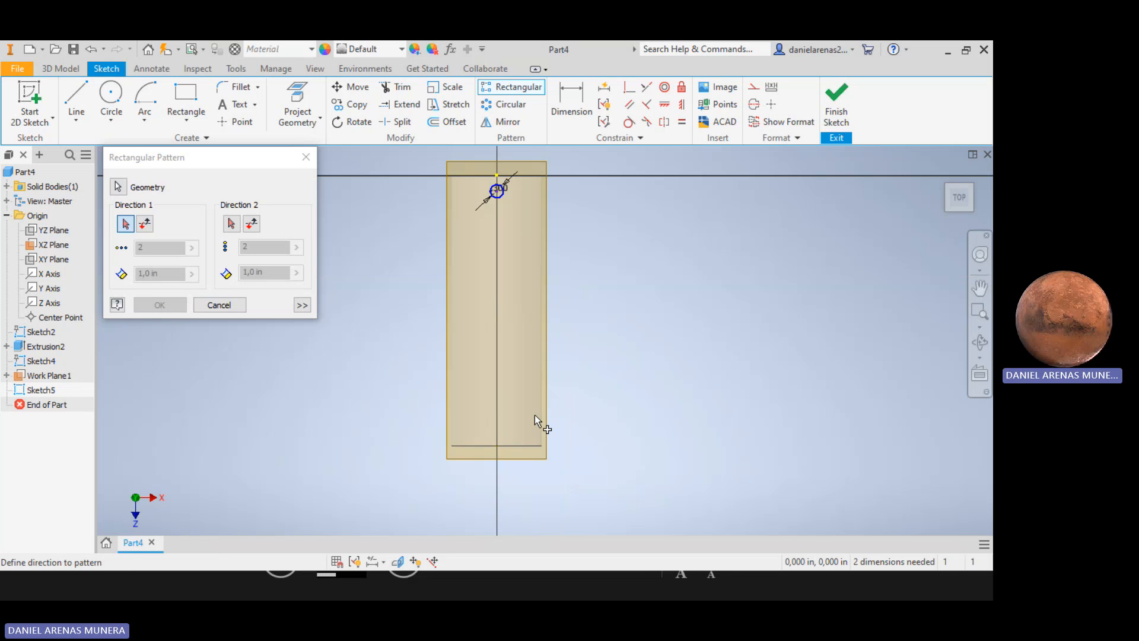
pyautogui.scroll(2, 535, 415)
pyautogui.scroll(-2, 534, 415)
pyautogui.scroll(-2, 535, 414)
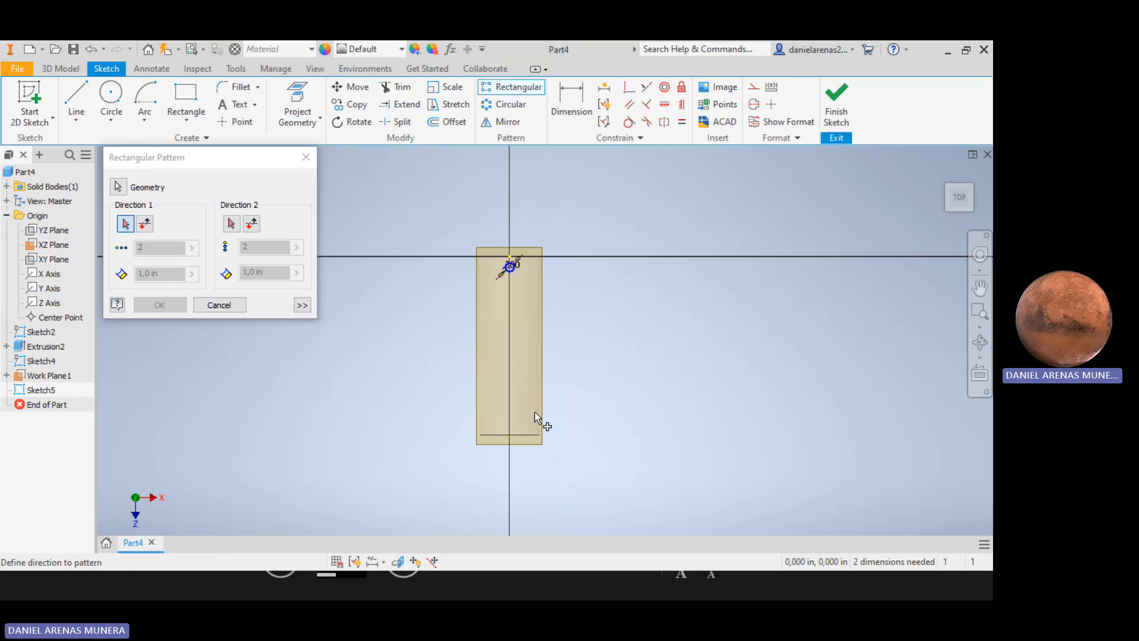
pyautogui.scroll(2, 535, 413)
pyautogui.moveTo(643, 467); pyautogui.dragTo(673, 534, button='middle')
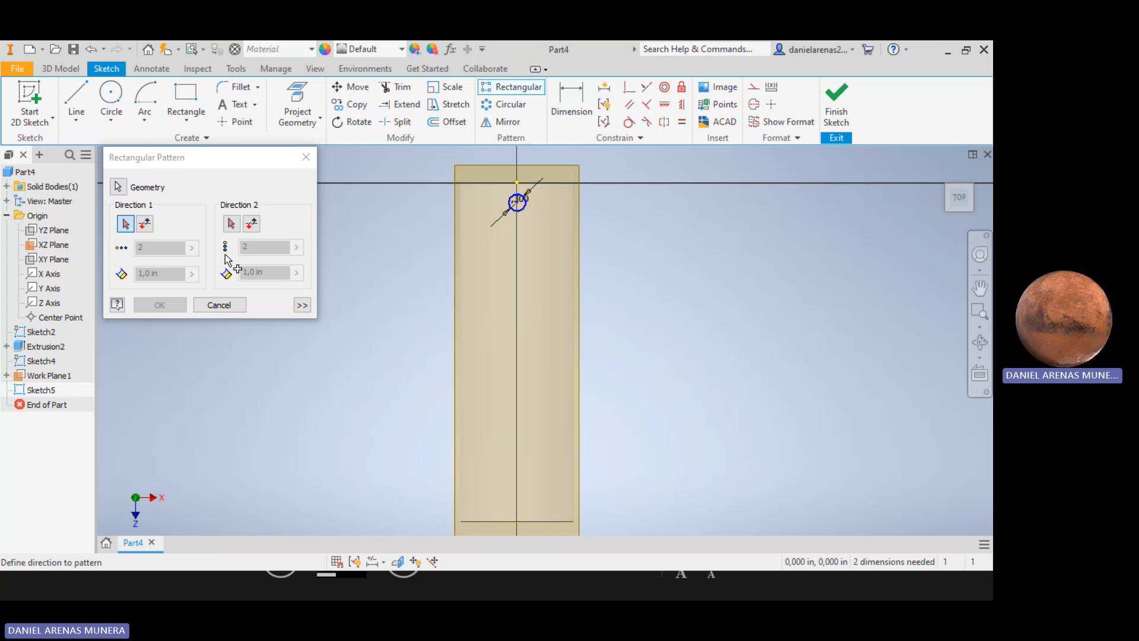
pyautogui.click(229, 310)
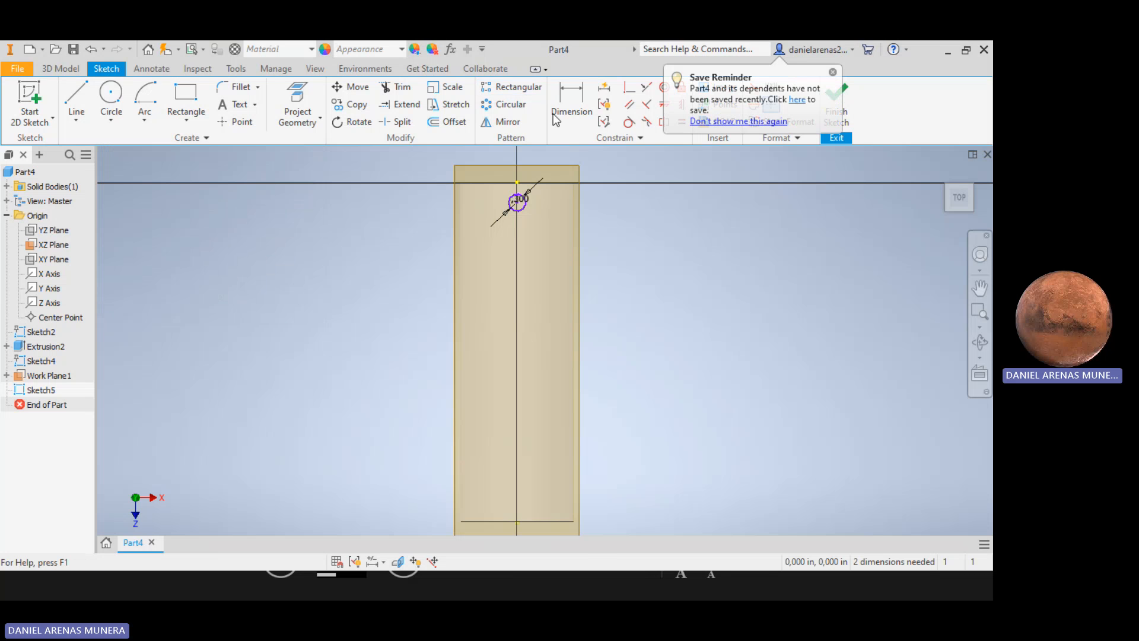
pyautogui.click(514, 88)
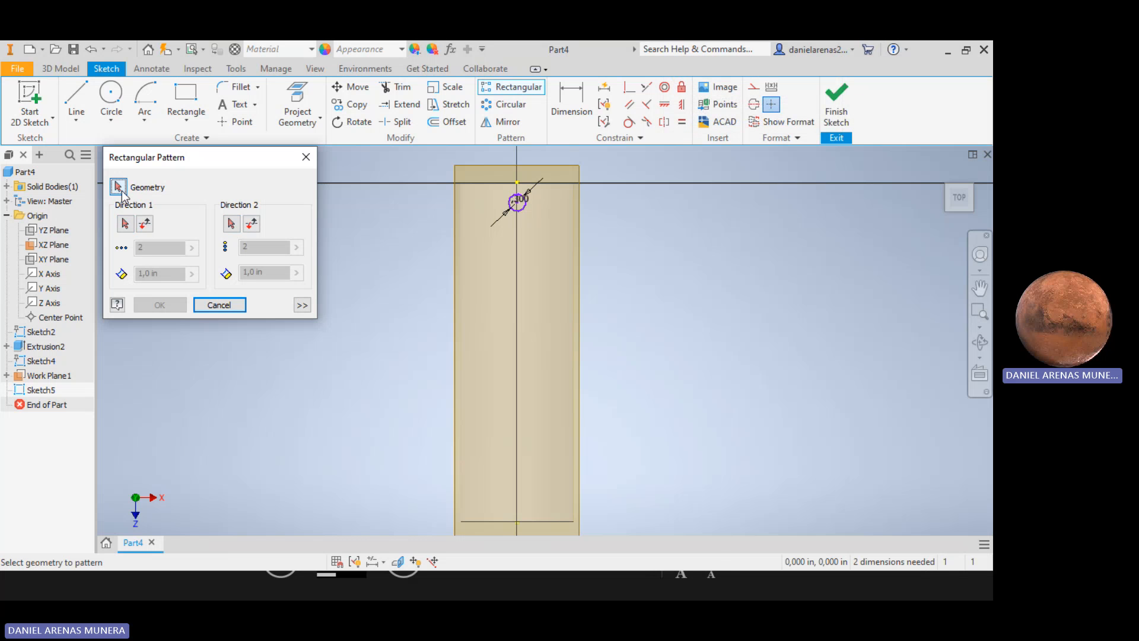
pyautogui.click(525, 217)
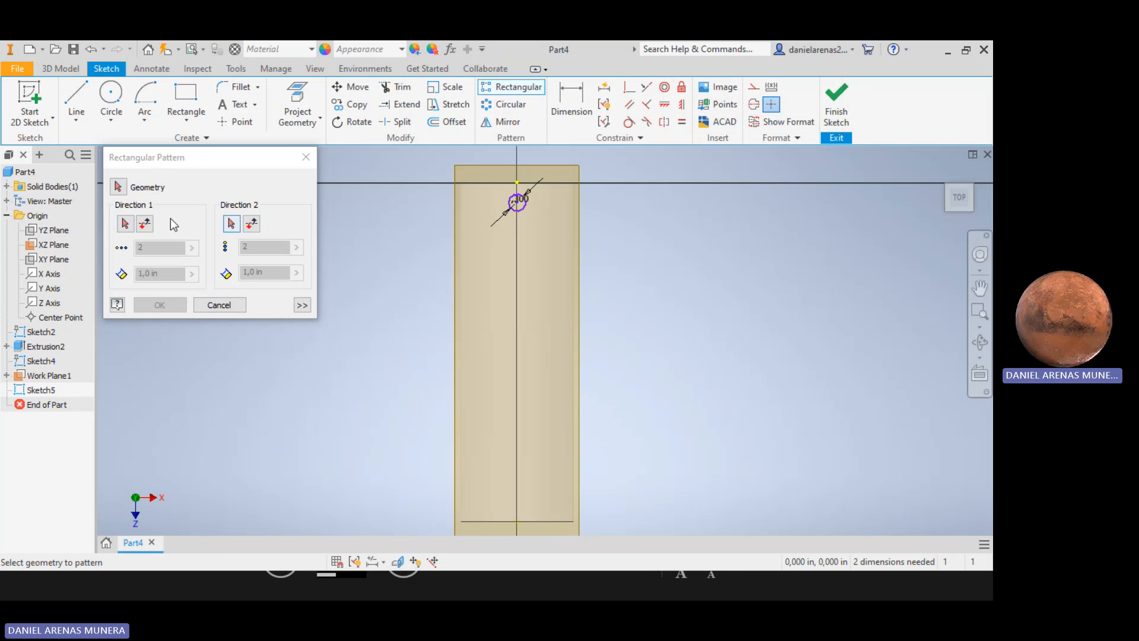
pyautogui.click(124, 224)
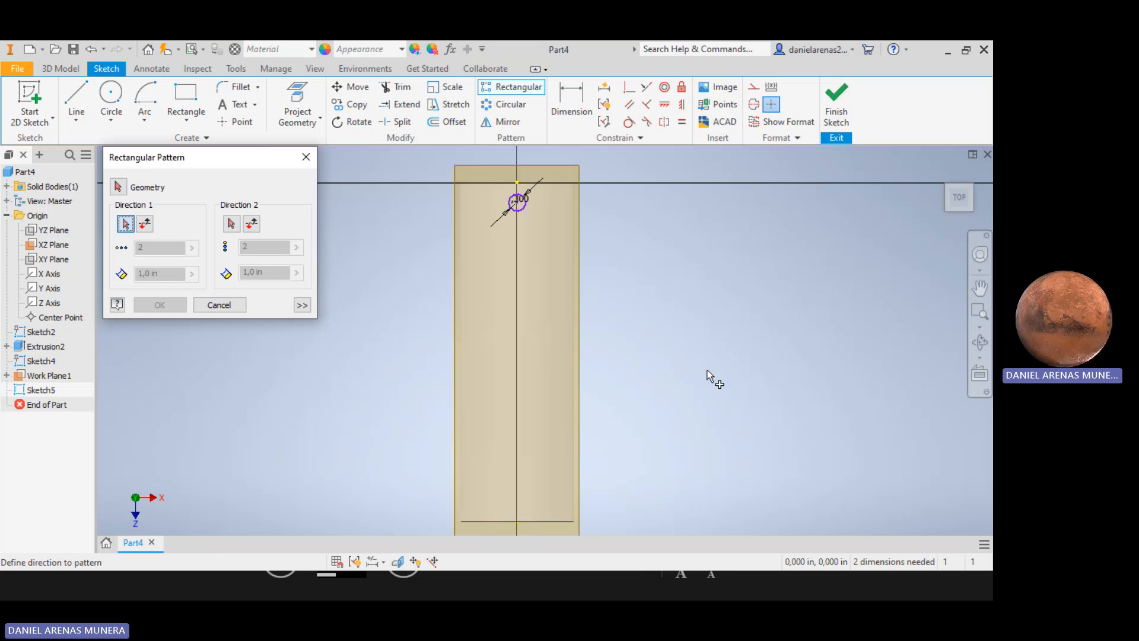
pyautogui.press('Escape')
pyautogui.moveTo(710, 376)
pyautogui.mouseDown(button='middle')
pyautogui.moveTo(689, 326)
pyautogui.moveTo(689, 254)
pyautogui.moveTo(714, 326)
pyautogui.moveTo(718, 407)
pyautogui.mouseUp(button='middle')
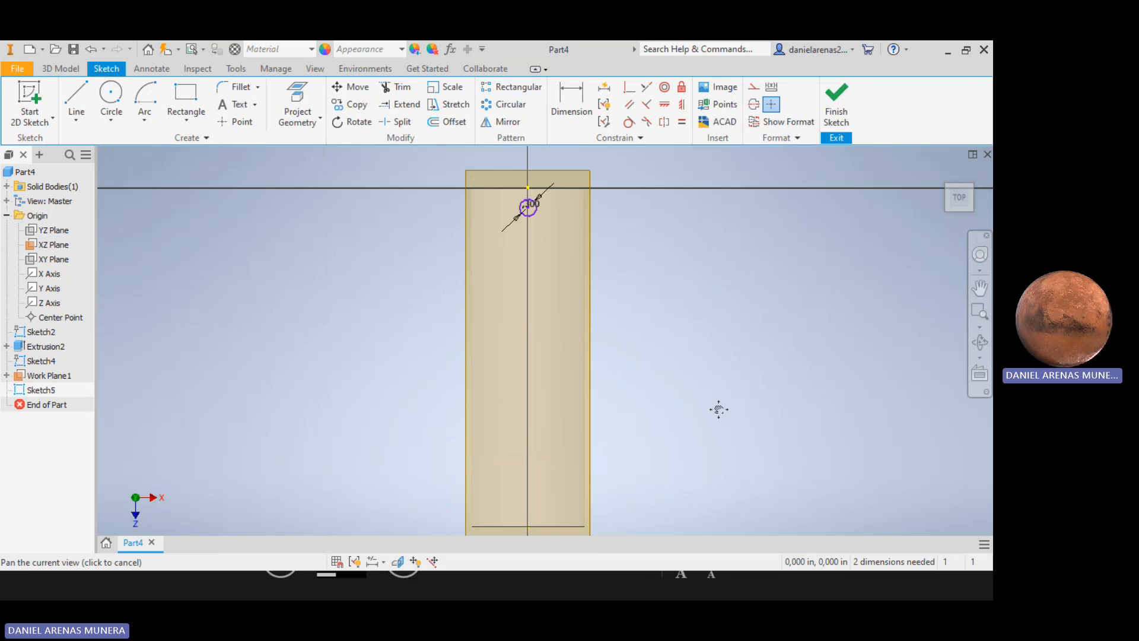
# Sketch a vertical construction line from the sketch origin through the circle, ending partway along the tube.
pyautogui.click(76, 98)
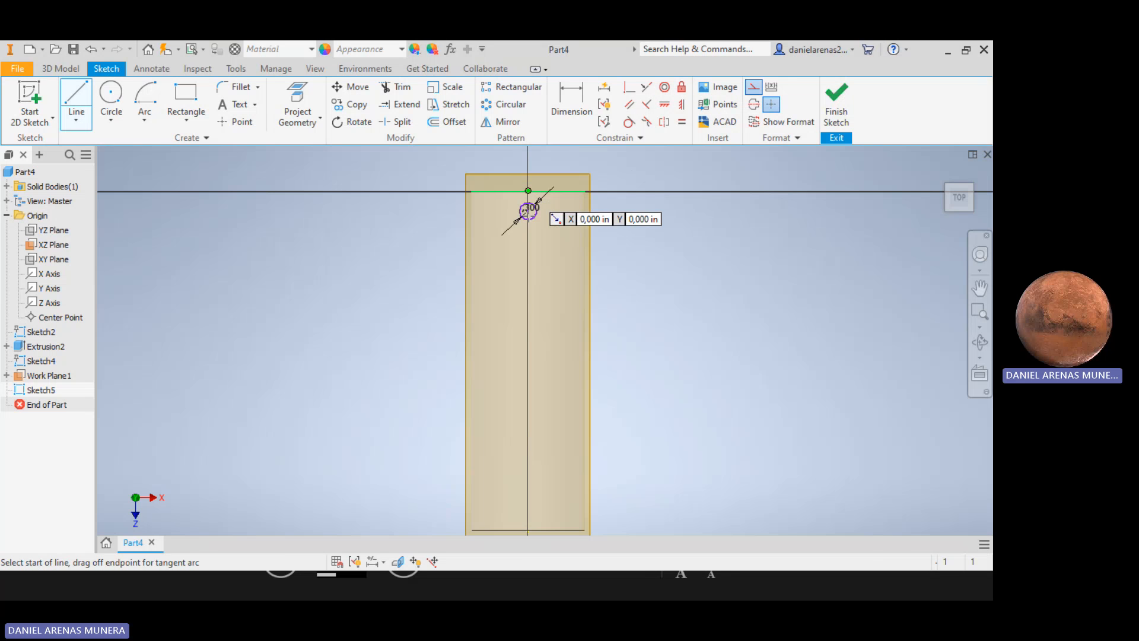
pyautogui.click(528, 192)
pyautogui.click(528, 335)
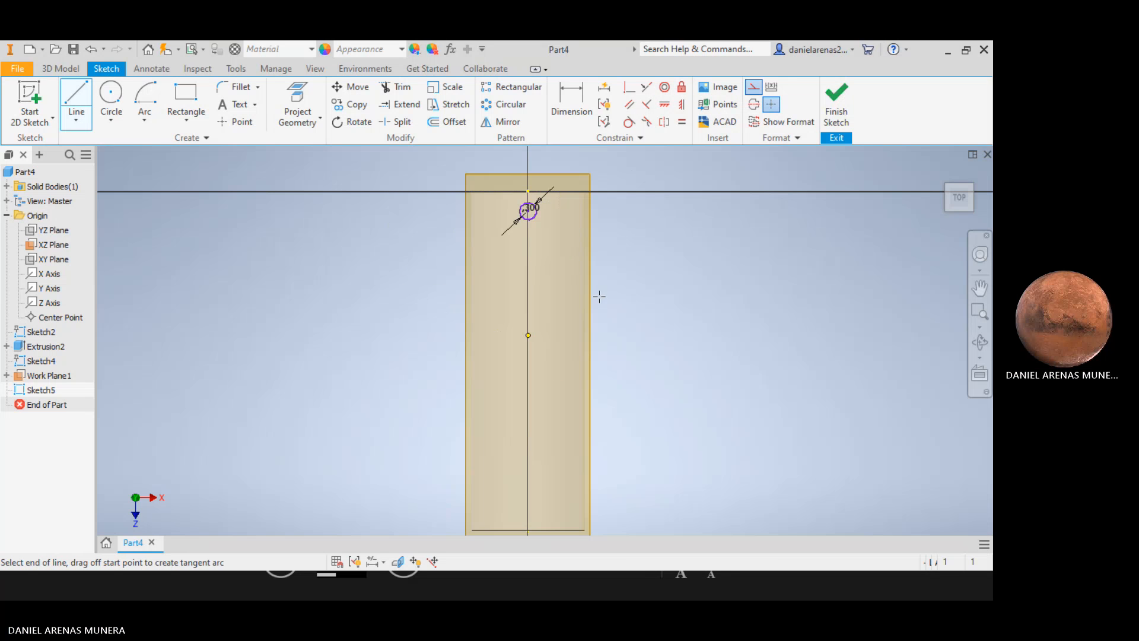
pyautogui.press('Escape')
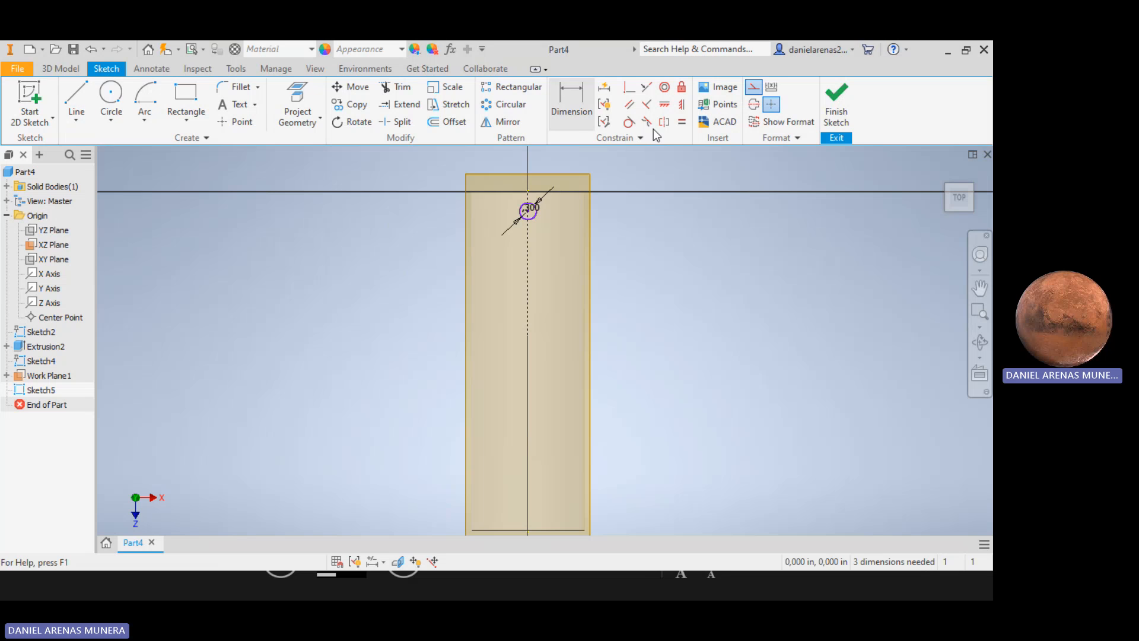
# Try to pattern the circle rectangularly along the vertical construction line, cancel the pattern and undo the line.
pyautogui.click(519, 91)
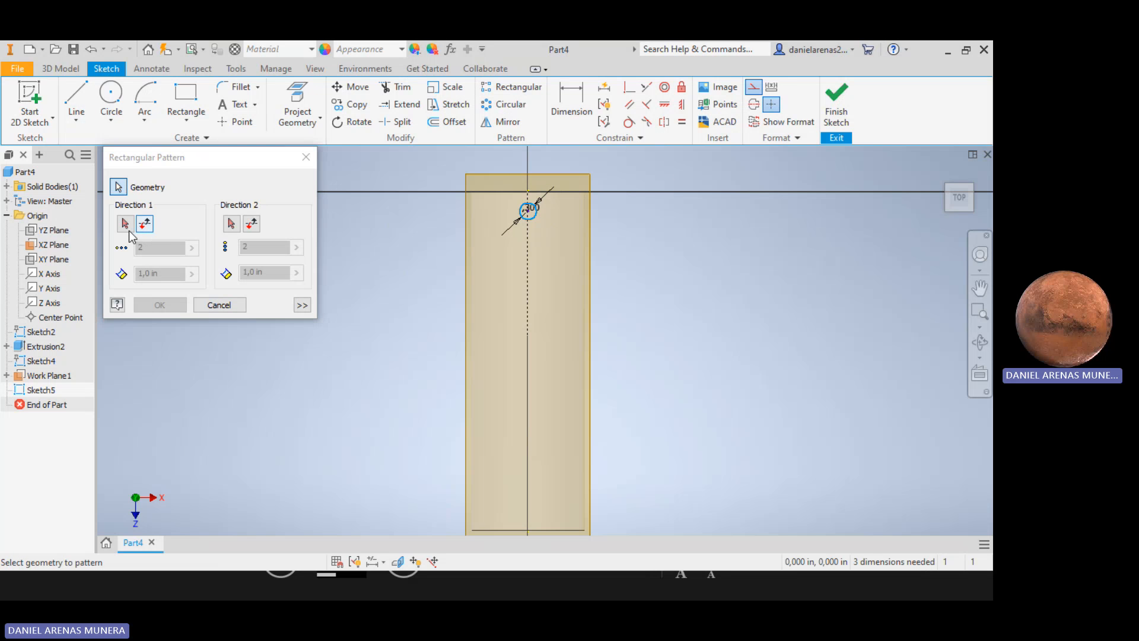
pyautogui.click(524, 204)
pyautogui.click(526, 305)
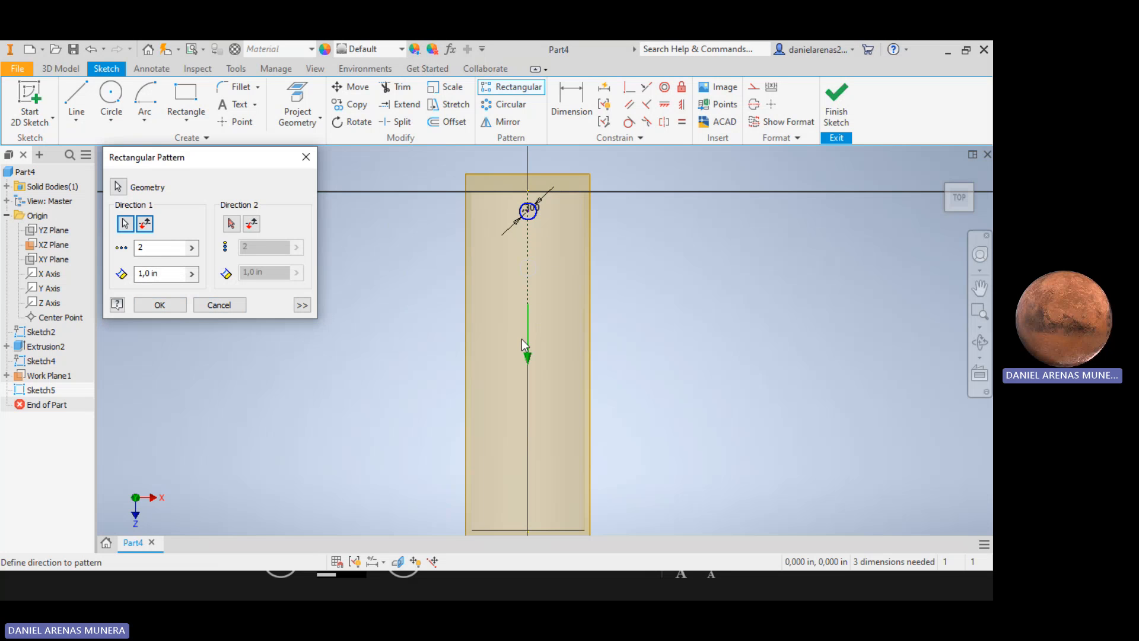
pyautogui.click(528, 382)
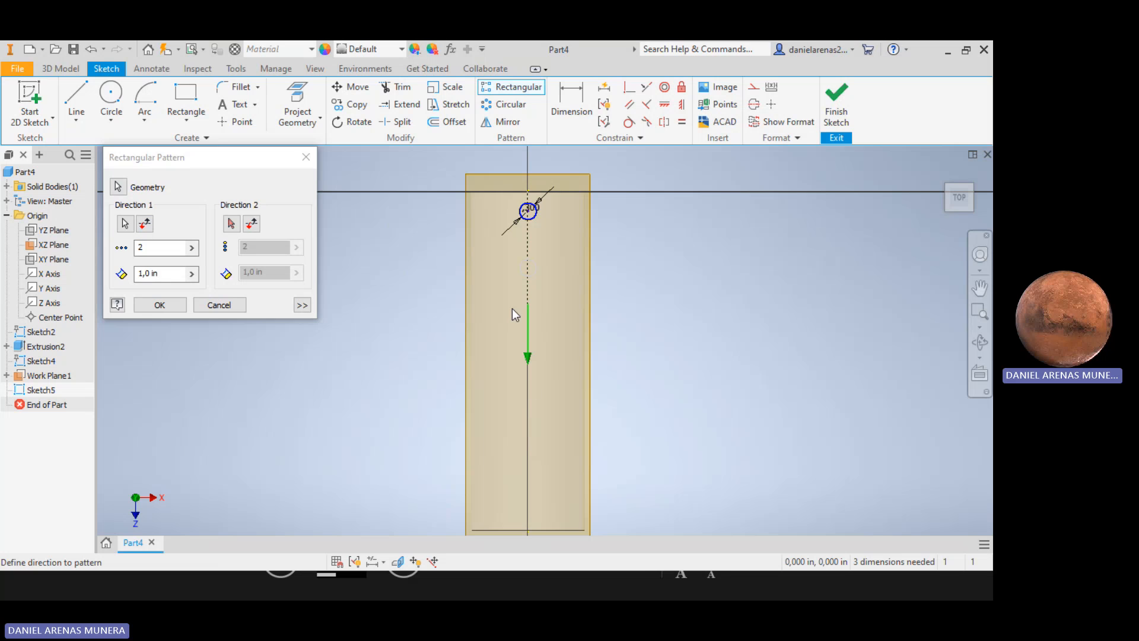
pyautogui.press('Escape')
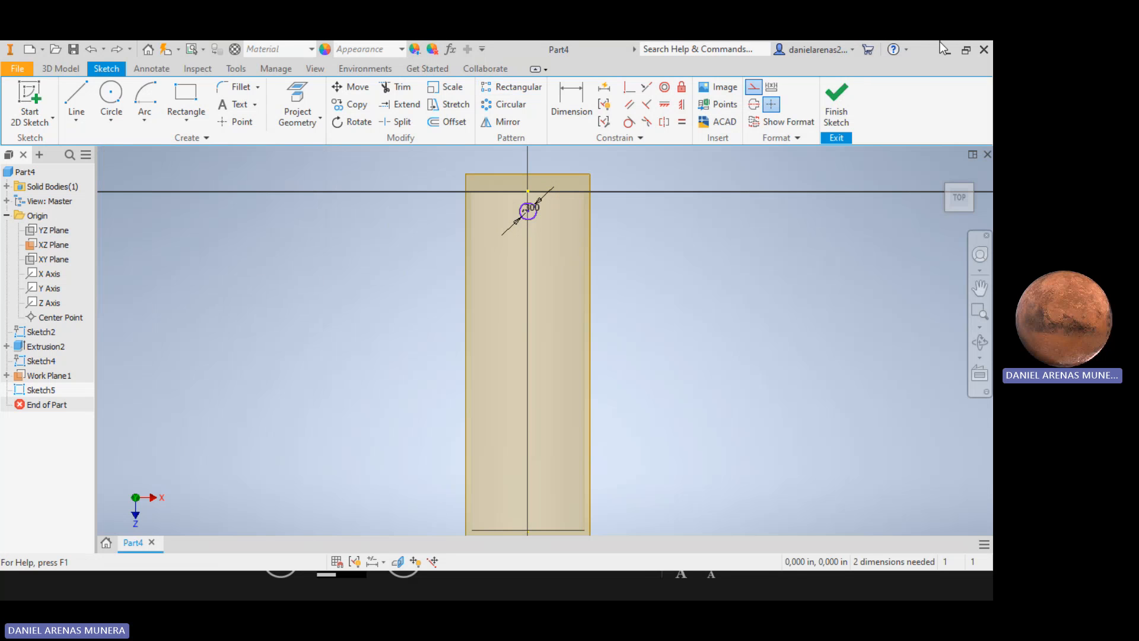
# Sketch a vertical construction line from the sketch origin down to the edge line near the tube's far end.
pyautogui.click(969, 53)
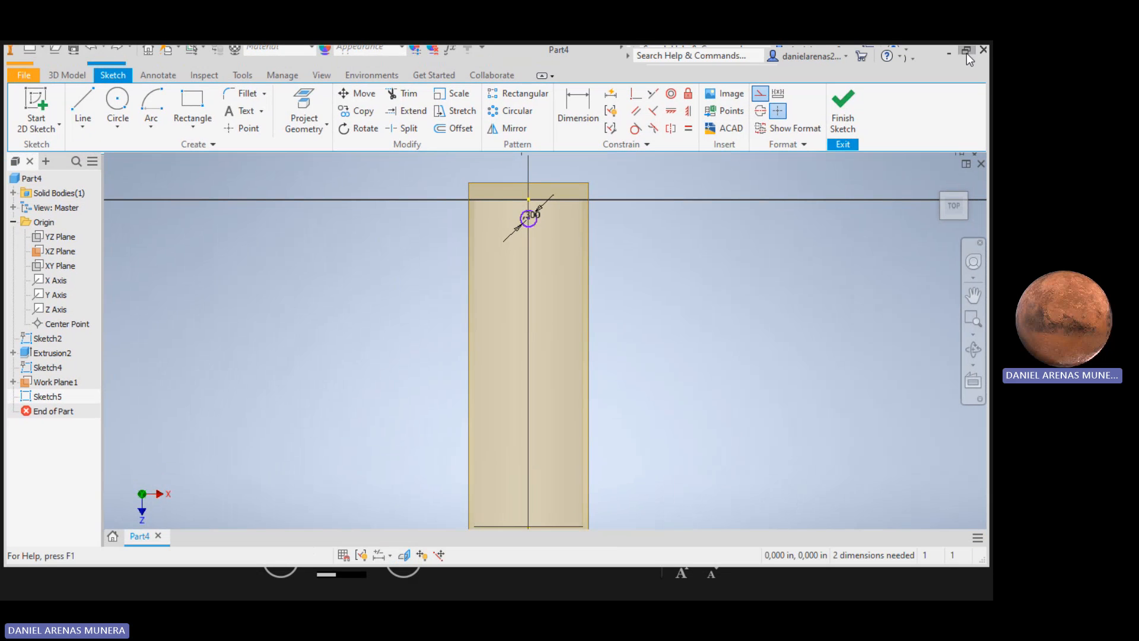
pyautogui.click(538, 224)
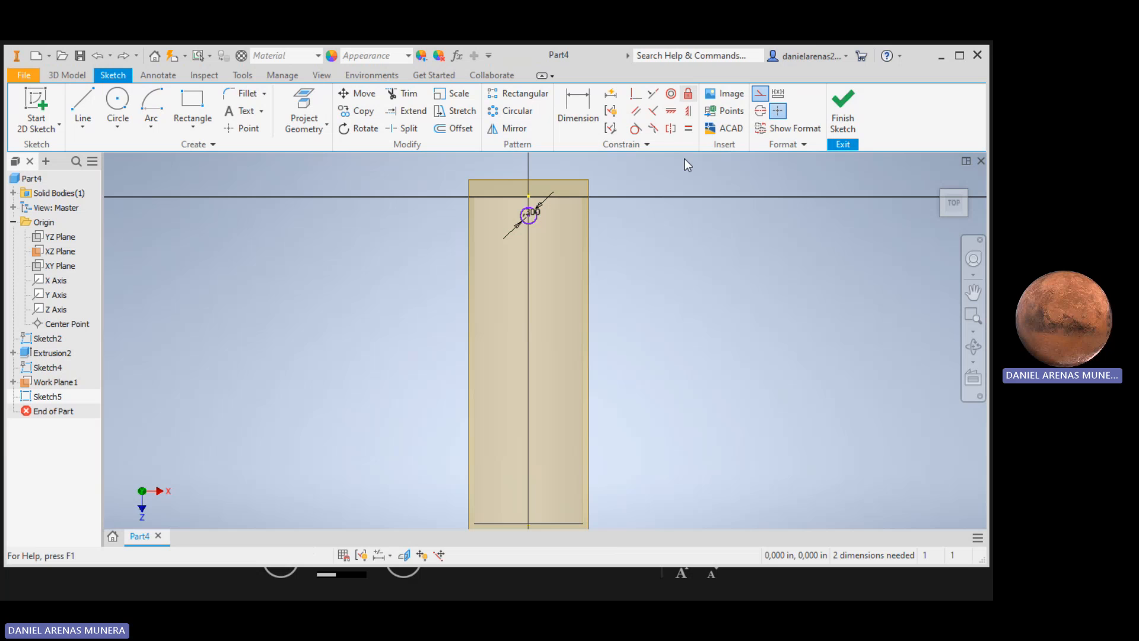
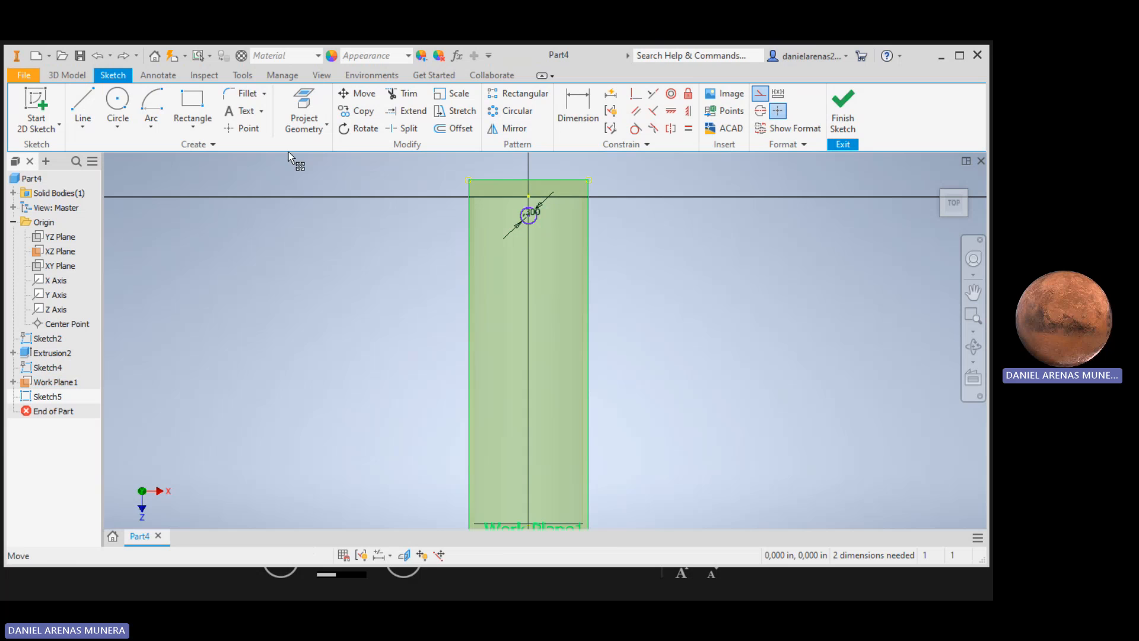
pyautogui.click(83, 112)
pyautogui.click(529, 196)
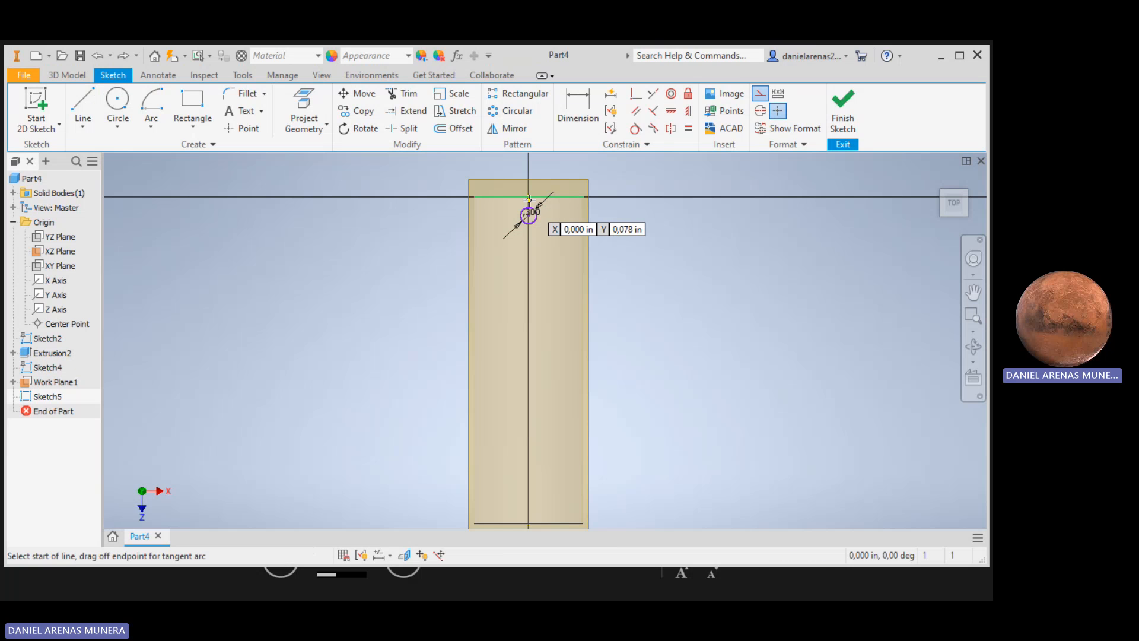
pyautogui.click(537, 340)
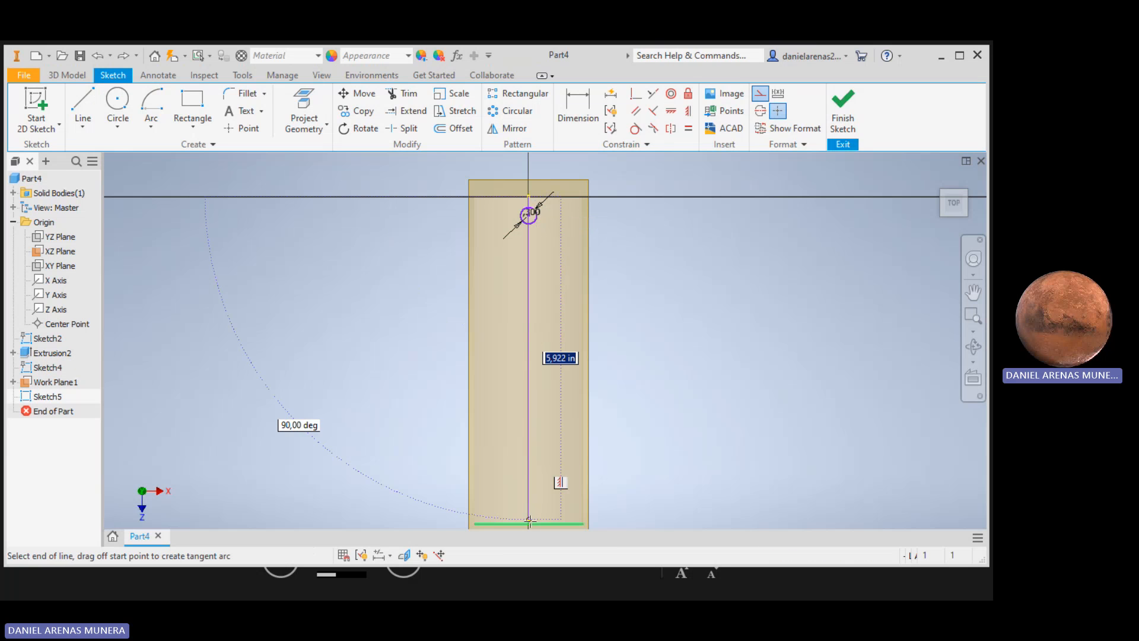
pyautogui.click(528, 524)
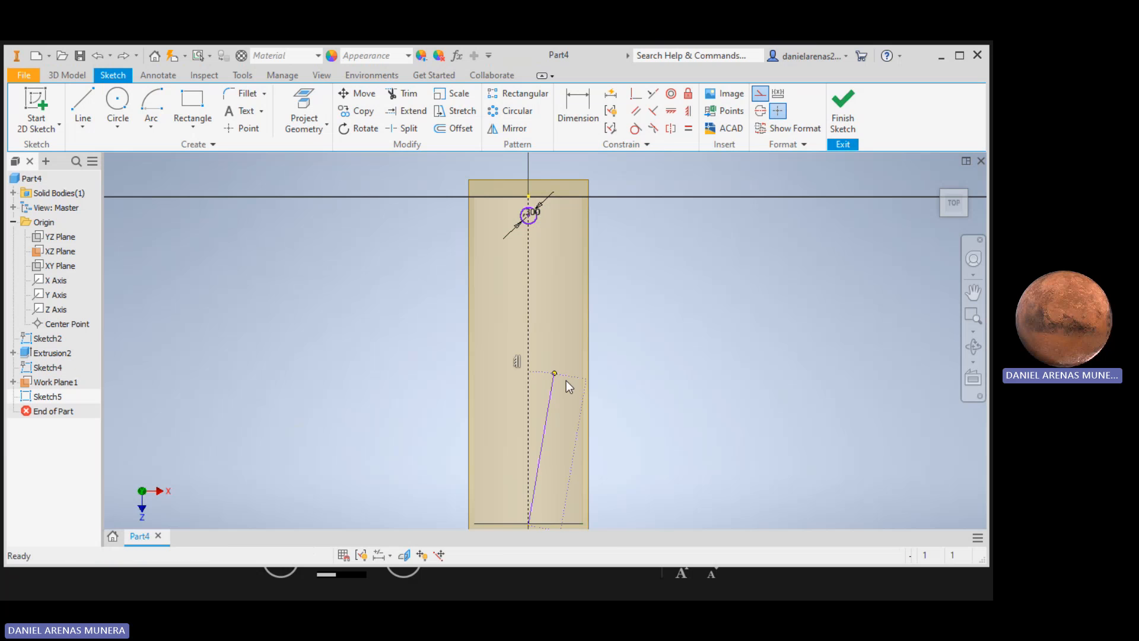
pyautogui.press('Escape')
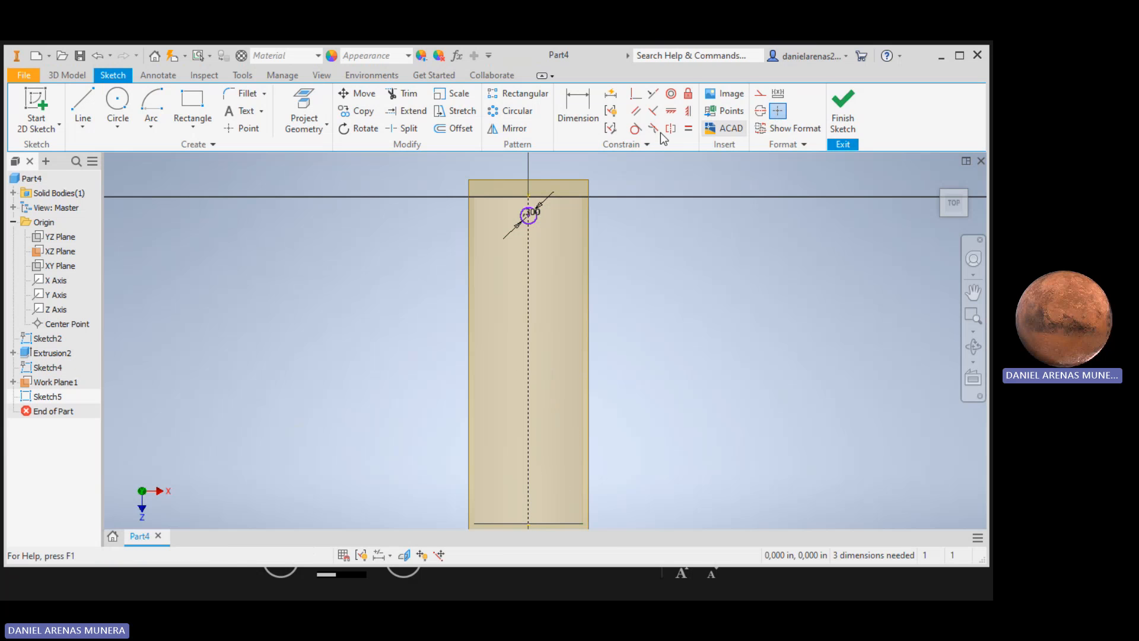
# Try to pattern the circle rectangularly down the vertical construction line with 10 instances spaced 1.0 in apart.
pyautogui.click(519, 93)
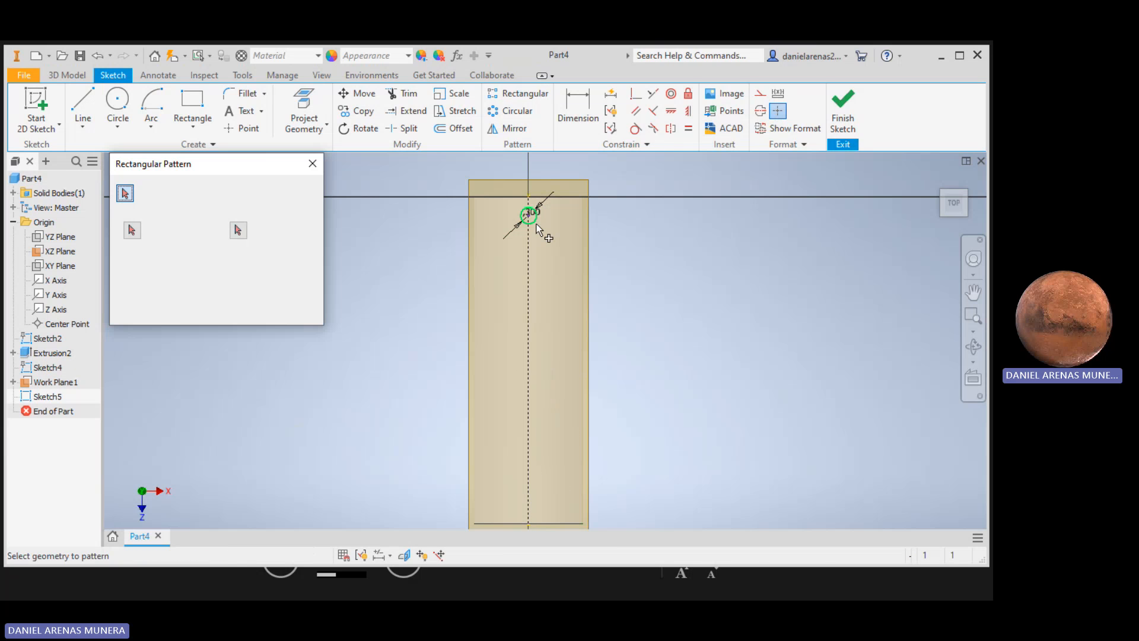
pyautogui.click(534, 224)
pyautogui.click(131, 231)
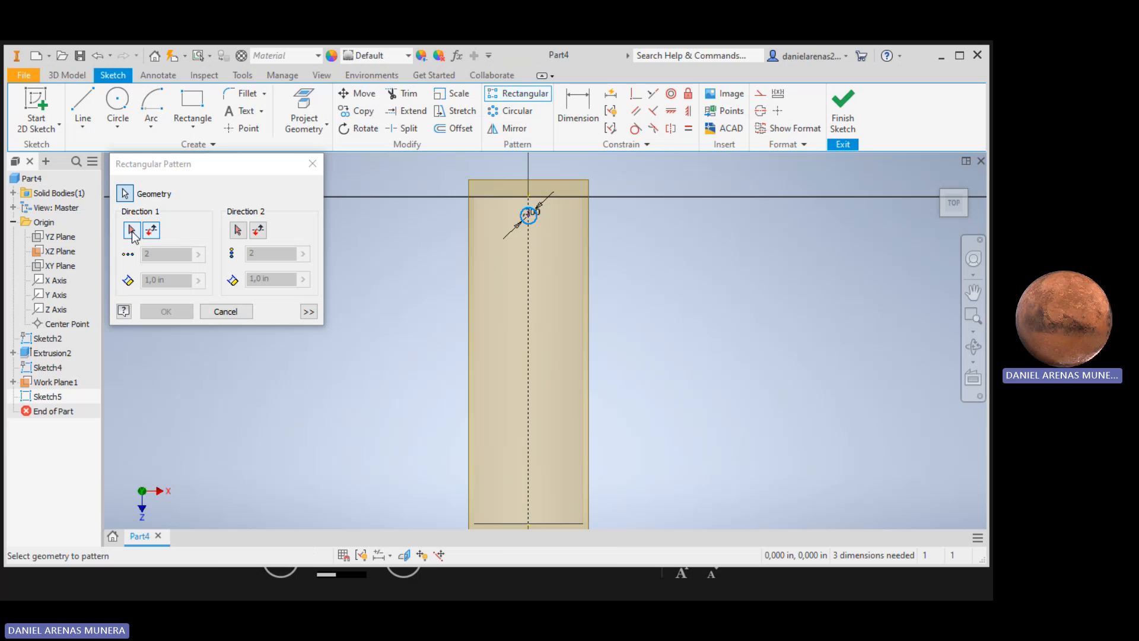
pyautogui.click(132, 230)
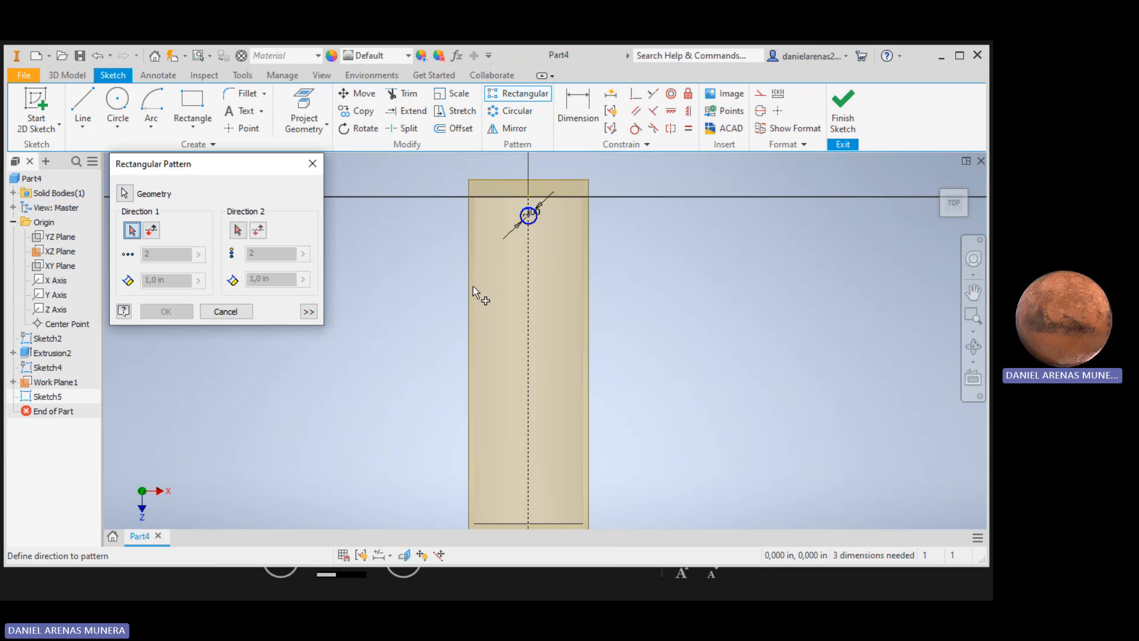
pyautogui.click(528, 301)
pyautogui.click(167, 254)
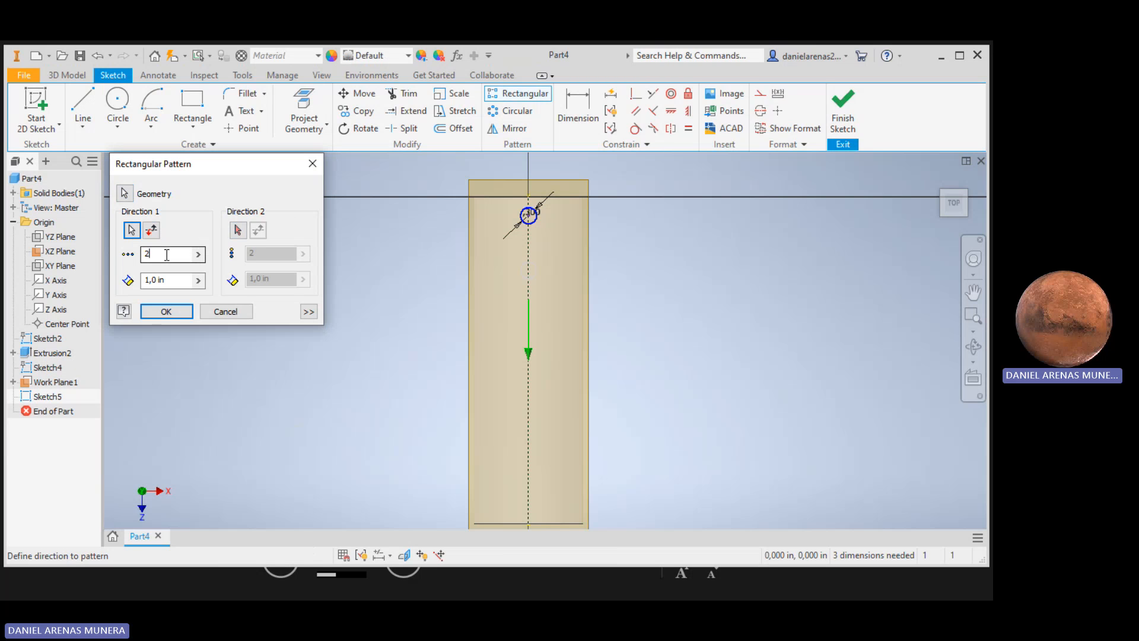
pyautogui.moveTo(158, 256); pyautogui.dragTo(138, 256)
pyautogui.write('10')
pyautogui.click(168, 311)
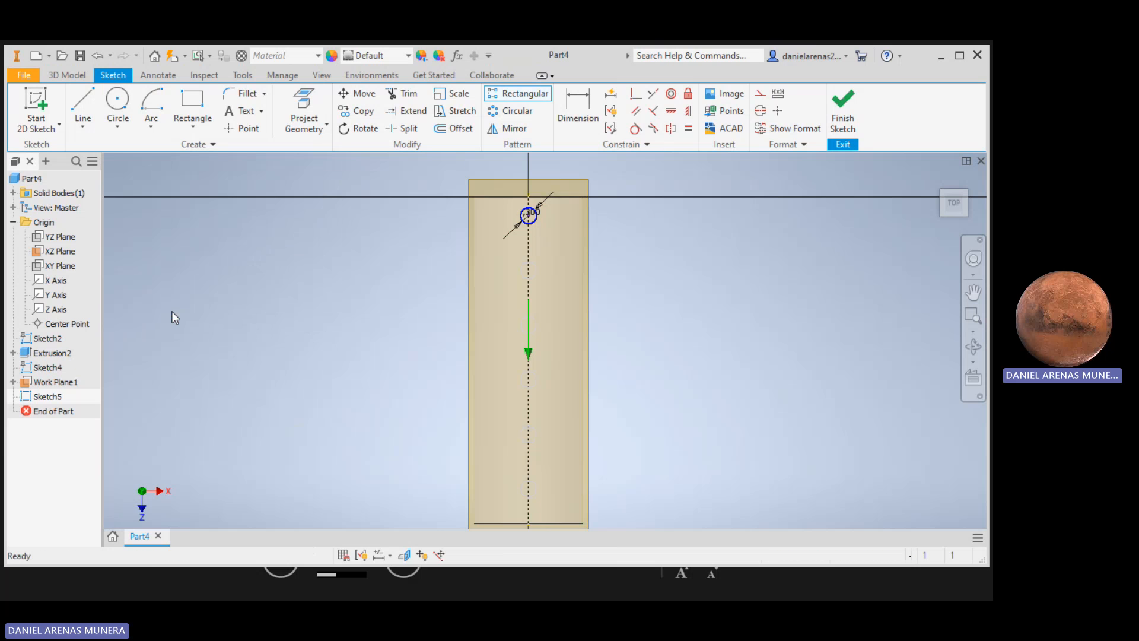
# Check how far the patterned circles extend along the tube and undo the rectangular pattern.
pyautogui.scroll(-3, 550, 412)
pyautogui.scroll(-2, 551, 464)
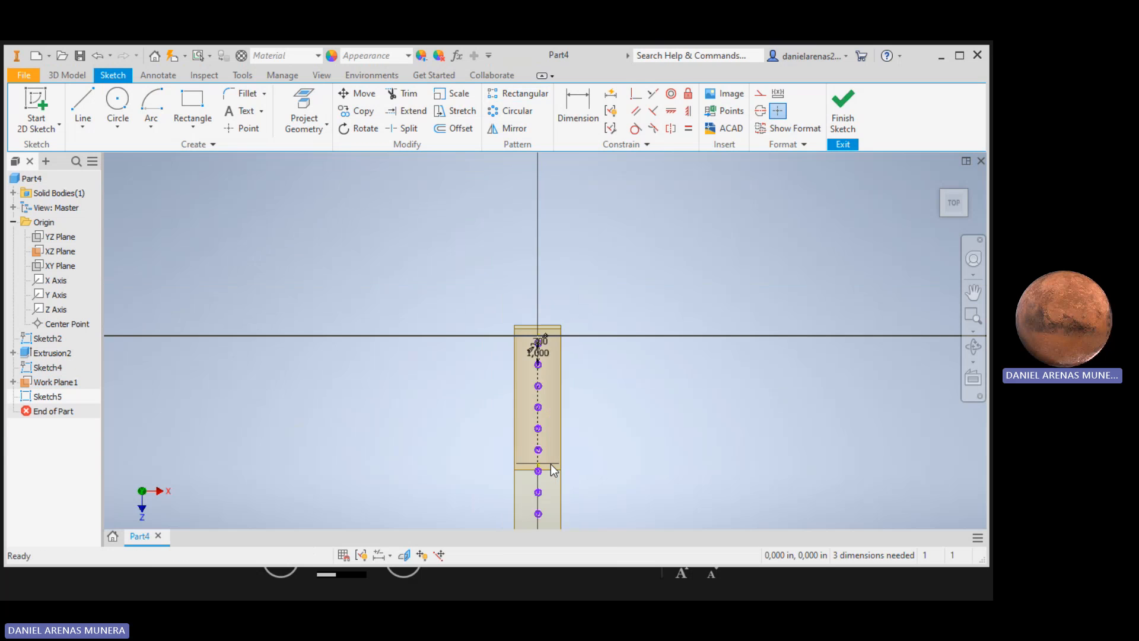
pyautogui.scroll(2, 551, 463)
pyautogui.scroll(-4, 550, 464)
pyautogui.scroll(3, 550, 464)
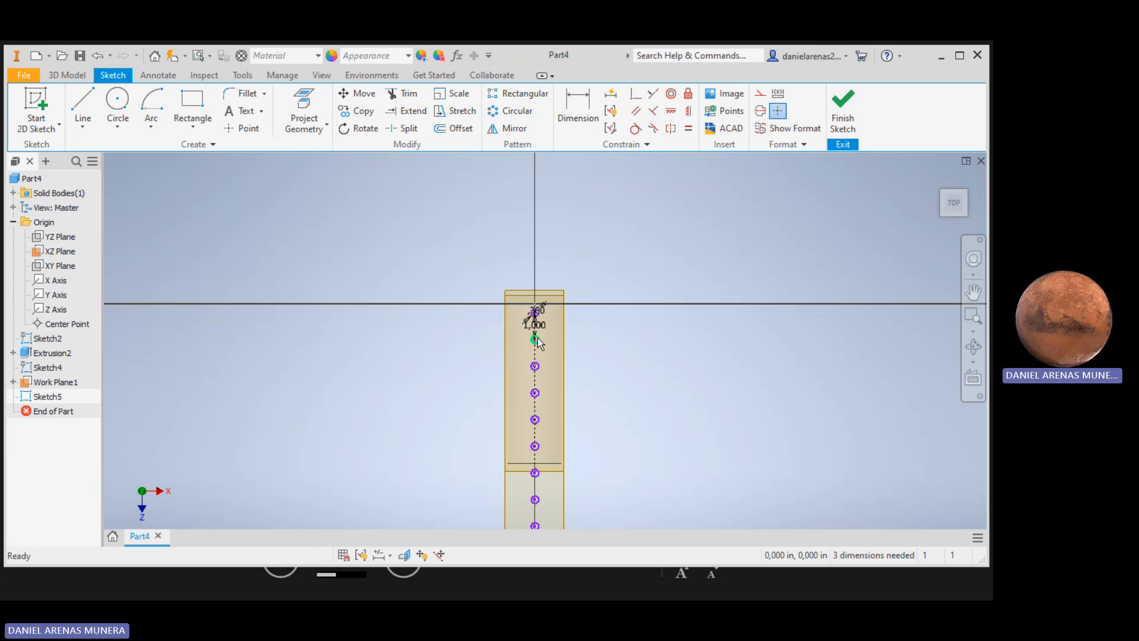
pyautogui.hotkey('ctrl', 'z')
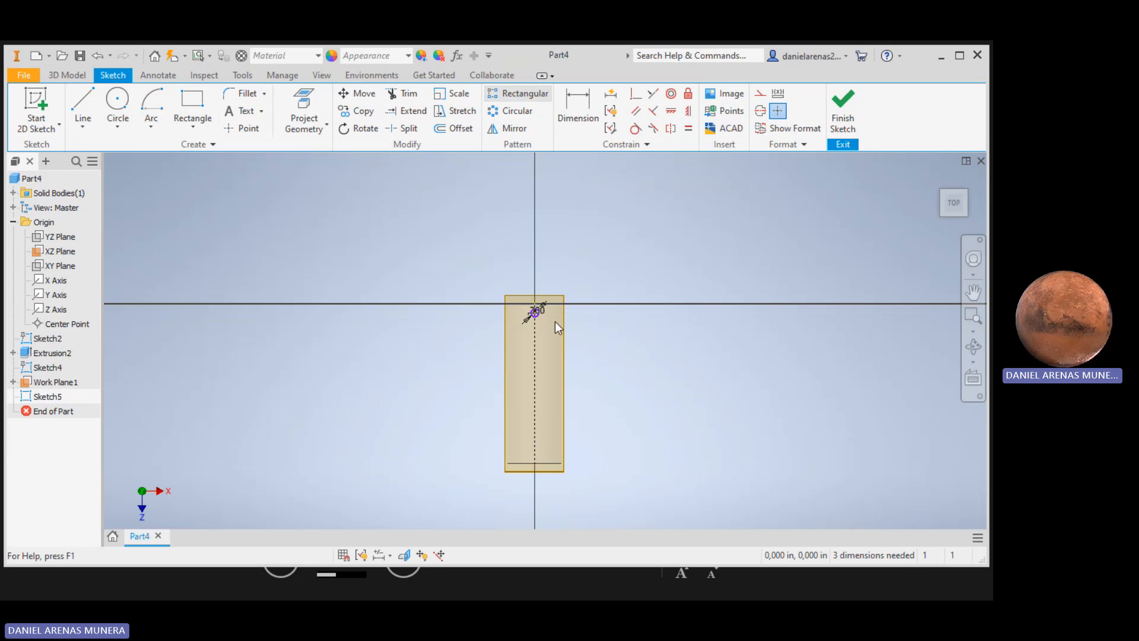
# Start a rectangular pattern for the circle, using the vertical construction line as the first direction.
pyautogui.click(518, 94)
pyautogui.scroll(-5, 538, 317)
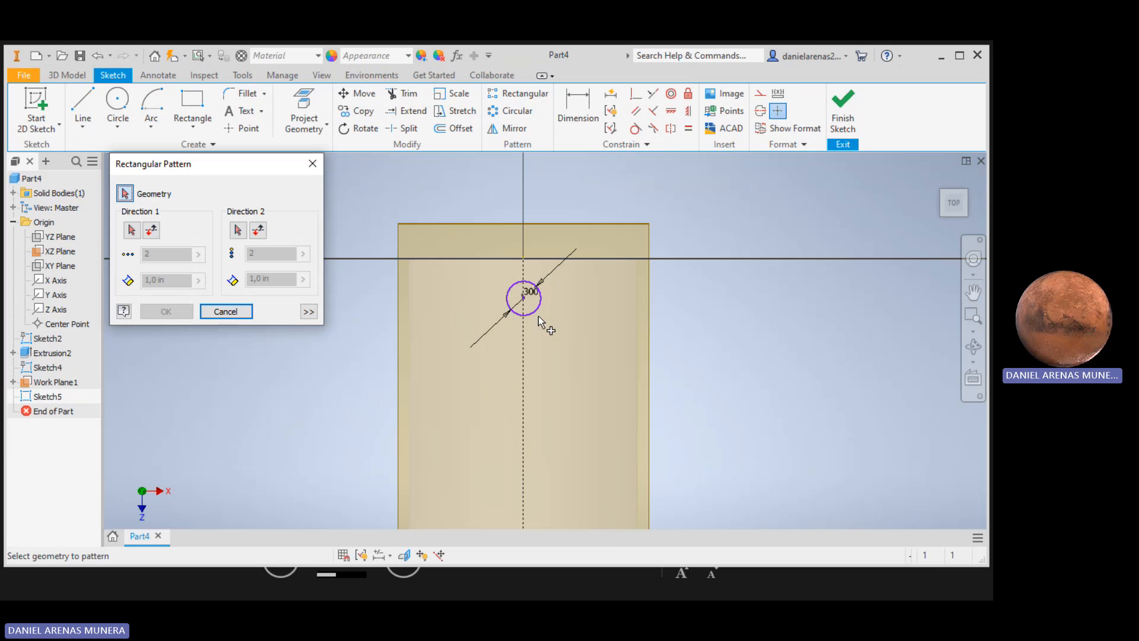
pyautogui.click(538, 315)
pyautogui.click(132, 231)
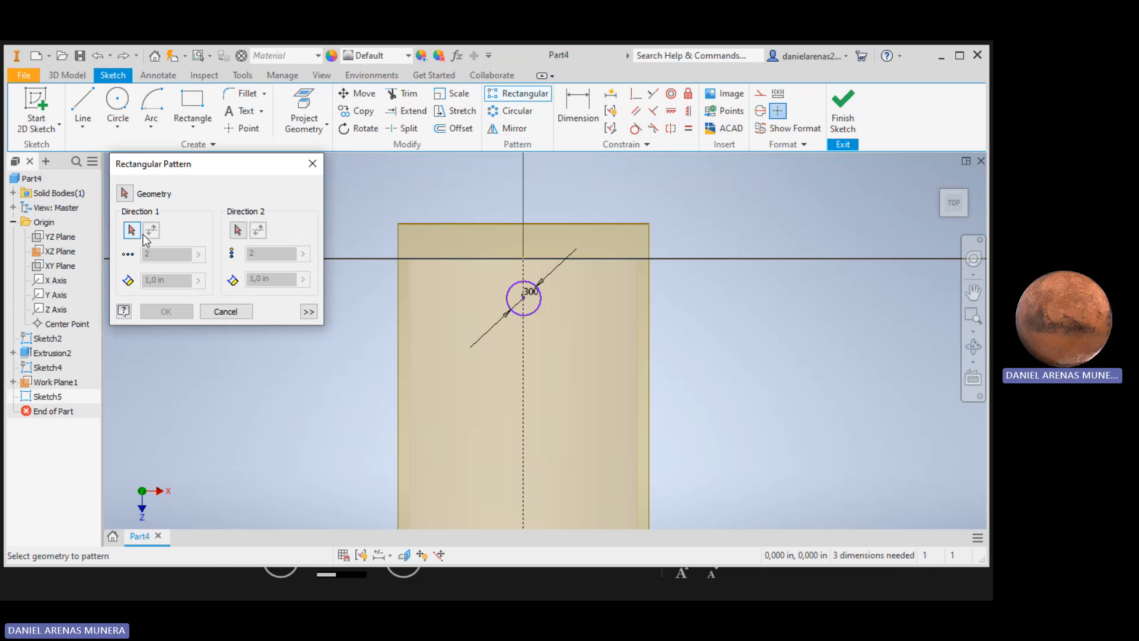
pyautogui.click(523, 358)
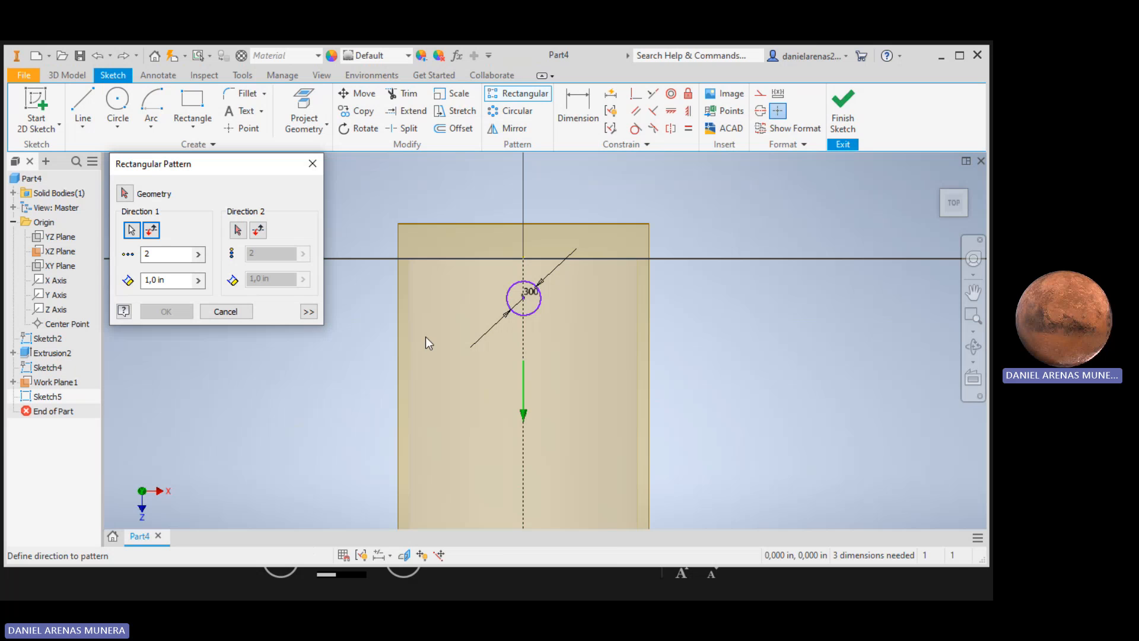
# Create a rectangular pattern of the sketched circle along the tube's centreline with 6 instances spaced 1.0 in apart.
pyautogui.doubleClick(155, 254)
pyautogui.write('6')
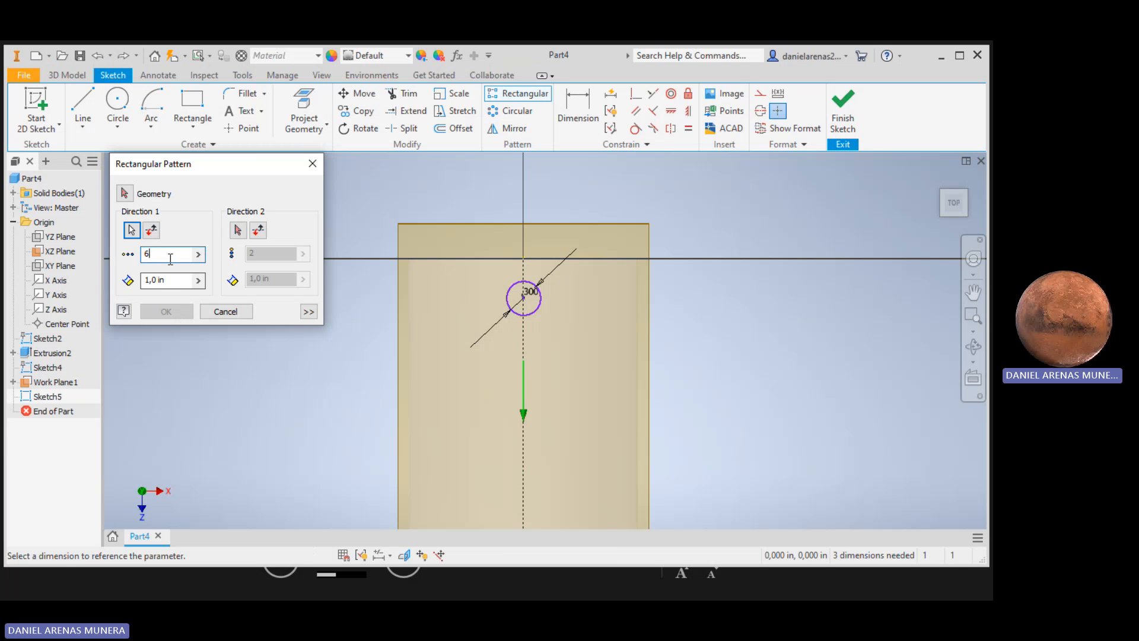
pyautogui.click(125, 193)
pyautogui.click(538, 313)
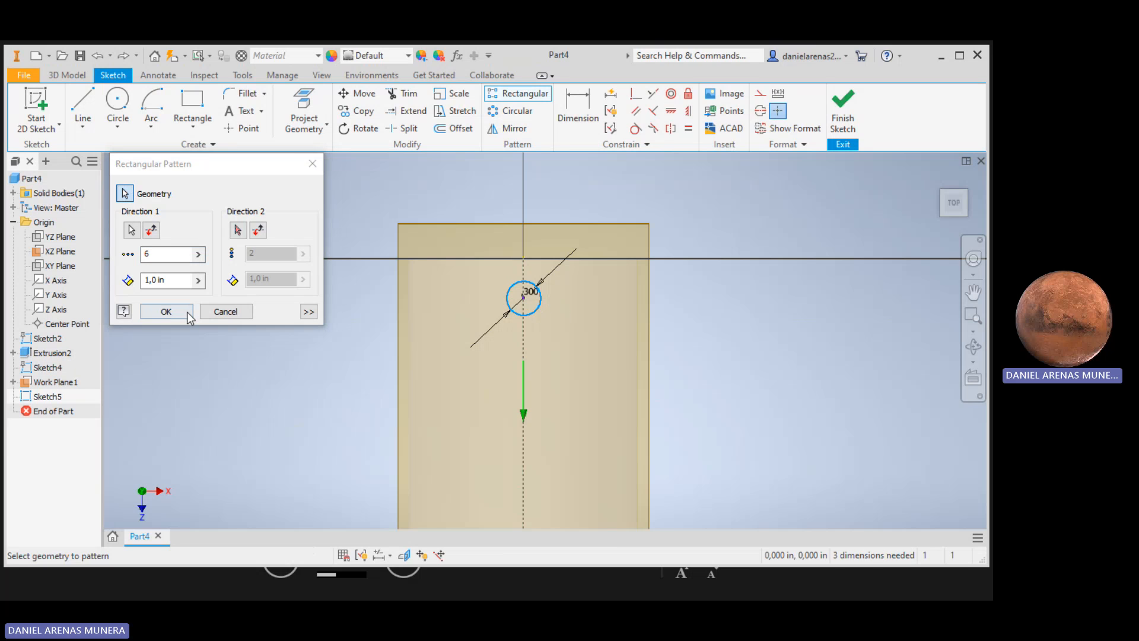
pyautogui.click(166, 312)
pyautogui.scroll(5, 544, 390)
pyautogui.moveTo(641, 449)
pyautogui.mouseDown(button='middle')
pyautogui.moveTo(595, 325)
pyautogui.moveTo(600, 371)
pyautogui.mouseUp(button='middle')
pyautogui.scroll(-6, 533, 353)
pyautogui.scroll(4, 532, 369)
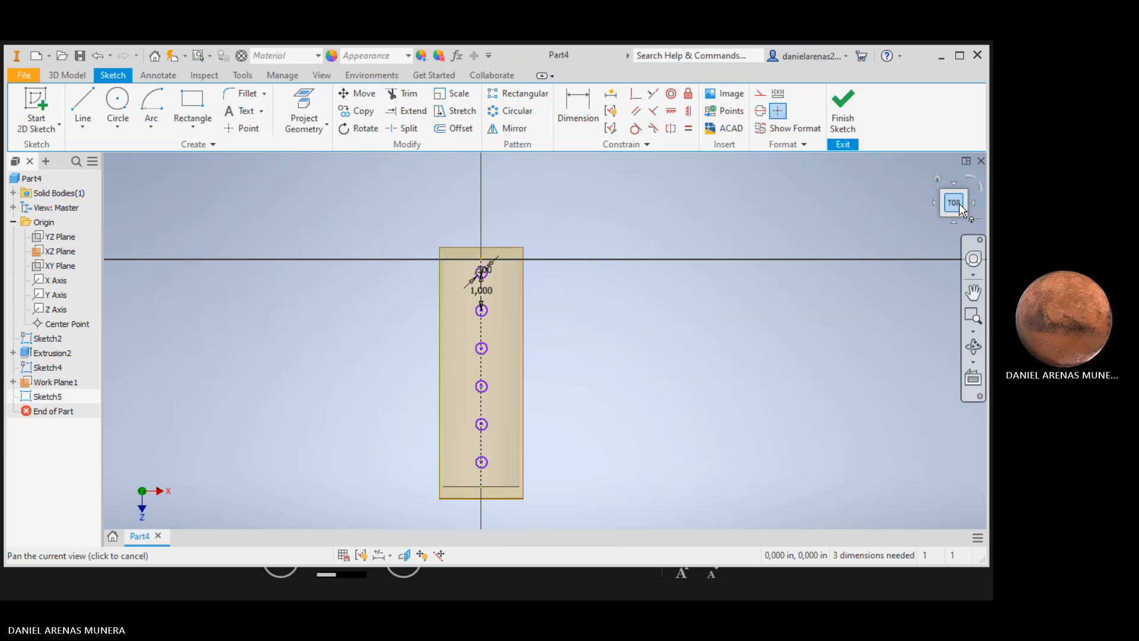
pyautogui.click(937, 178)
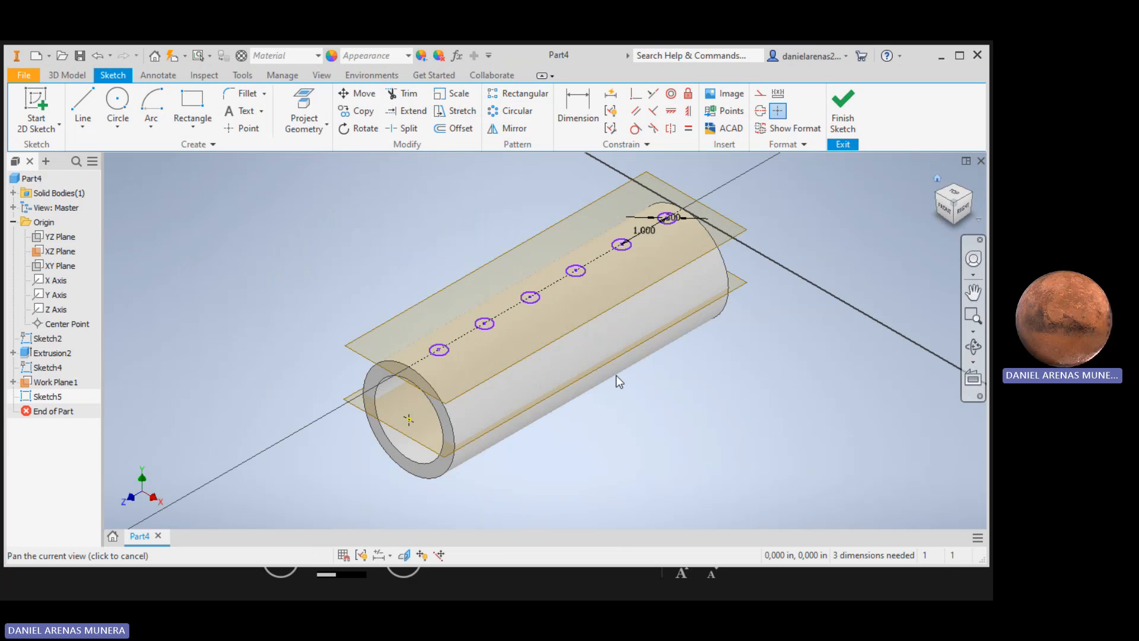
pyautogui.moveTo(616, 379); pyautogui.dragTo(591, 328, button='middle')
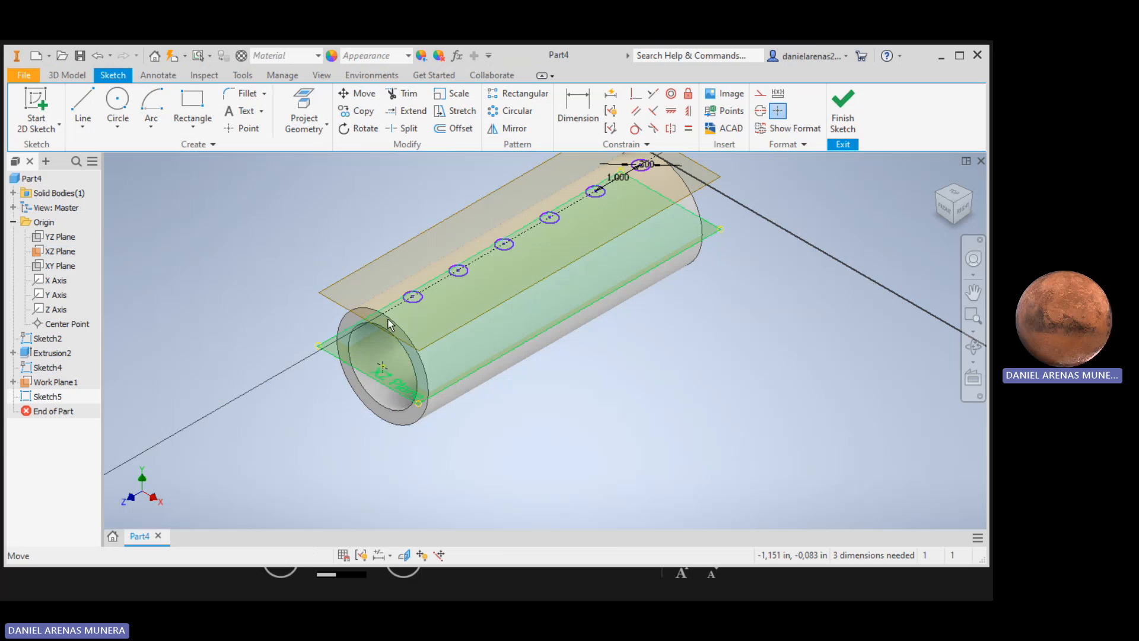
pyautogui.click(509, 111)
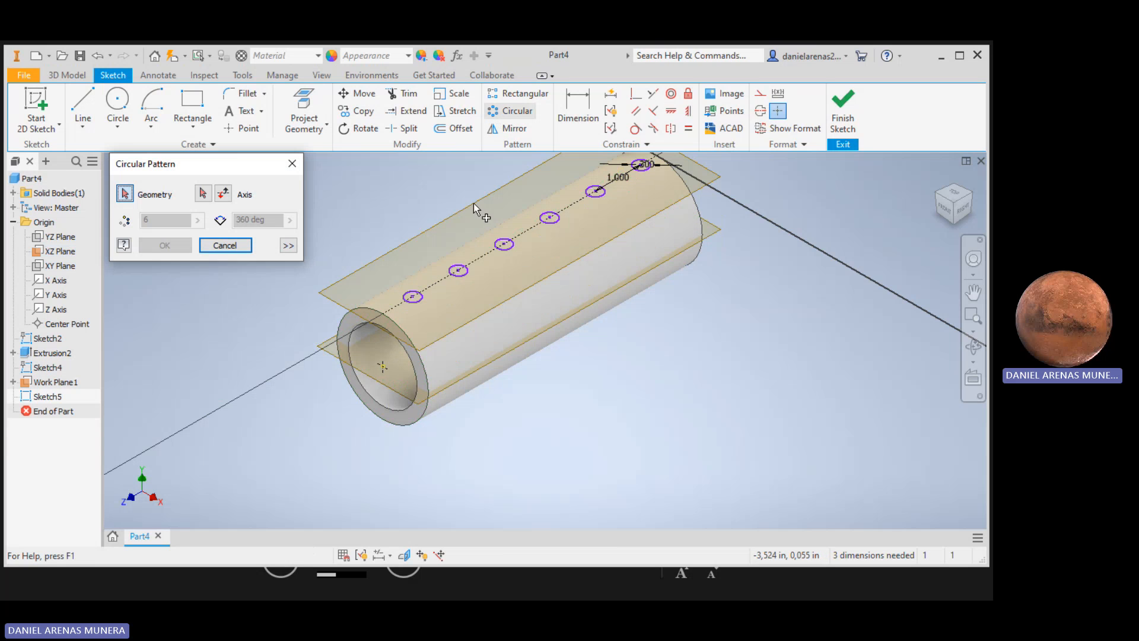
pyautogui.click(414, 297)
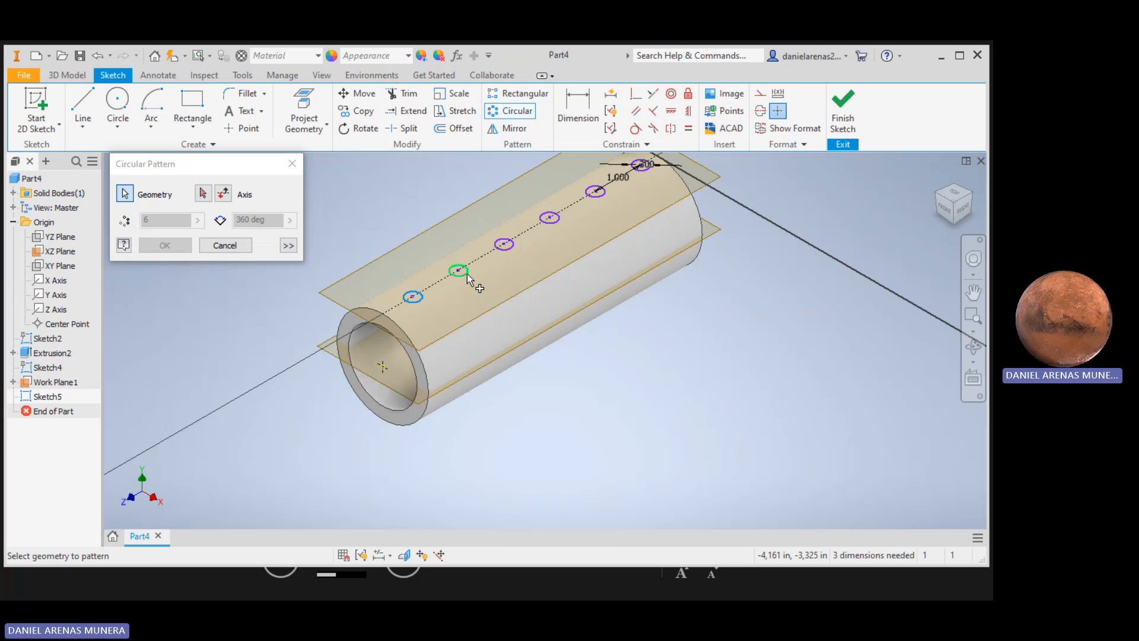
pyautogui.click(292, 163)
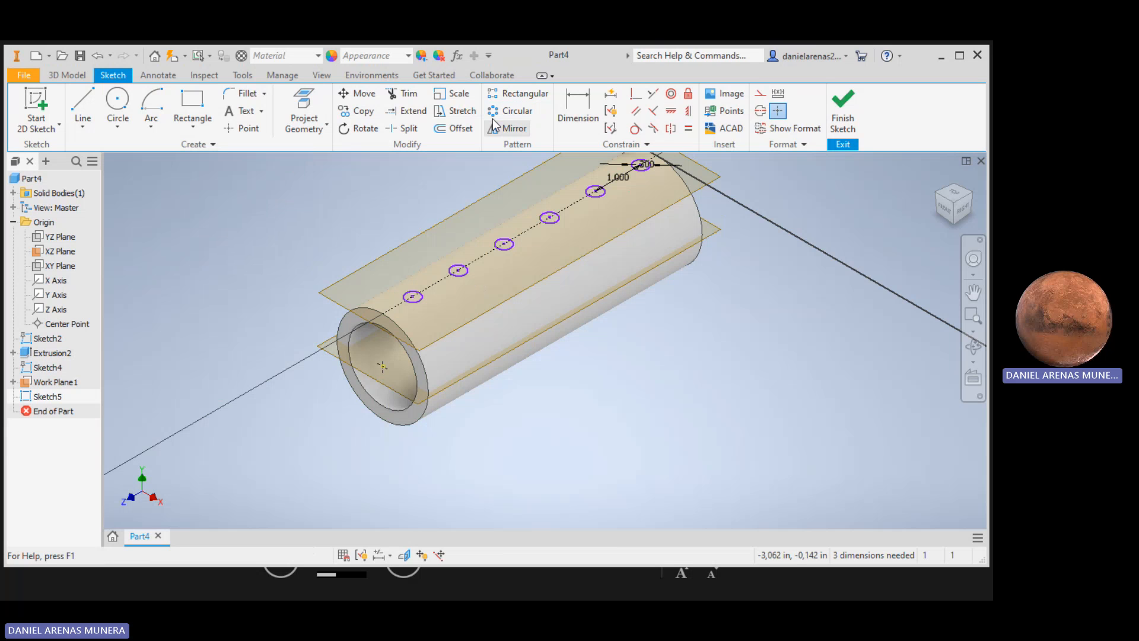
# Start an extrusion and select all six patterned circles above the tube as its profiles.
pyautogui.click(74, 79)
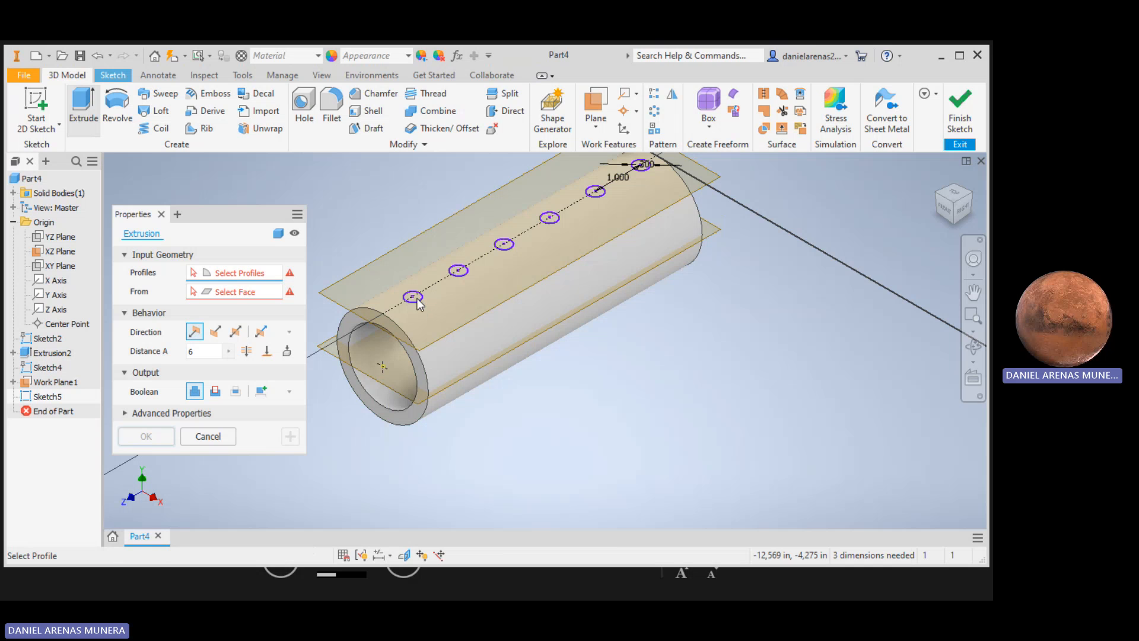
pyautogui.click(460, 271)
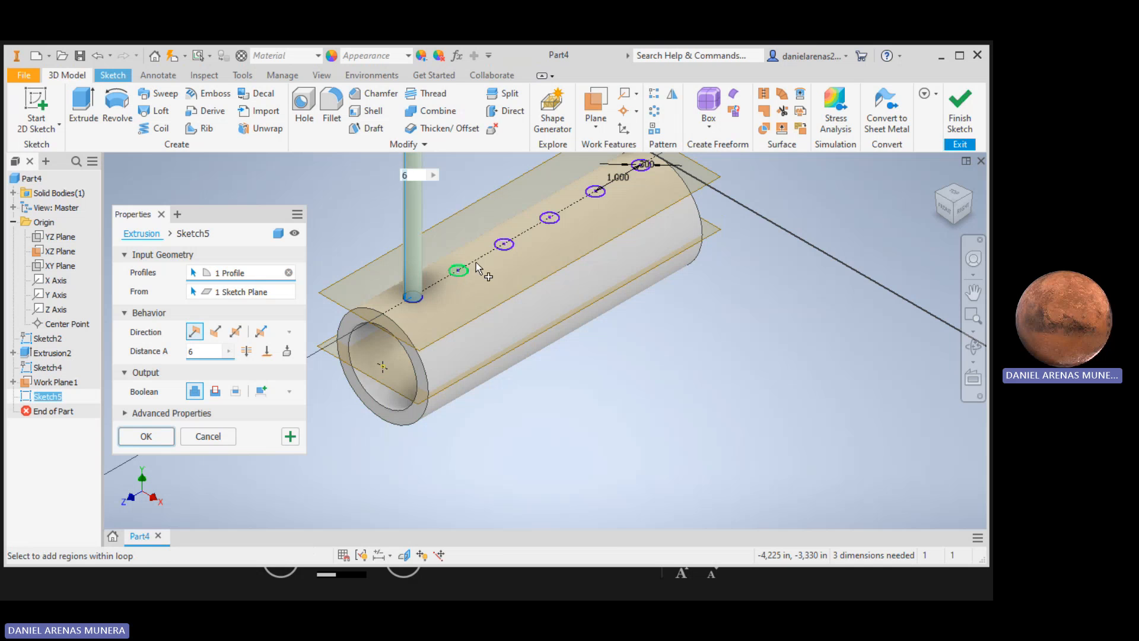
pyautogui.click(508, 243)
pyautogui.click(554, 219)
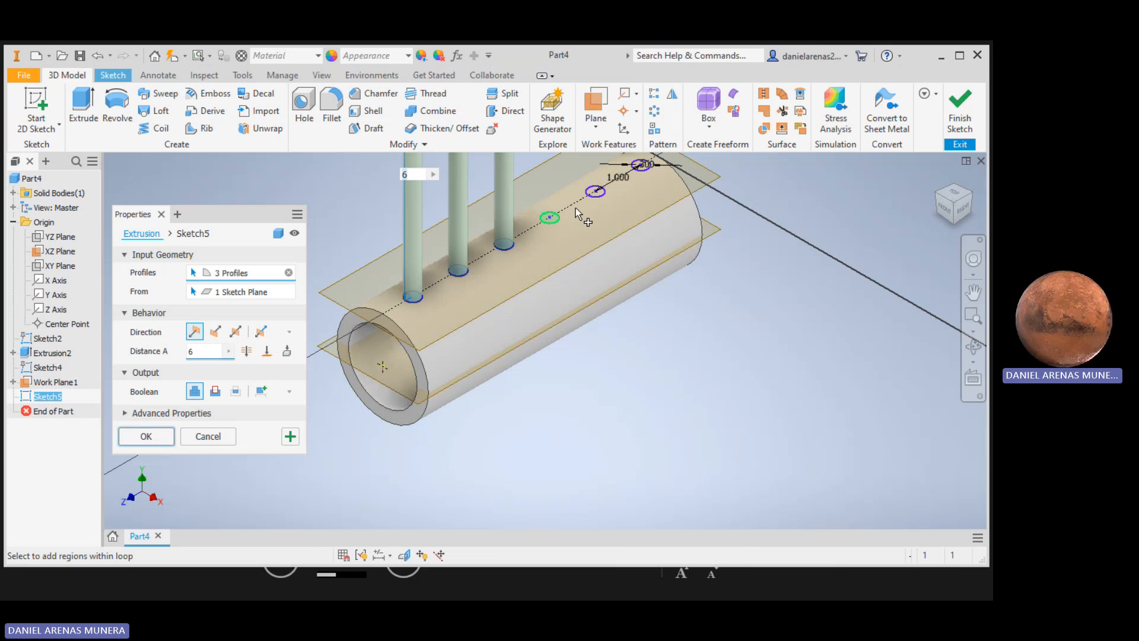
pyautogui.click(597, 192)
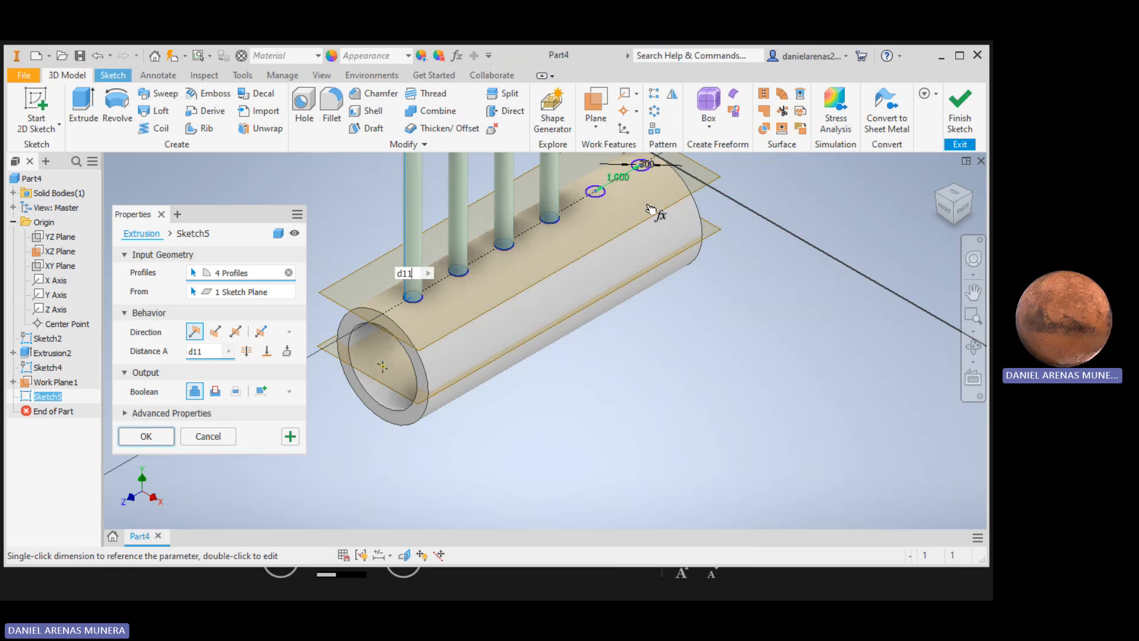
pyautogui.moveTo(742, 270); pyautogui.dragTo(725, 373, button='middle')
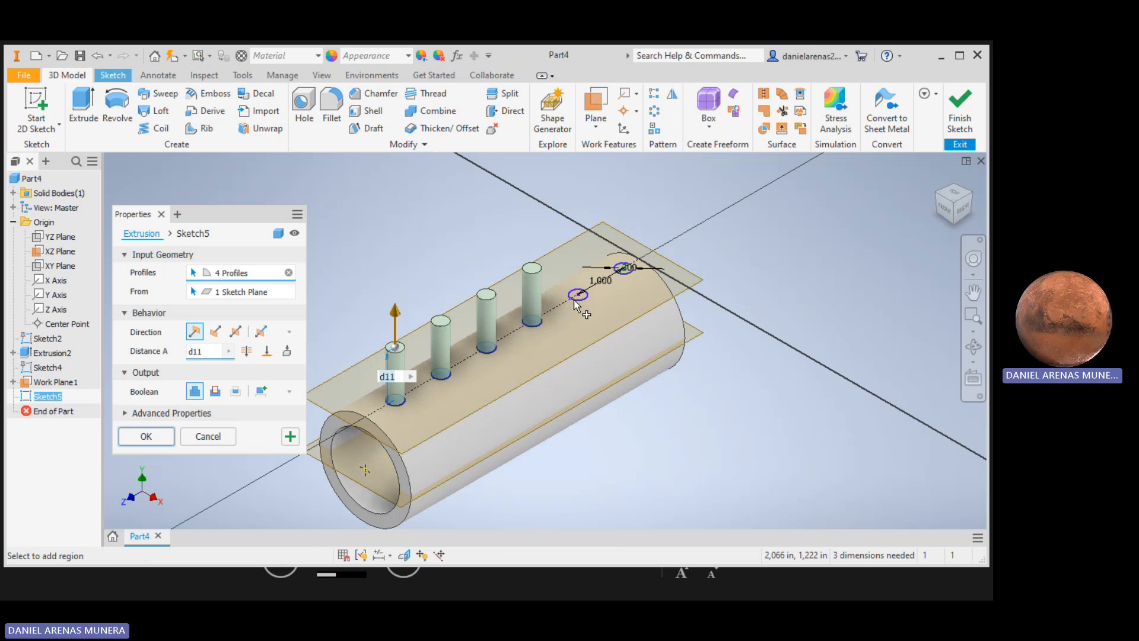
pyautogui.click(575, 296)
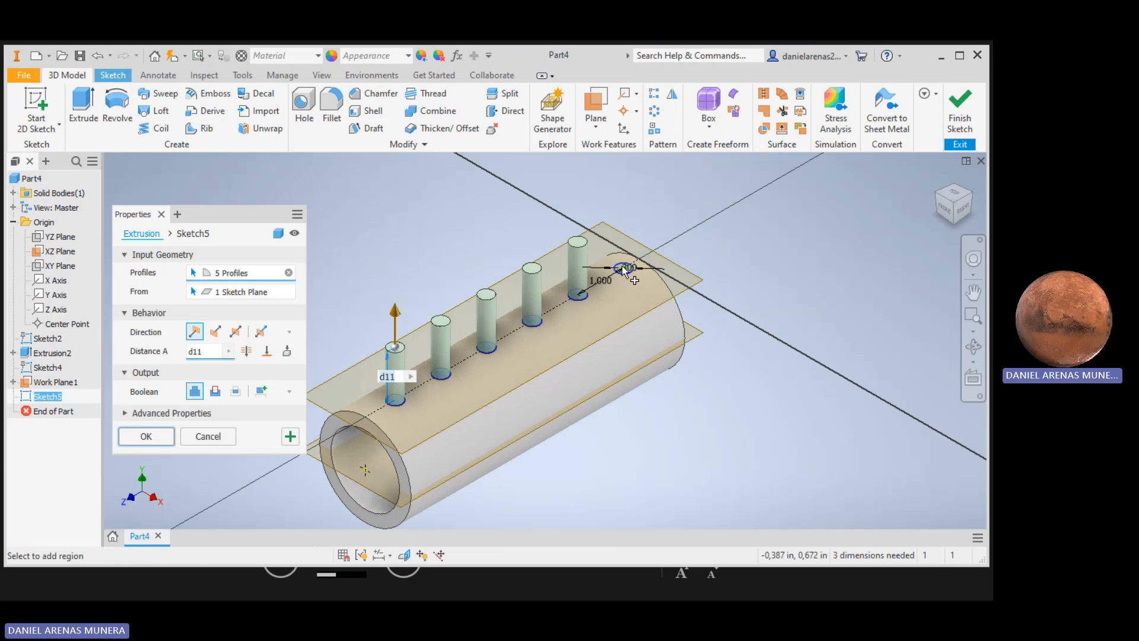
pyautogui.click(621, 265)
# Extrude the six circles as a Through All cut in the flipped direction, piercing the tube.
pyautogui.click(212, 331)
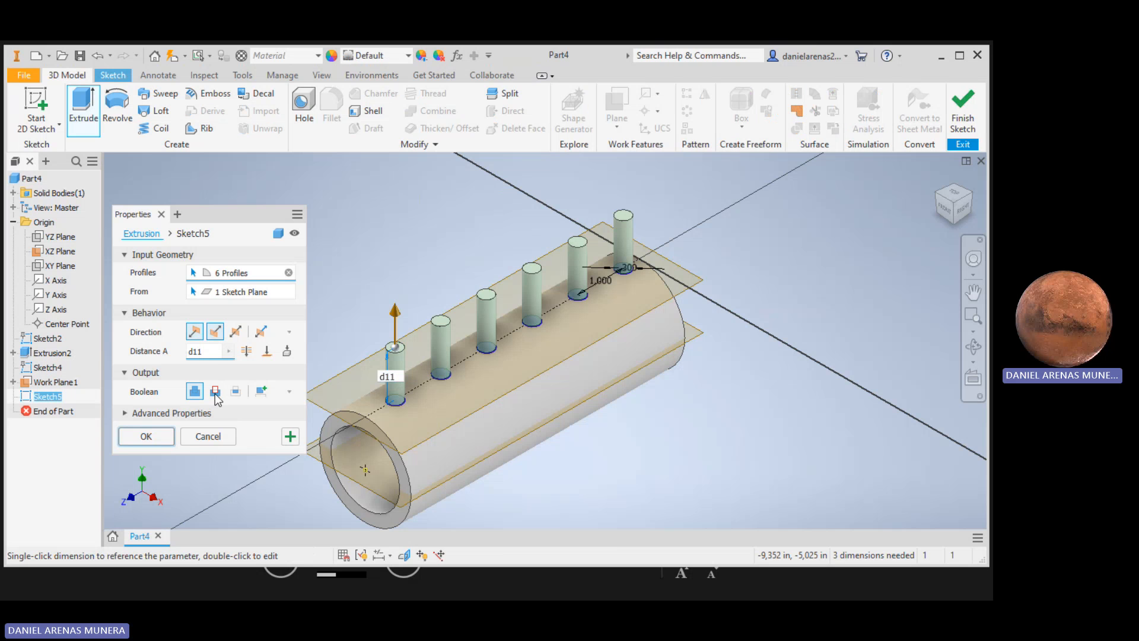
pyautogui.click(215, 393)
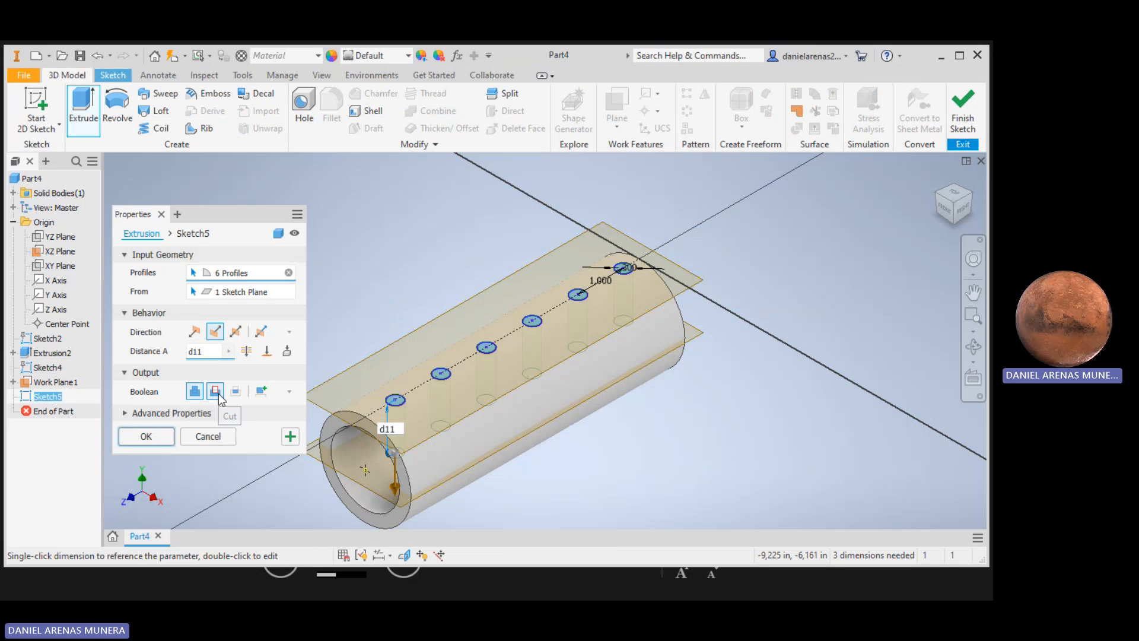
pyautogui.click(246, 351)
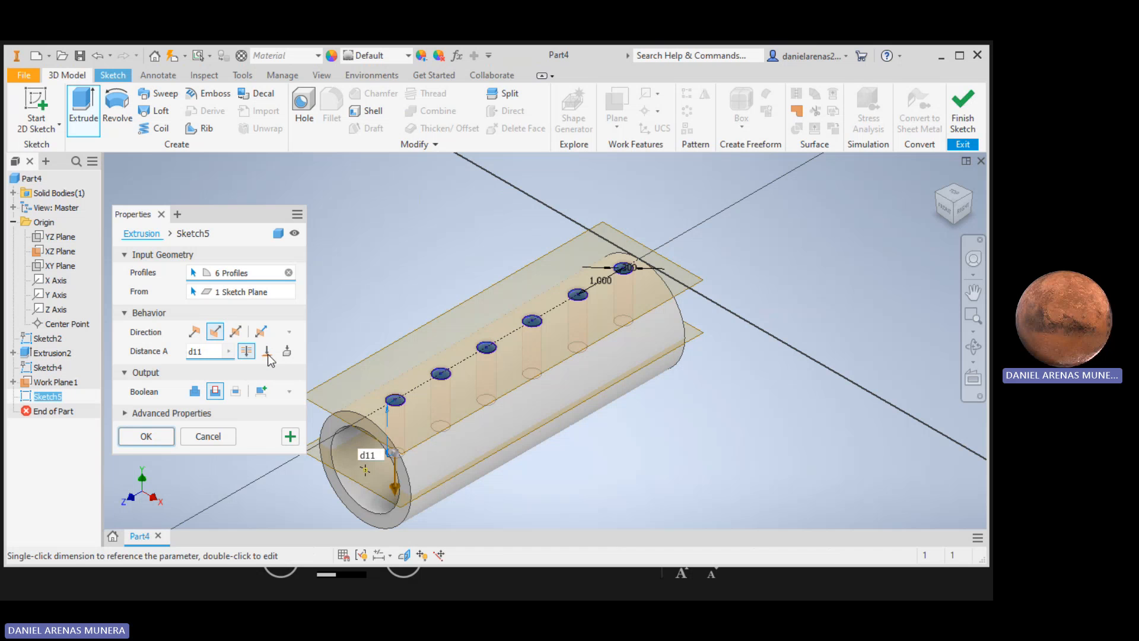
pyautogui.click(268, 353)
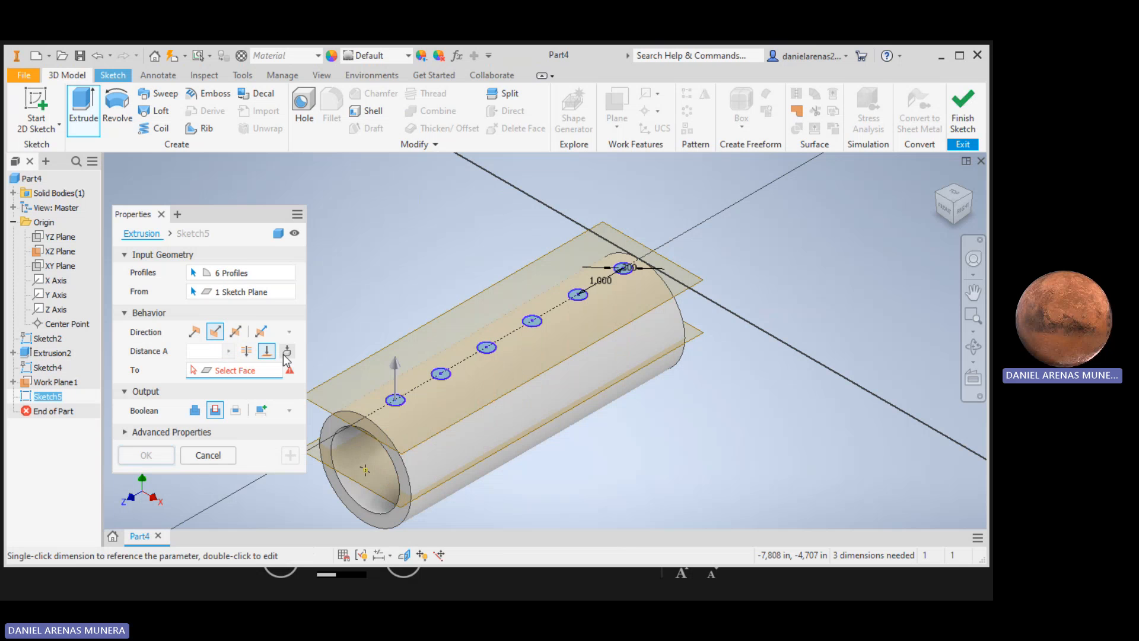
pyautogui.click(247, 353)
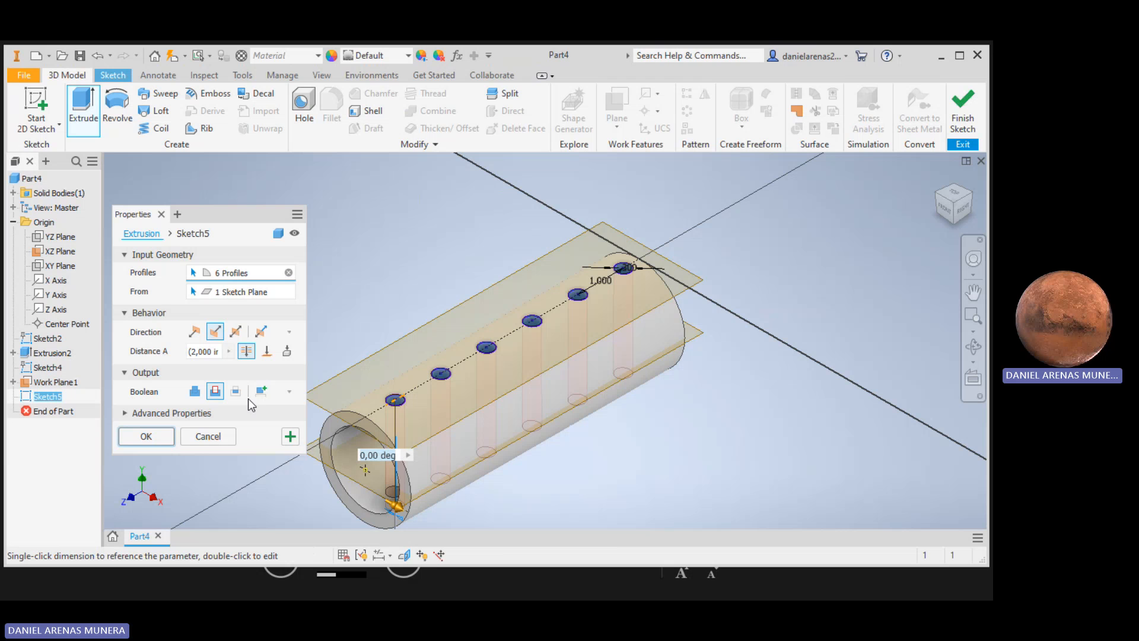
pyautogui.click(168, 435)
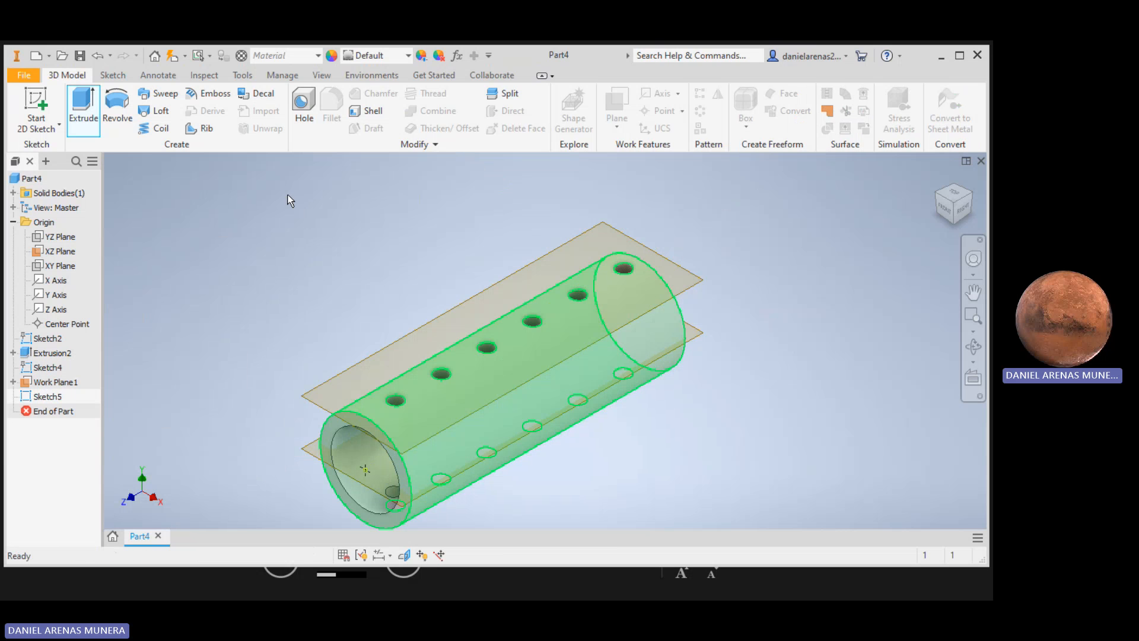
pyautogui.click(116, 75)
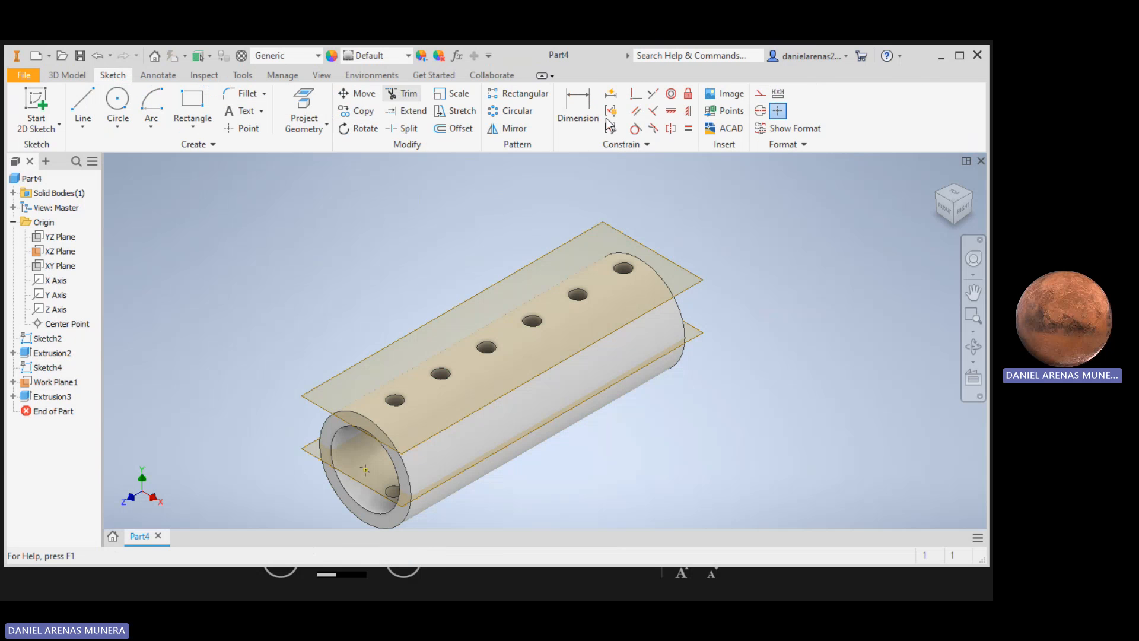
pyautogui.click(68, 75)
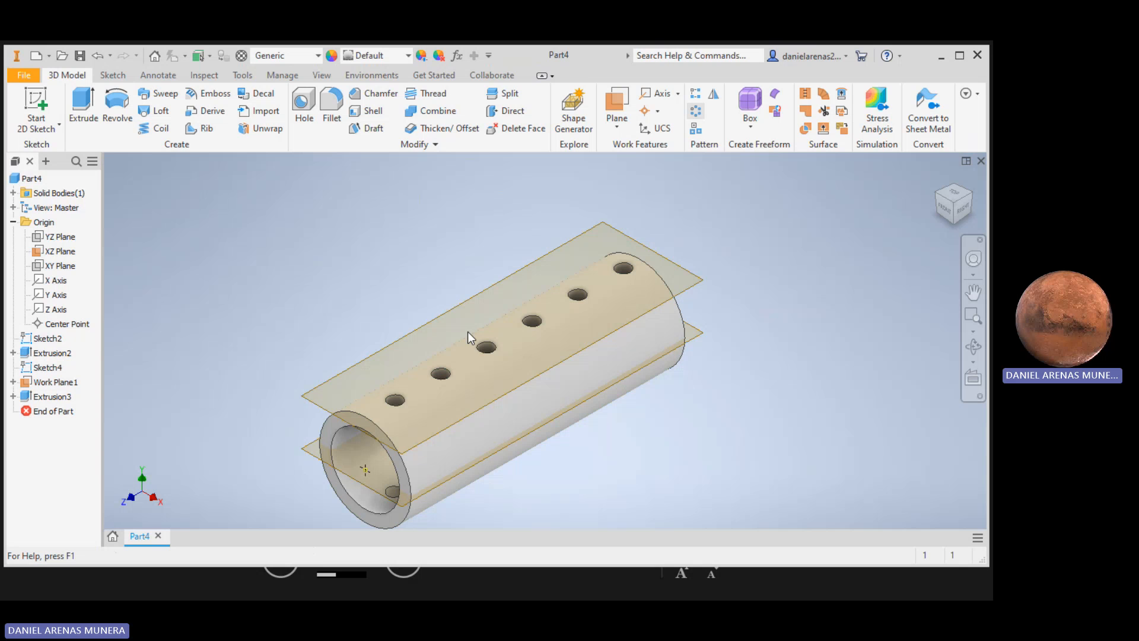
pyautogui.hotkey('ctrl', 'shift', 'o')
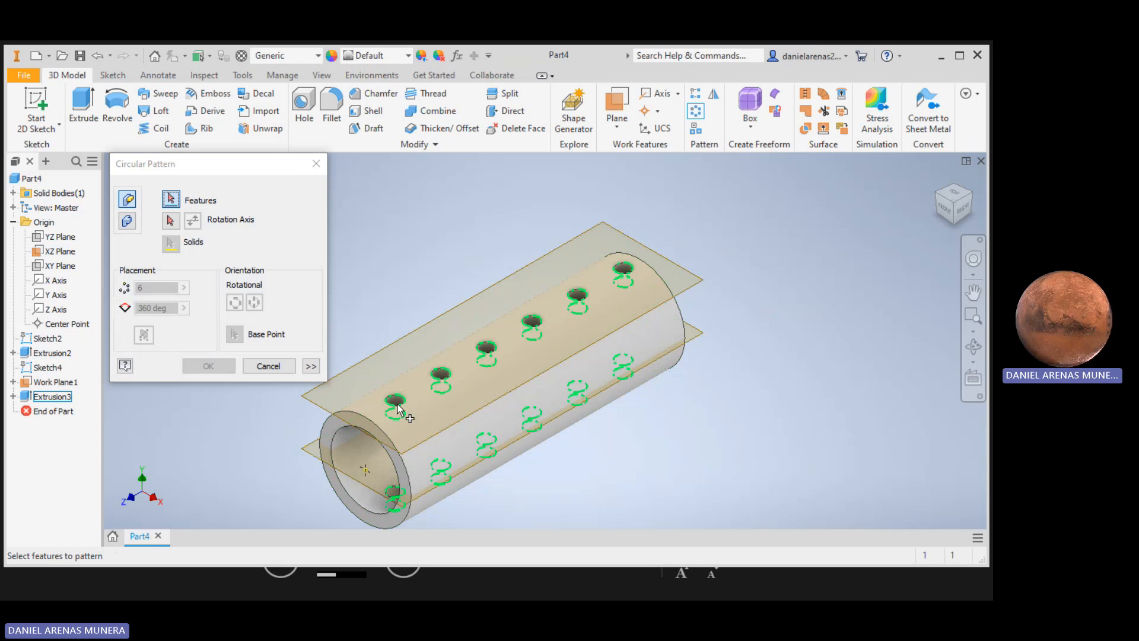
pyautogui.click(396, 408)
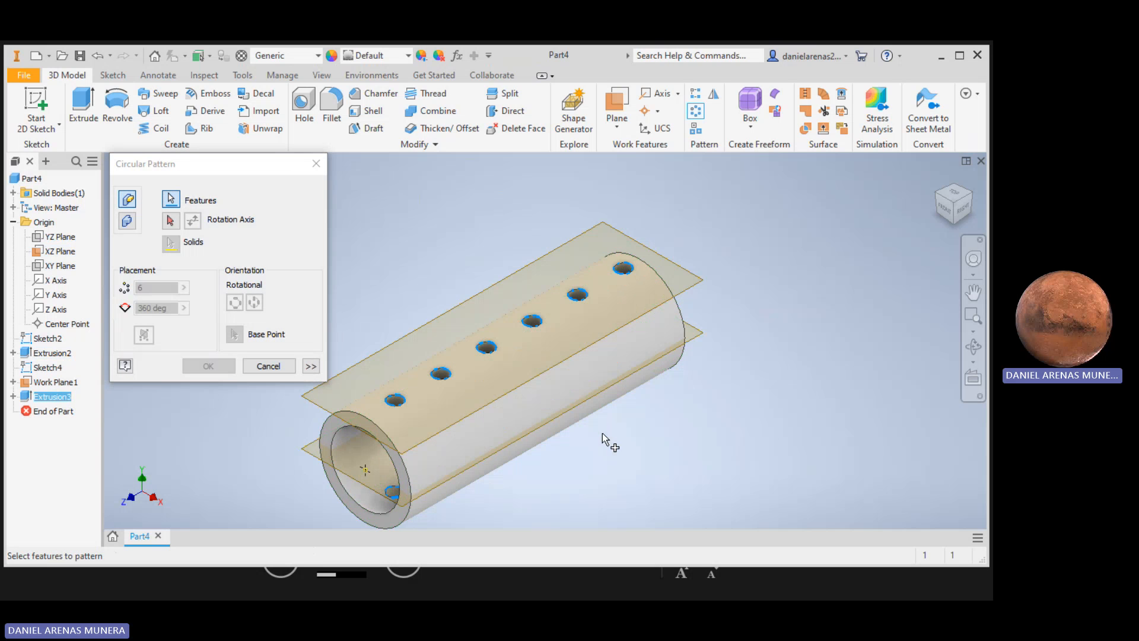
pyautogui.click(170, 222)
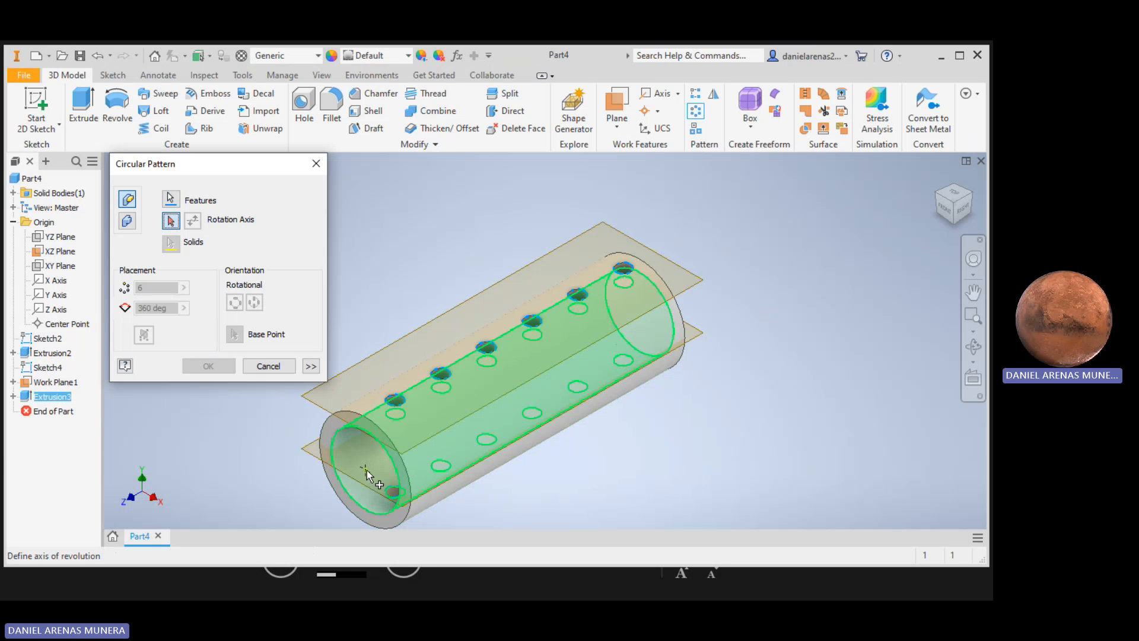
pyautogui.scroll(-5, 365, 471)
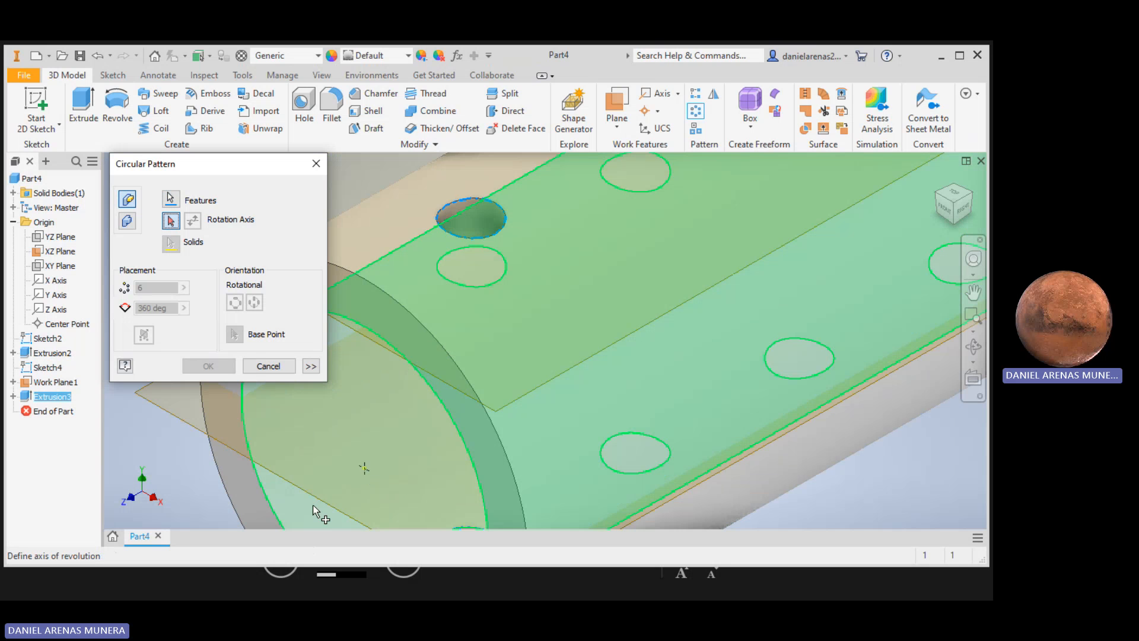
pyautogui.scroll(5, 365, 472)
pyautogui.scroll(2, 363, 475)
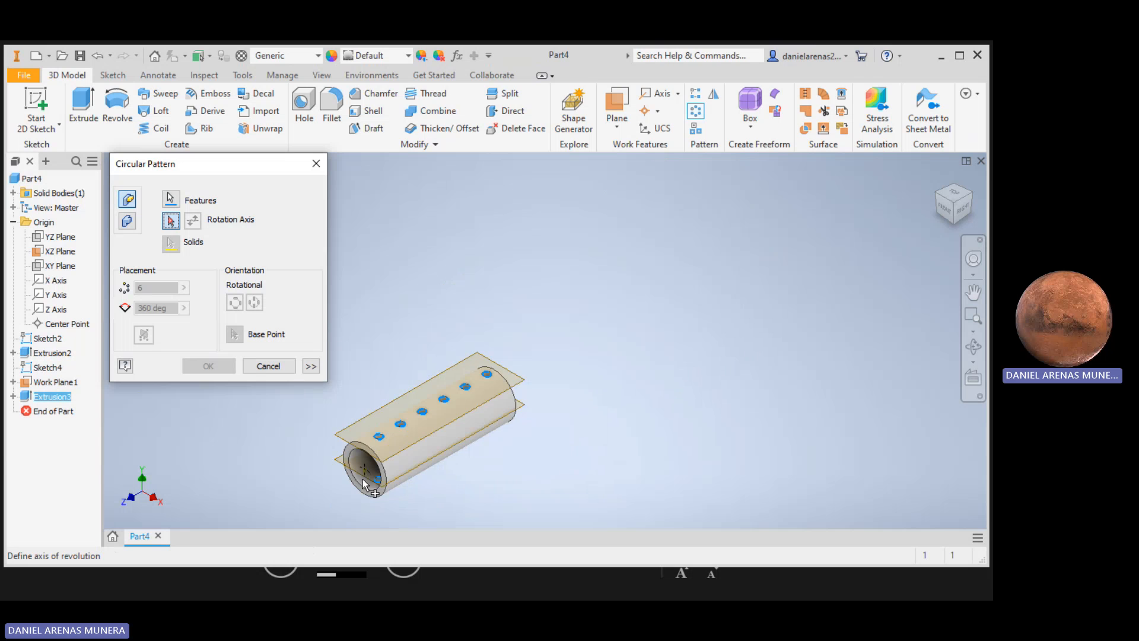
pyautogui.scroll(-5, 363, 471)
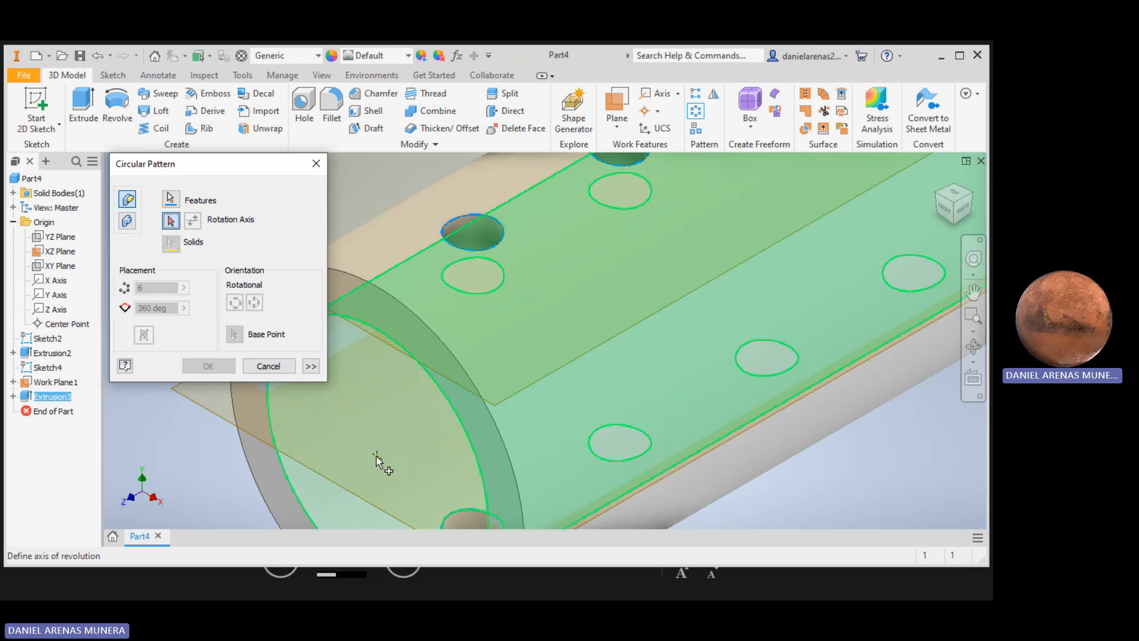
pyautogui.scroll(5, 376, 457)
pyautogui.press('Escape')
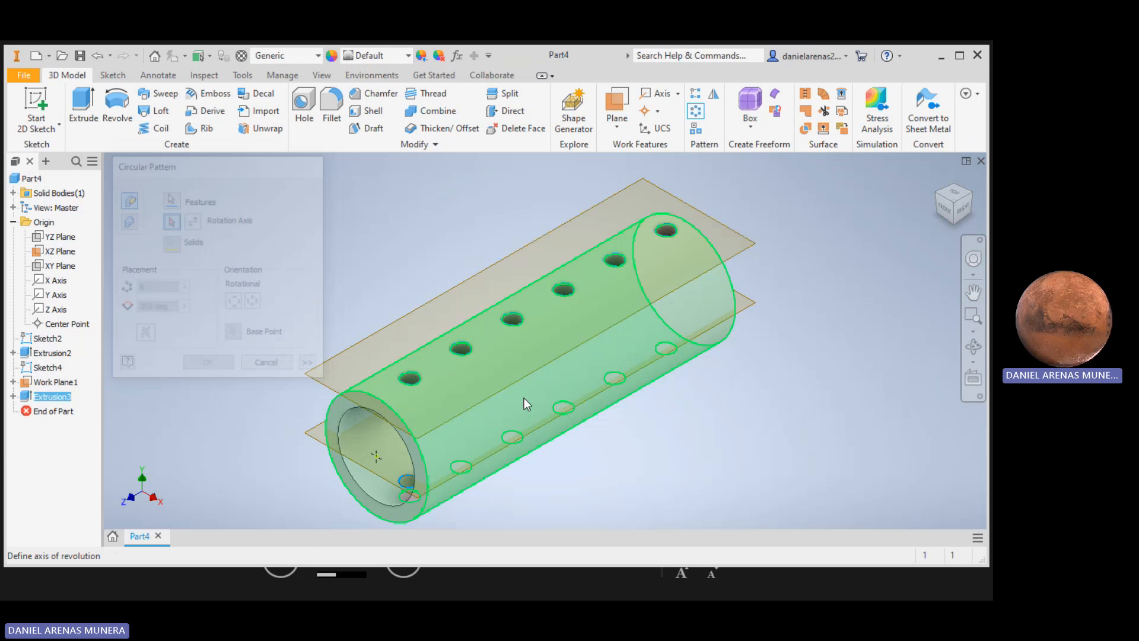
# On the work plane above the tube, sketch a construction line from the origin through the row of holes to near the tube's opposite end.
pyautogui.click(36, 106)
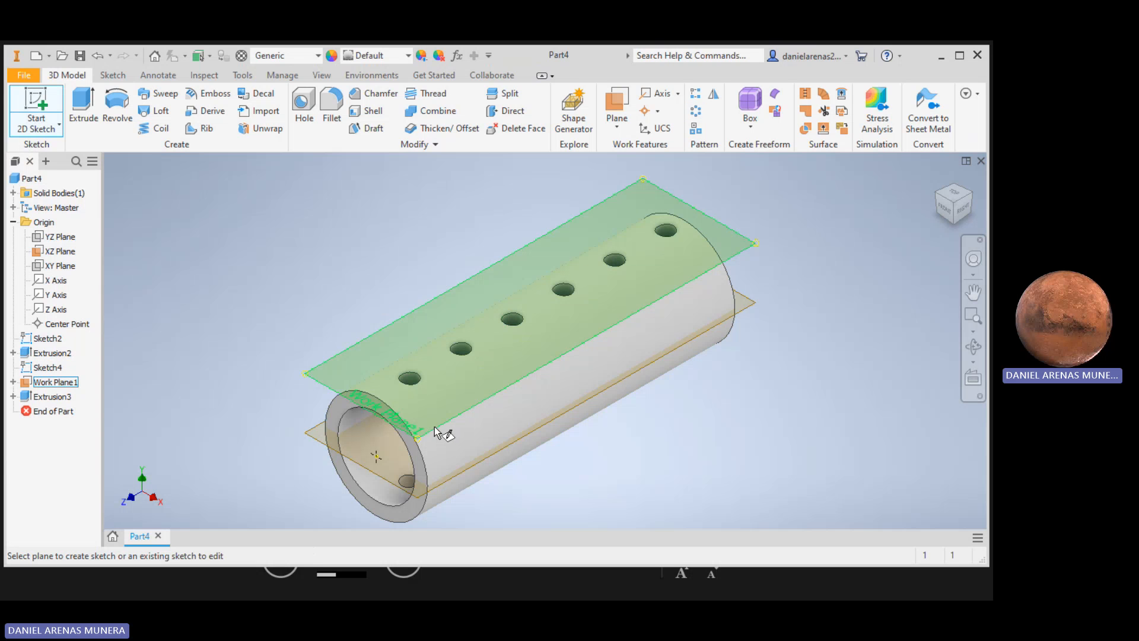
pyautogui.click(434, 426)
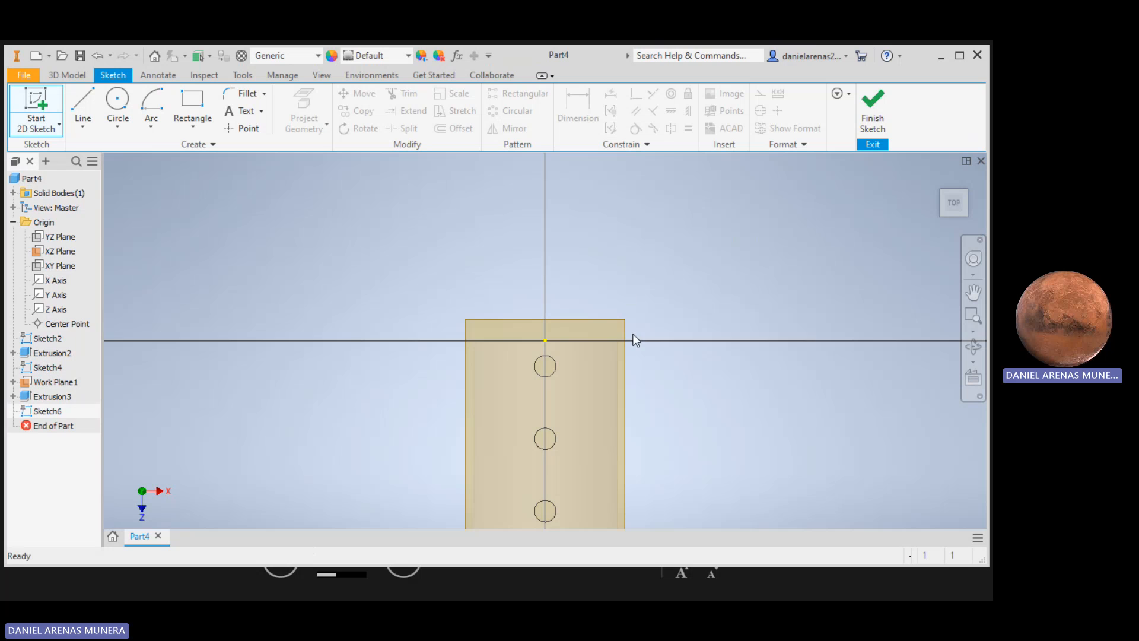
pyautogui.scroll(-8, 636, 372)
pyautogui.scroll(8, 629, 373)
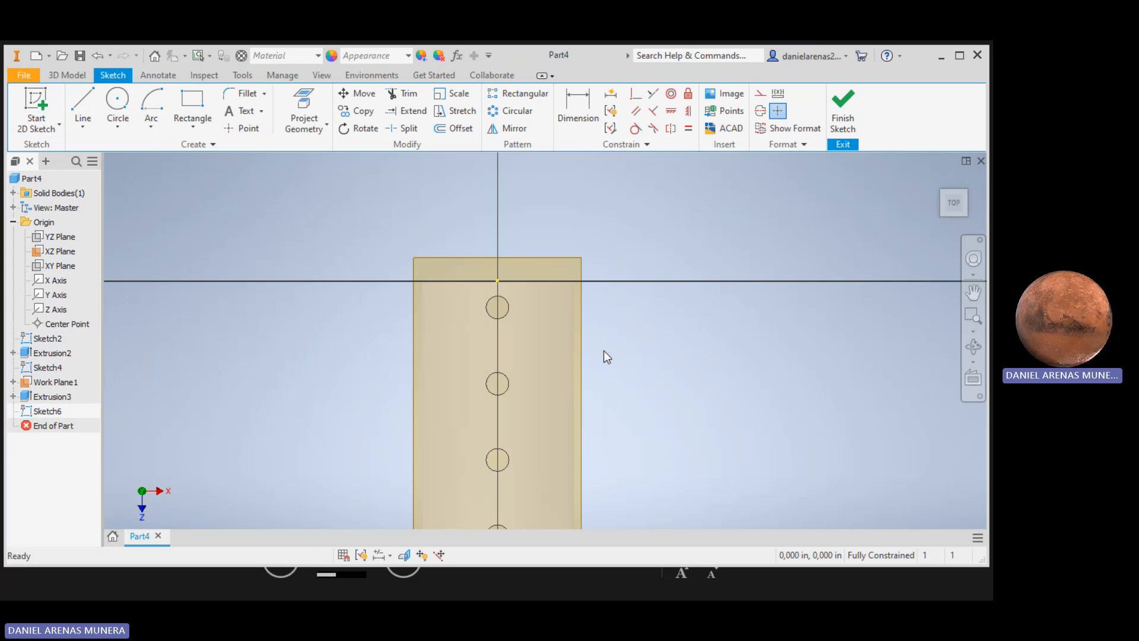
pyautogui.scroll(3, 608, 356)
pyautogui.moveTo(633, 364); pyautogui.dragTo(585, 277, button='middle')
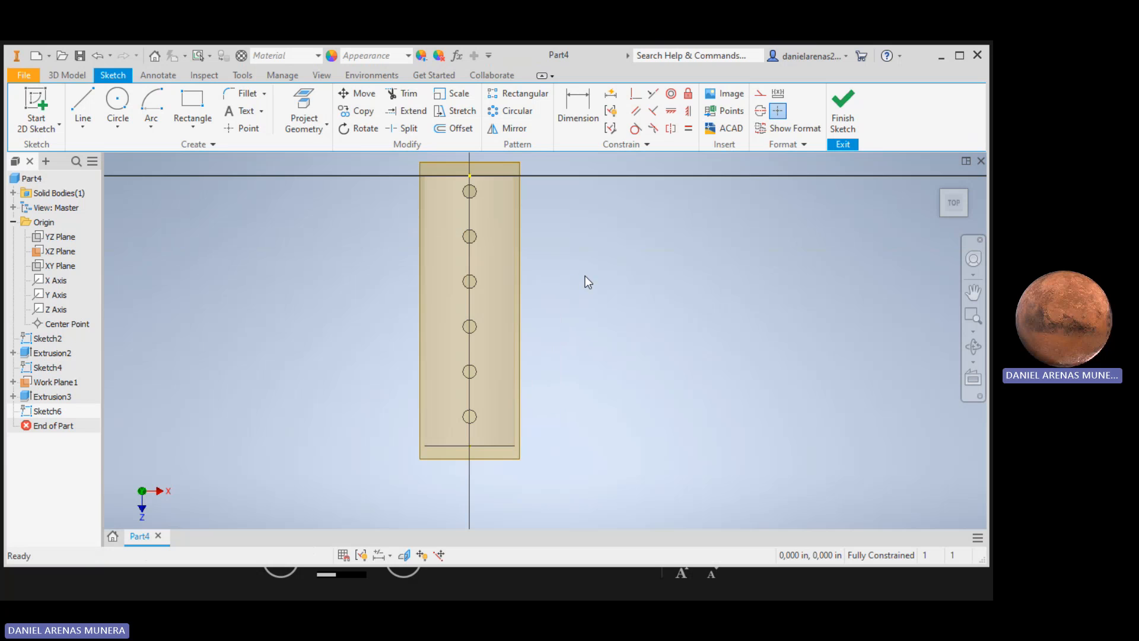
pyautogui.click(92, 102)
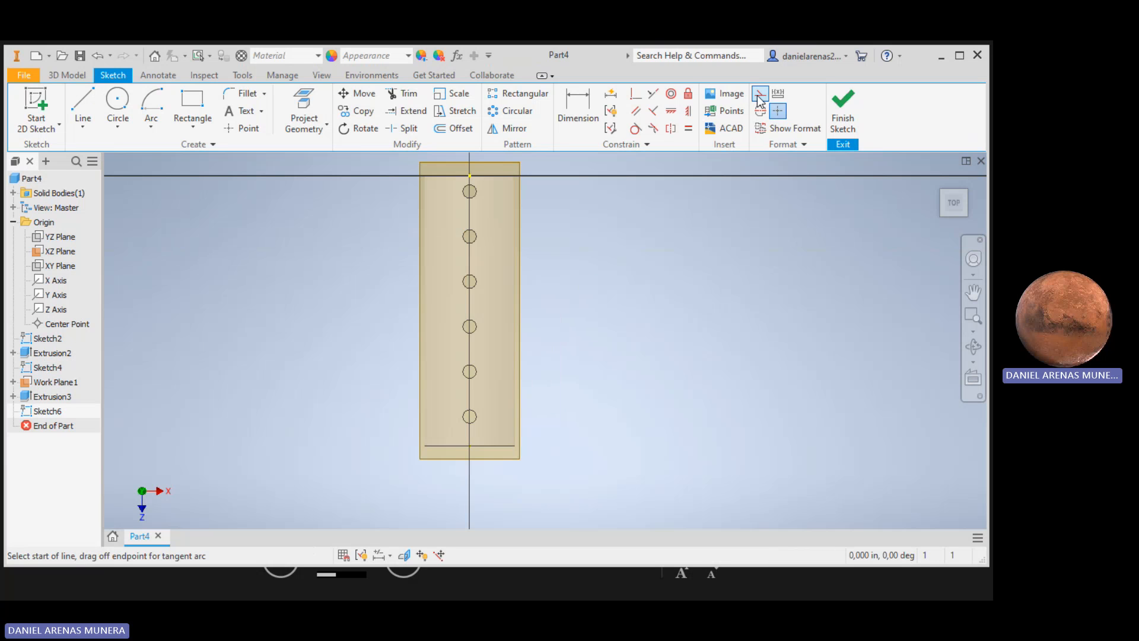
pyautogui.click(469, 175)
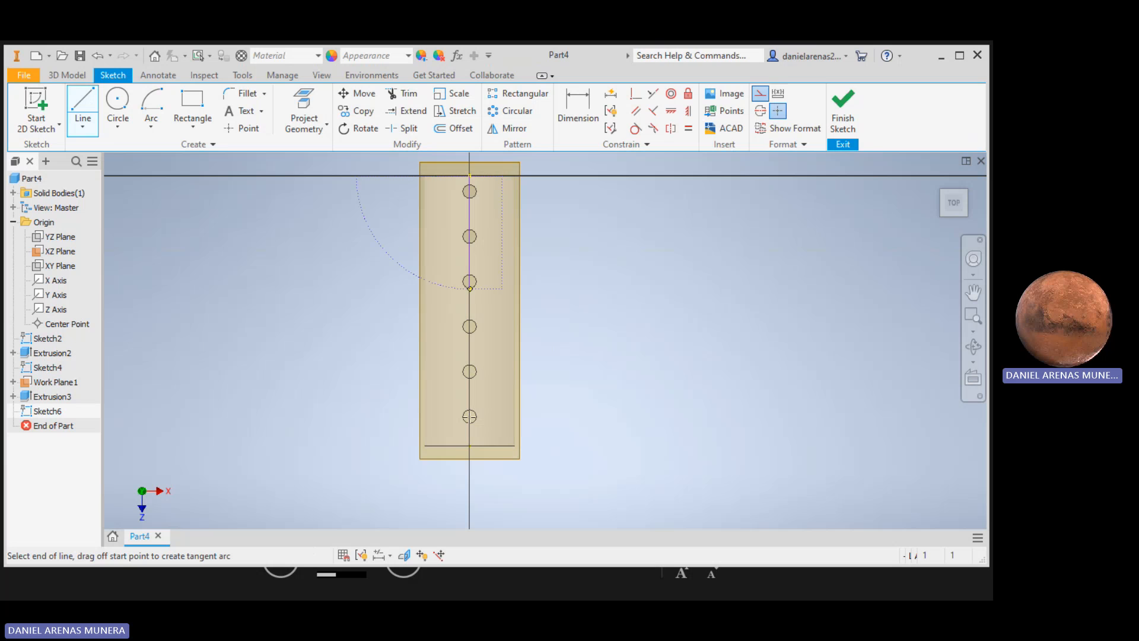
pyautogui.click(470, 443)
pyautogui.press('Escape')
pyautogui.click(844, 118)
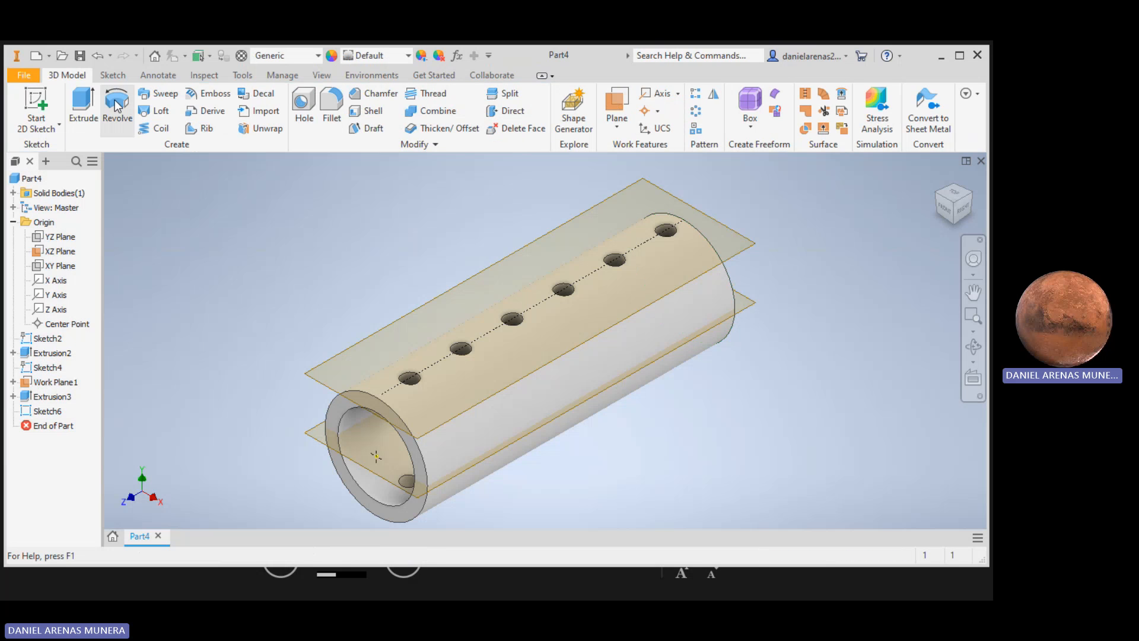
# Start a circular pattern with the six-hole through cut as the feature and activate the rotation axis selection.
pyautogui.click(695, 128)
pyautogui.click(415, 378)
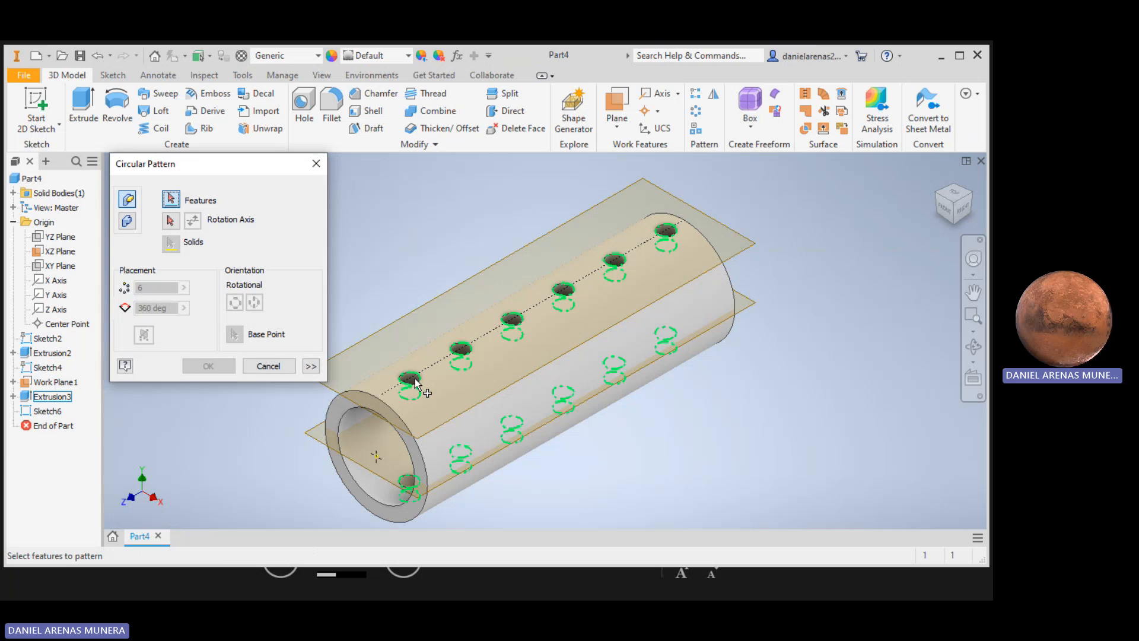
pyautogui.click(171, 220)
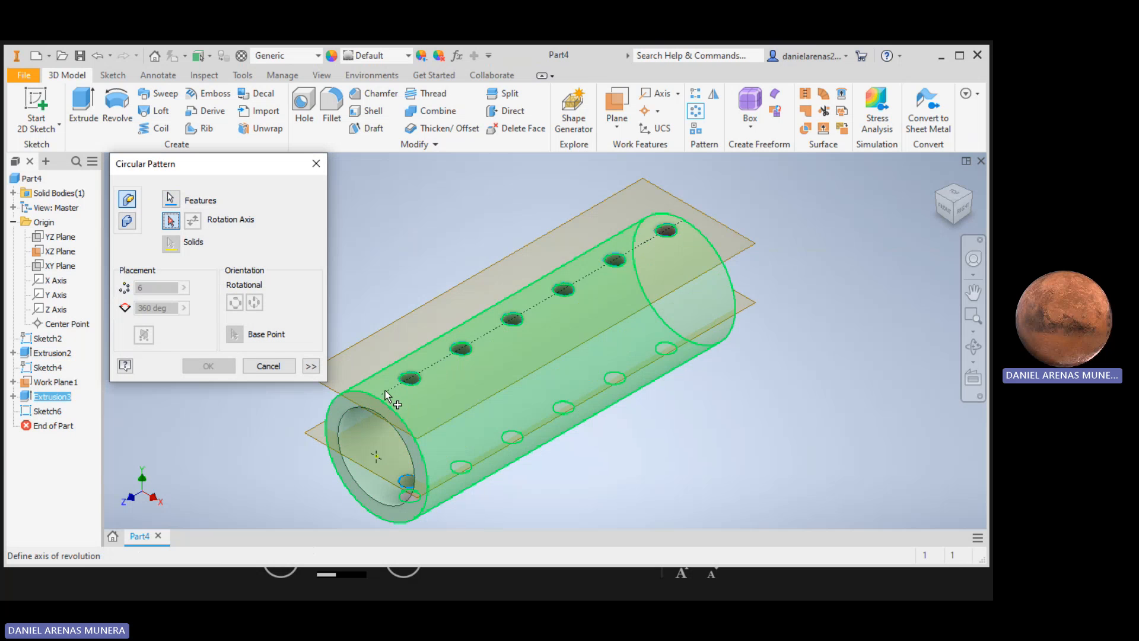
pyautogui.scroll(5, 390, 396)
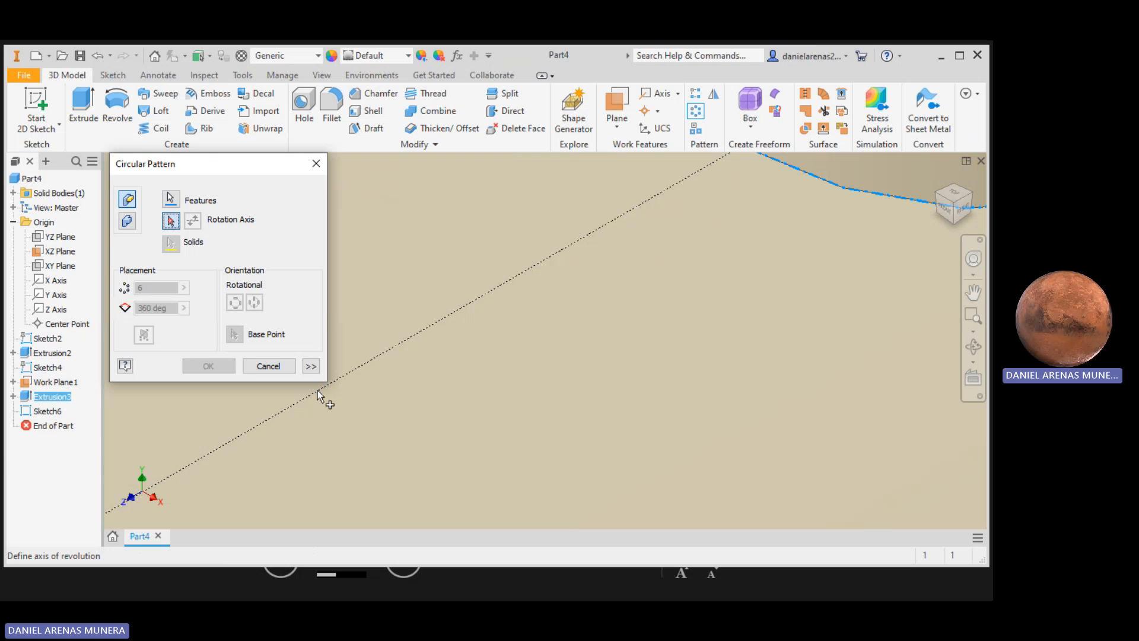
pyautogui.scroll(-3, 290, 408)
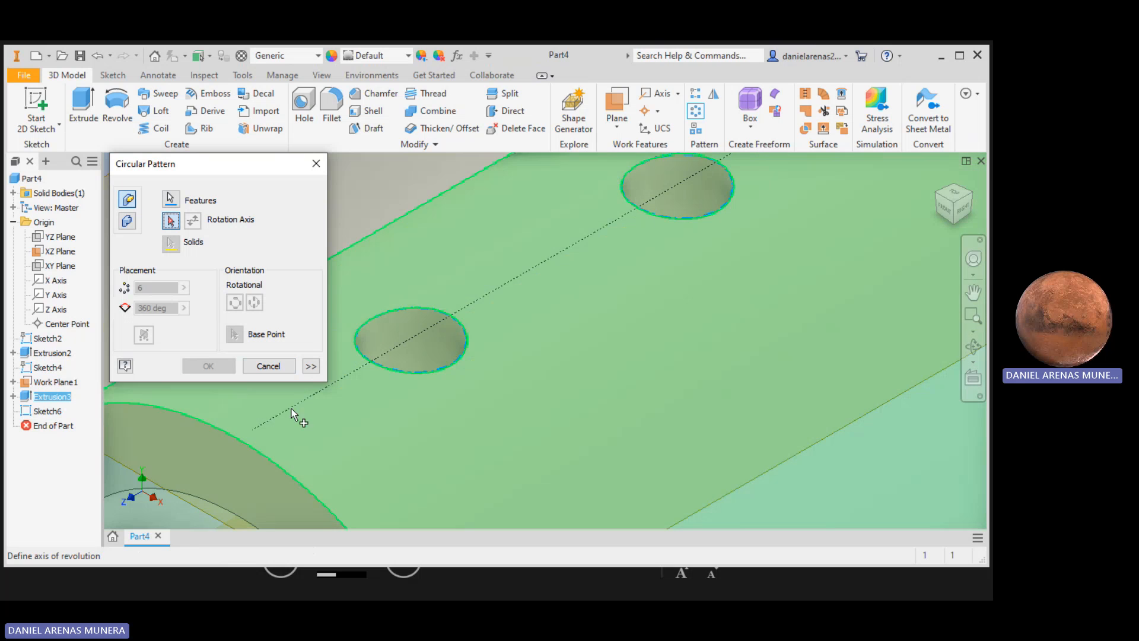
pyautogui.scroll(4, 408, 340)
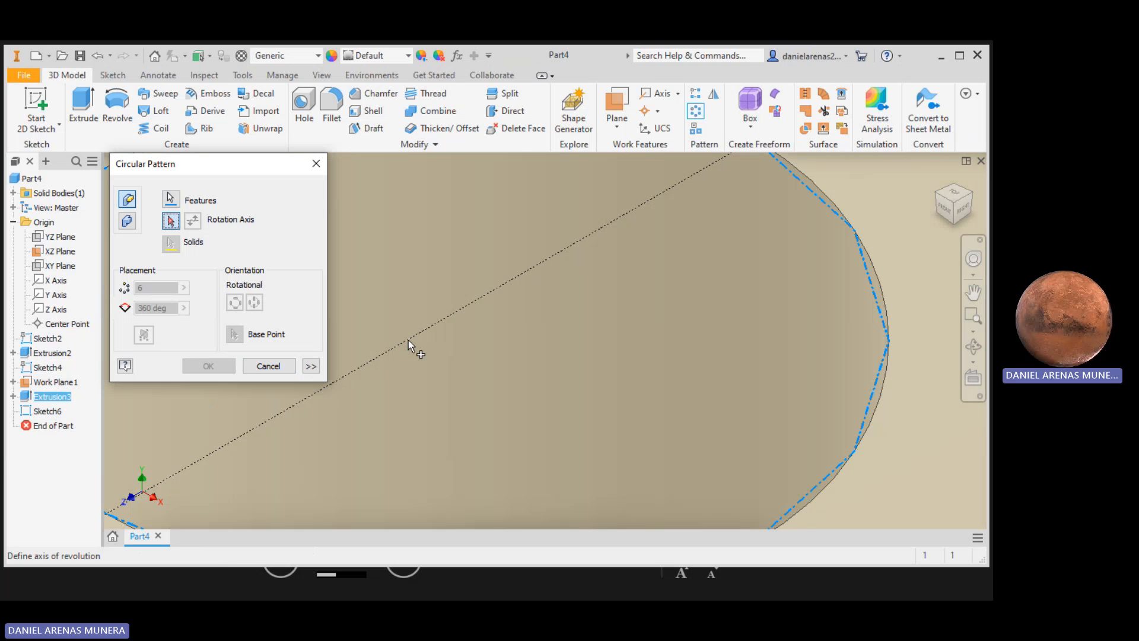
pyautogui.scroll(-6, 389, 348)
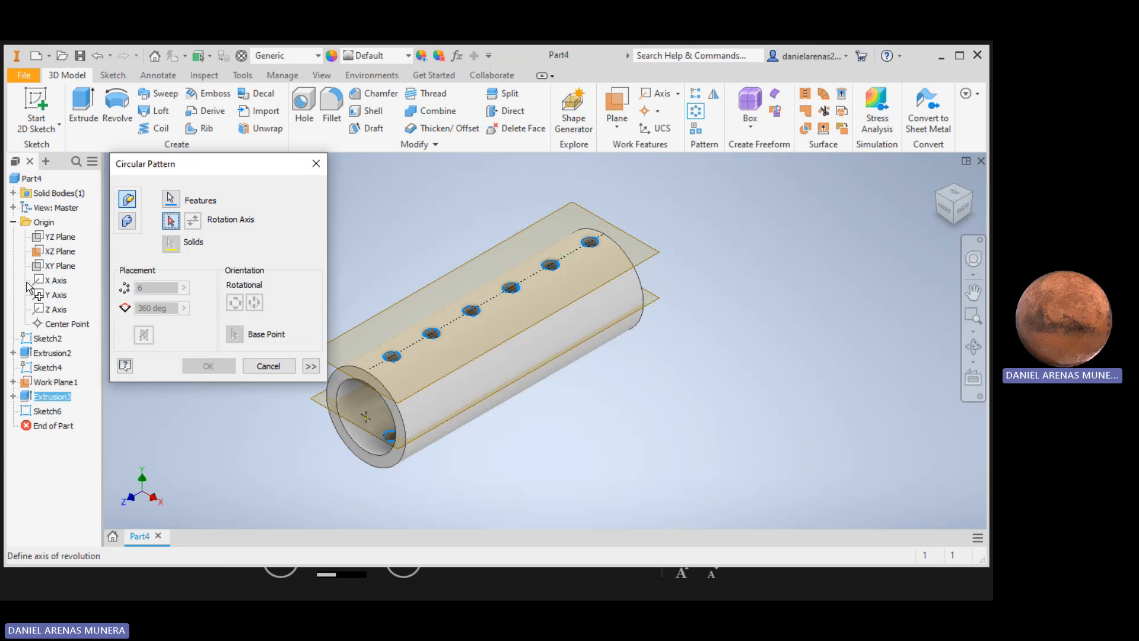
# Pattern the six-hole cut around the Z axis with 10 instances over 360 deg.
pyautogui.click(45, 311)
pyautogui.rightClick(59, 310)
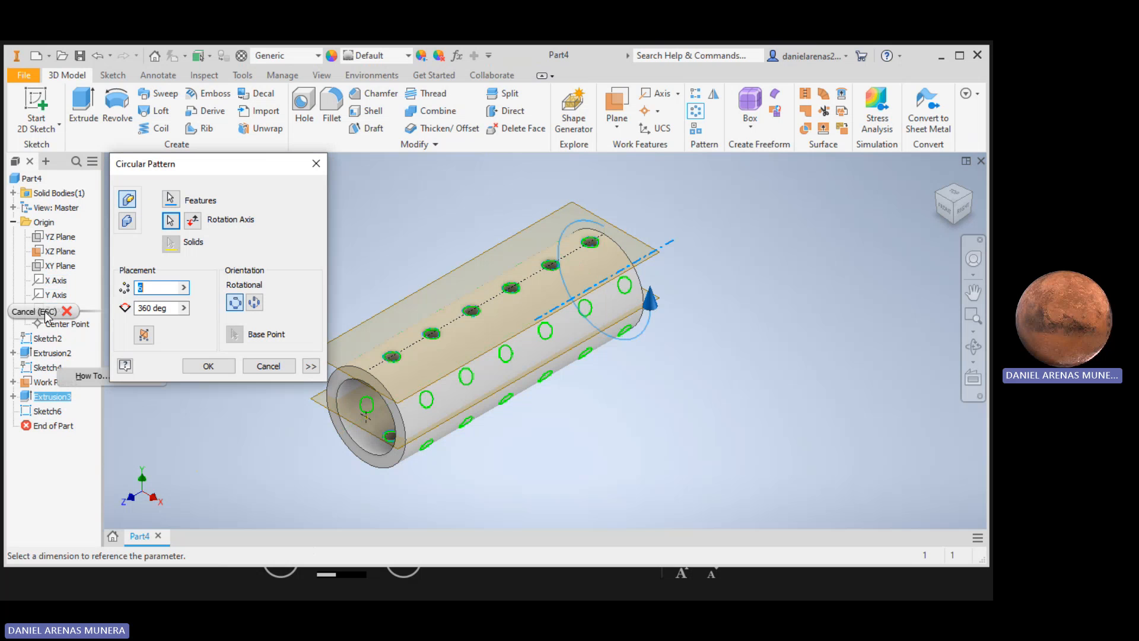
pyautogui.click(248, 244)
pyautogui.click(154, 292)
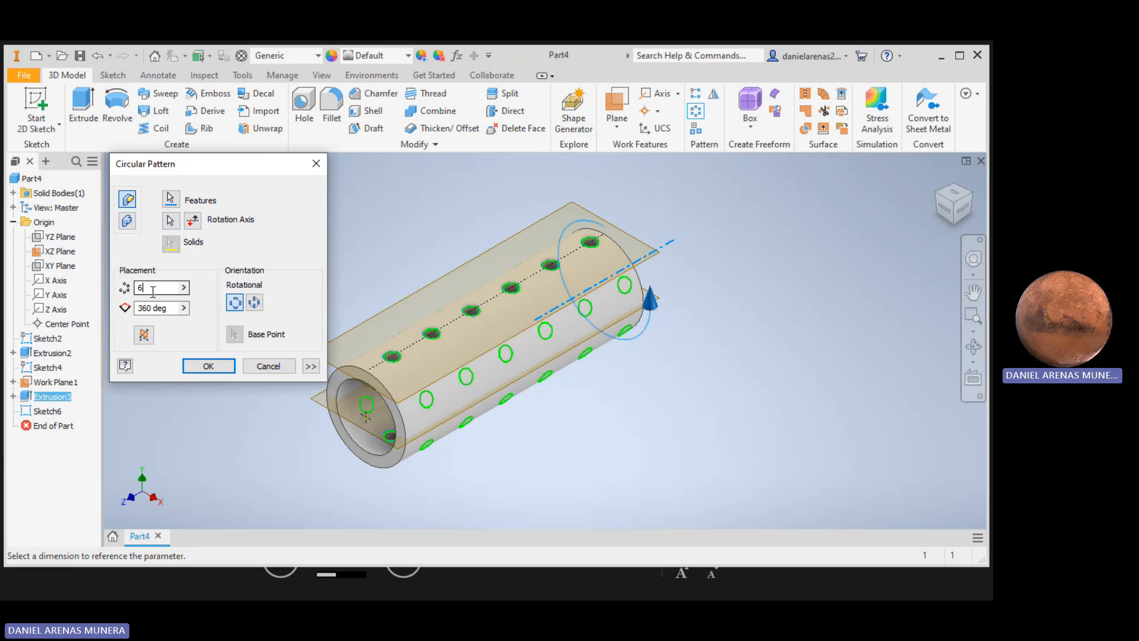
pyautogui.moveTo(153, 290); pyautogui.dragTo(136, 289)
pyautogui.write('10')
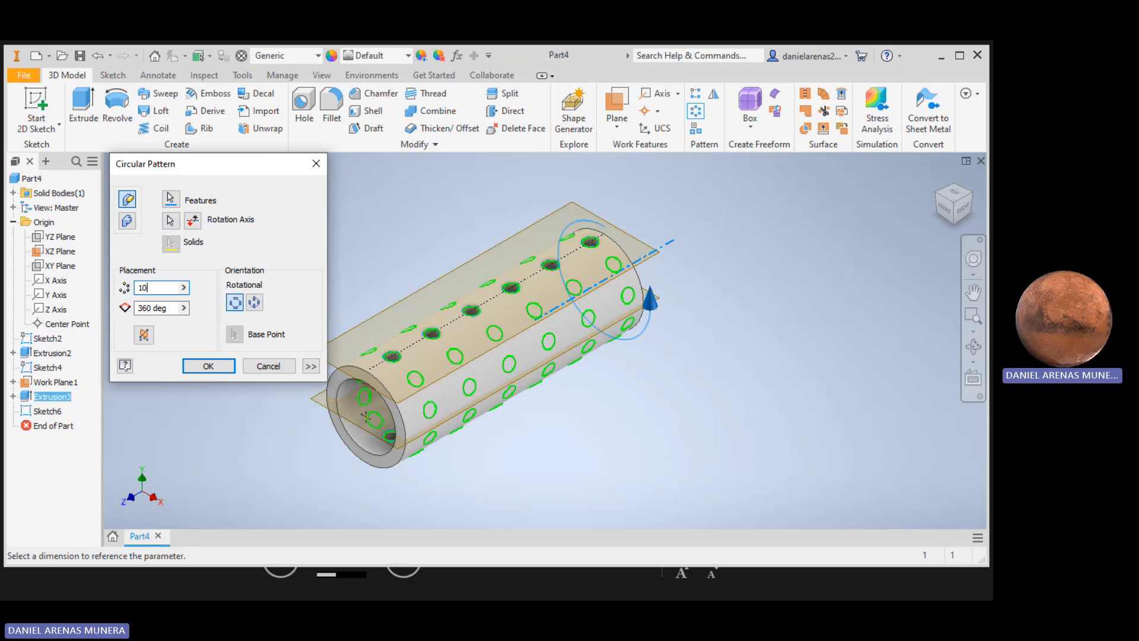
pyautogui.click(208, 365)
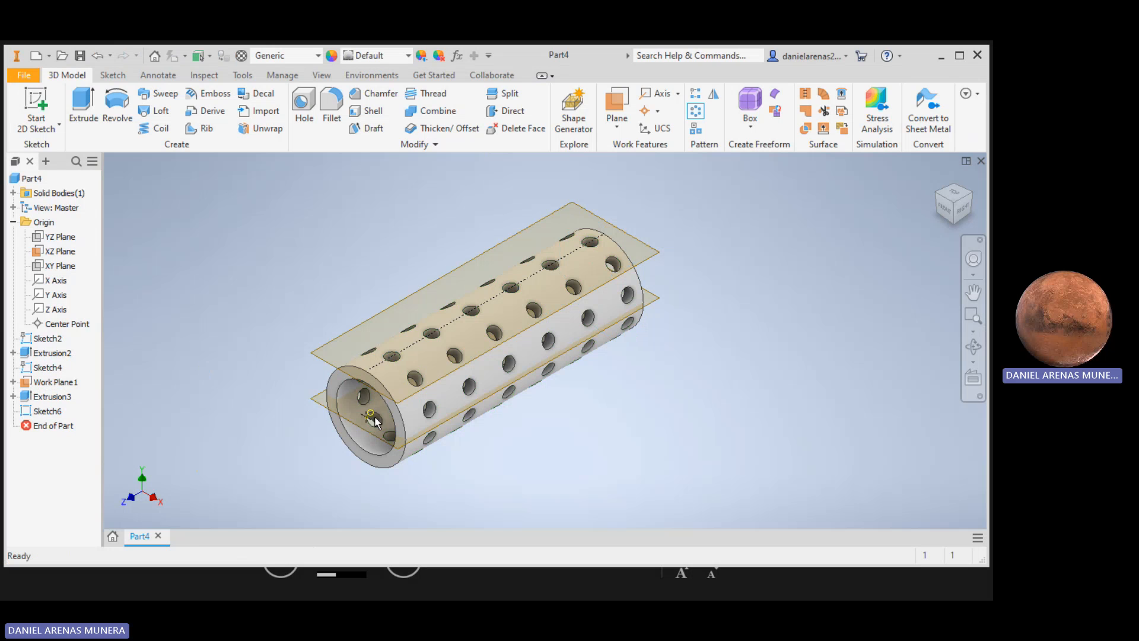
# Inspect the perforated tube's hole rows from different angles, close up and as a whole.
pyautogui.click(936, 178)
pyautogui.click(955, 192)
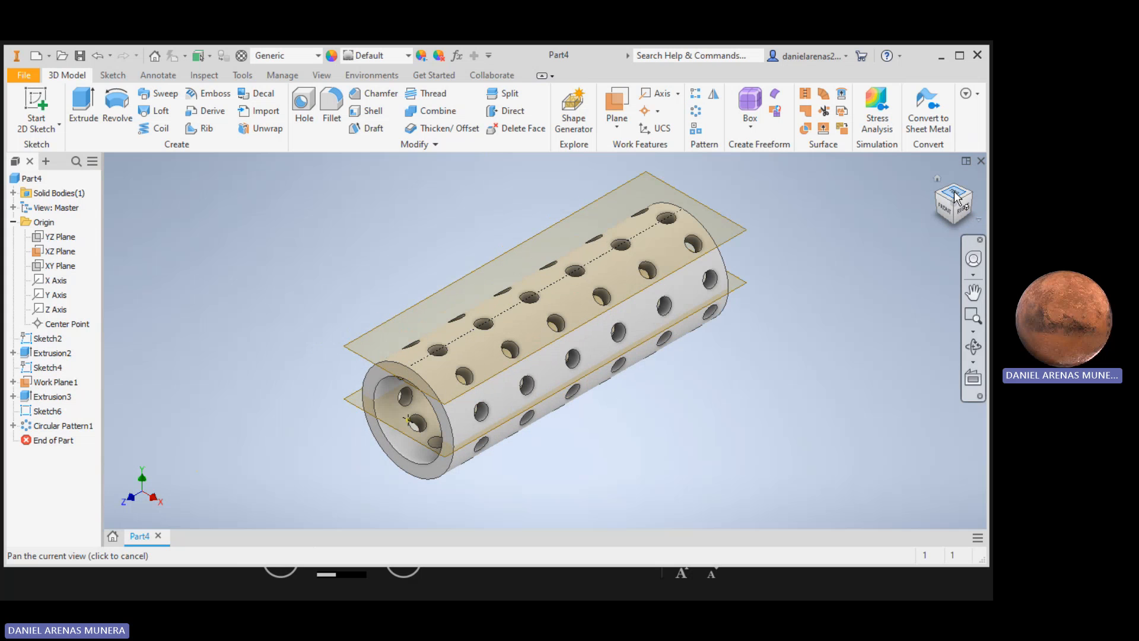
pyautogui.moveTo(954, 198); pyautogui.dragTo(882, 205)
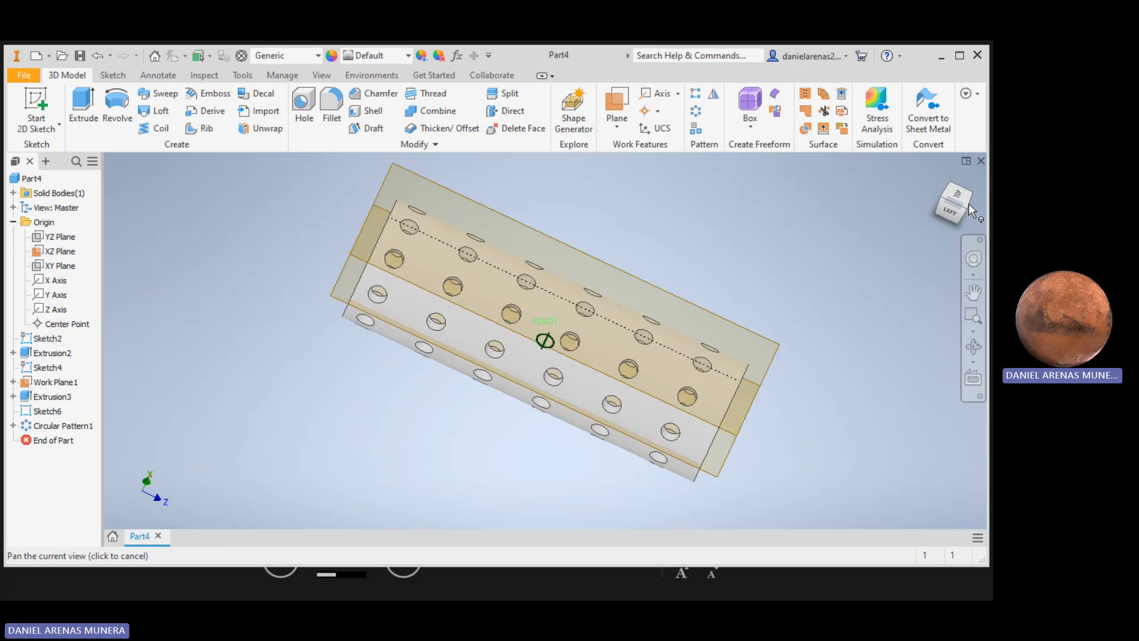
pyautogui.click(936, 179)
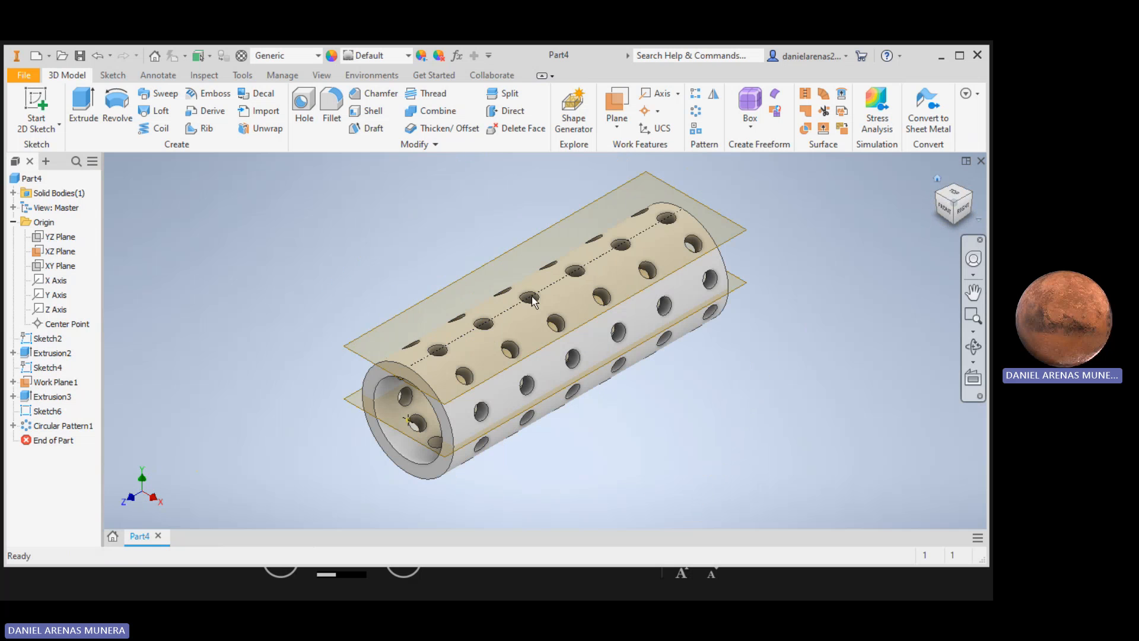
pyautogui.scroll(-5, 512, 401)
pyautogui.scroll(10, 512, 399)
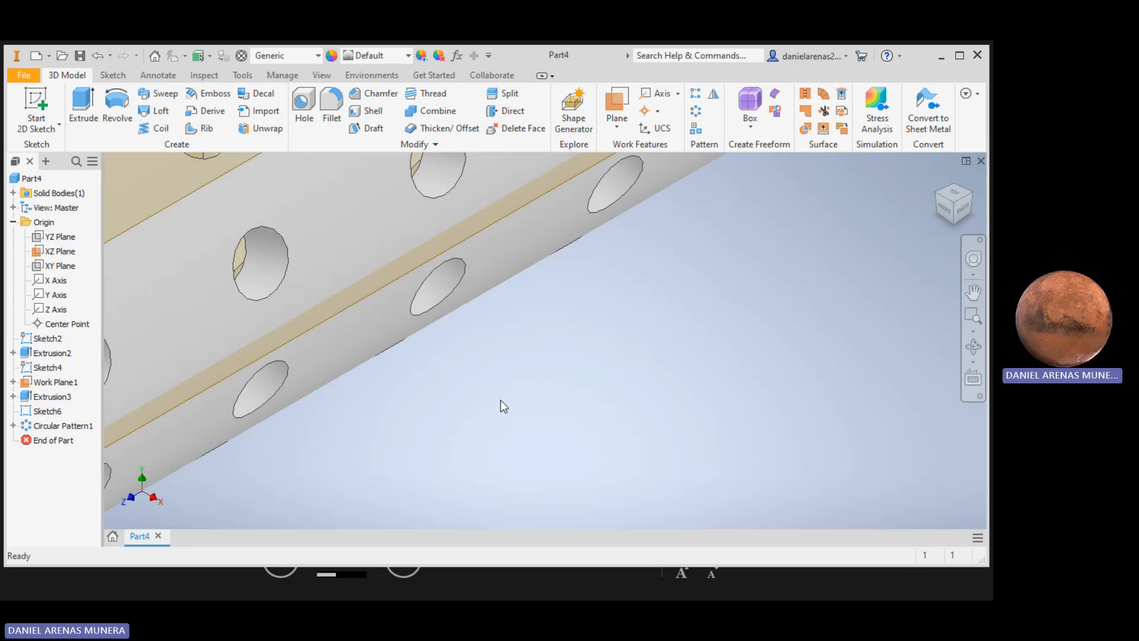
pyautogui.scroll(-5, 500, 403)
pyautogui.scroll(10, 606, 410)
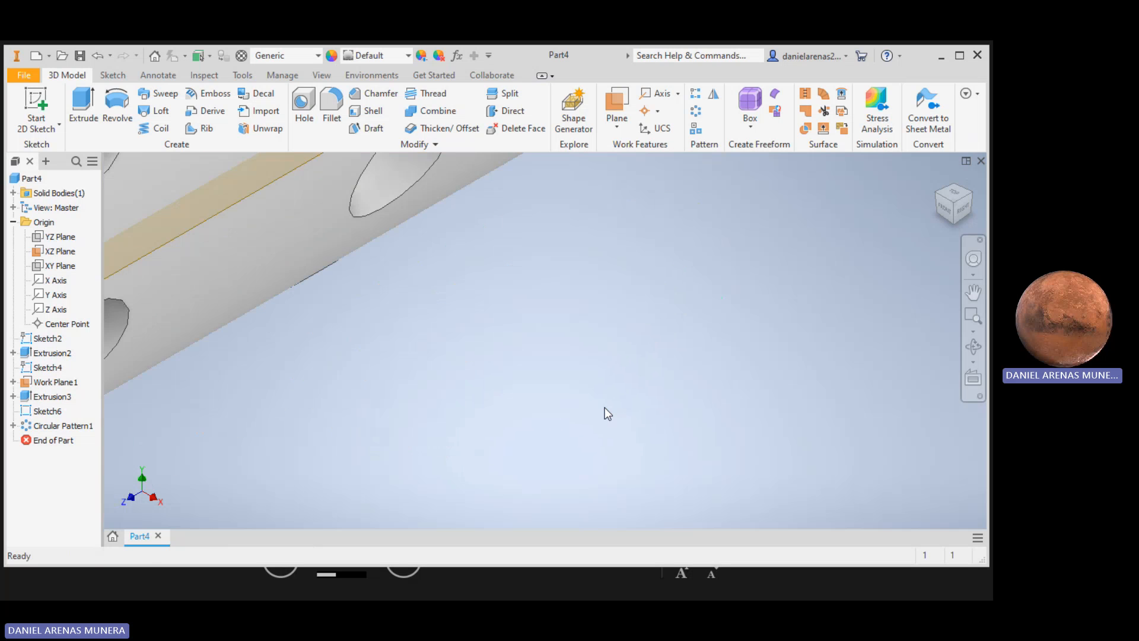
pyautogui.scroll(-6, 604, 408)
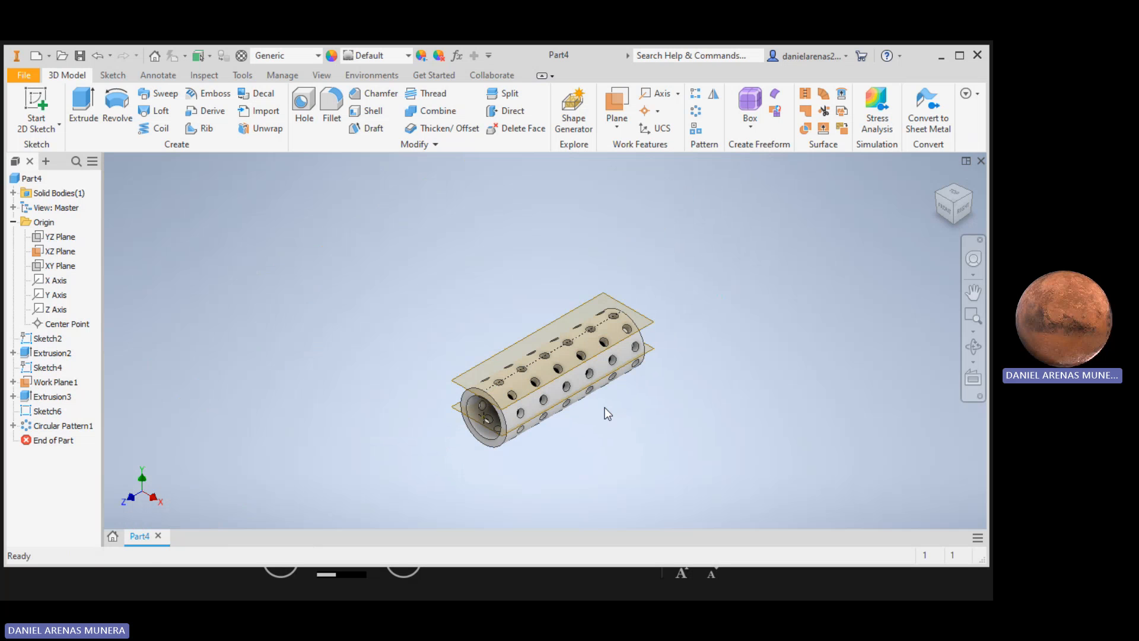
pyautogui.scroll(3, 604, 407)
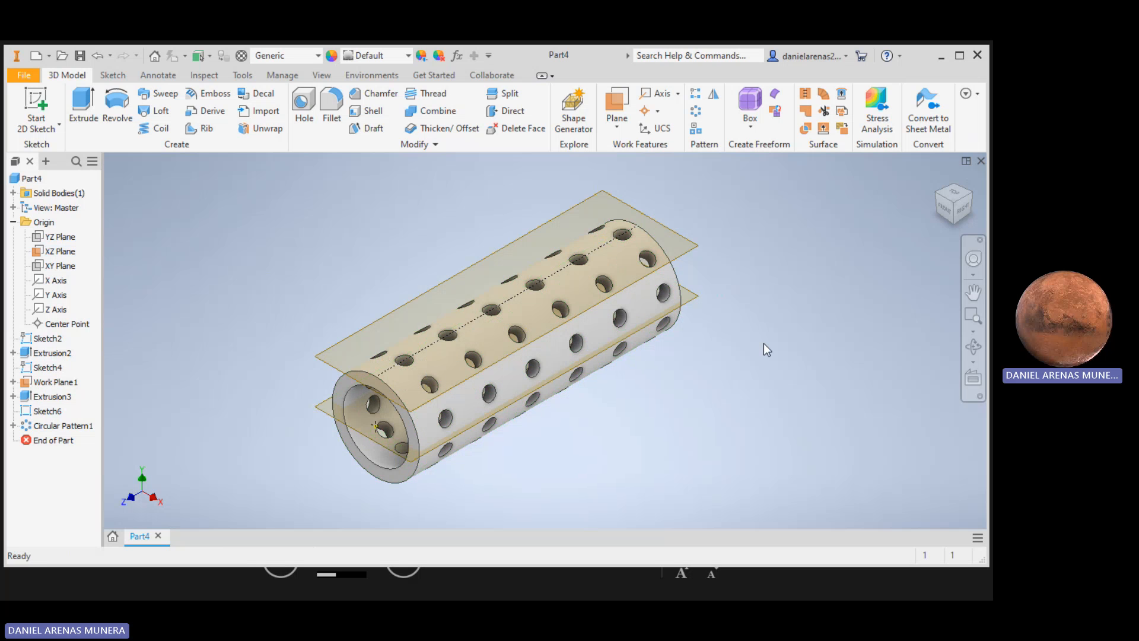
pyautogui.scroll(-5, 744, 361)
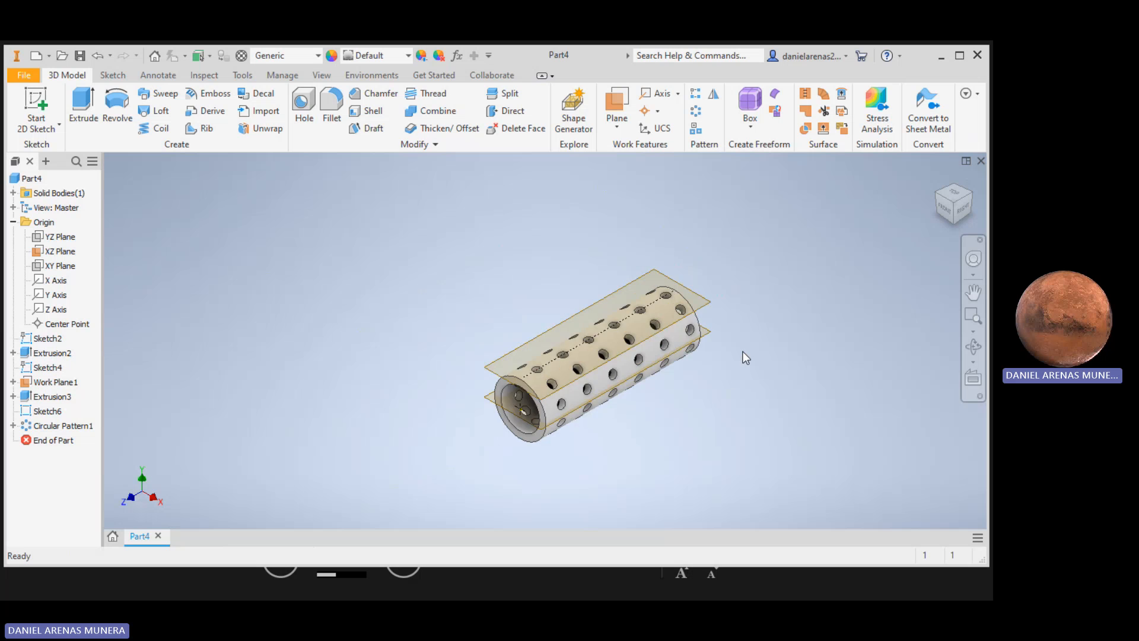
pyautogui.scroll(5, 806, 309)
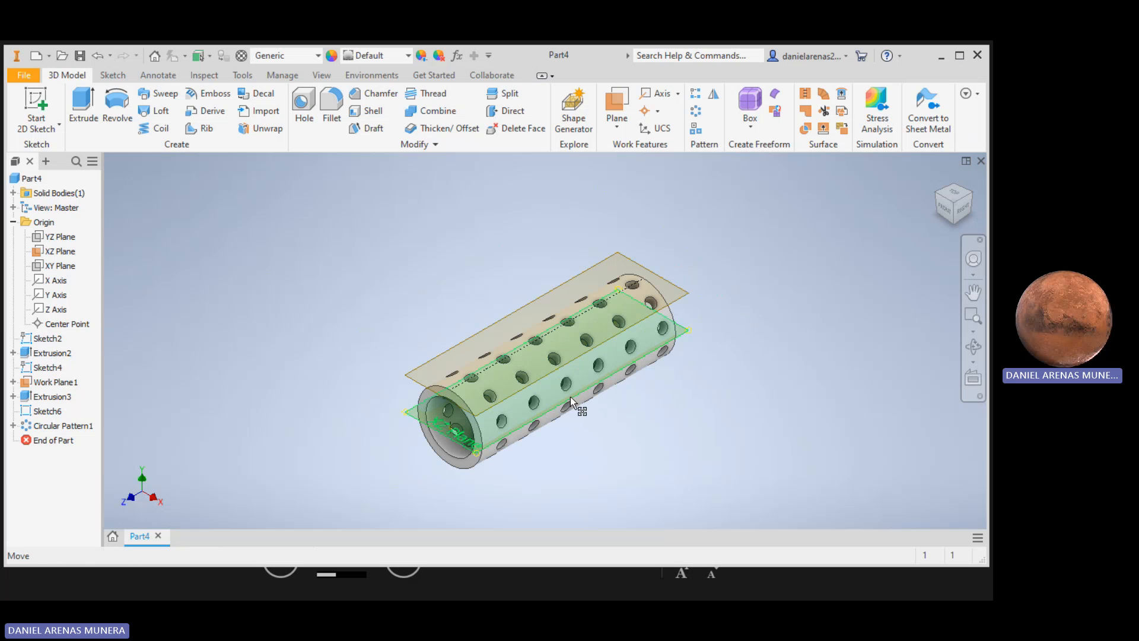
pyautogui.hotkey('alt', 'Tab')
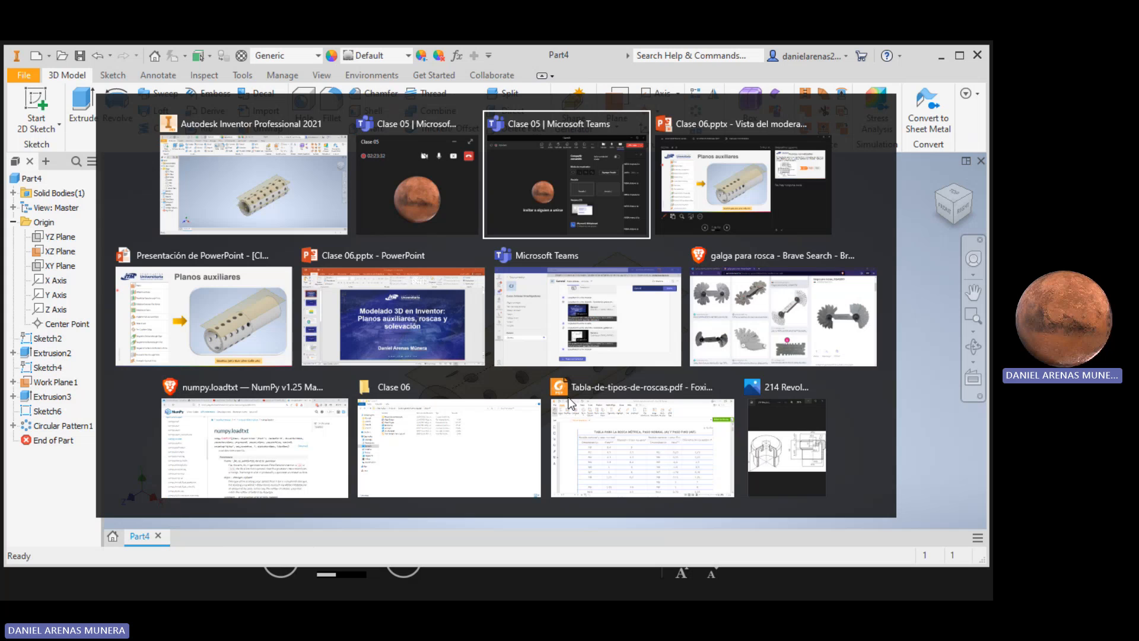
pyautogui.hotkey('alt', 'Tab')
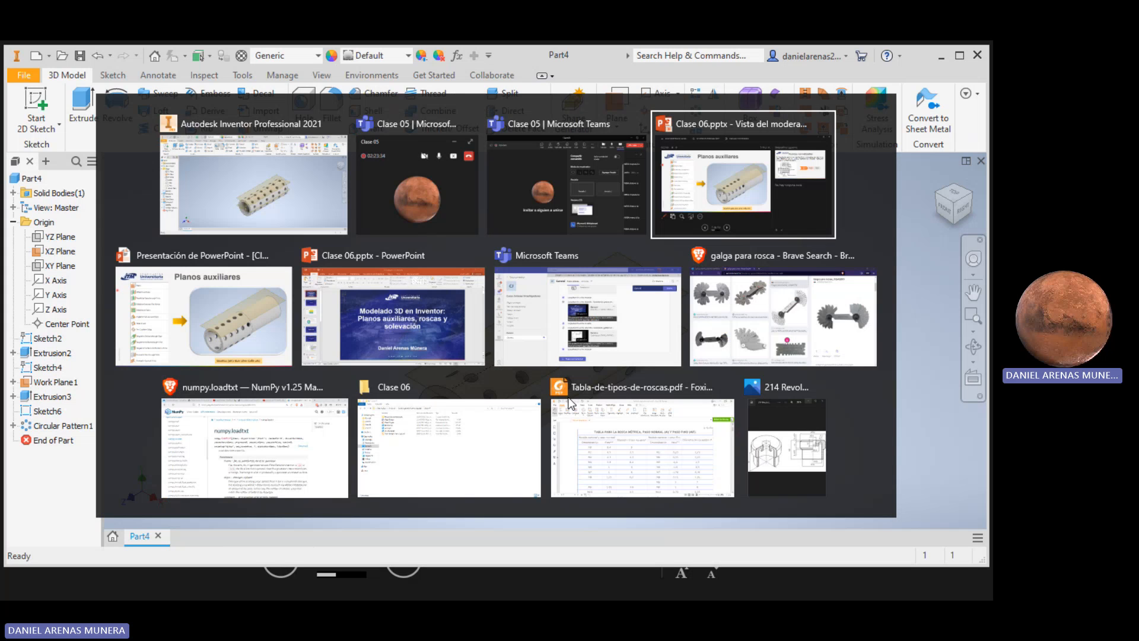
pyautogui.hotkey('alt', 'Tab')
pyautogui.hotkey('alt', 'Tab')
pyautogui.hotkey('alt', 'Tab')
pyautogui.hotkey('alt', 'Tab')
pyautogui.hotkey('alt', 'Tab')
pyautogui.hotkey('alt', 'Tab')
pyautogui.hotkey('alt', 'Tab')
pyautogui.hotkey('alt', 'Tab')
pyautogui.hotkey('alt', 'Tab')
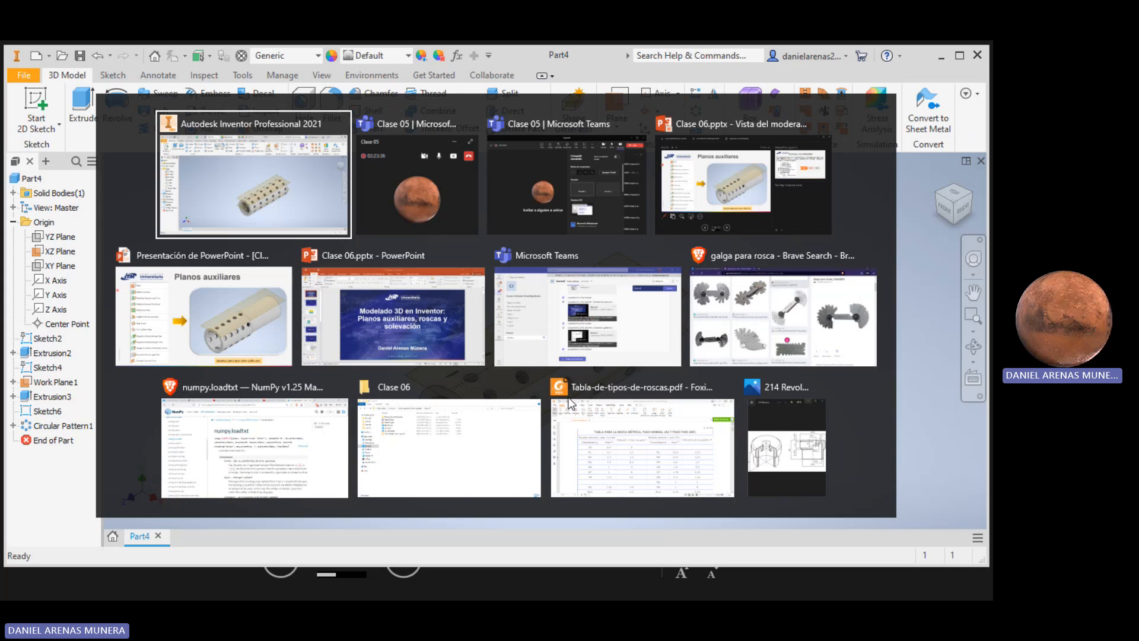
pyautogui.hotkey('alt', 'Tab')
pyautogui.press('Escape')
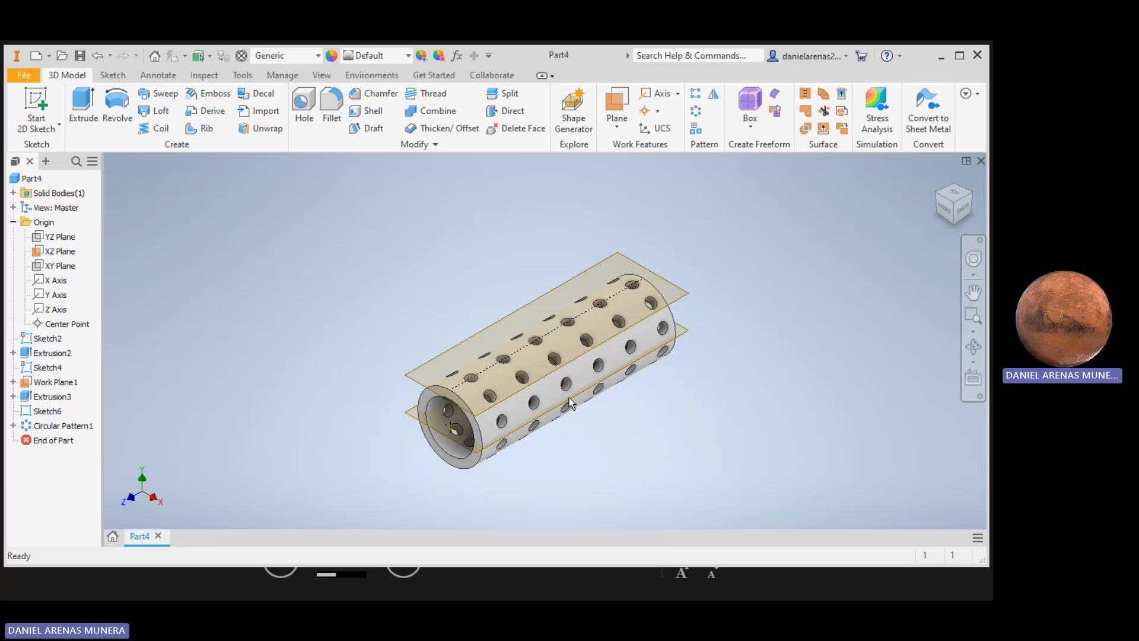
# Switch to the Microsoft Teams meeting and stop sharing the screen.
pyautogui.hotkey('alt', 'Tab')
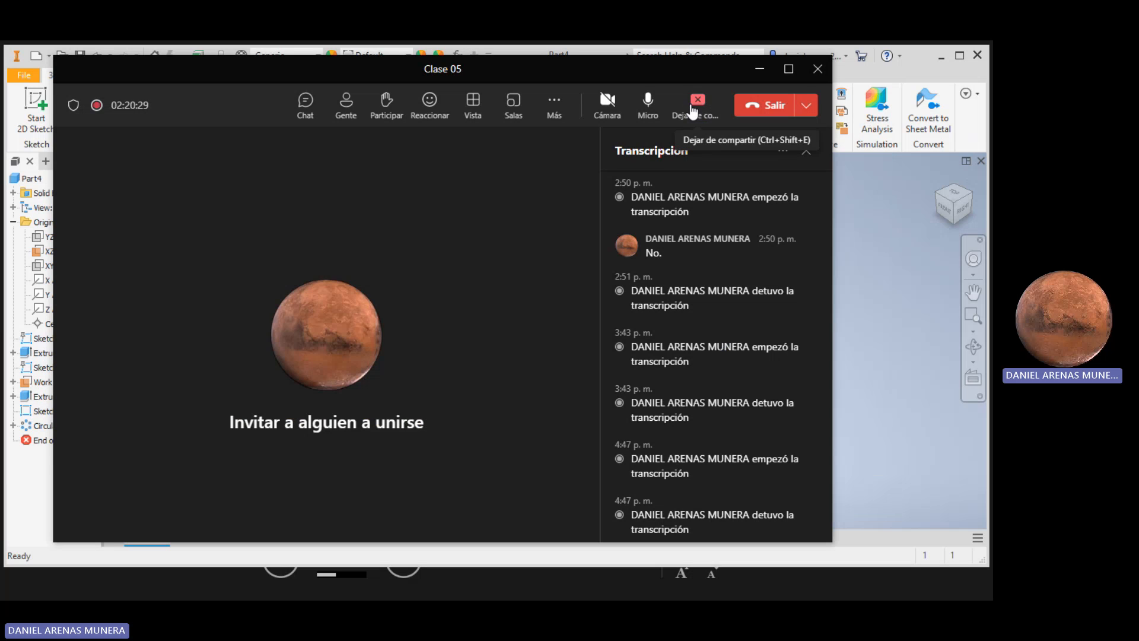
pyautogui.click(697, 104)
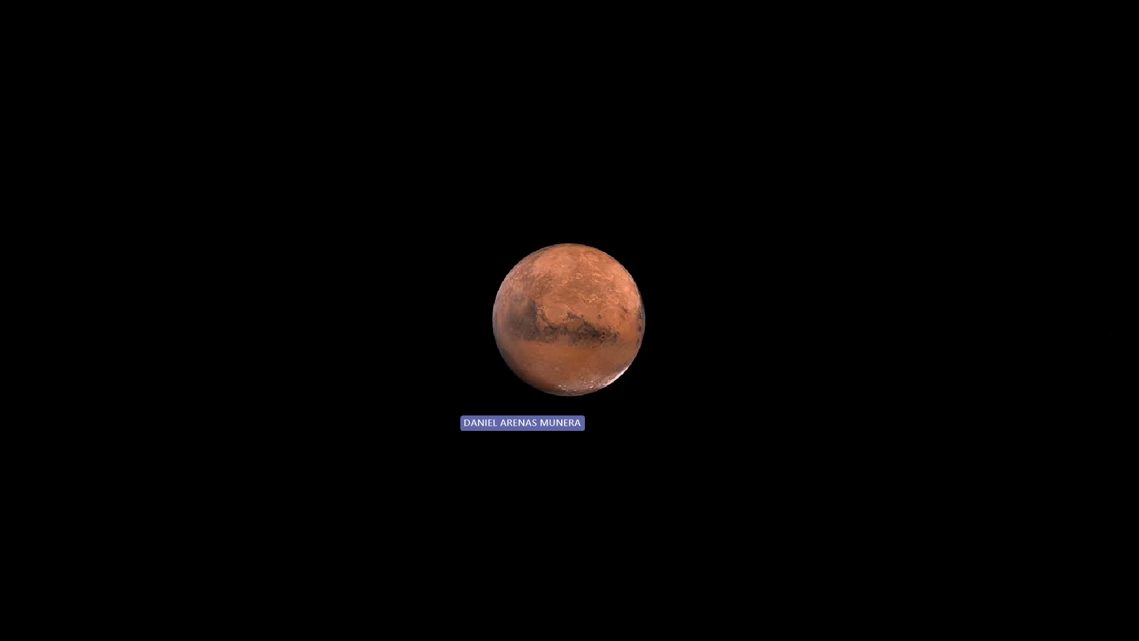
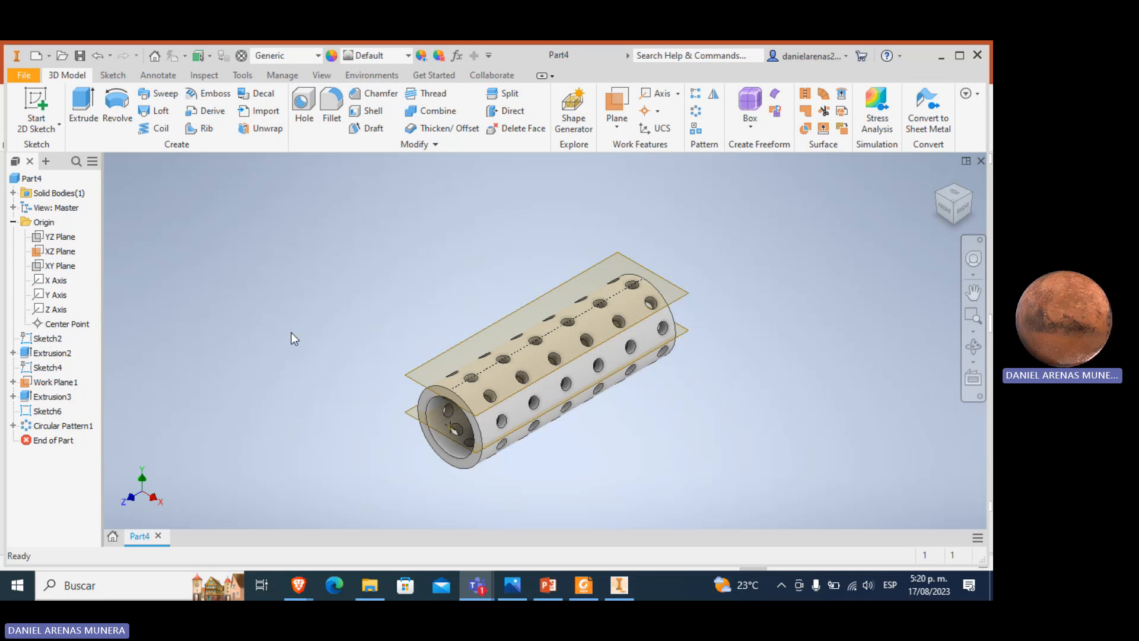
# Create a new part file from the Standard.ipt template.
pyautogui.click(25, 76)
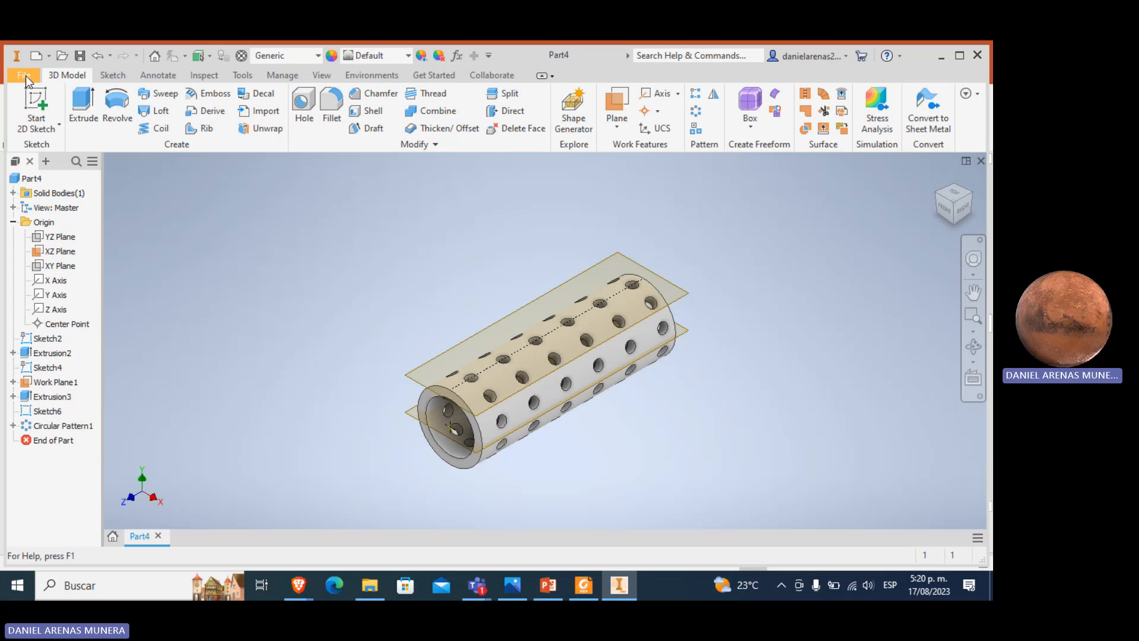
pyautogui.click(25, 76)
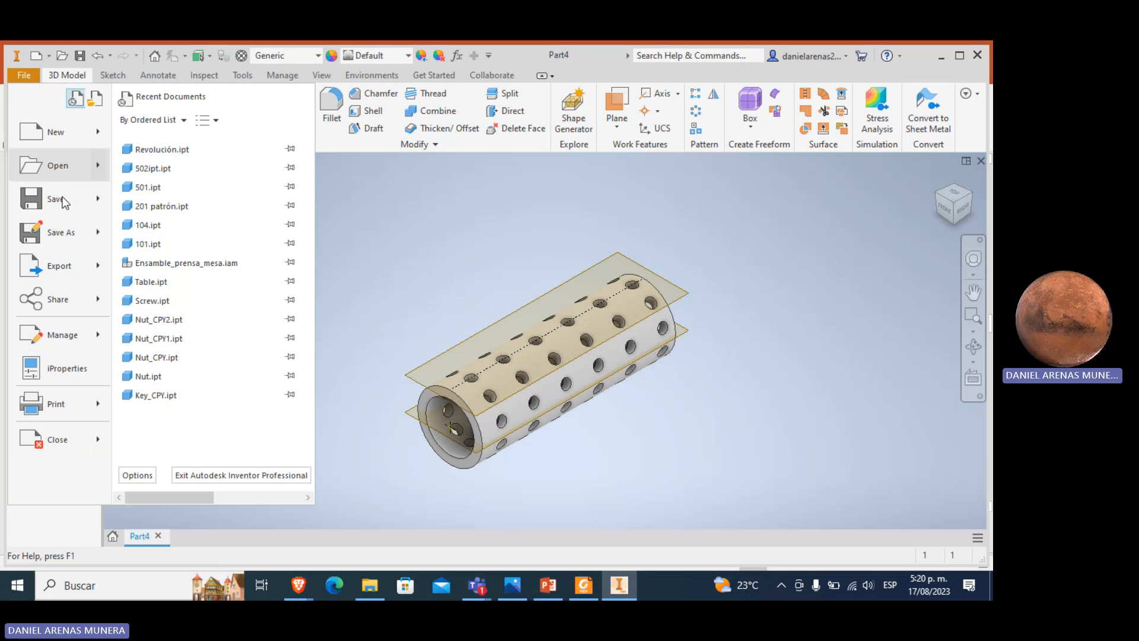
pyautogui.moveTo(62, 204)
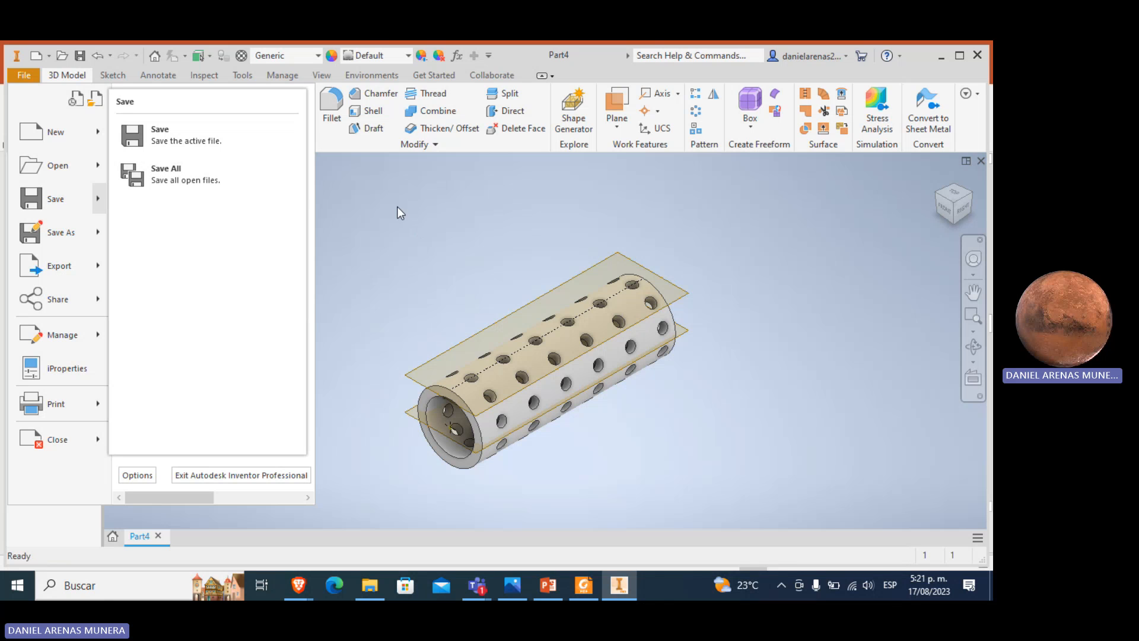
pyautogui.click(58, 141)
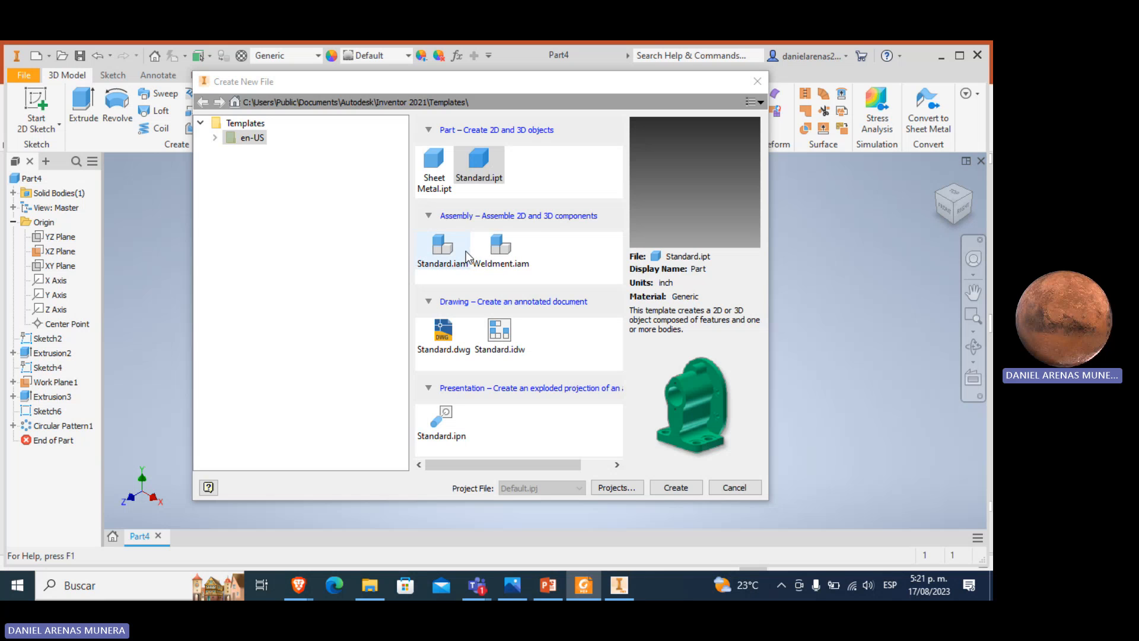
pyautogui.click(496, 174)
pyautogui.click(668, 490)
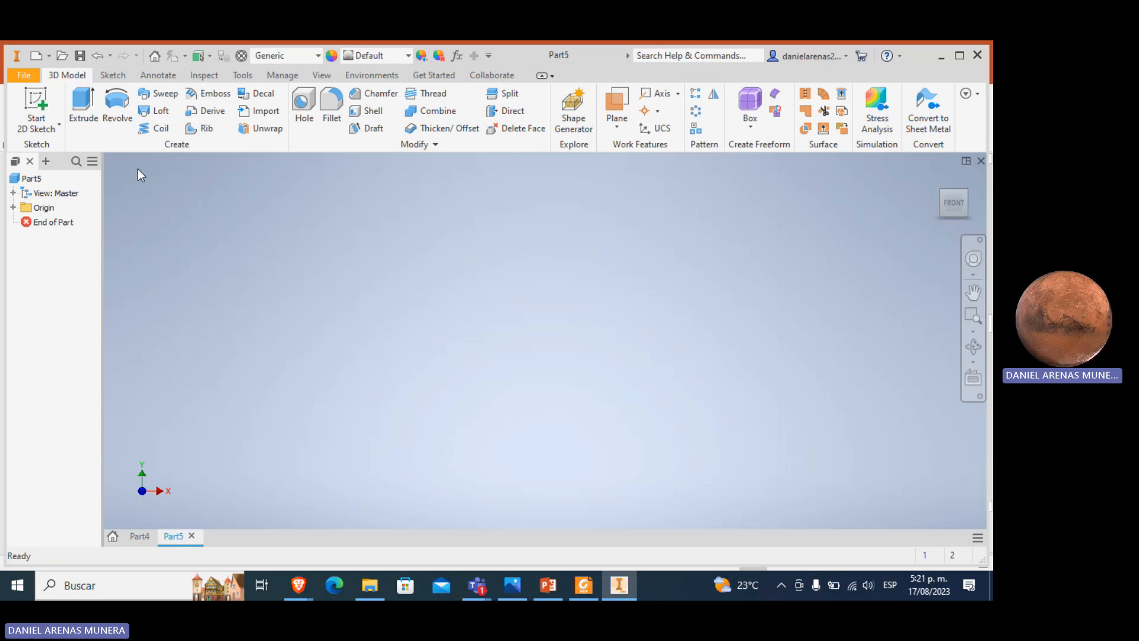
# Start a sketch on the horizontal XZ plane and draw a six-sided inscribed polygon centred on the origin.
pyautogui.click(35, 101)
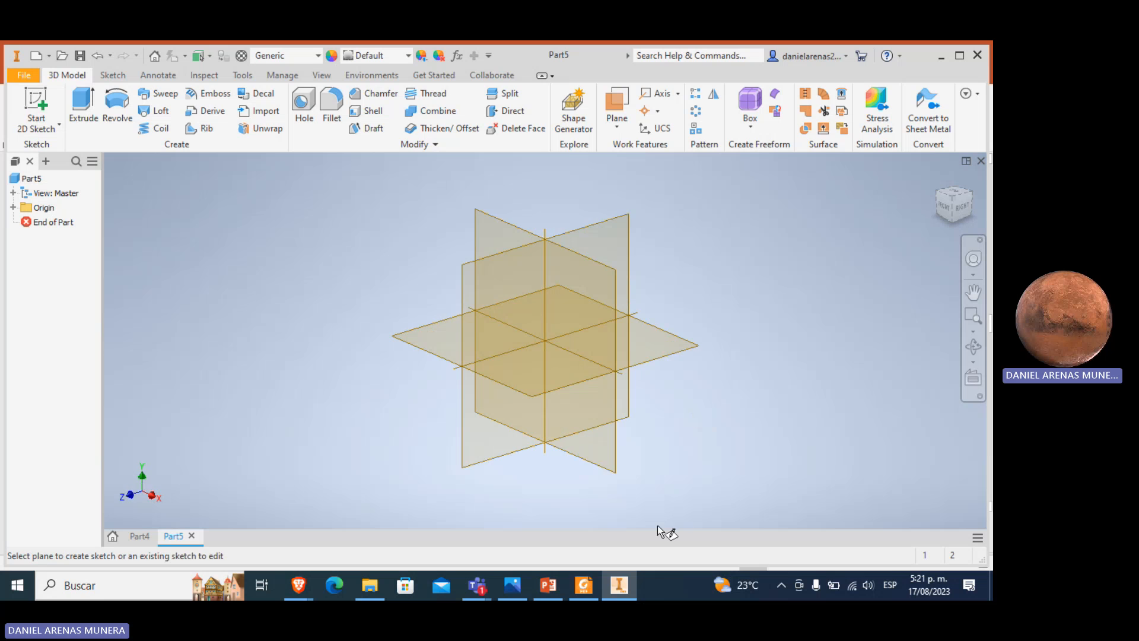
pyautogui.click(566, 371)
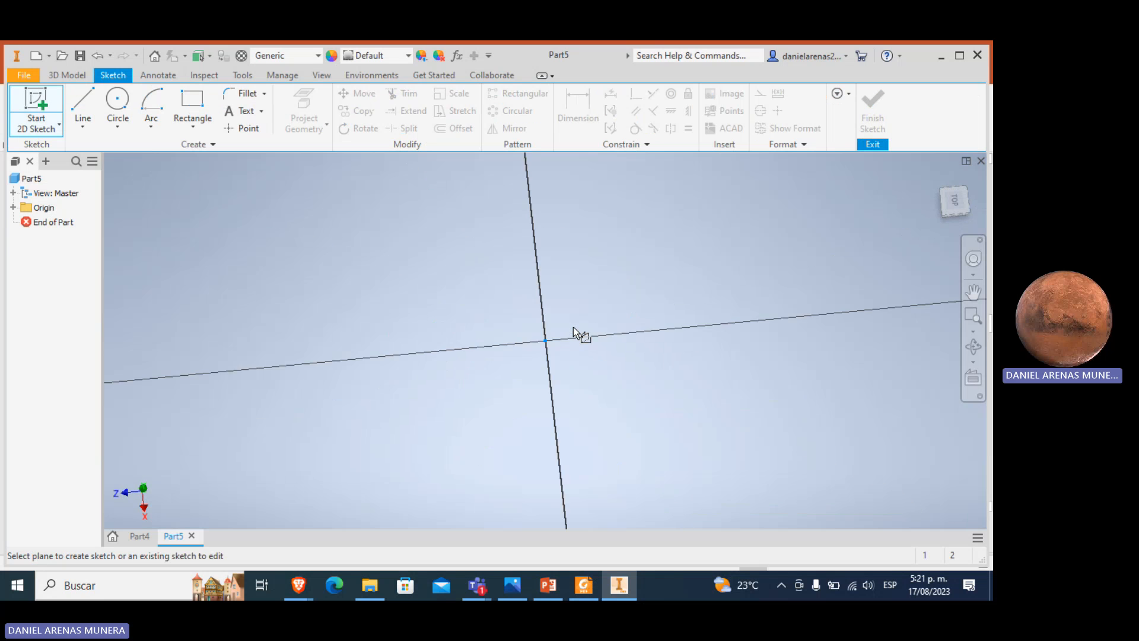
pyautogui.click(207, 124)
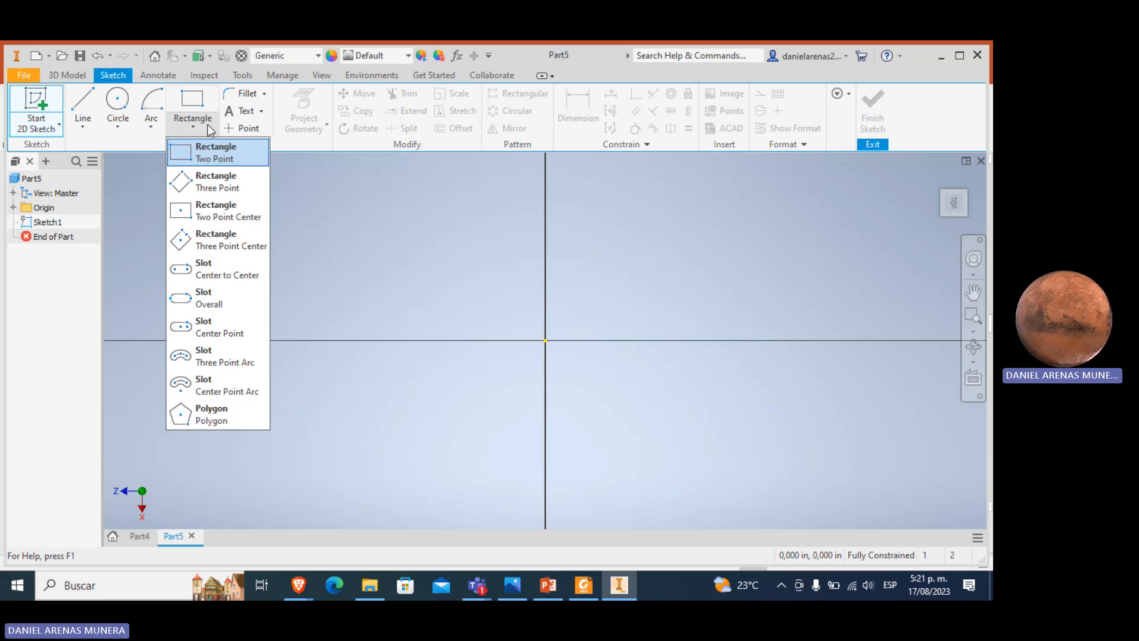
pyautogui.click(231, 412)
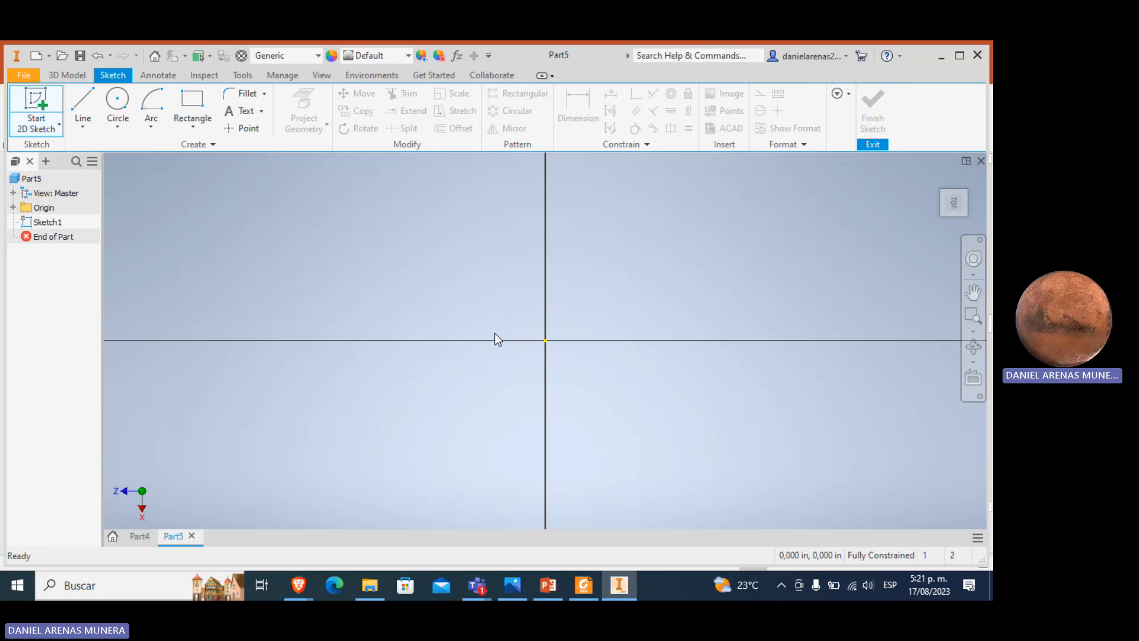
pyautogui.click(545, 339)
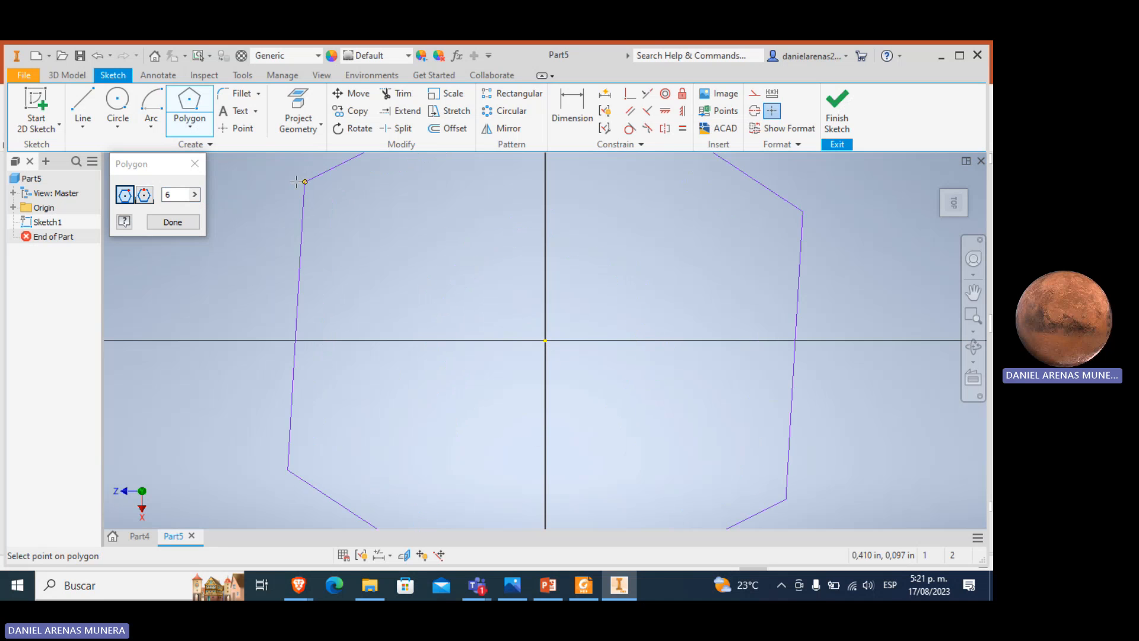
pyautogui.scroll(-3, 350, 274)
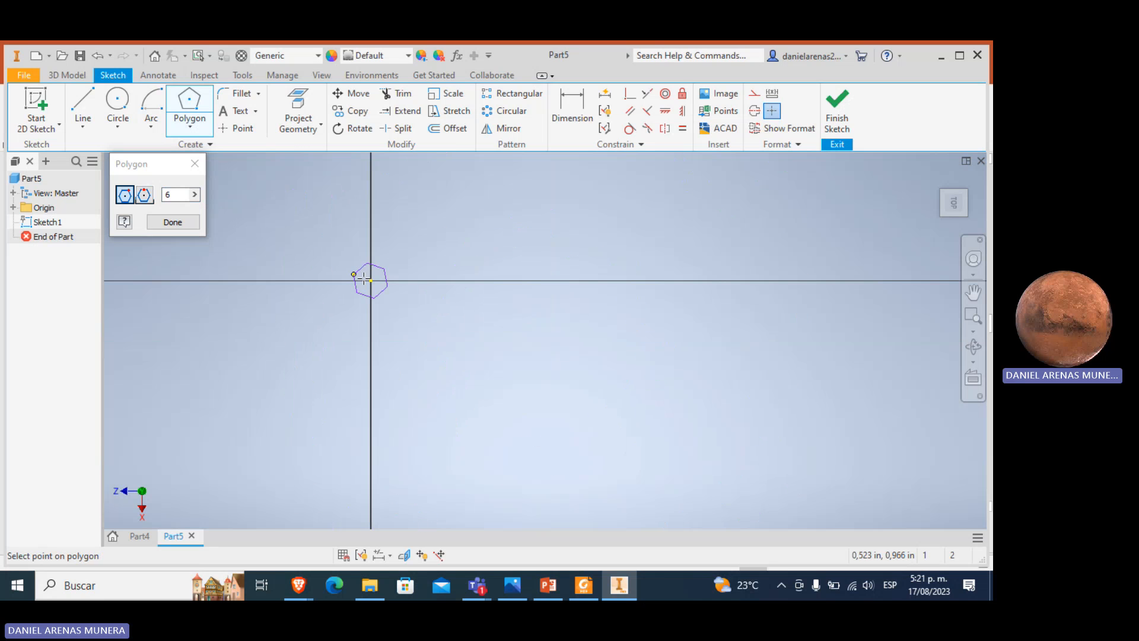
pyautogui.click(335, 257)
pyautogui.press('Escape')
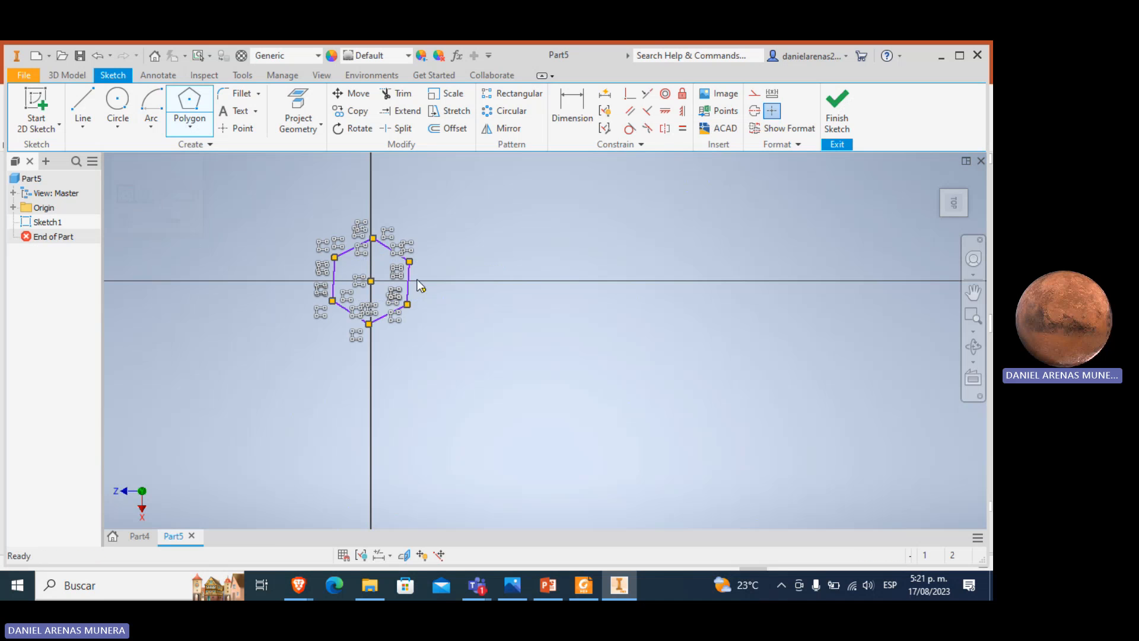
pyautogui.scroll(-2, 408, 293)
pyautogui.scroll(5, 411, 308)
pyautogui.moveTo(510, 340); pyautogui.dragTo(594, 455, button='middle')
# Open Tabla-de-tipos-de-roscas.pdf from the Clase 06 folder in Foxit PDF Reader and maximize its window.
pyautogui.click(584, 586)
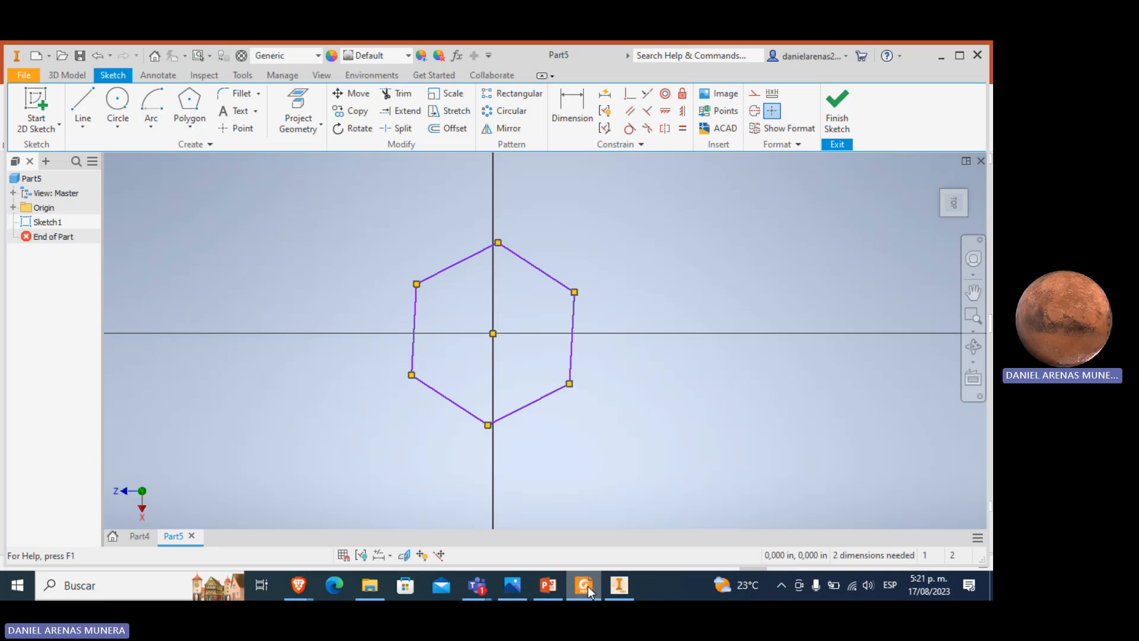
pyautogui.click(611, 587)
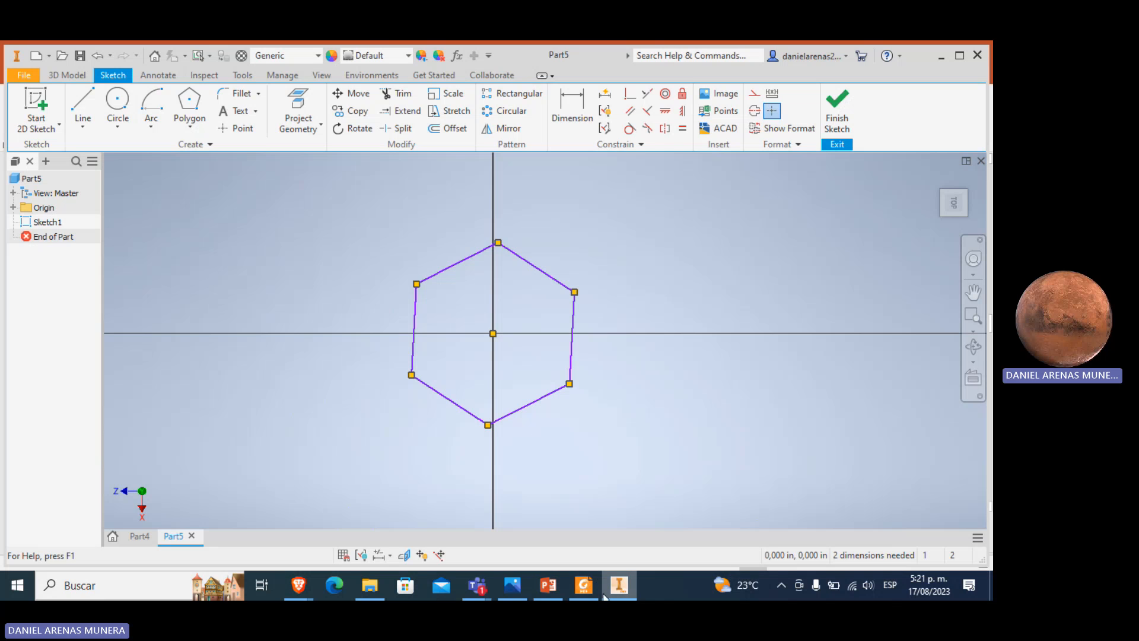
pyautogui.click(370, 586)
pyautogui.click(203, 229)
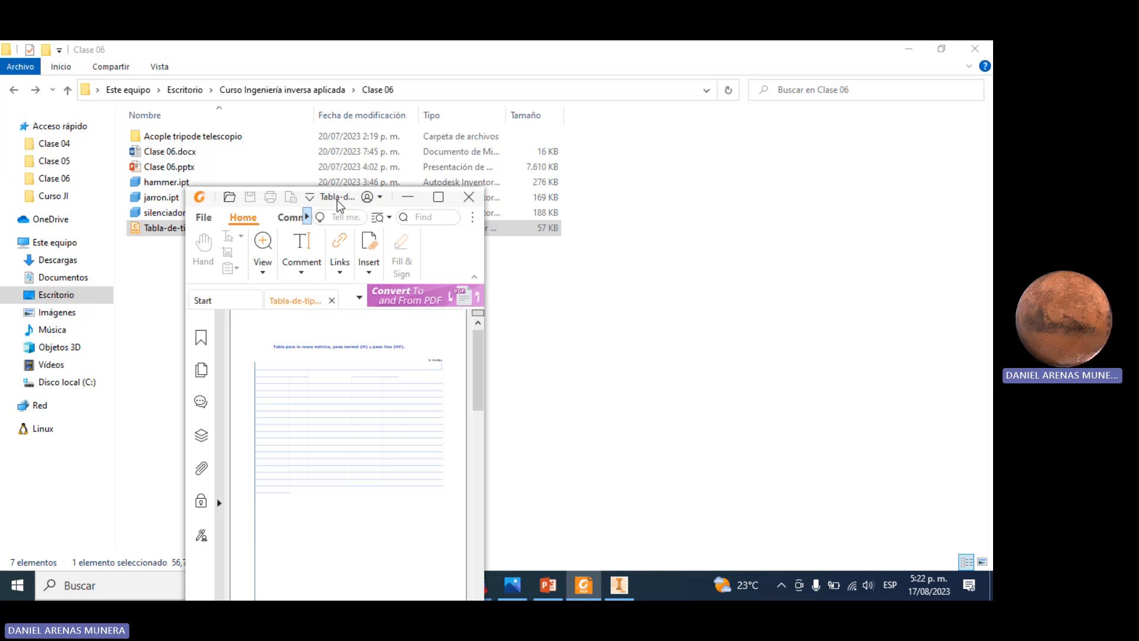
pyautogui.click(442, 197)
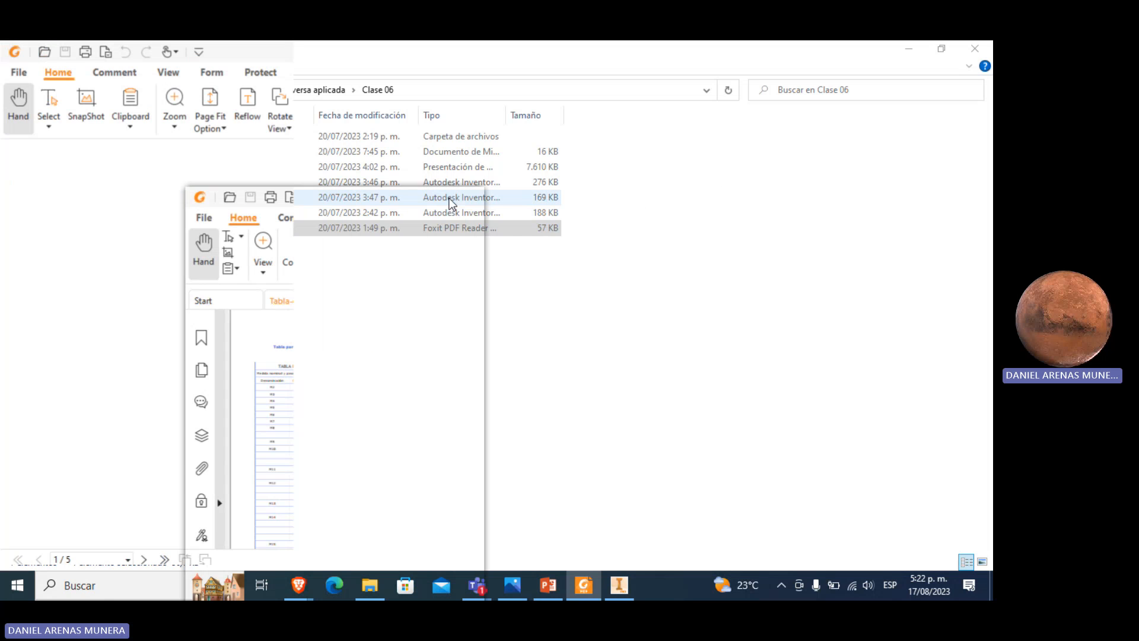
# Examine the metric thread table's pitches and drill diameters, and mark the nominal size in the M9 normal-pitch row.
pyautogui.scroll(-2, 398, 345)
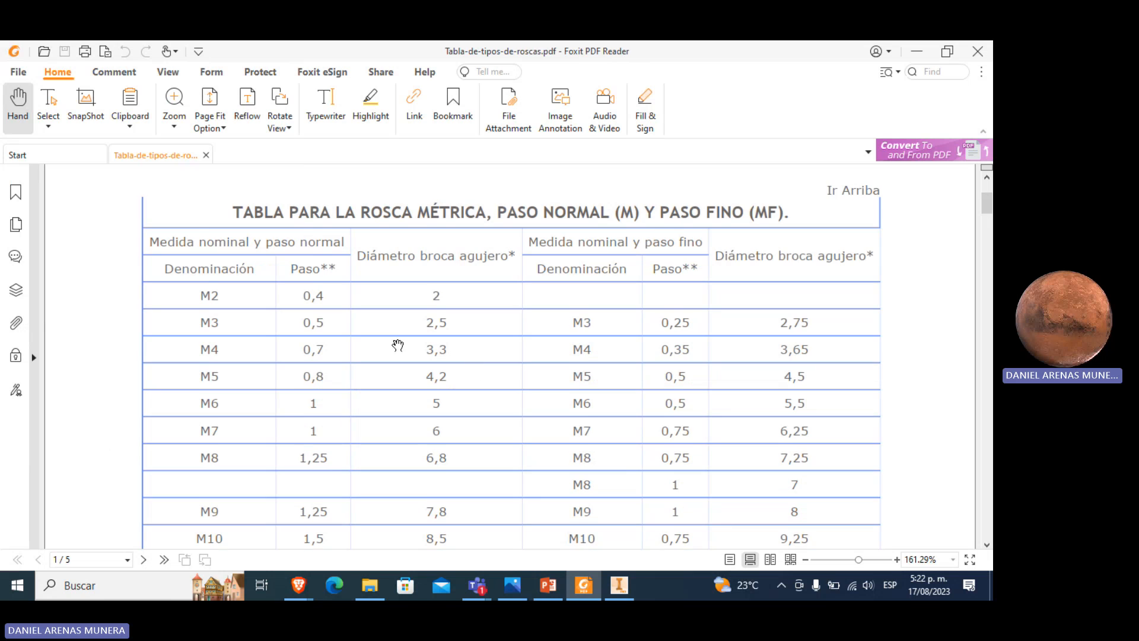
pyautogui.scroll(-2, 240, 342)
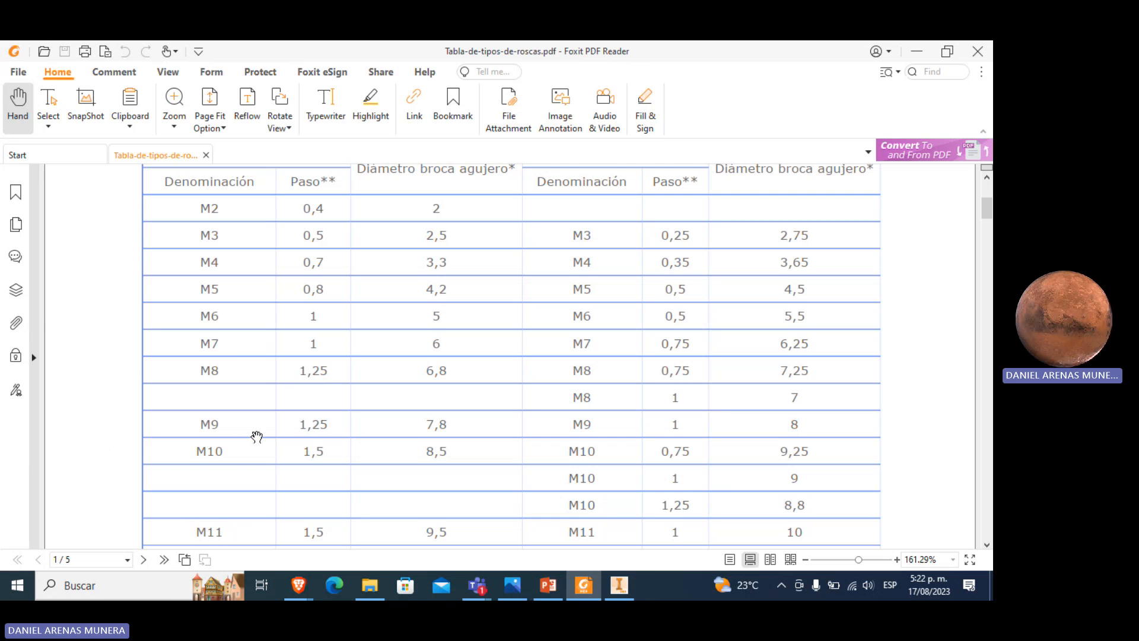
pyautogui.scroll(1, 351, 429)
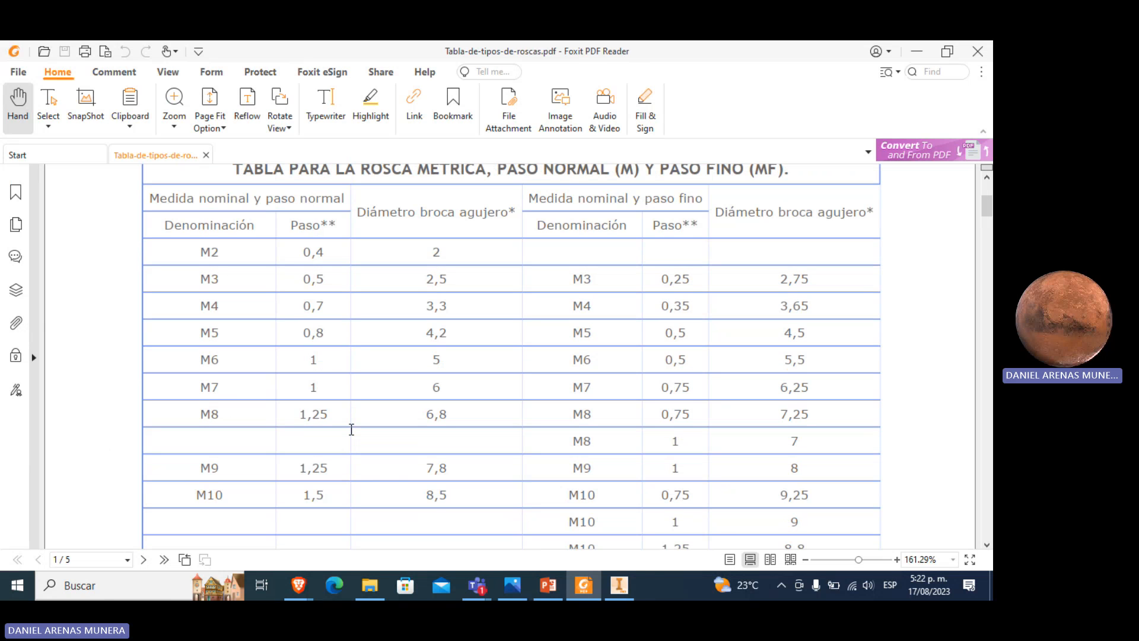
pyautogui.scroll(-2, 351, 429)
pyautogui.scroll(1, 332, 426)
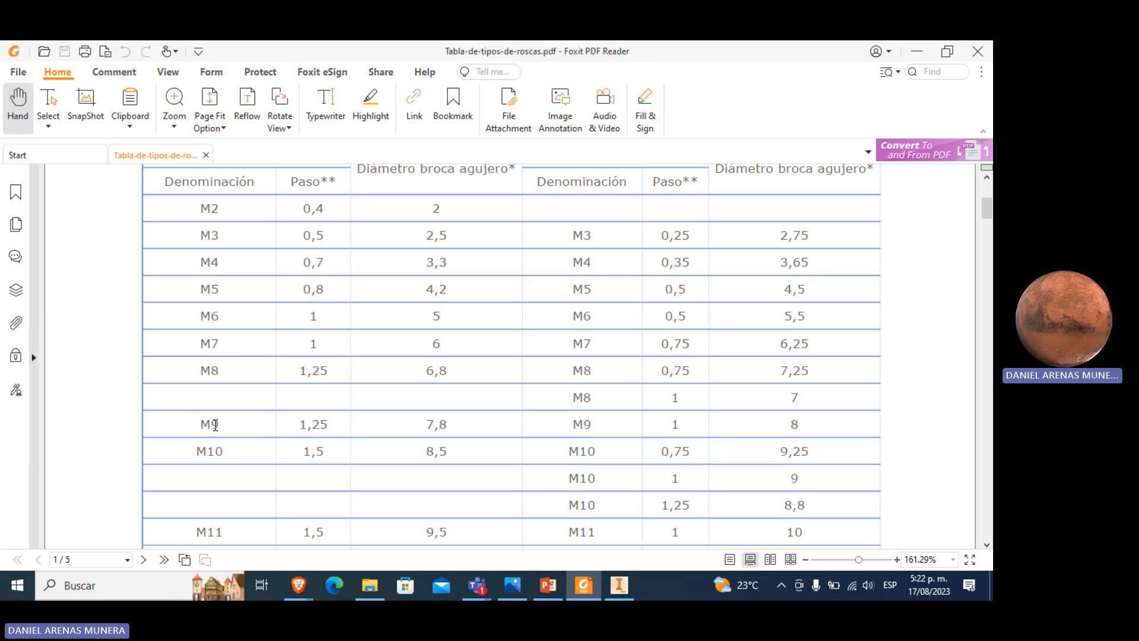
pyautogui.moveTo(213, 425); pyautogui.dragTo(217, 425)
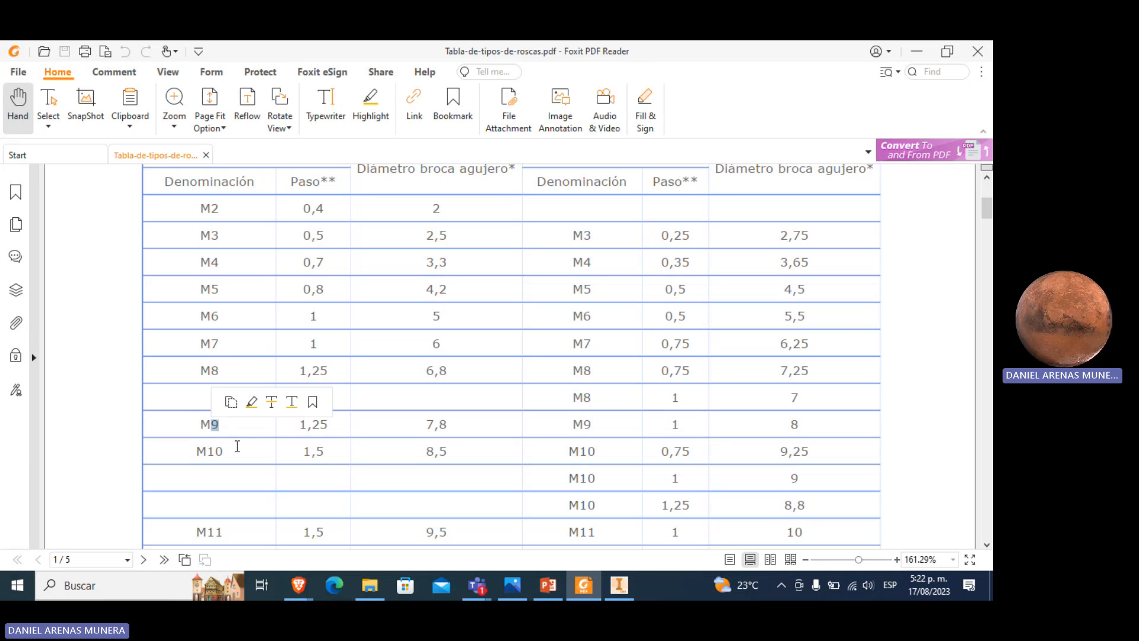
pyautogui.click(228, 427)
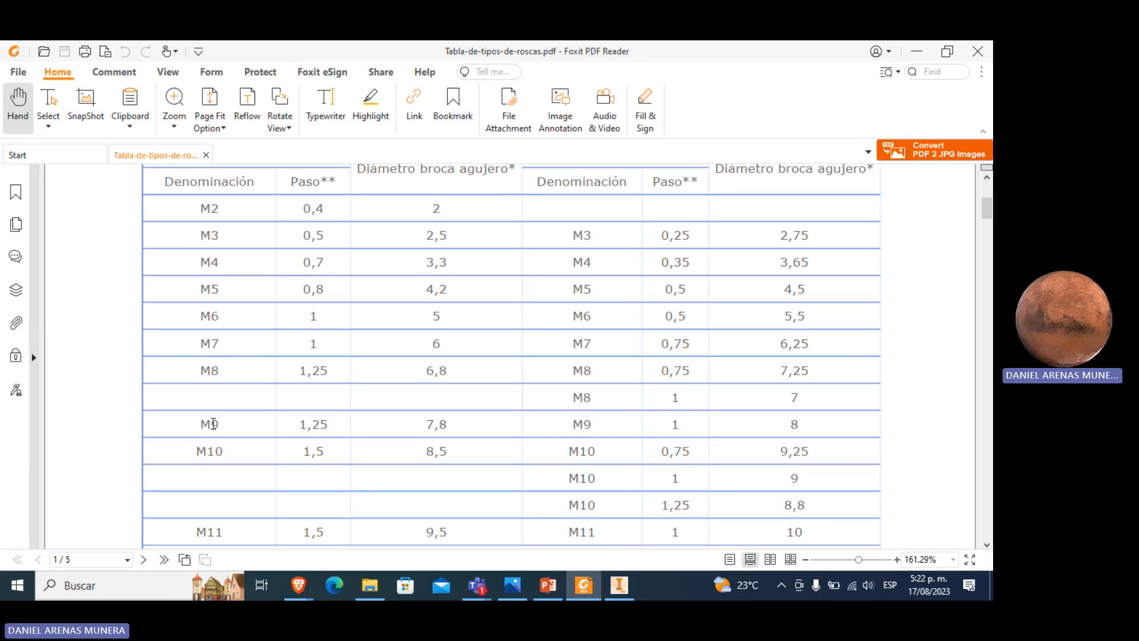
pyautogui.moveTo(212, 424); pyautogui.dragTo(220, 425)
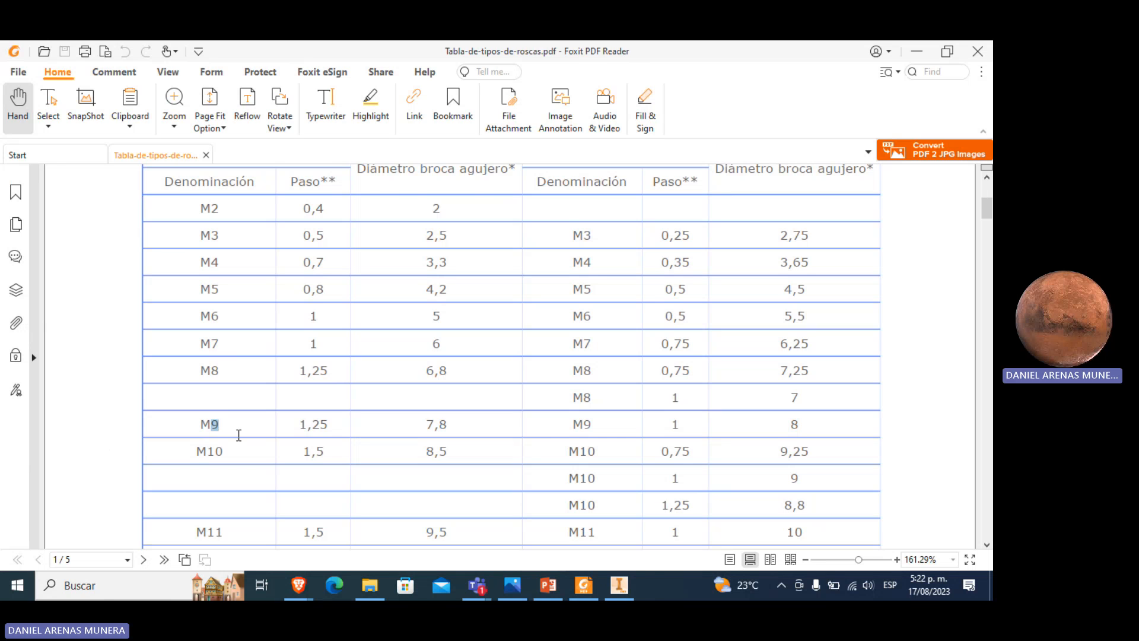
# Switch back to the hexagon sketch in Autodesk Inventor.
pyautogui.click(619, 585)
pyautogui.moveTo(619, 587)
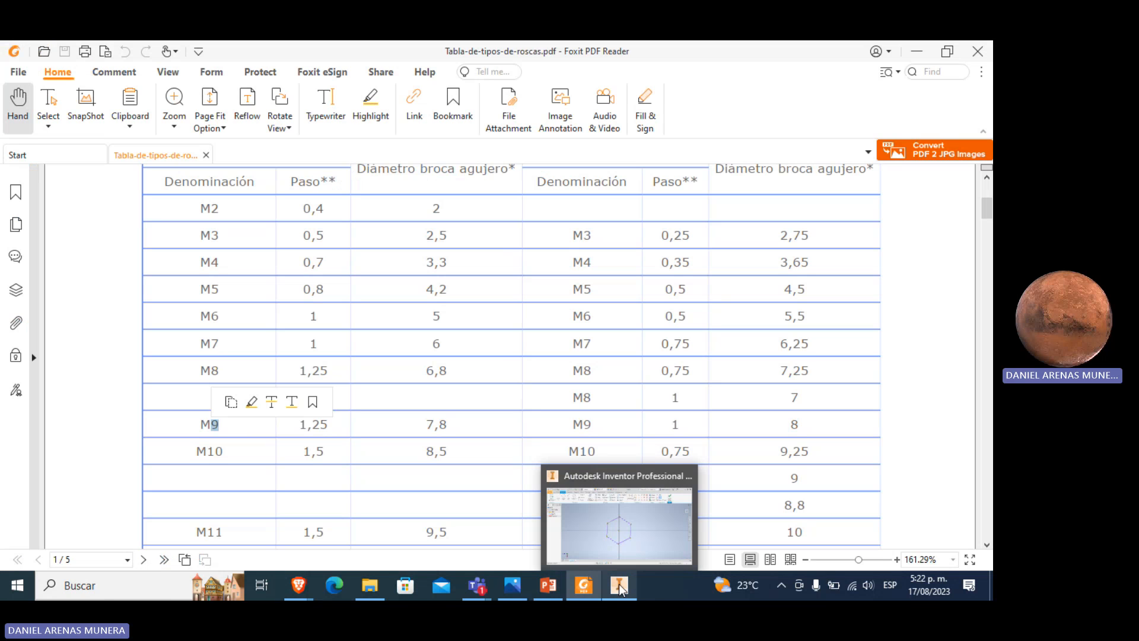
pyautogui.click(619, 587)
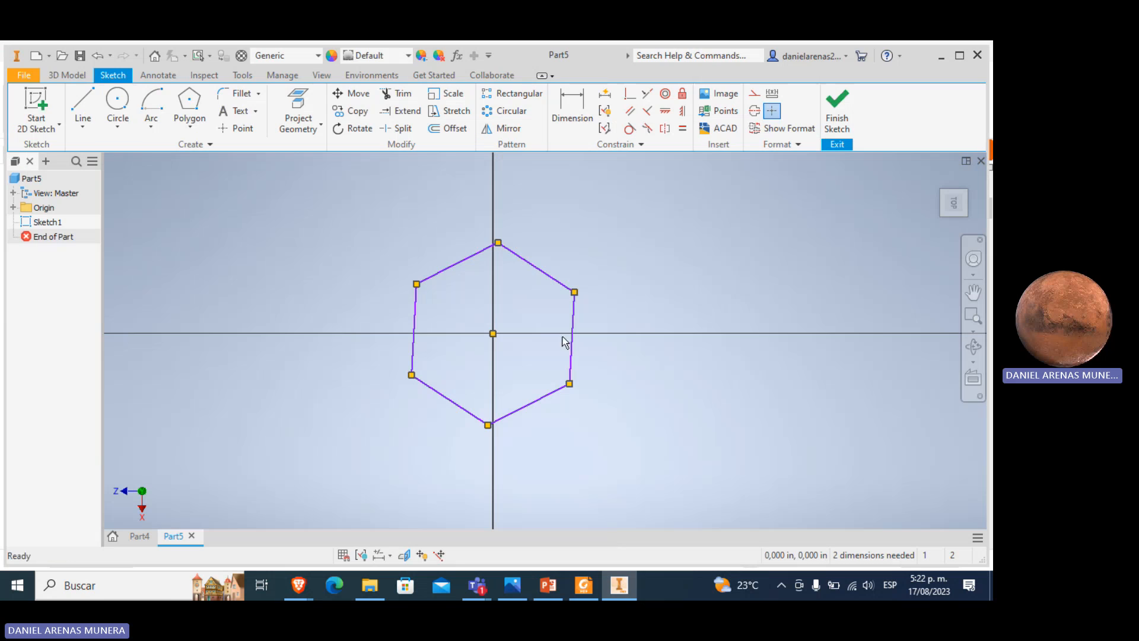
pyautogui.press('c')
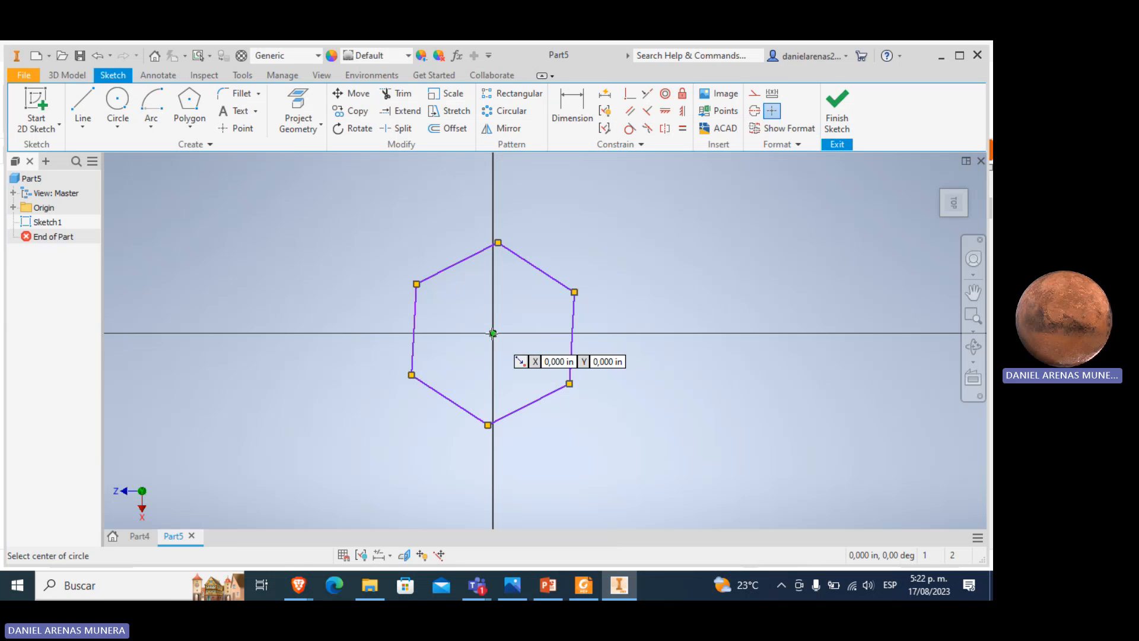
pyautogui.press('Escape')
pyautogui.click(116, 105)
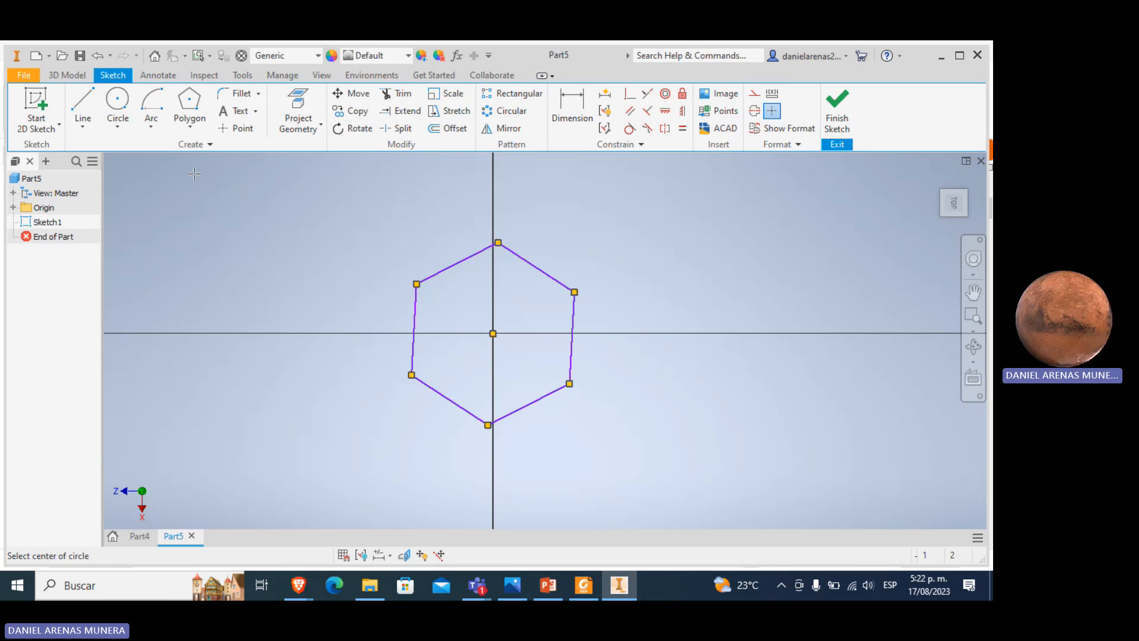
pyautogui.press('Escape')
# Set the part's length unit to millimeter in the document settings.
pyautogui.click(243, 75)
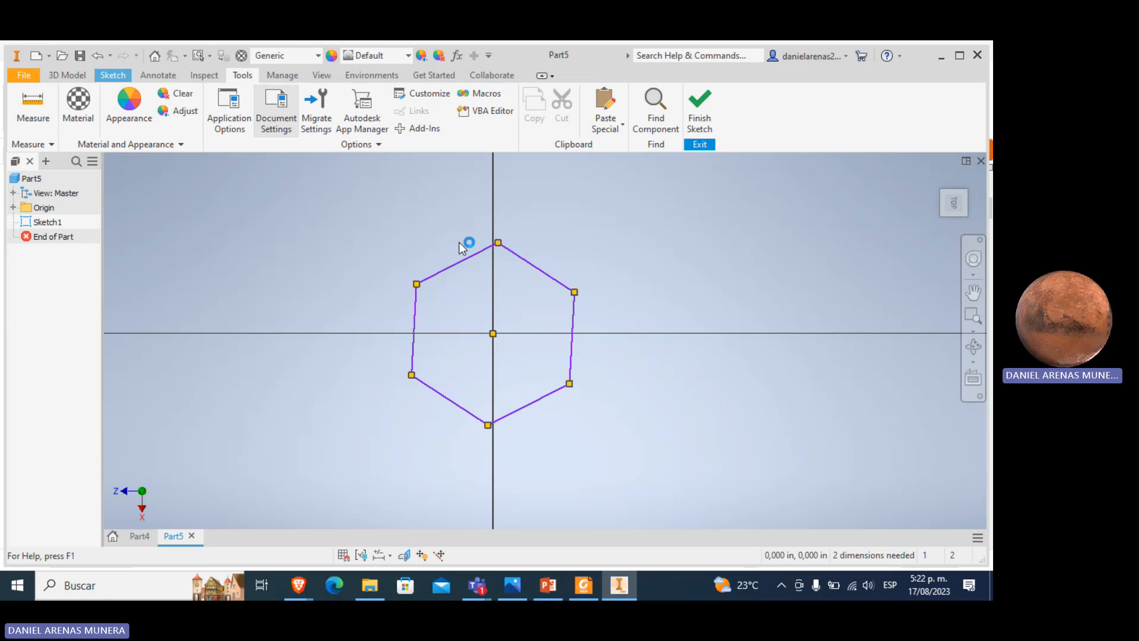
pyautogui.click(374, 119)
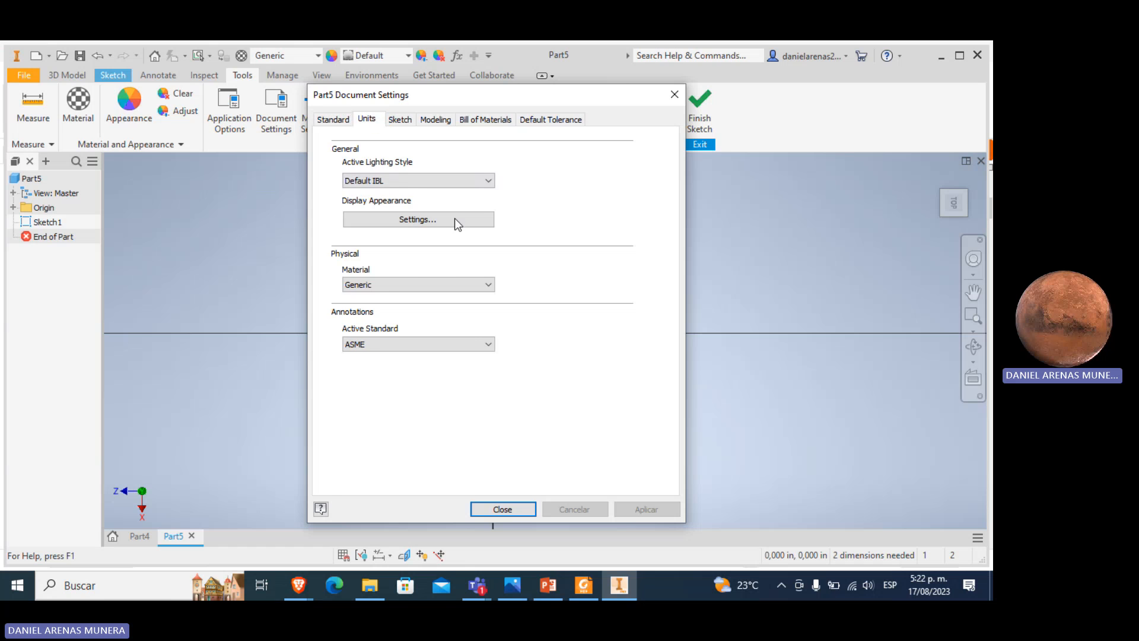
pyautogui.click(409, 208)
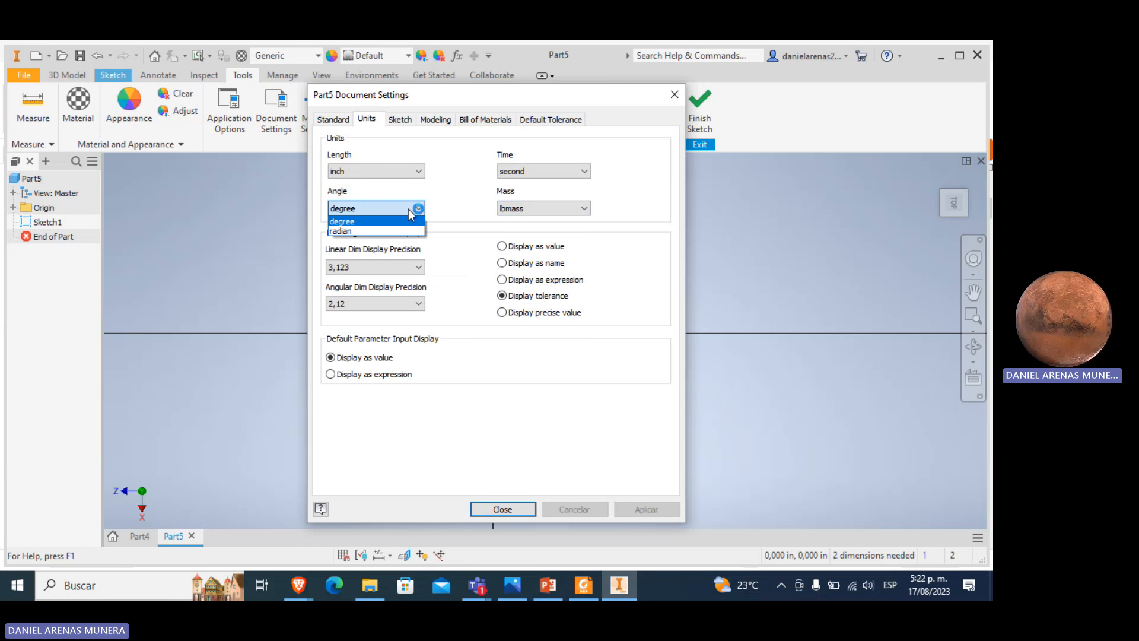
pyautogui.click(417, 171)
pyautogui.click(403, 220)
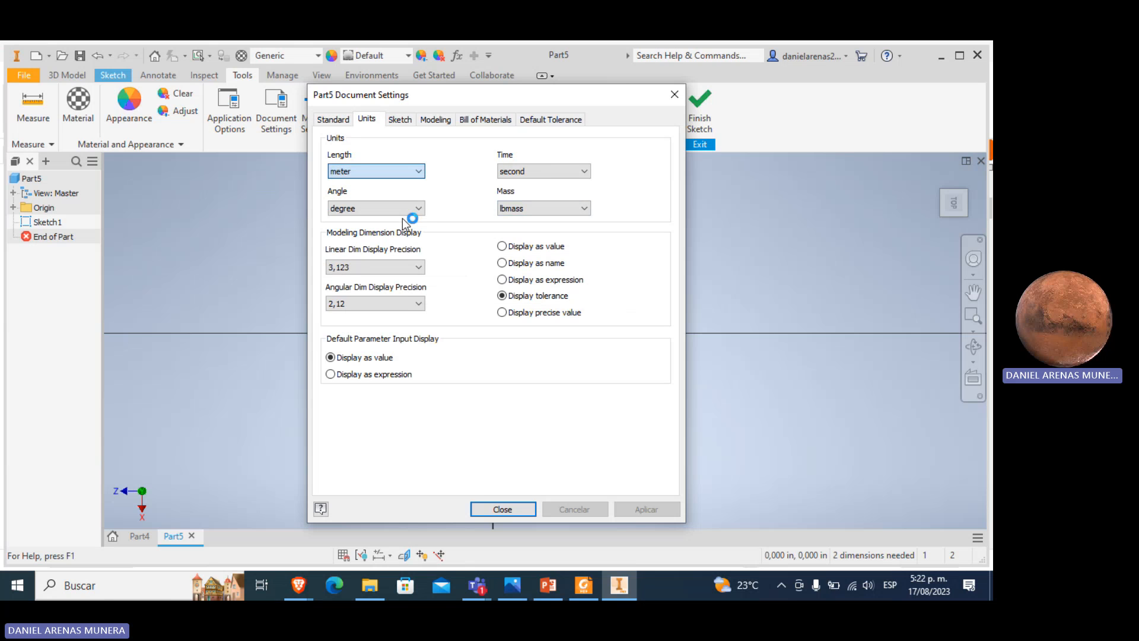
pyautogui.click(415, 171)
pyautogui.click(405, 213)
# Set the part's mass unit to kilogram, apply the document settings and return to the 3D modelling tools.
pyautogui.click(584, 170)
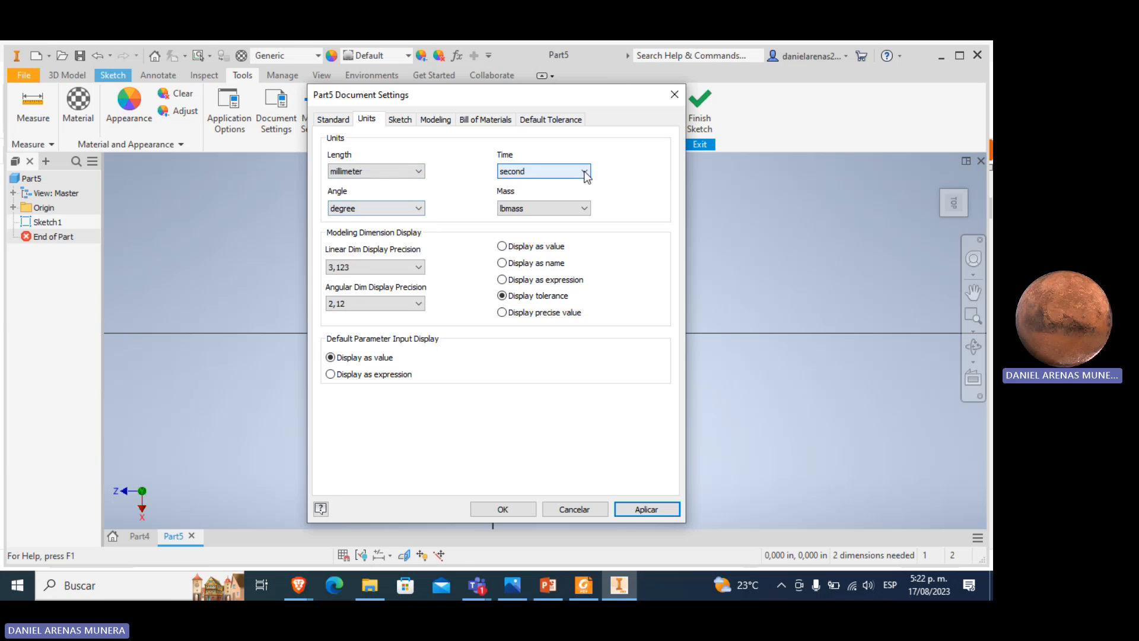
pyautogui.click(584, 171)
pyautogui.click(574, 208)
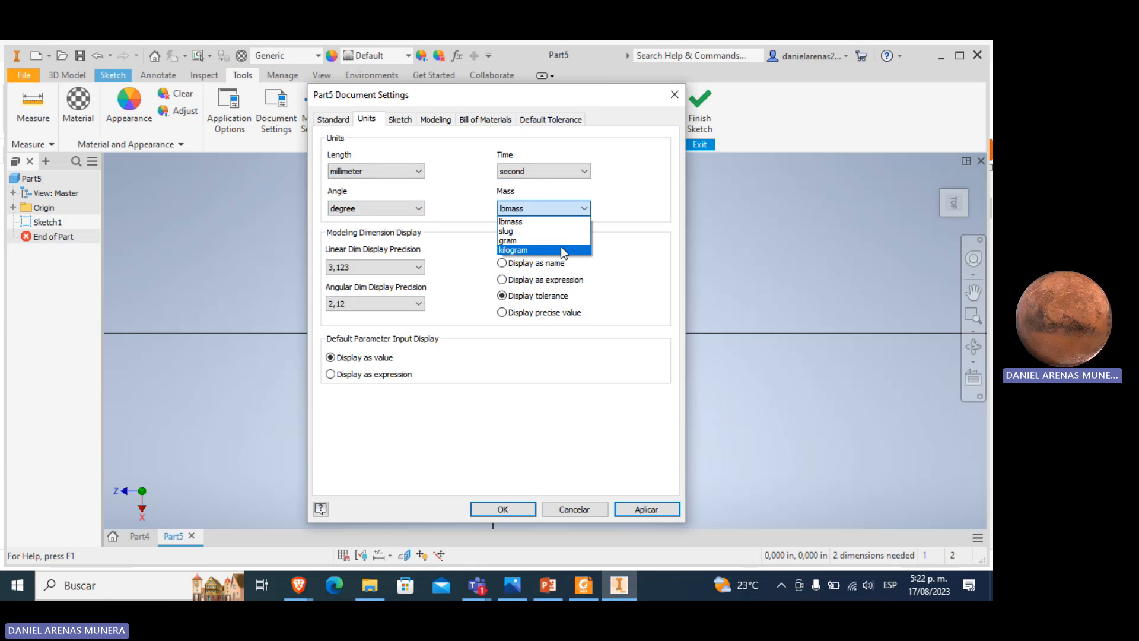
pyautogui.click(561, 249)
pyautogui.click(635, 509)
pyautogui.click(502, 509)
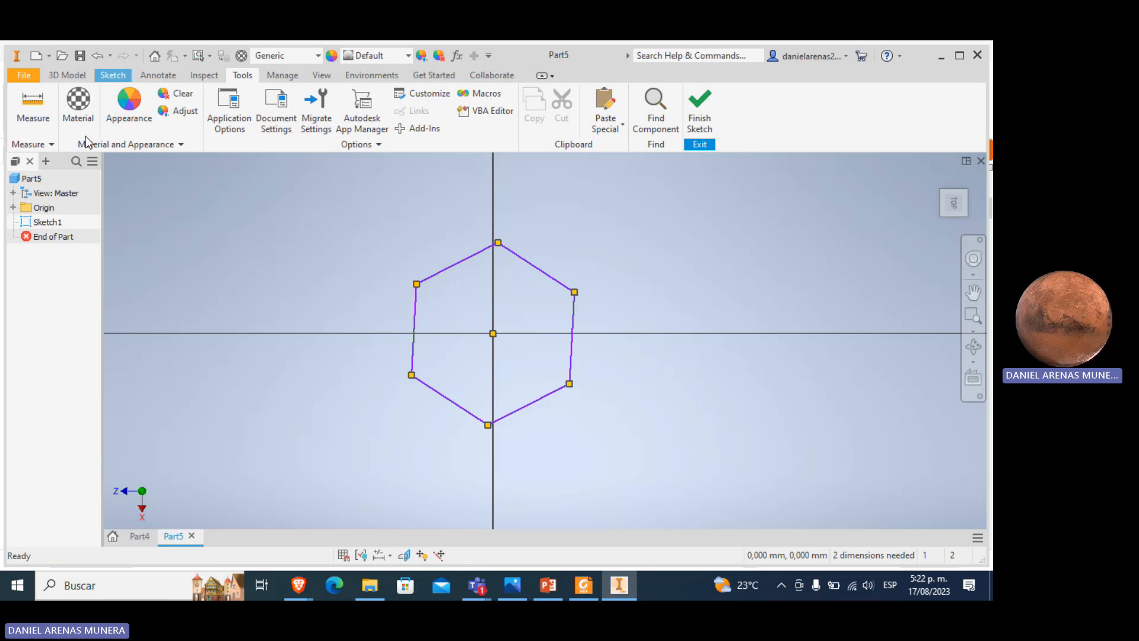
pyautogui.click(67, 75)
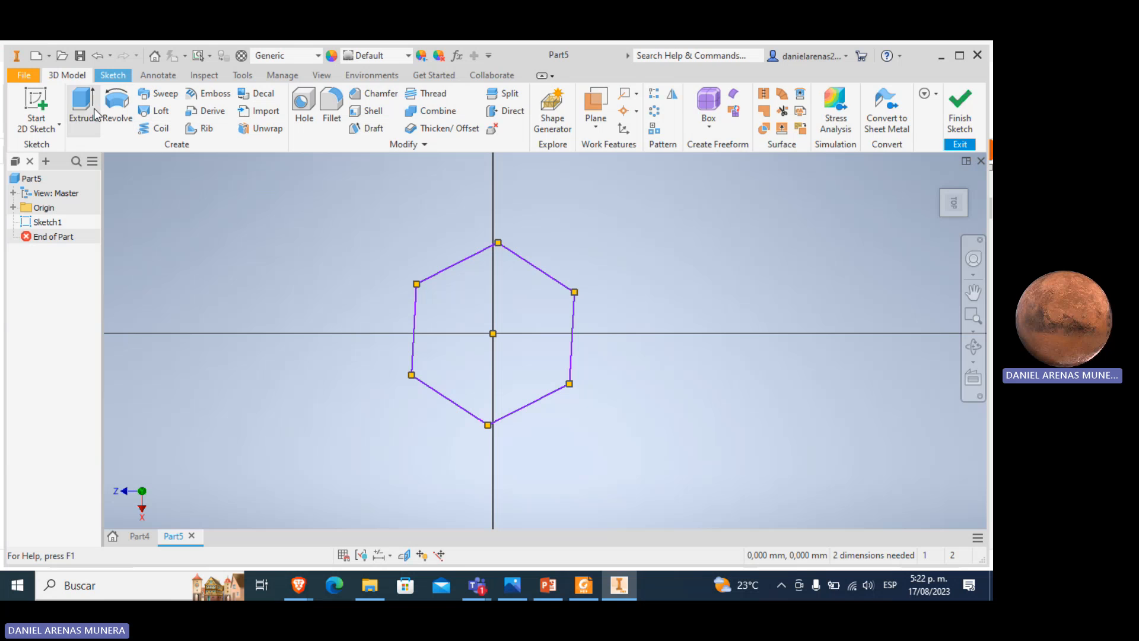
# Sketch a circle with an 8 mm diameter centred on the hexagon's centre point.
pyautogui.click(110, 77)
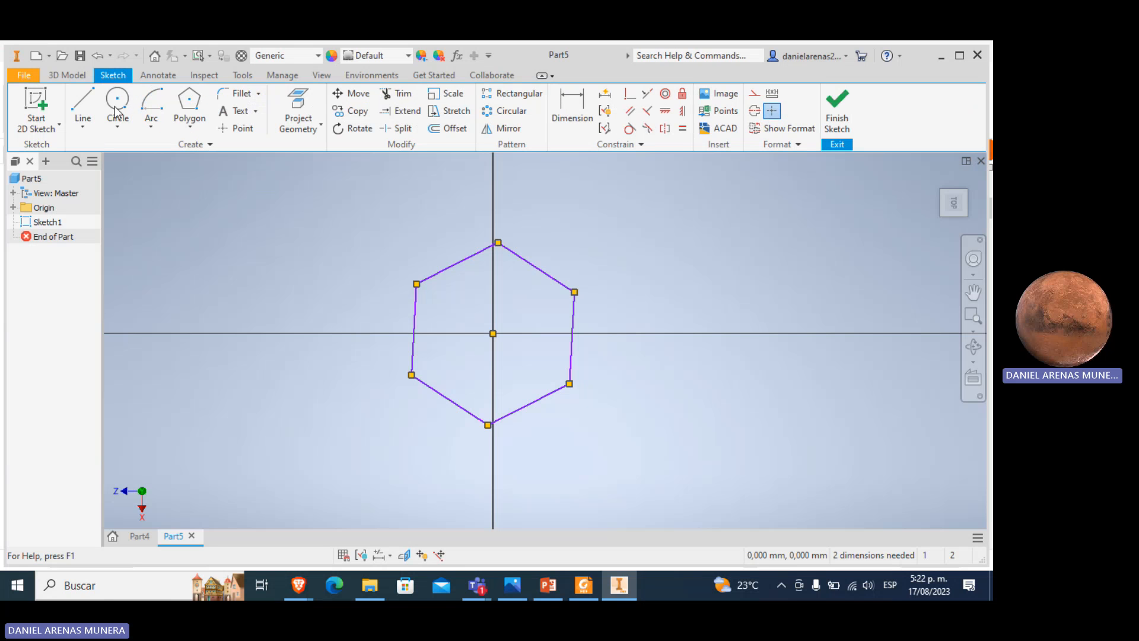
pyautogui.click(117, 102)
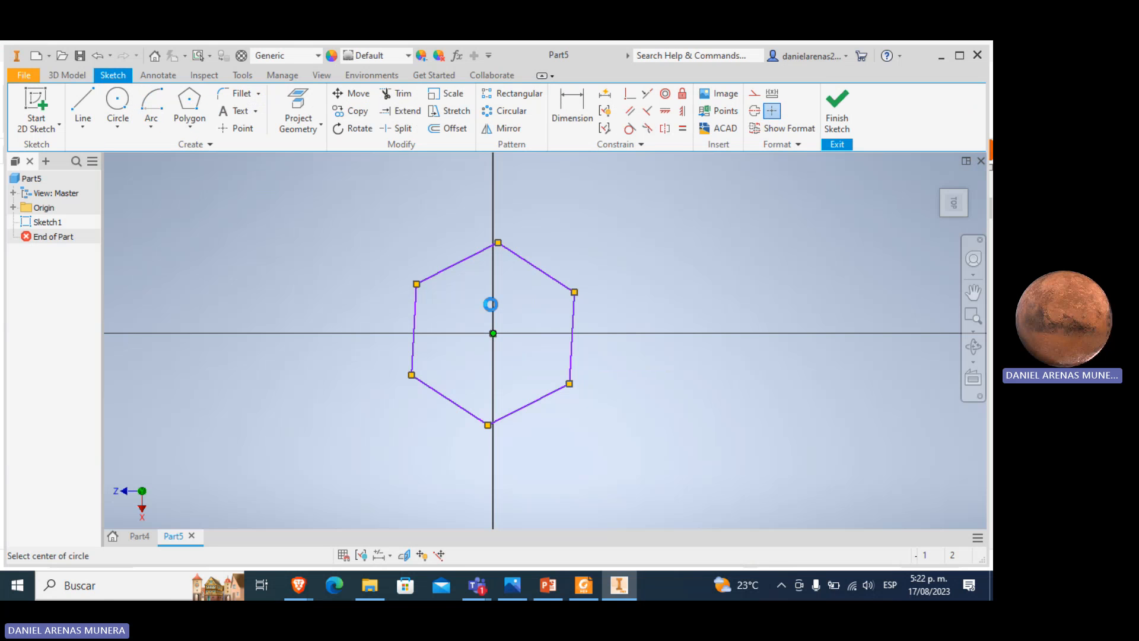
pyautogui.click(492, 333)
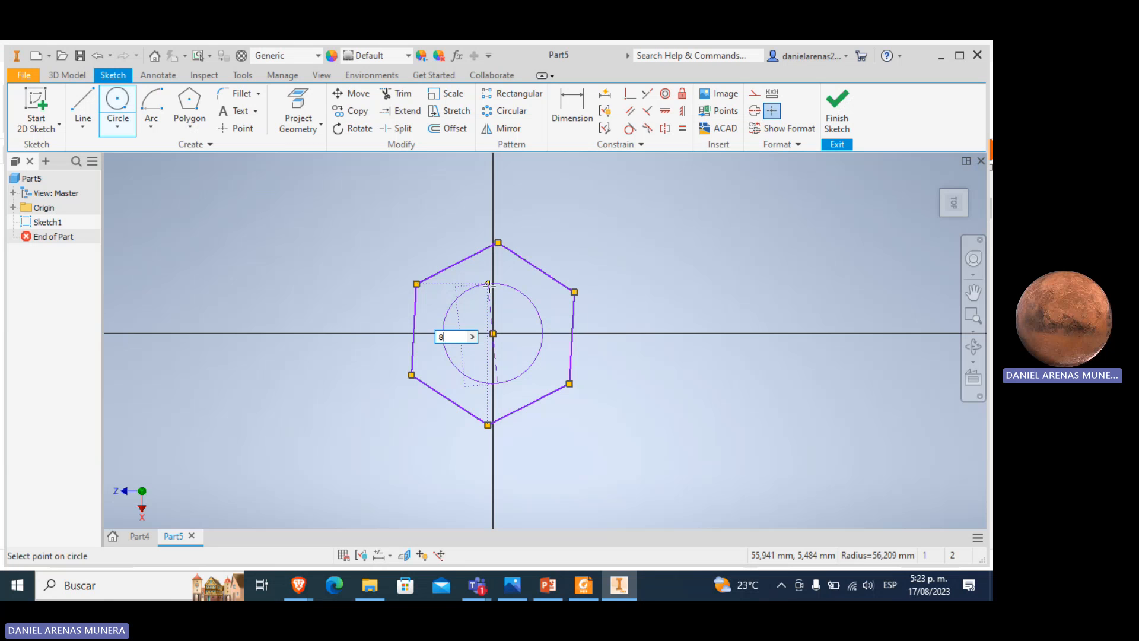
pyautogui.write('8')
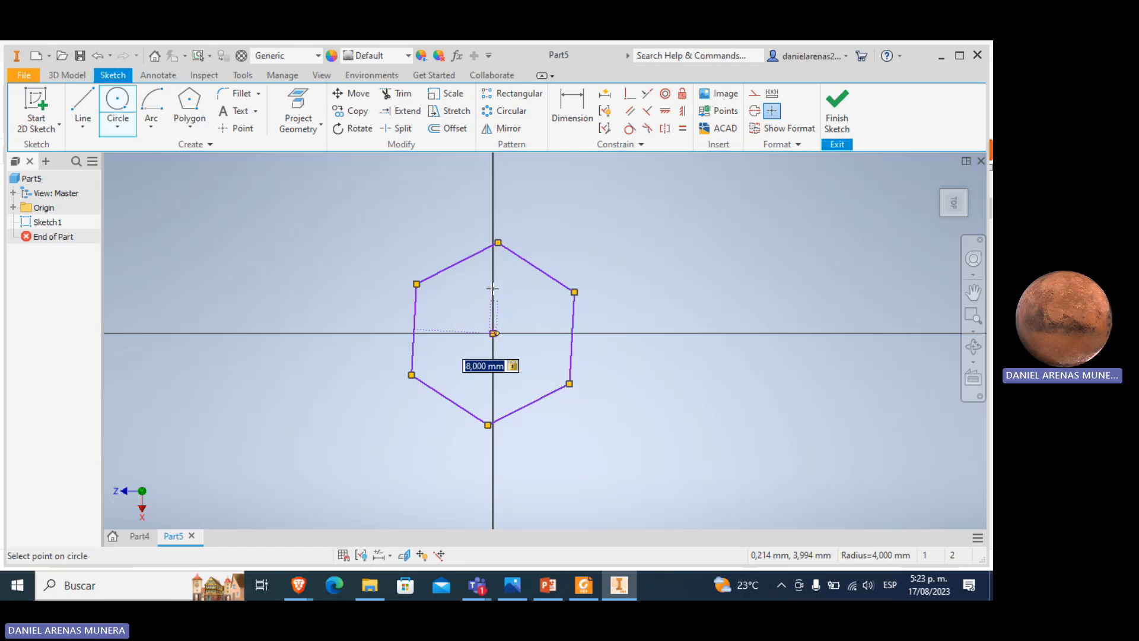
pyautogui.scroll(-5, 499, 314)
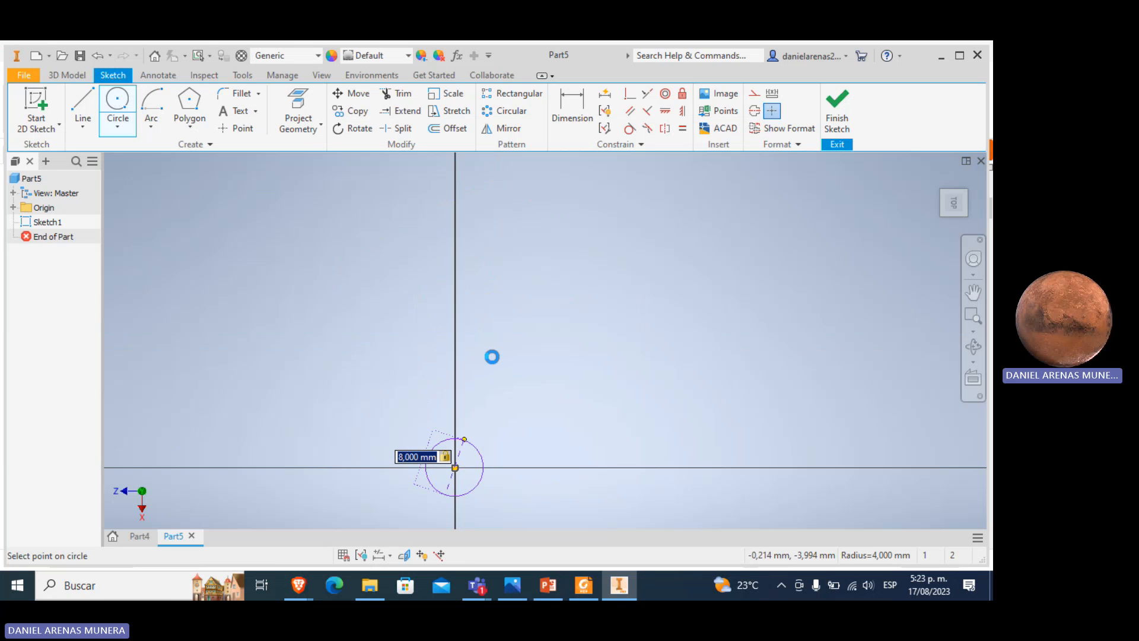
pyautogui.press('Return')
pyautogui.scroll(5, 485, 416)
pyautogui.press('Escape')
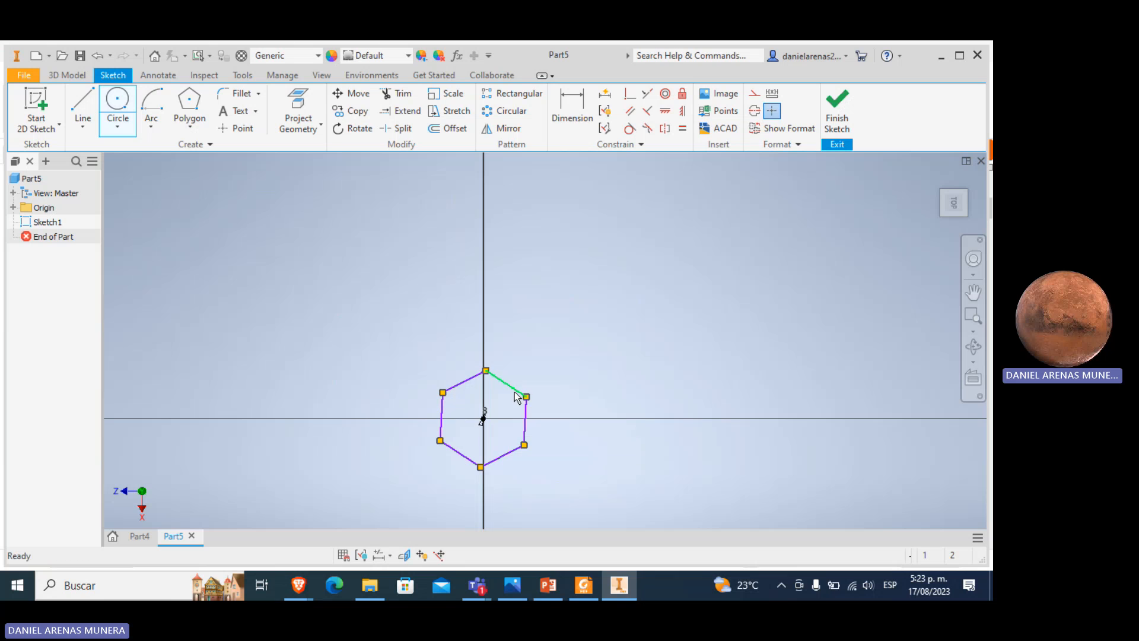
# Delete all six sides of the oversized hexagon, leaving only the circle in the sketch.
pyautogui.click(516, 385)
pyautogui.press('Delete')
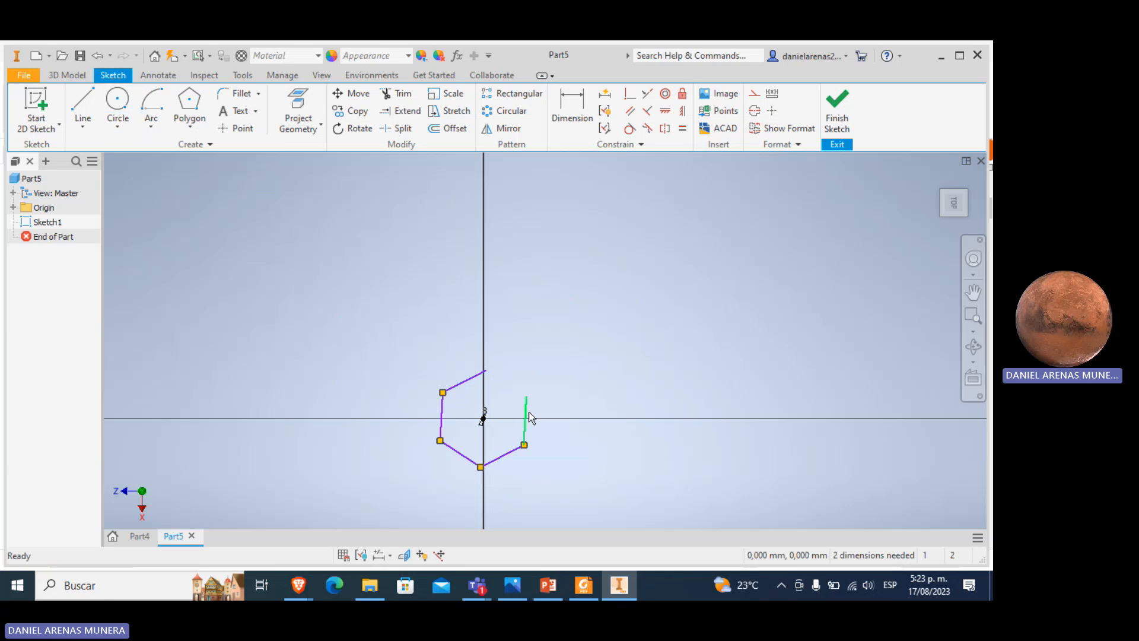
pyautogui.click(526, 409)
pyautogui.press('Delete')
pyautogui.click(503, 455)
pyautogui.press('Delete')
pyautogui.click(460, 454)
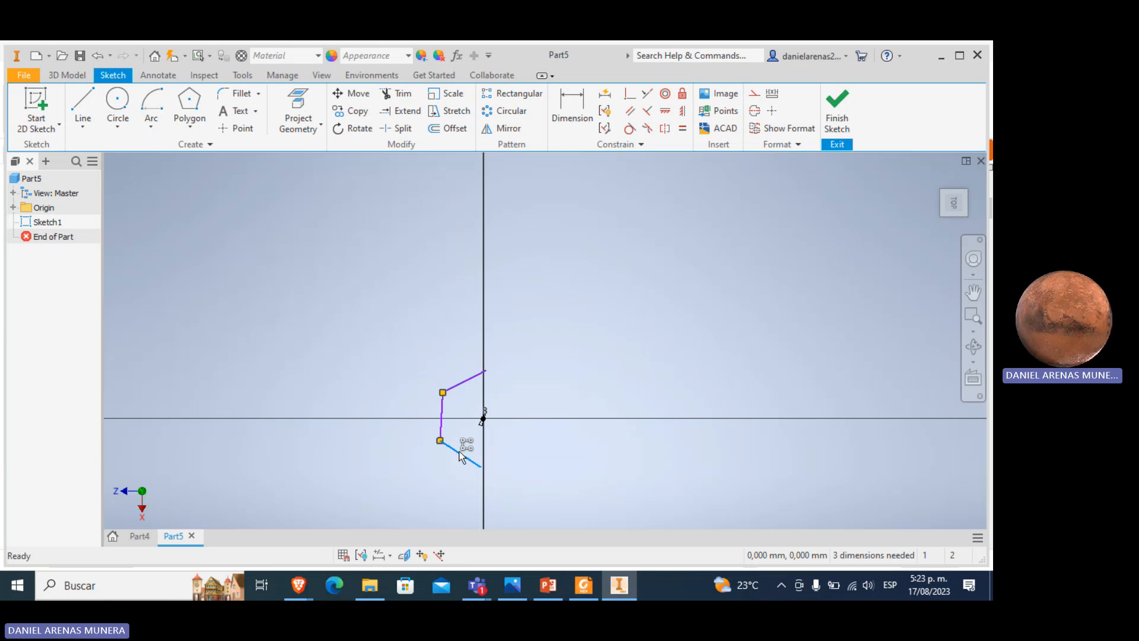
pyautogui.press('Delete')
pyautogui.click(441, 422)
pyautogui.press('Delete')
pyautogui.click(459, 383)
pyautogui.press('Delete')
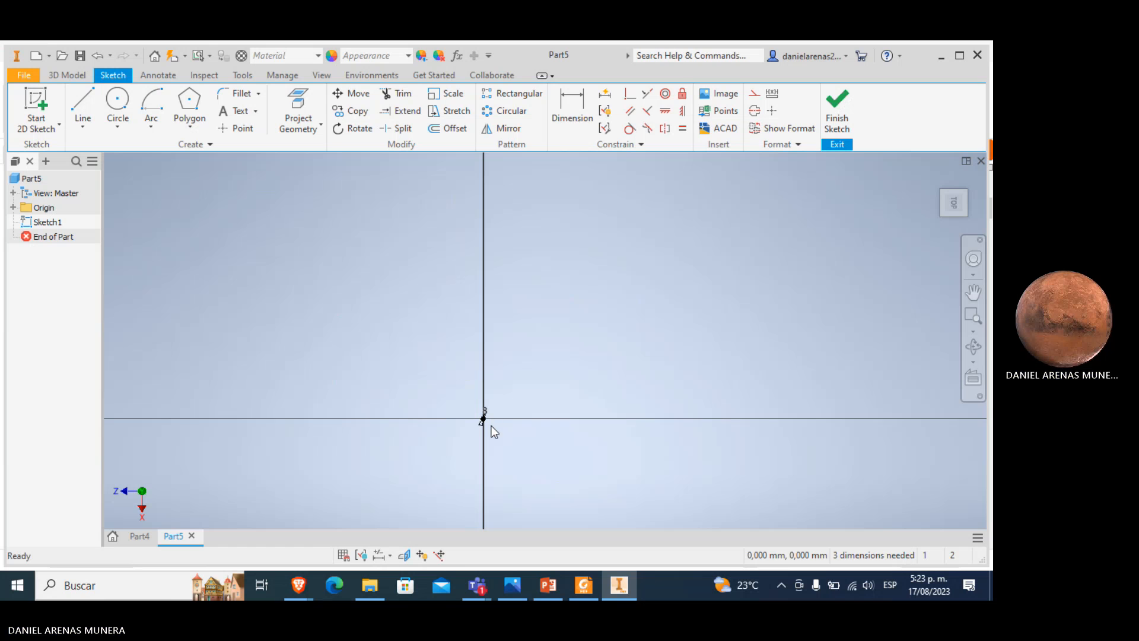
# Sketch a smaller six-sided polygon around the 8 mm circle, centred on the circle's centre point.
pyautogui.scroll(-5, 489, 434)
pyautogui.moveTo(470, 283); pyautogui.dragTo(585, 333, button='middle')
pyautogui.scroll(-8, 539, 401)
pyautogui.scroll(3, 534, 408)
pyautogui.scroll(3, 534, 408)
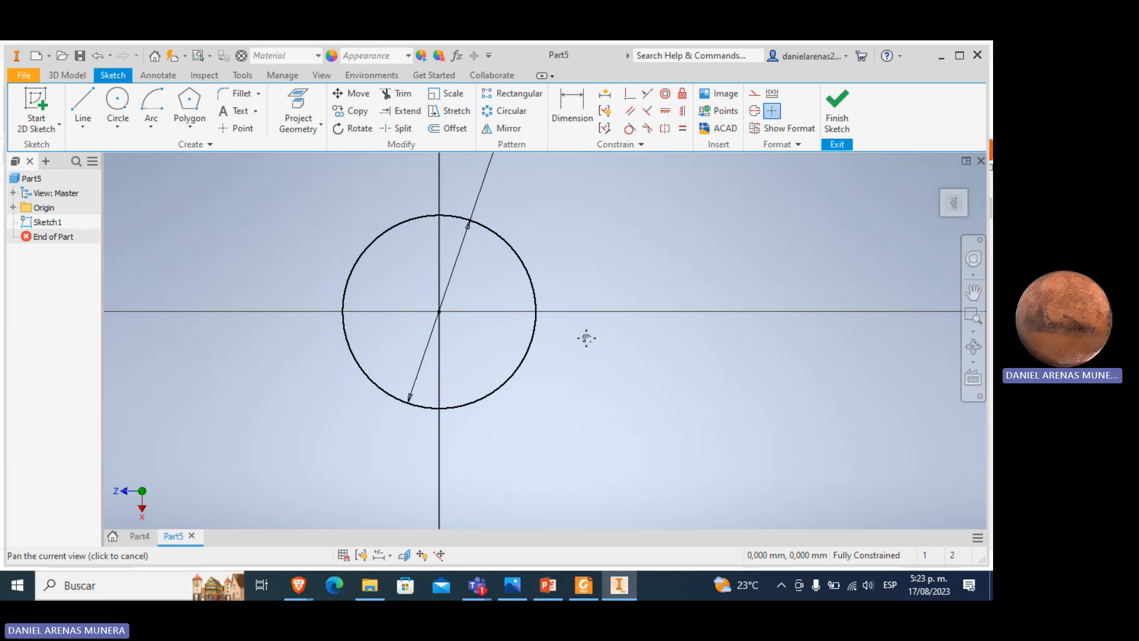
pyautogui.scroll(5, 587, 337)
pyautogui.scroll(-3, 585, 337)
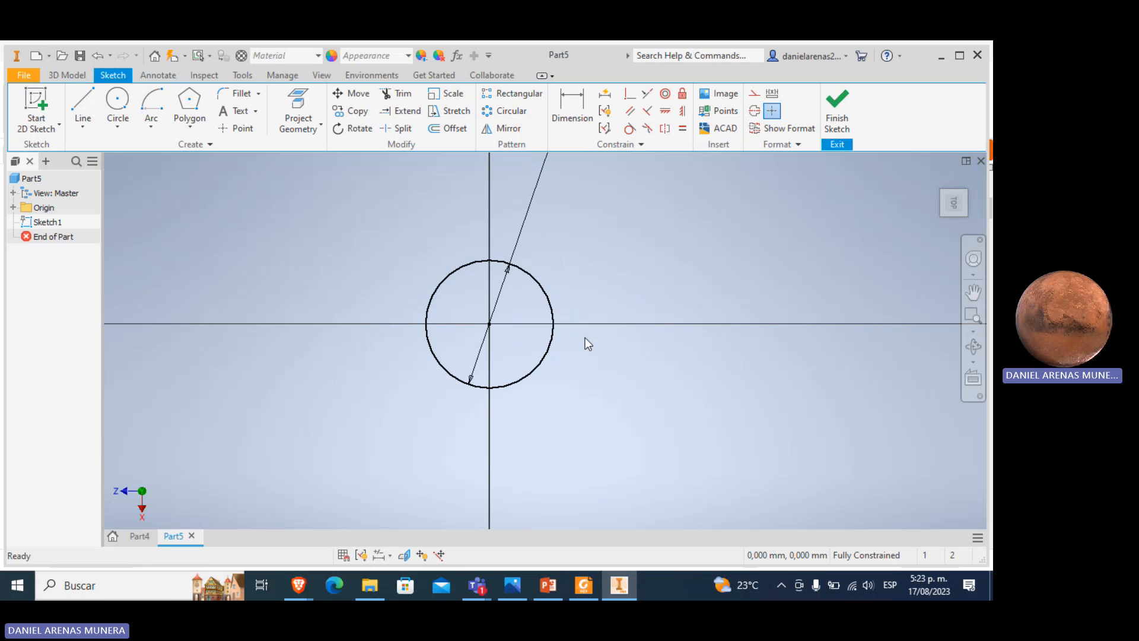
pyautogui.scroll(3, 586, 330)
pyautogui.scroll(-4, 592, 329)
pyautogui.moveTo(592, 328)
pyautogui.mouseDown(button='middle')
pyautogui.moveTo(579, 370)
pyautogui.moveTo(566, 344)
pyautogui.mouseUp(button='middle')
pyautogui.scroll(4, 566, 343)
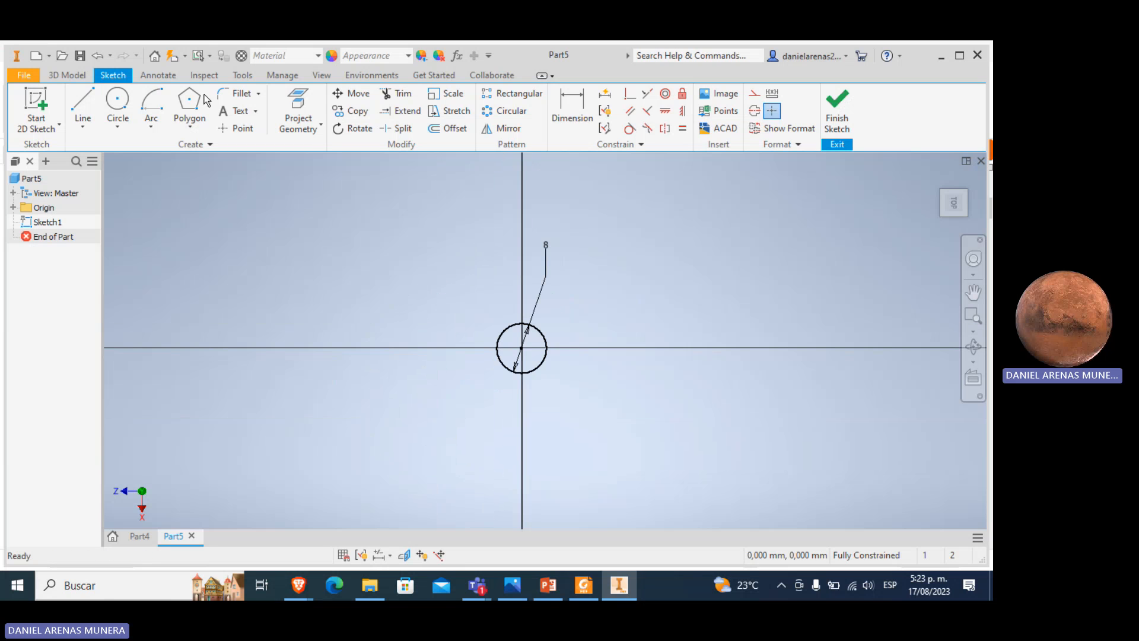
pyautogui.click(188, 107)
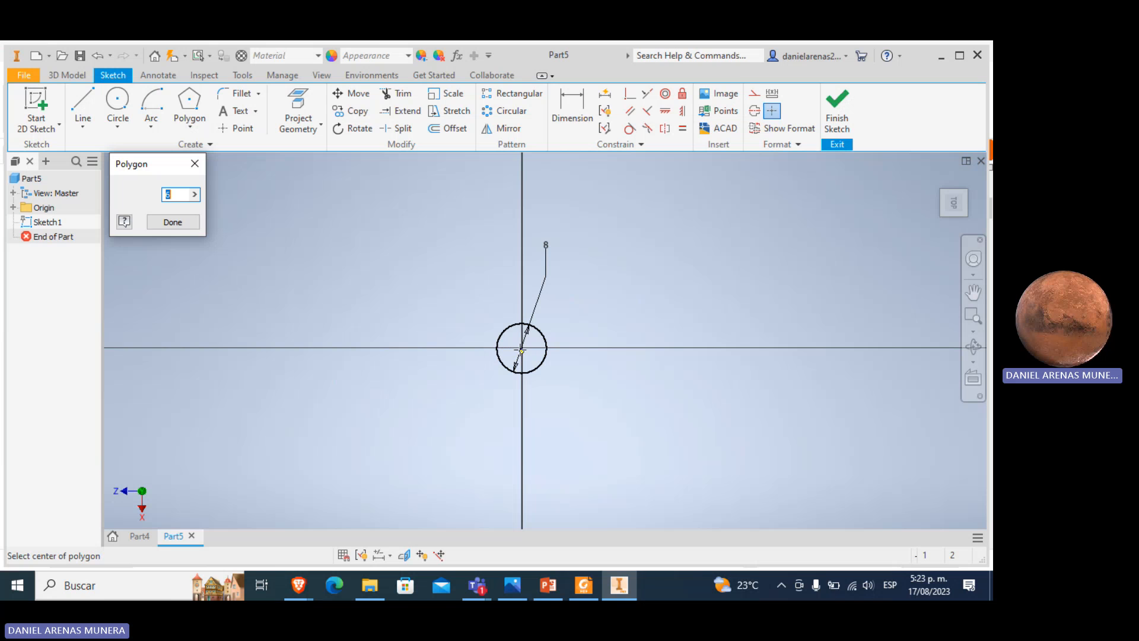
pyautogui.click(522, 347)
pyautogui.click(565, 363)
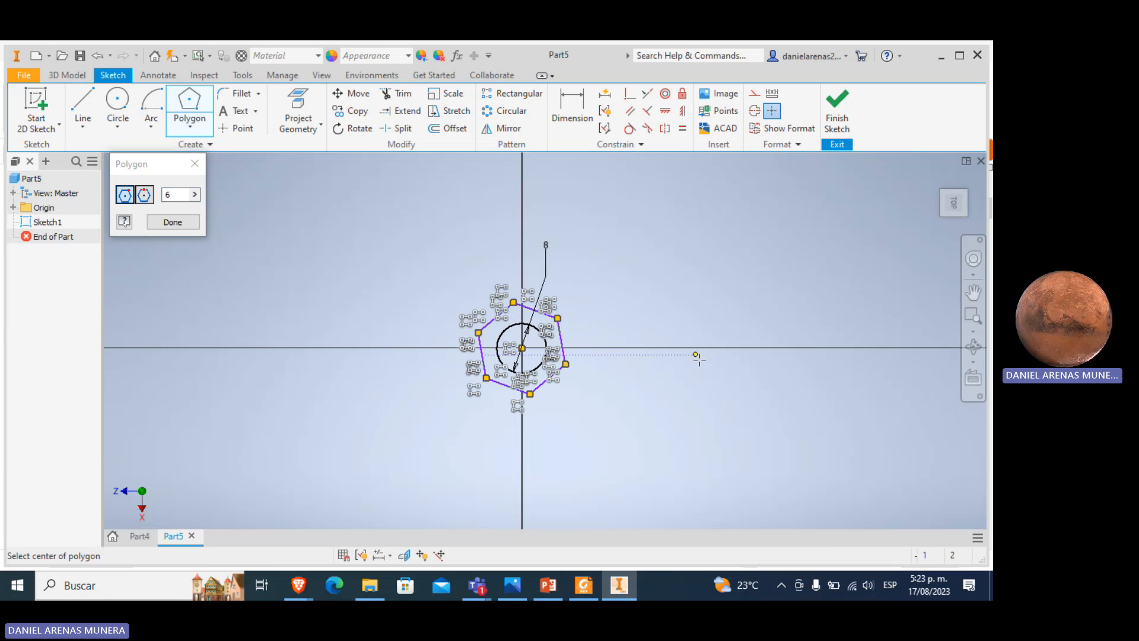
pyautogui.press('Escape')
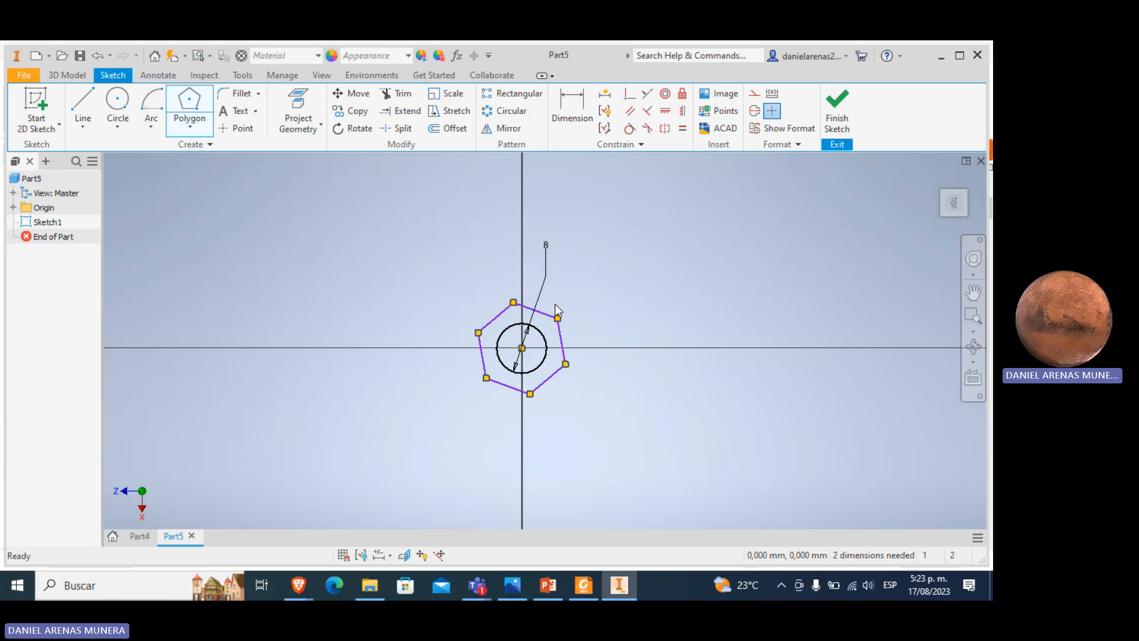
# Extrude the region between the hexagon and the circle by 5 mm.
pyautogui.click(67, 75)
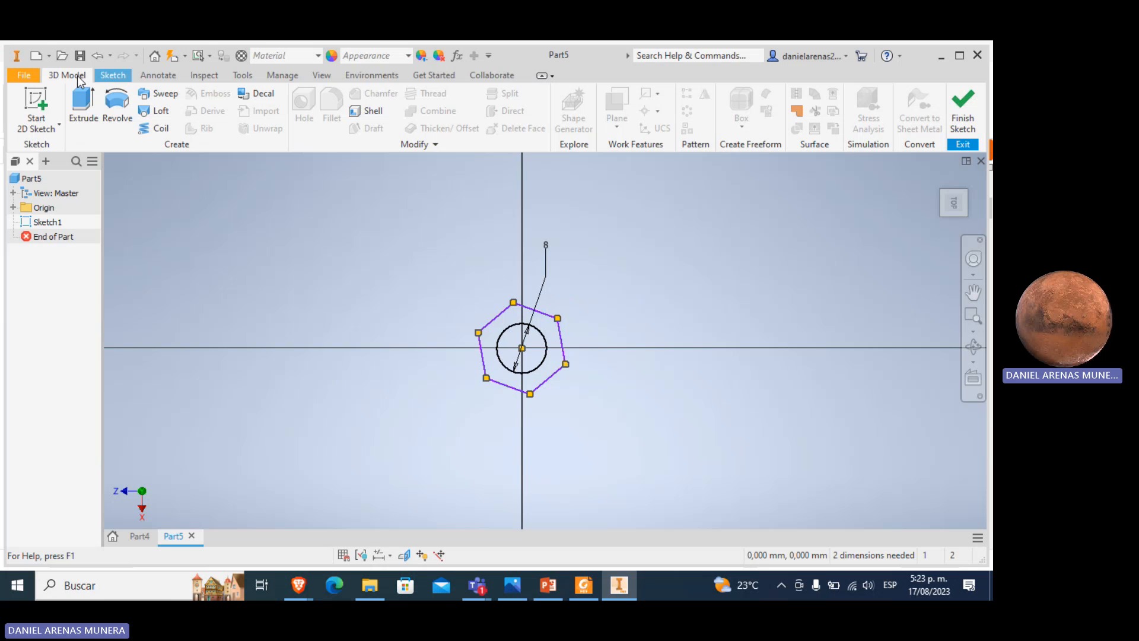
pyautogui.click(86, 113)
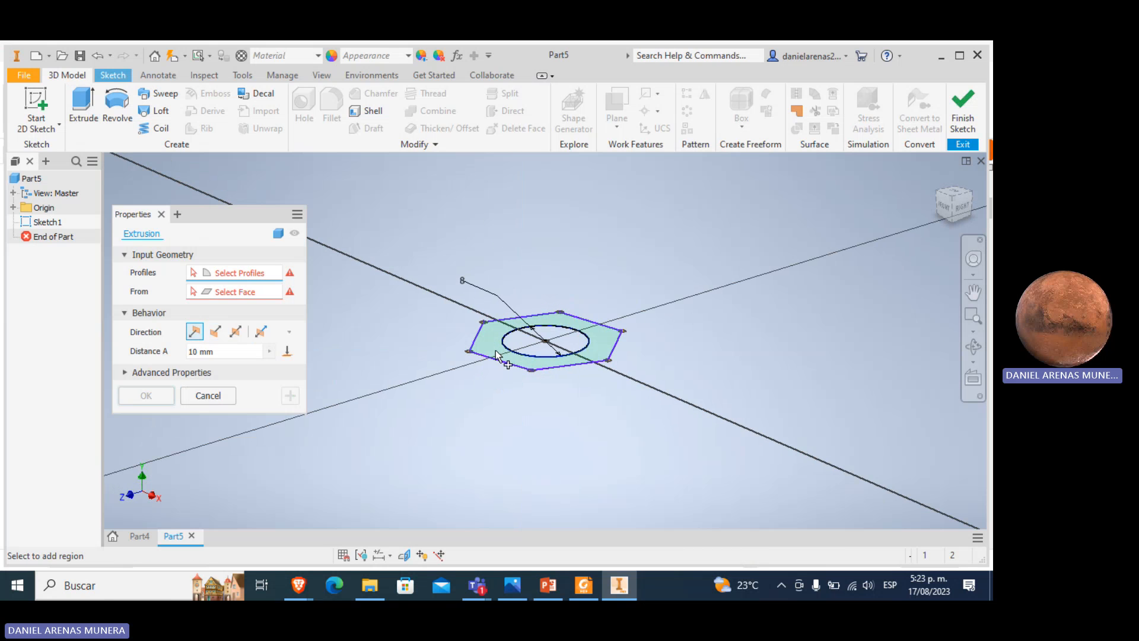
pyautogui.click(496, 355)
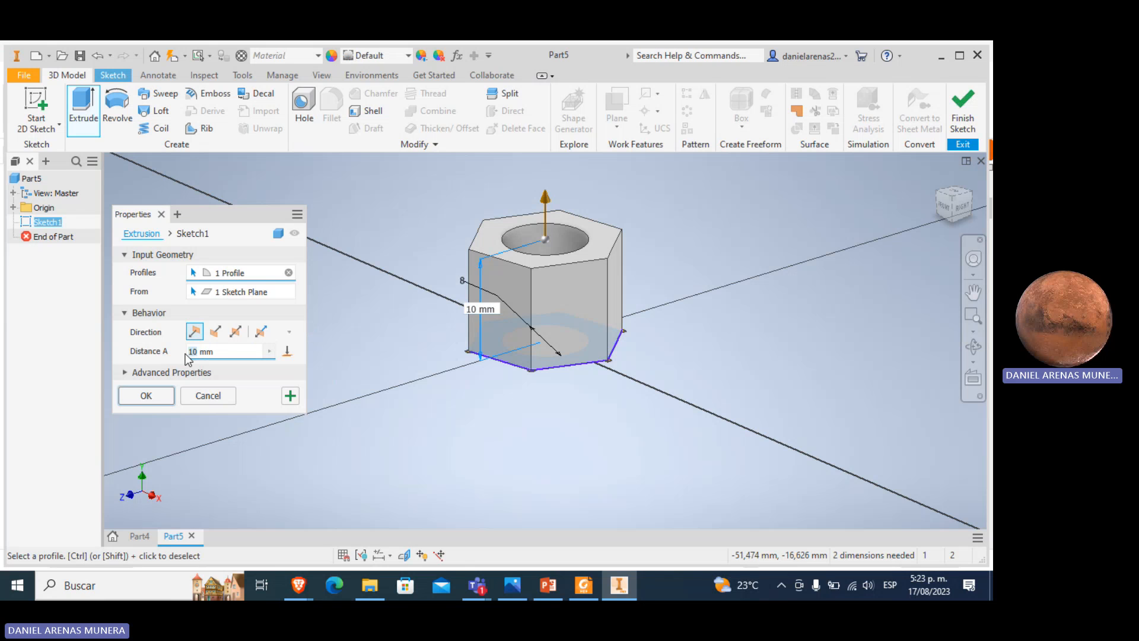
pyautogui.write('5')
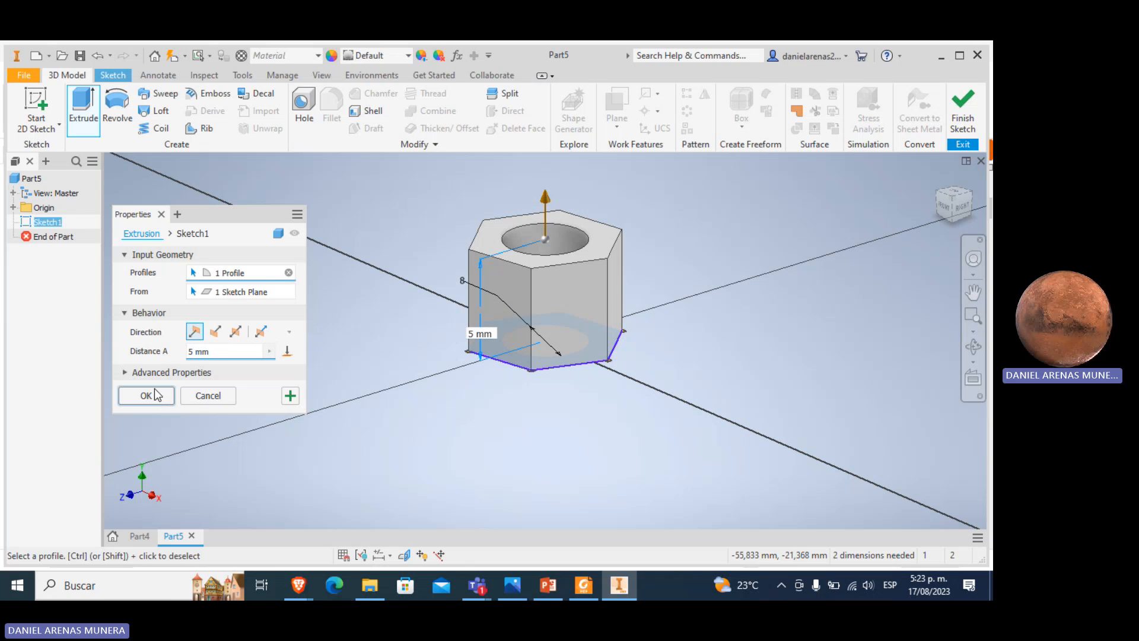
pyautogui.click(157, 396)
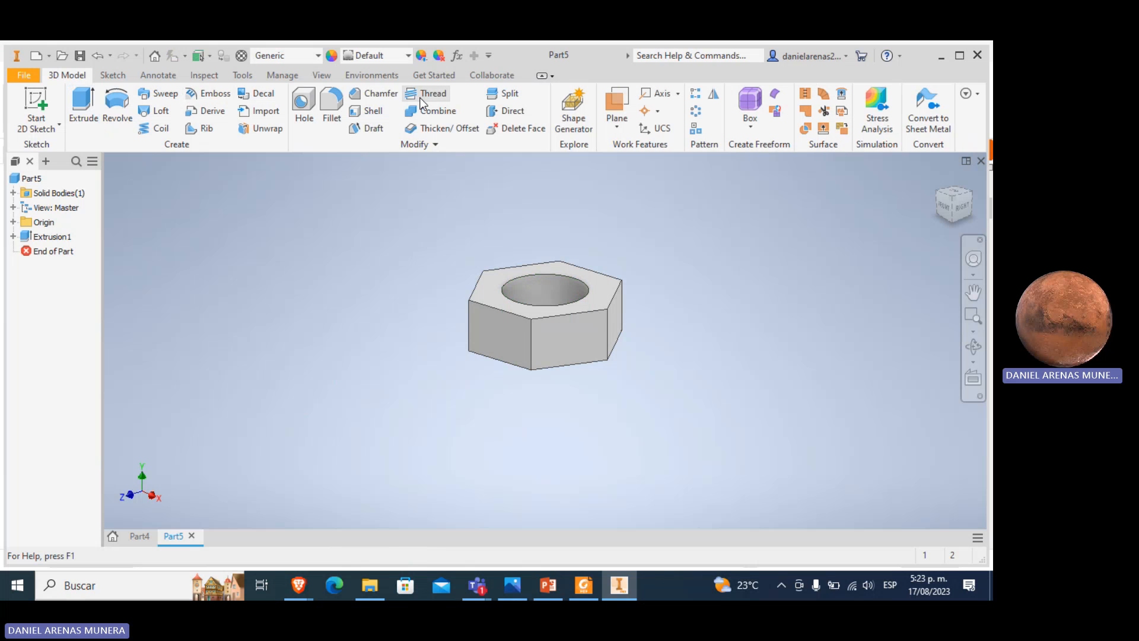
# Start a Thread feature on the nut's inner cylindrical face and choose ANSI Metric M Profile as the thread type.
pyautogui.click(420, 98)
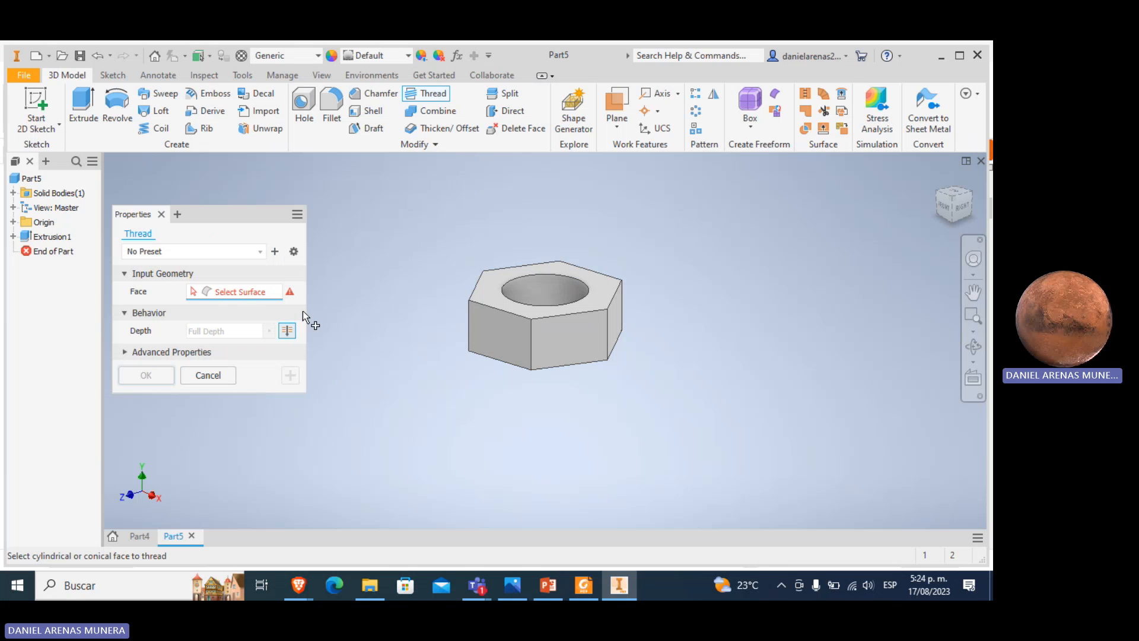
pyautogui.click(542, 293)
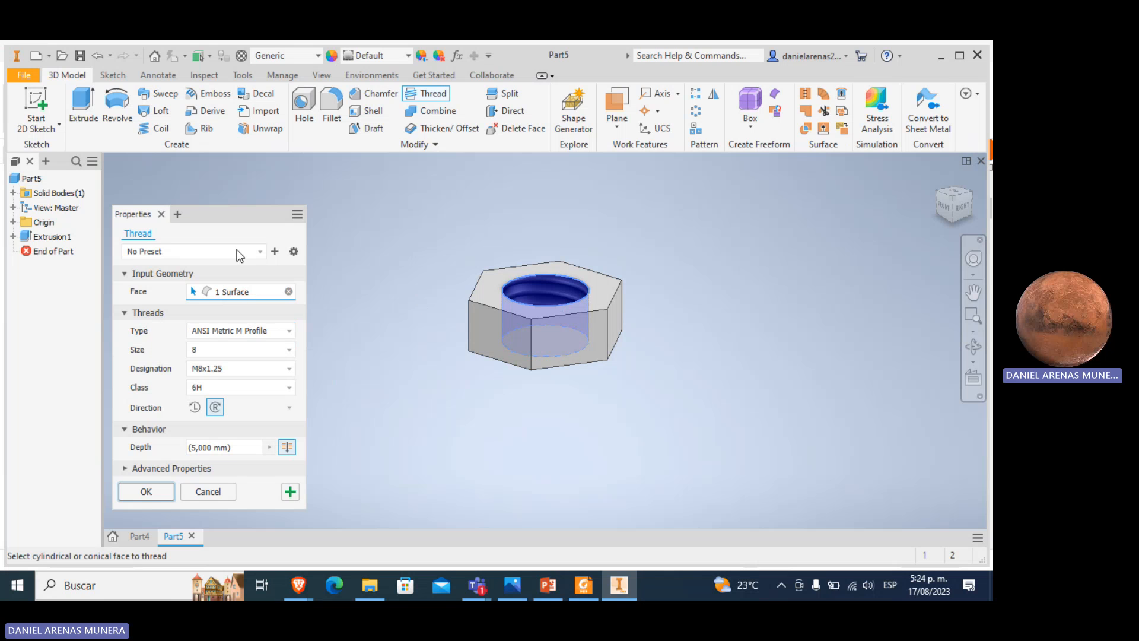
pyautogui.moveTo(225, 214); pyautogui.dragTo(288, 172)
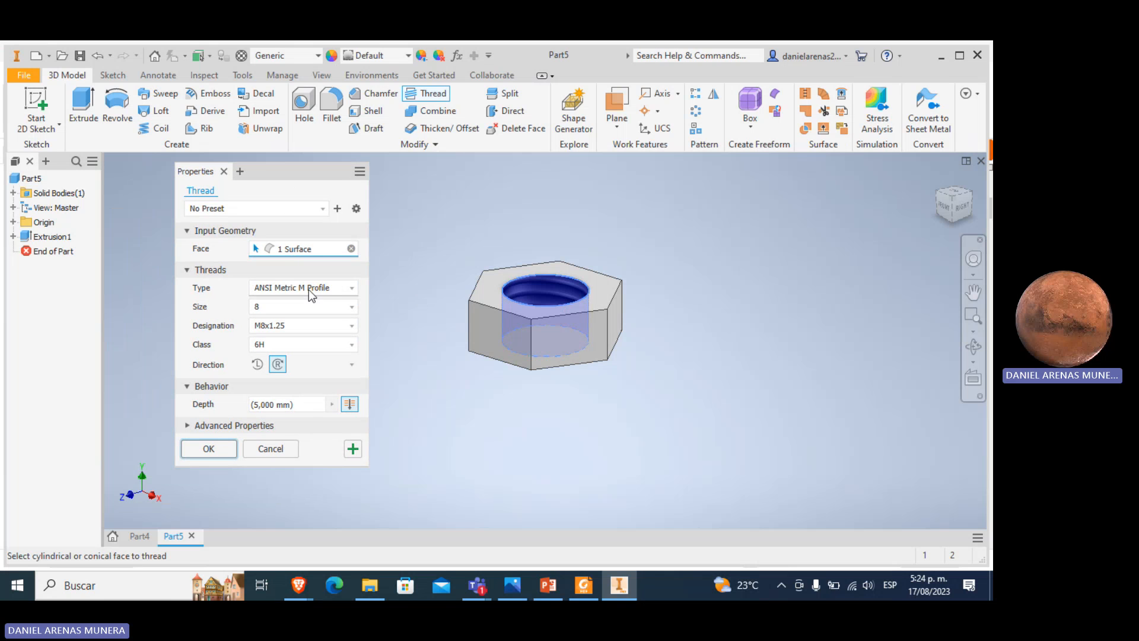
pyautogui.click(352, 289)
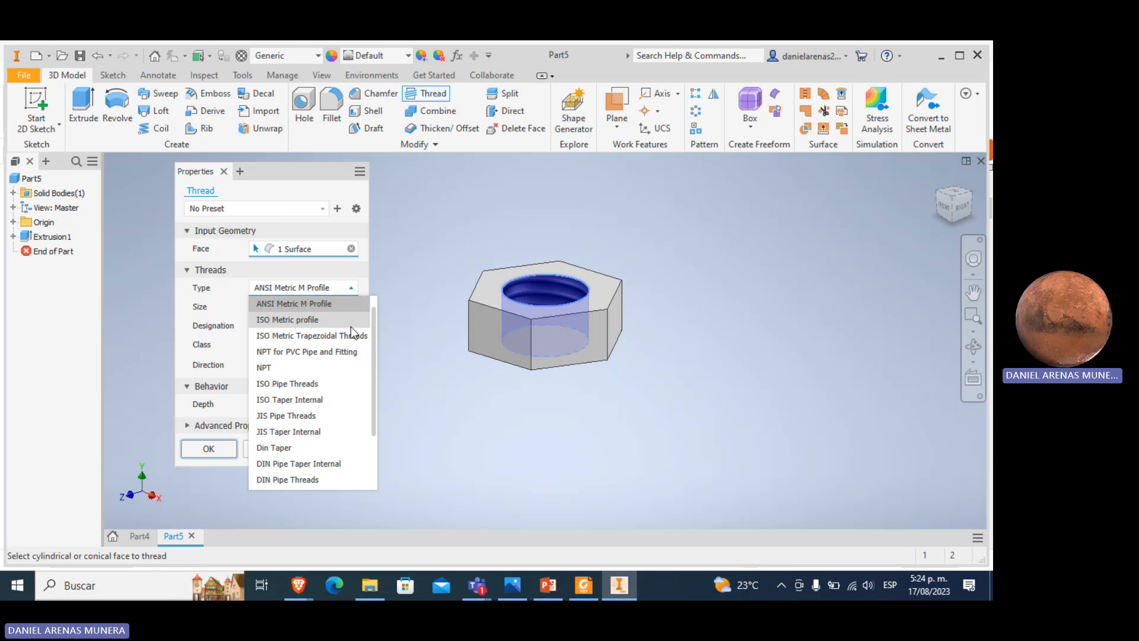
pyautogui.moveTo(375, 358); pyautogui.dragTo(377, 408)
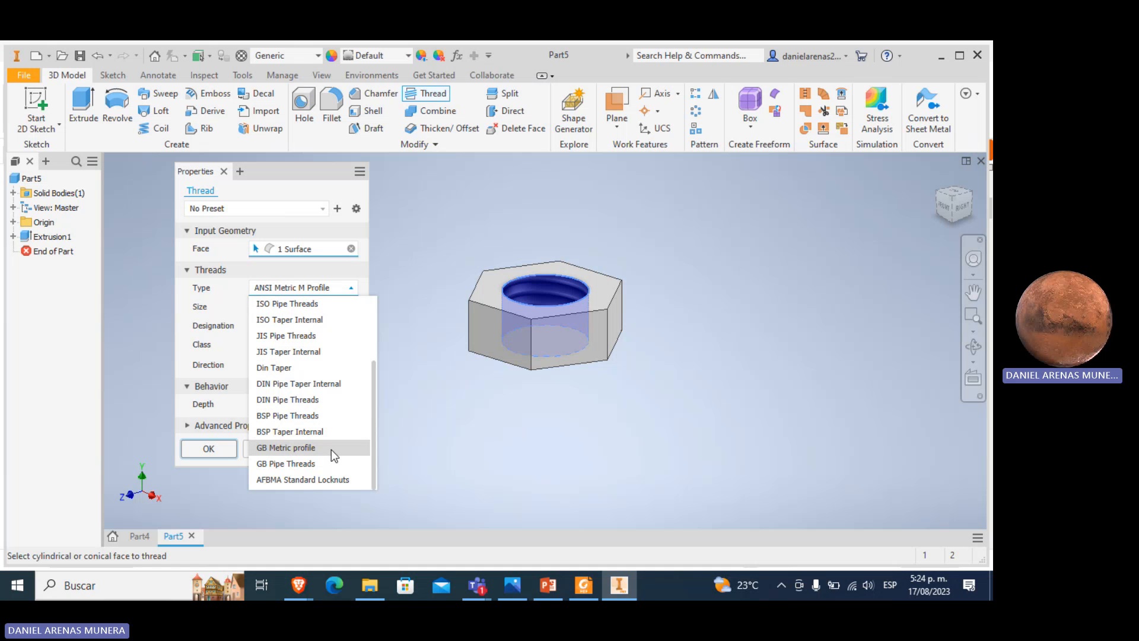
pyautogui.scroll(2, 325, 441)
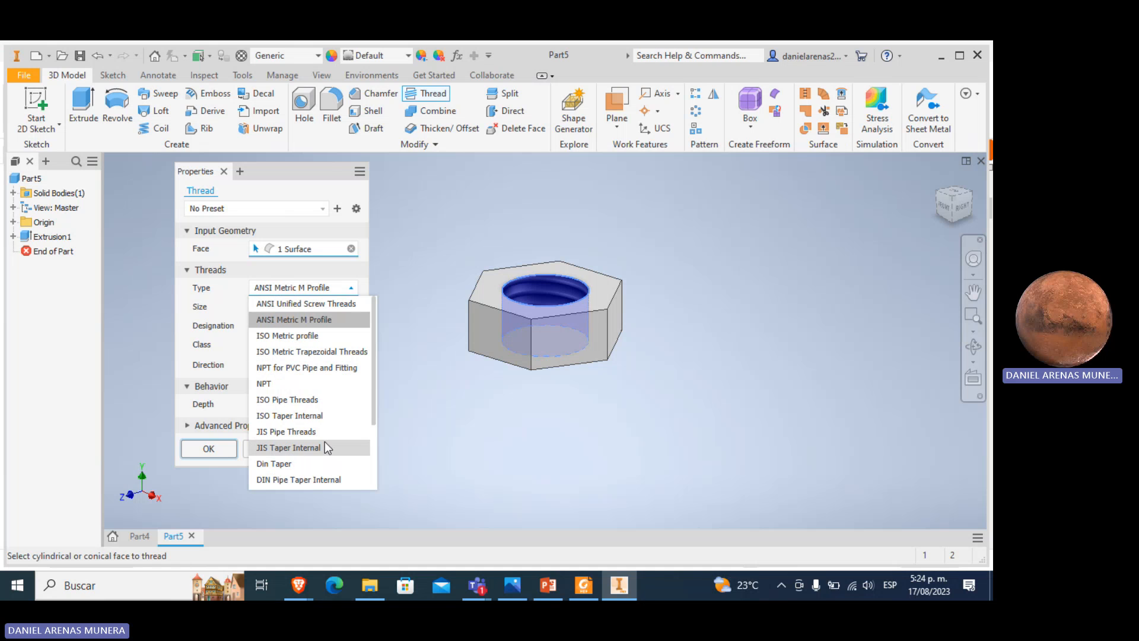
pyautogui.click(329, 320)
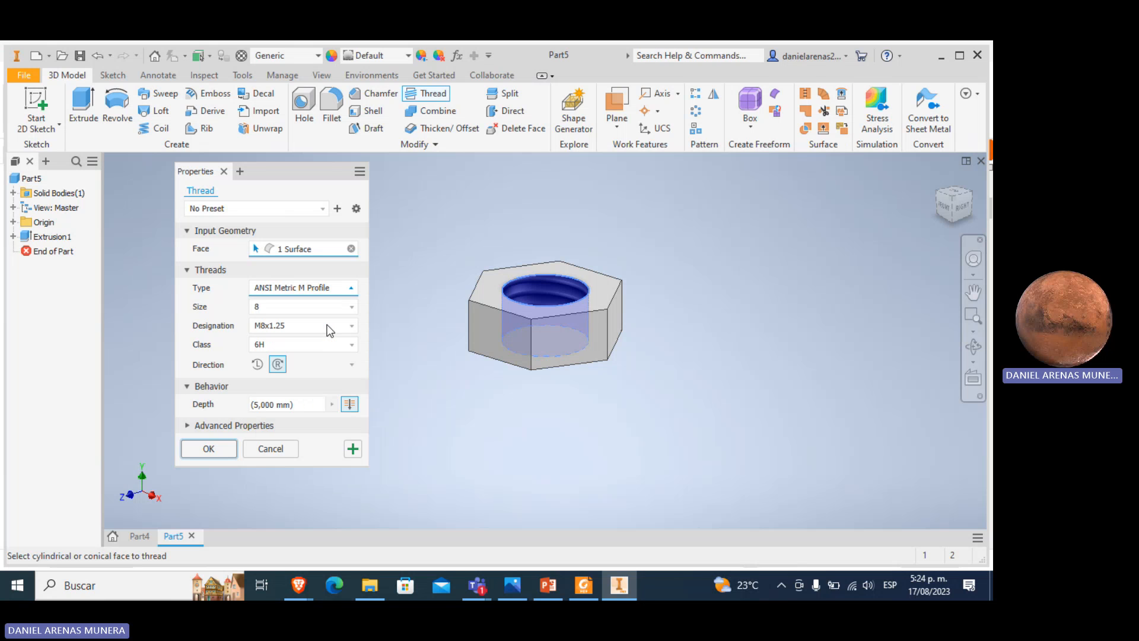
pyautogui.click(349, 288)
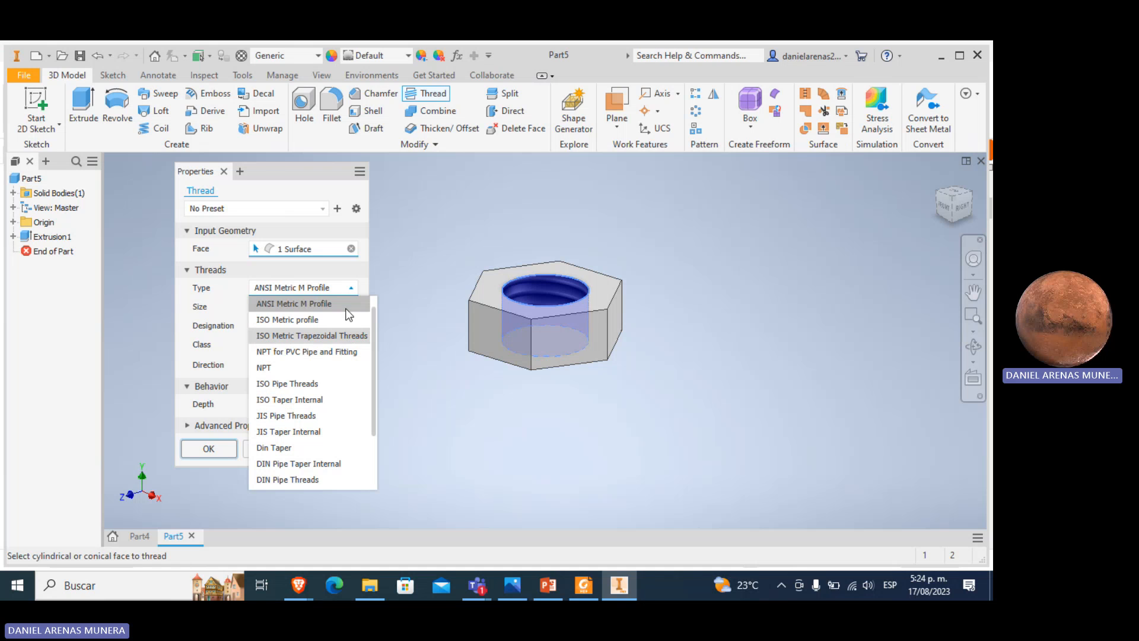
pyautogui.click(344, 291)
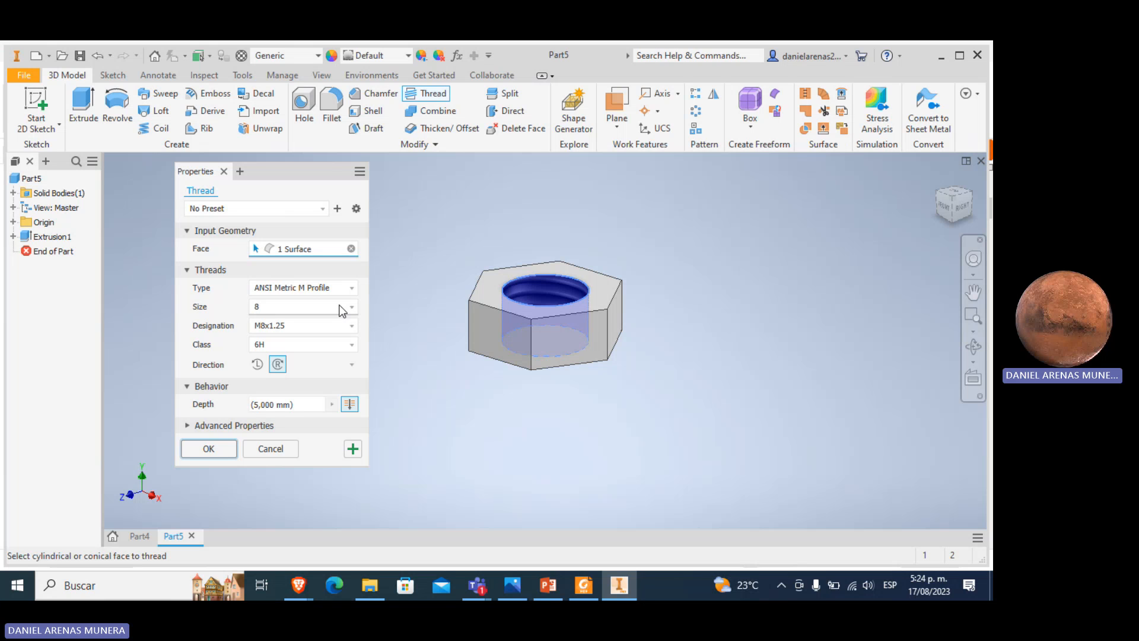
# Examine the designations available for the size 8 ANSI Metric M Profile thread.
pyautogui.click(343, 325)
pyautogui.click(343, 325)
pyautogui.click(343, 325)
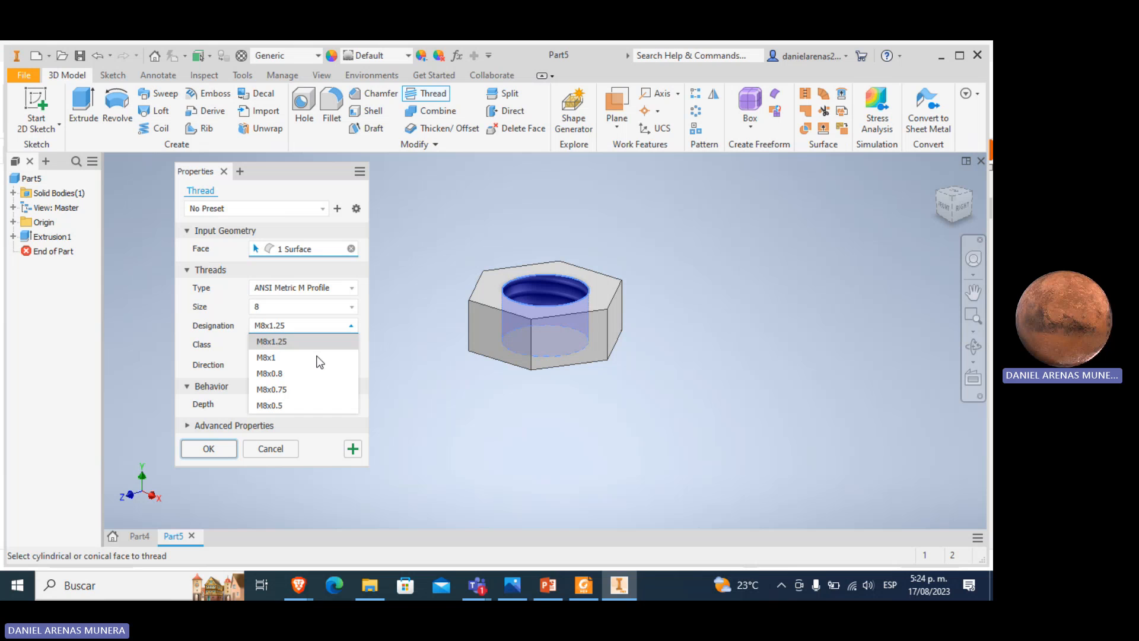
pyautogui.click(336, 326)
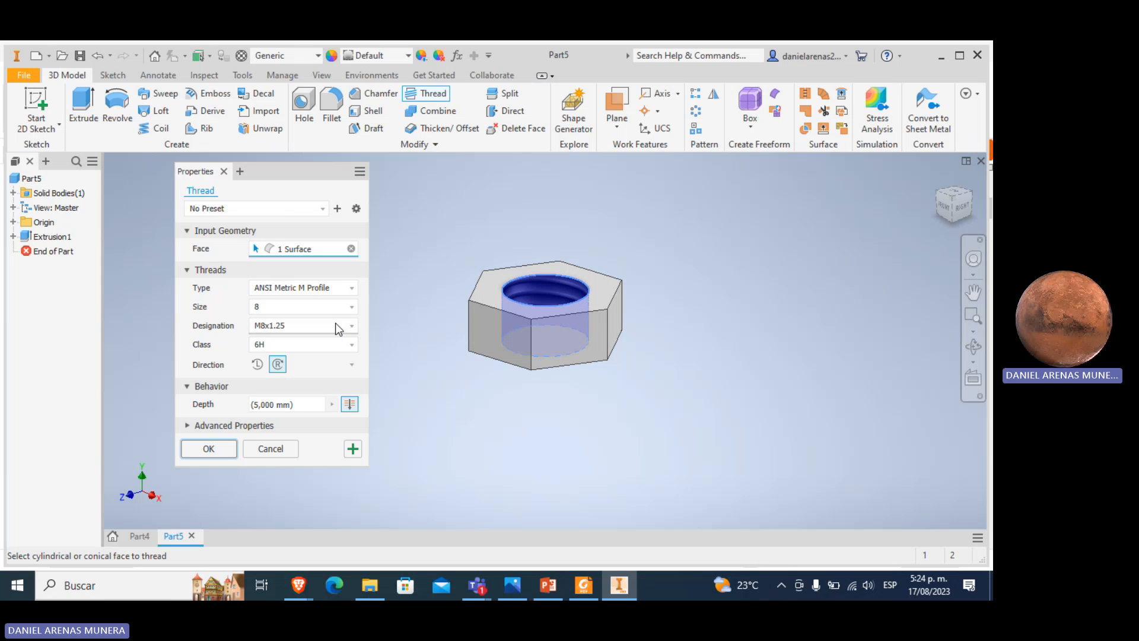
pyautogui.click(335, 322)
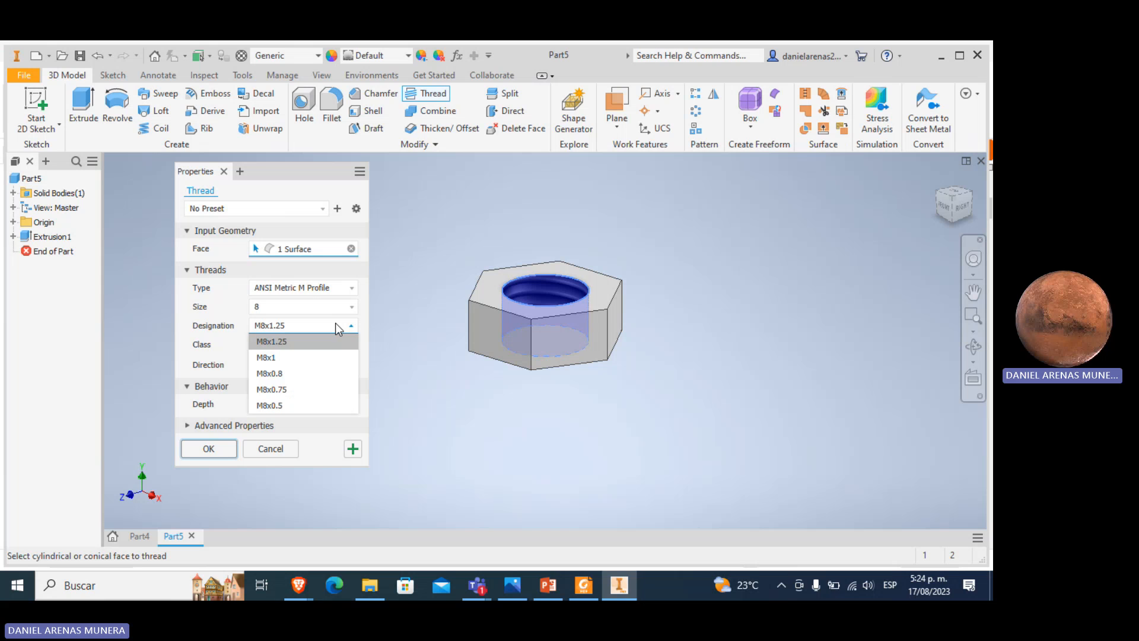
pyautogui.click(336, 322)
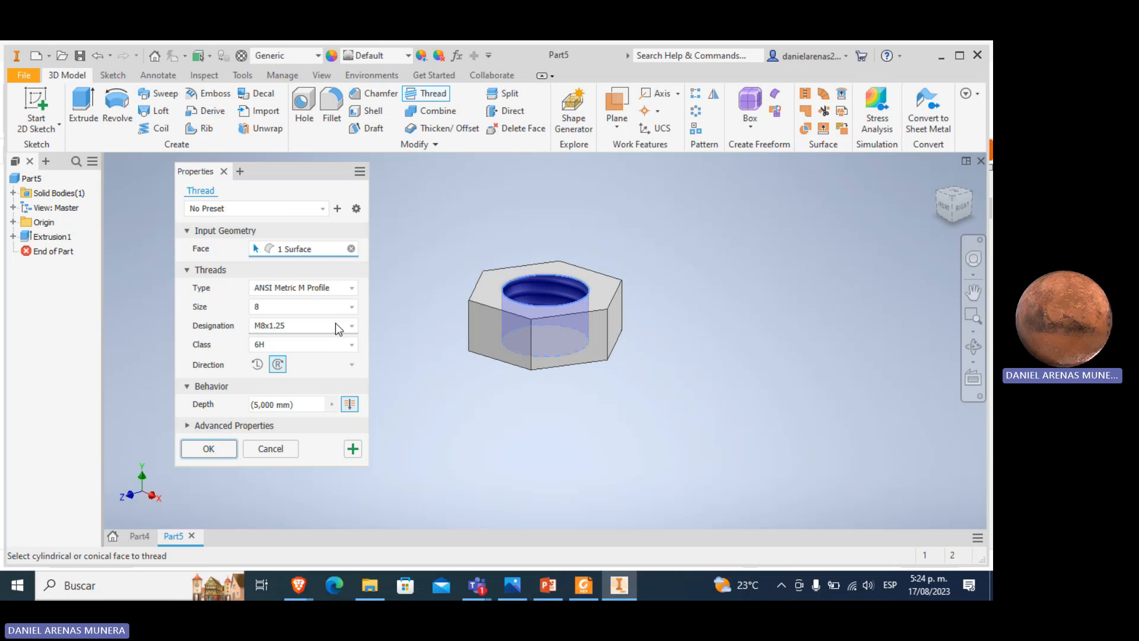
# Choose class 6H and the right-hand direction for the nut's internal thread.
pyautogui.click(353, 348)
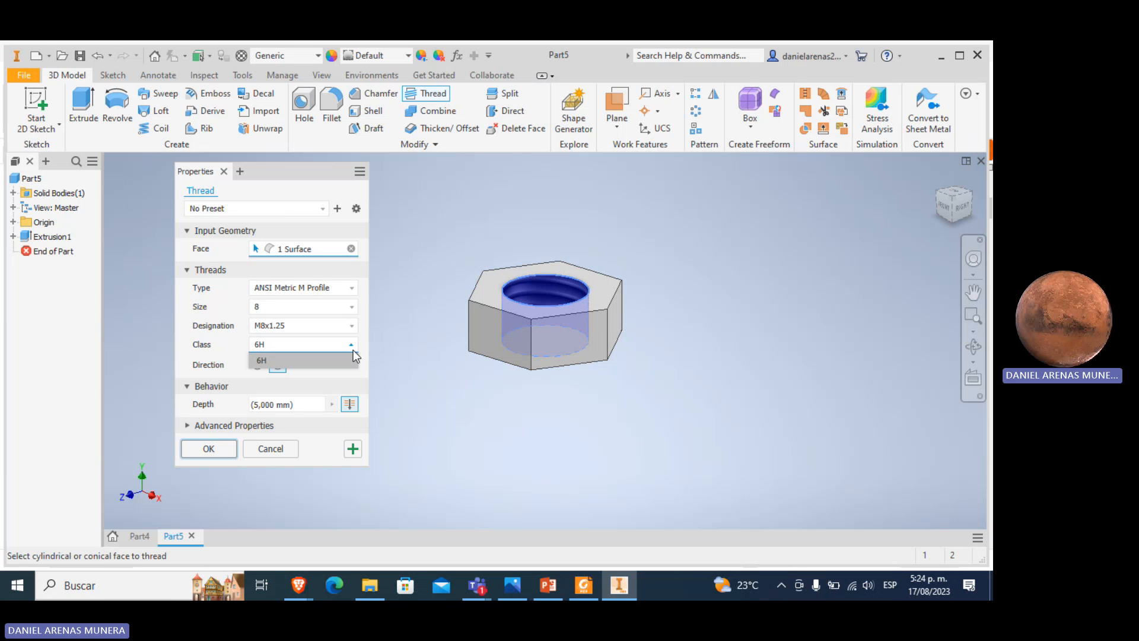
pyautogui.click(257, 359)
pyautogui.click(299, 347)
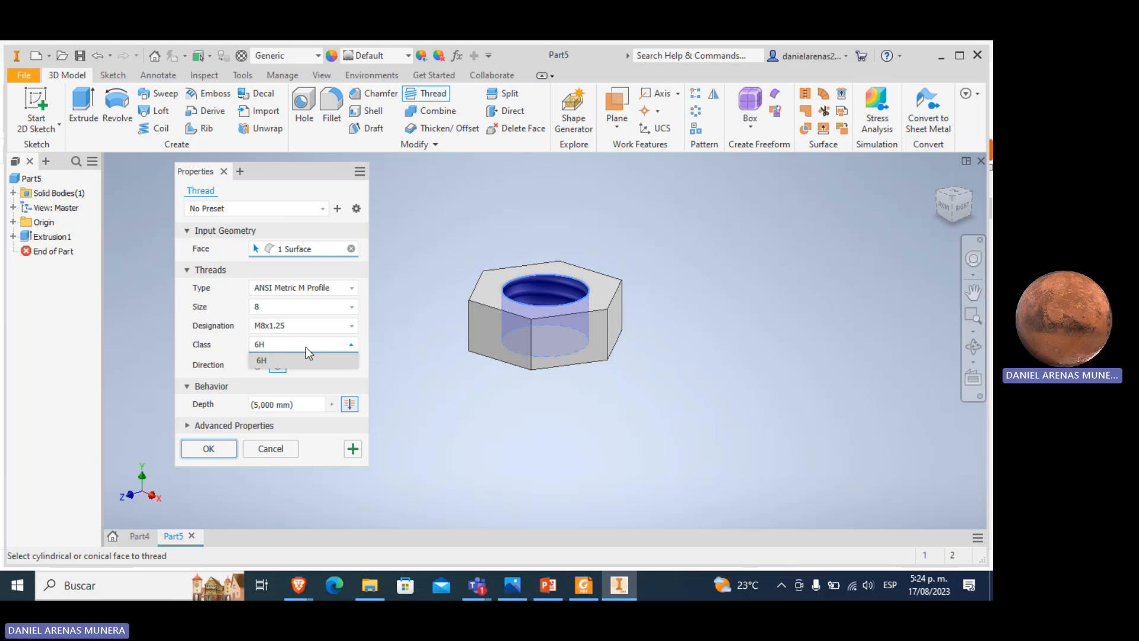
pyautogui.click(308, 345)
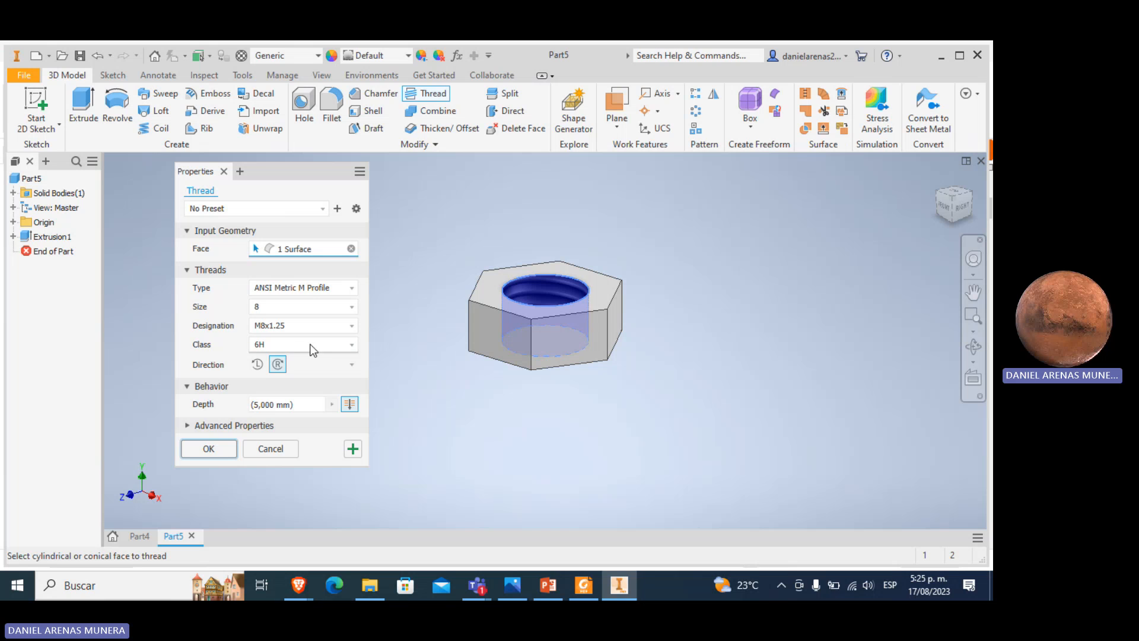
pyautogui.click(278, 365)
# Try a thread depth of 2 mm in place of the full depth.
pyautogui.click(308, 404)
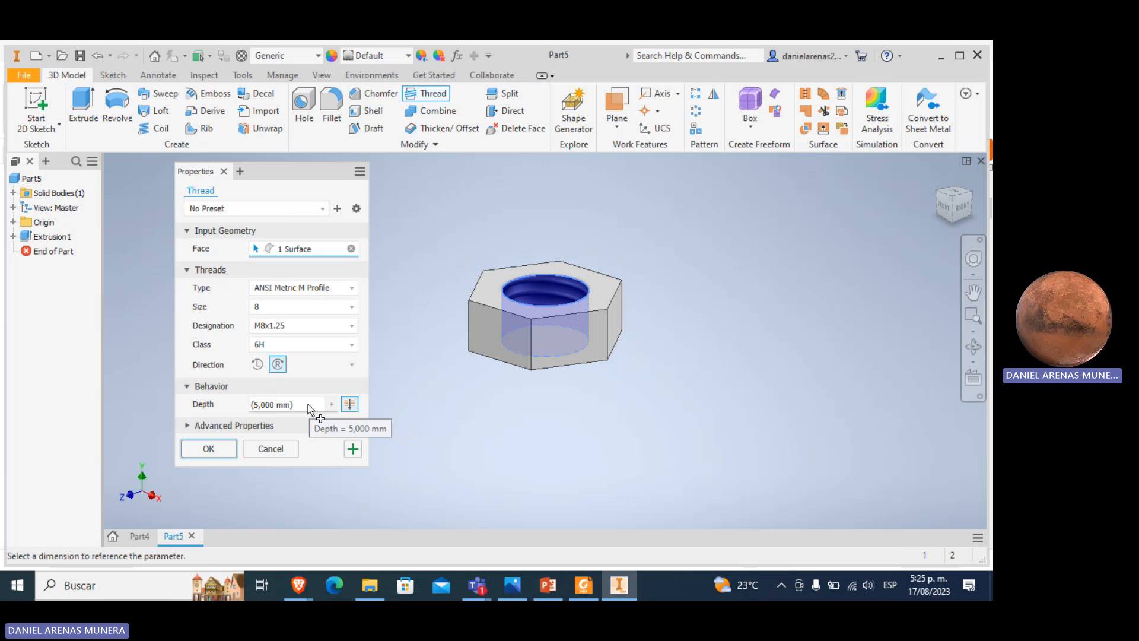
pyautogui.press('Left')
pyautogui.press('Left')
pyautogui.press('BackSpace')
pyautogui.press('BackSpace')
pyautogui.press('BackSpace')
pyautogui.press('BackSpace')
pyautogui.press('BackSpace')
pyautogui.press('BackSpace')
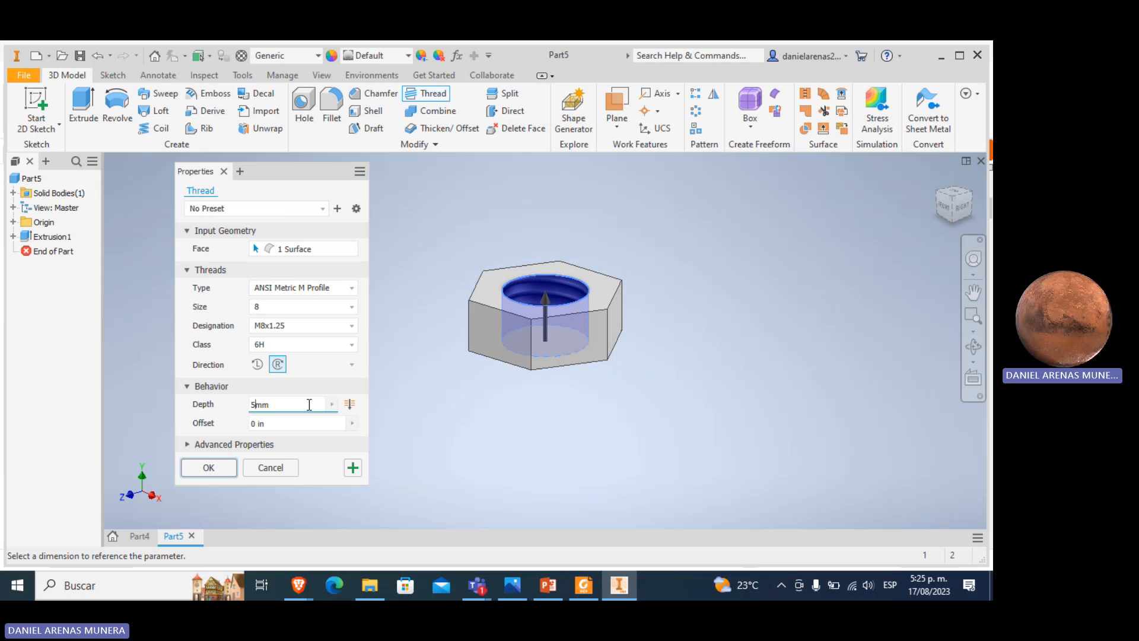
pyautogui.write('2')
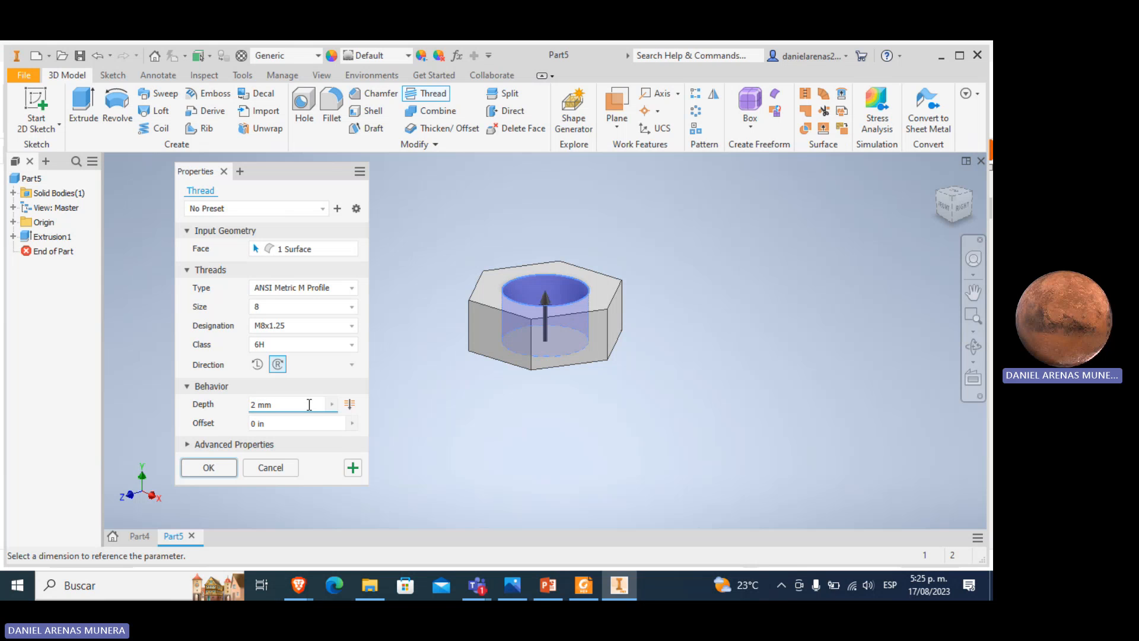
# Set the thread depth to 5 mm and create the thread in the nut's hole.
pyautogui.press('BackSpace')
pyautogui.press('BackSpace')
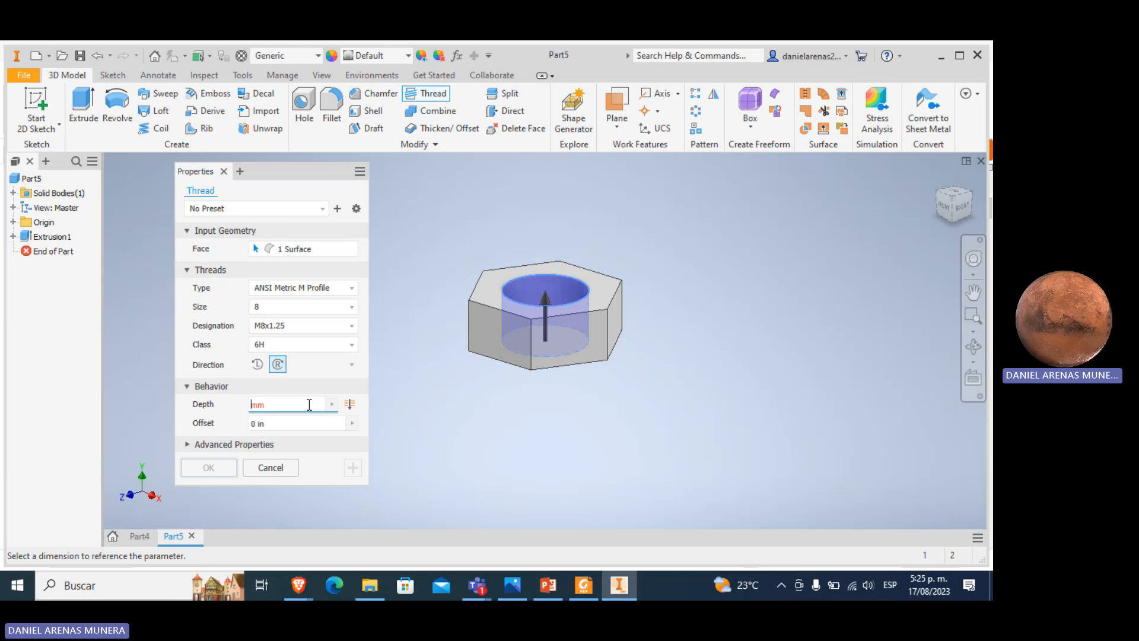
pyautogui.write('5')
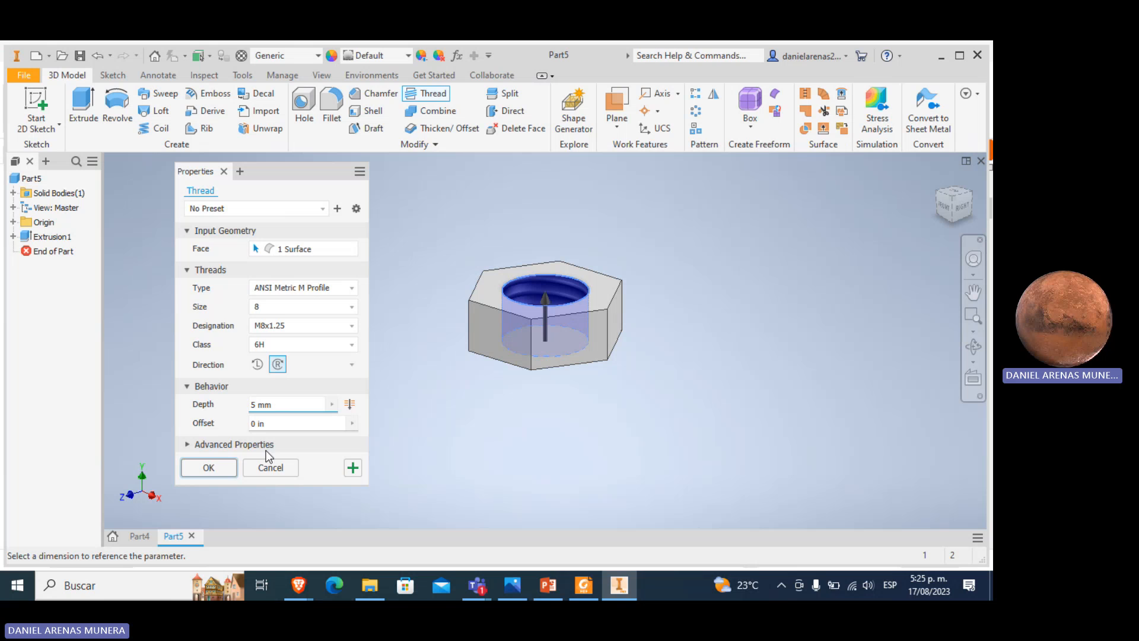
pyautogui.click(219, 468)
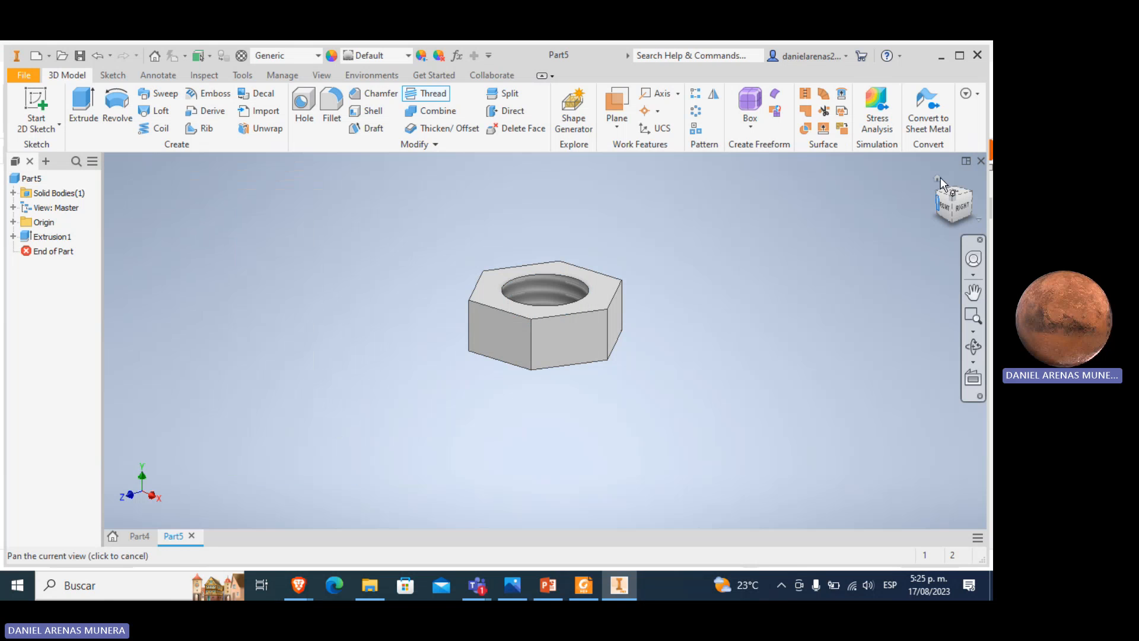
pyautogui.click(938, 178)
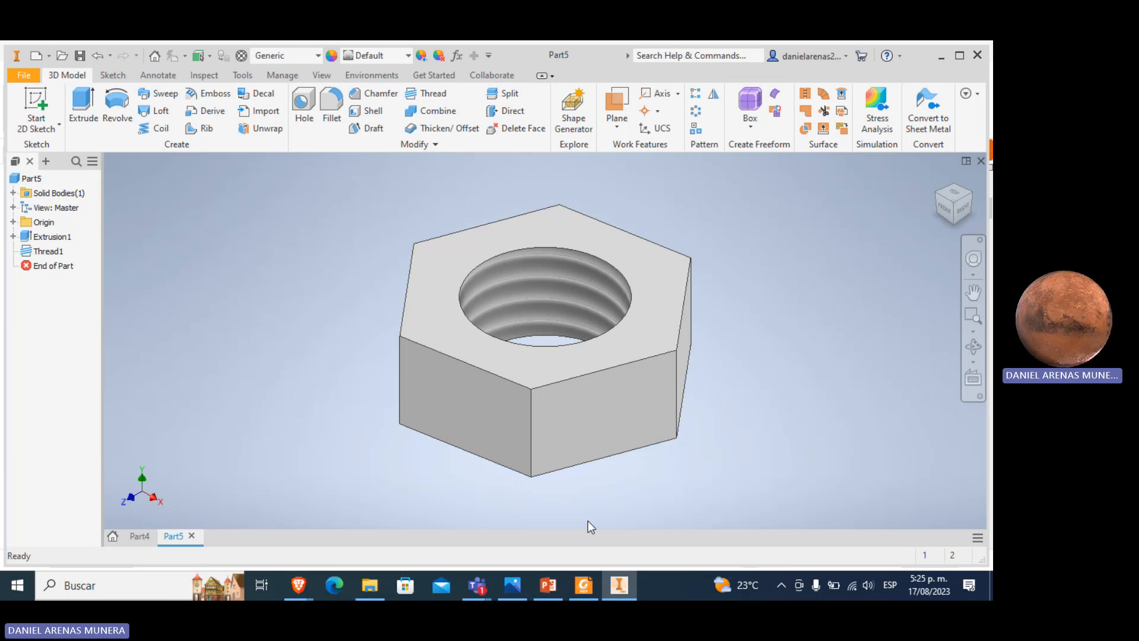
# Switch to PowerPoint and review the nuts and bolts slide and the Solevación (loft) slide, then return to Inventor.
pyautogui.click(548, 585)
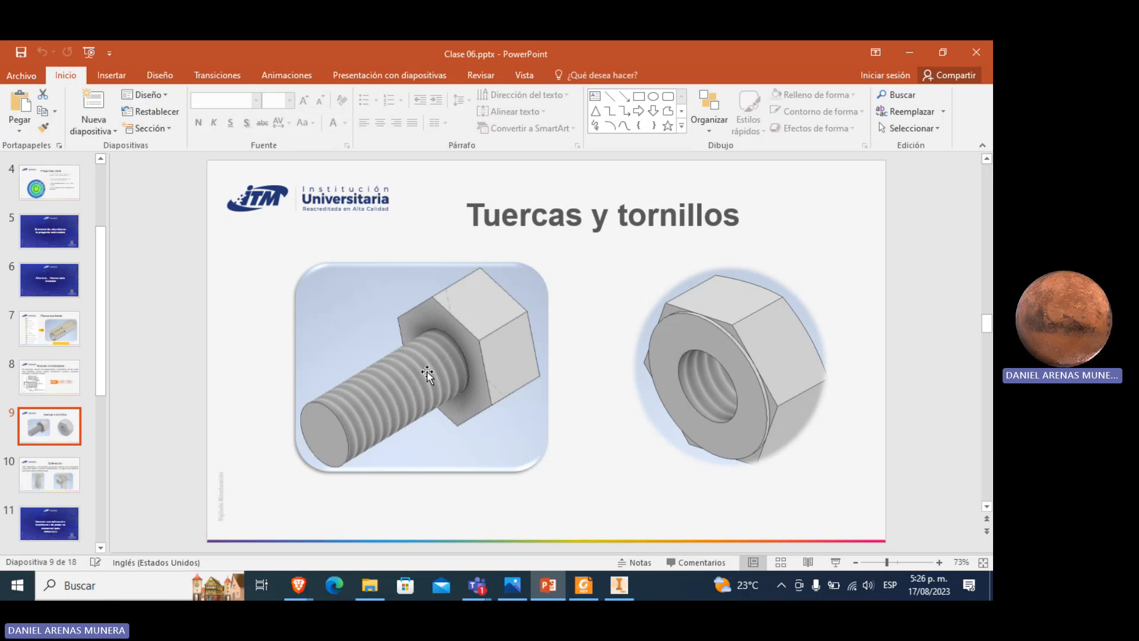
pyautogui.moveTo(101, 393); pyautogui.dragTo(105, 437)
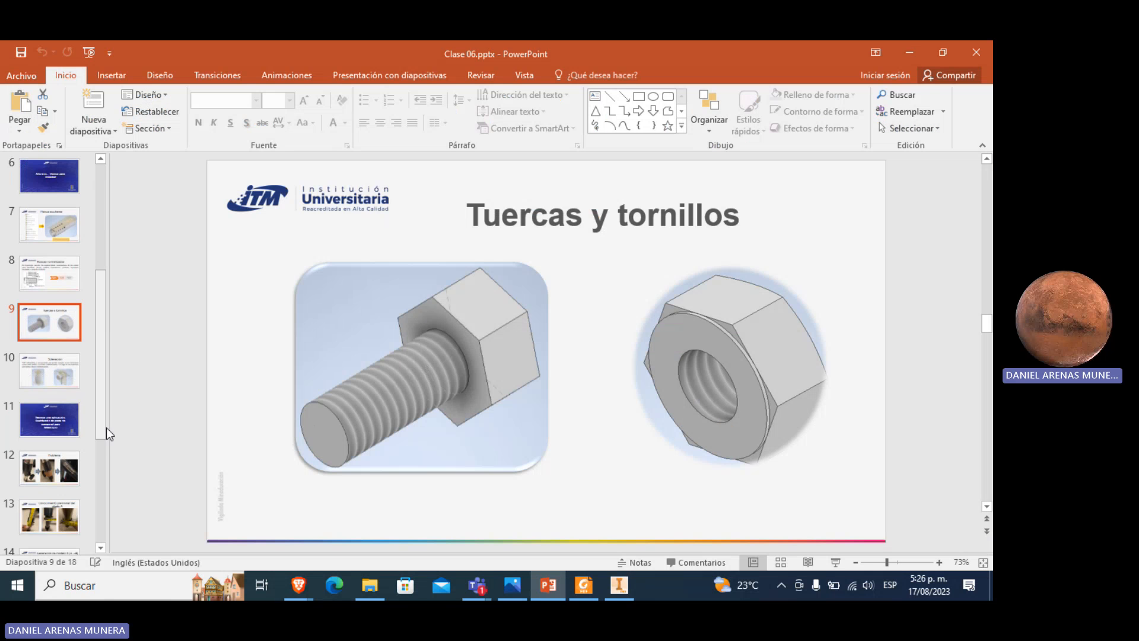
pyautogui.click(907, 53)
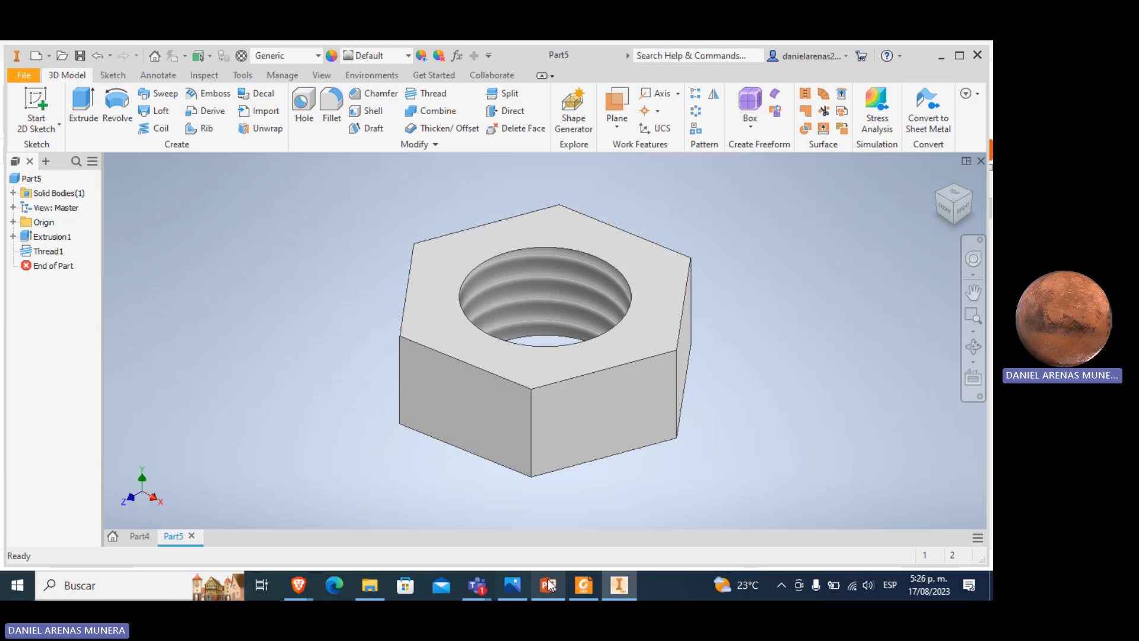
pyautogui.click(548, 585)
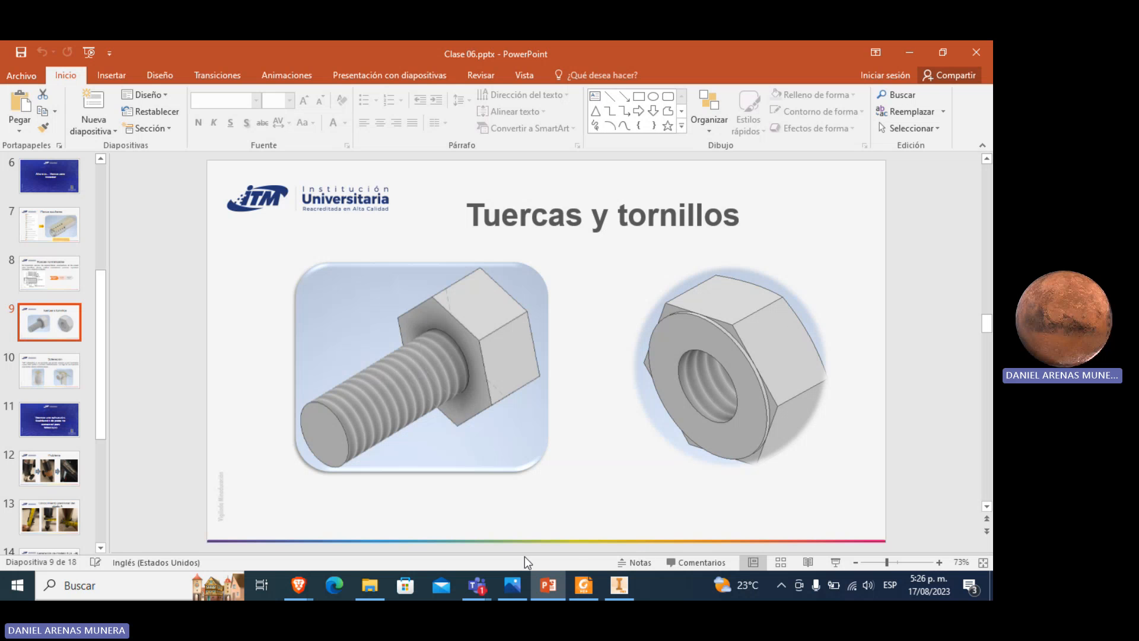
pyautogui.click(59, 378)
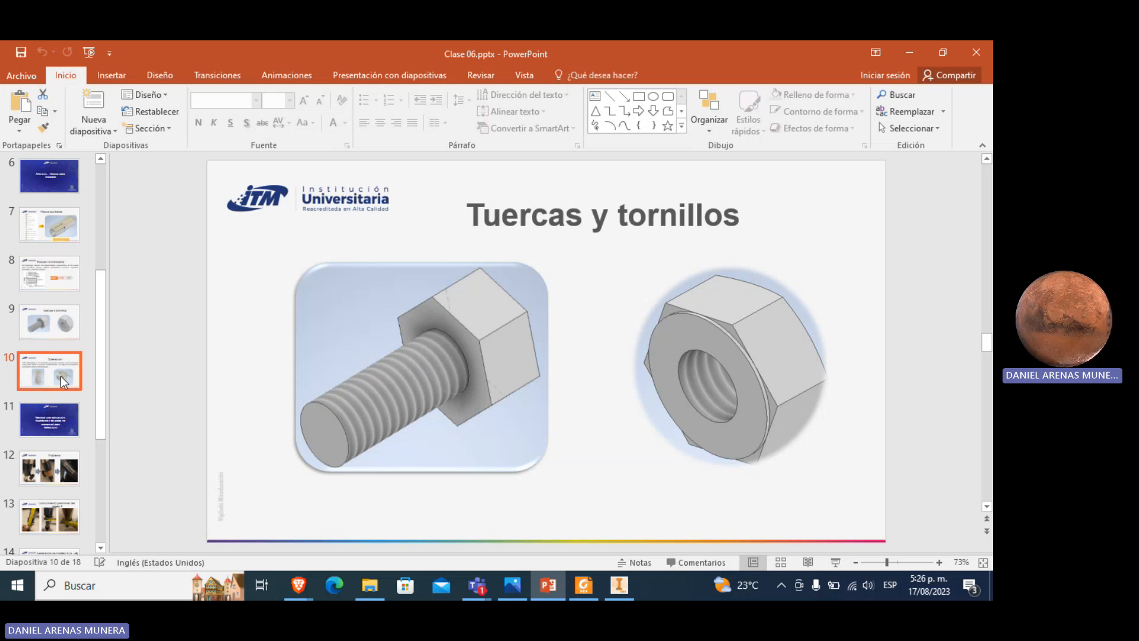
pyautogui.scroll(-1, 65, 348)
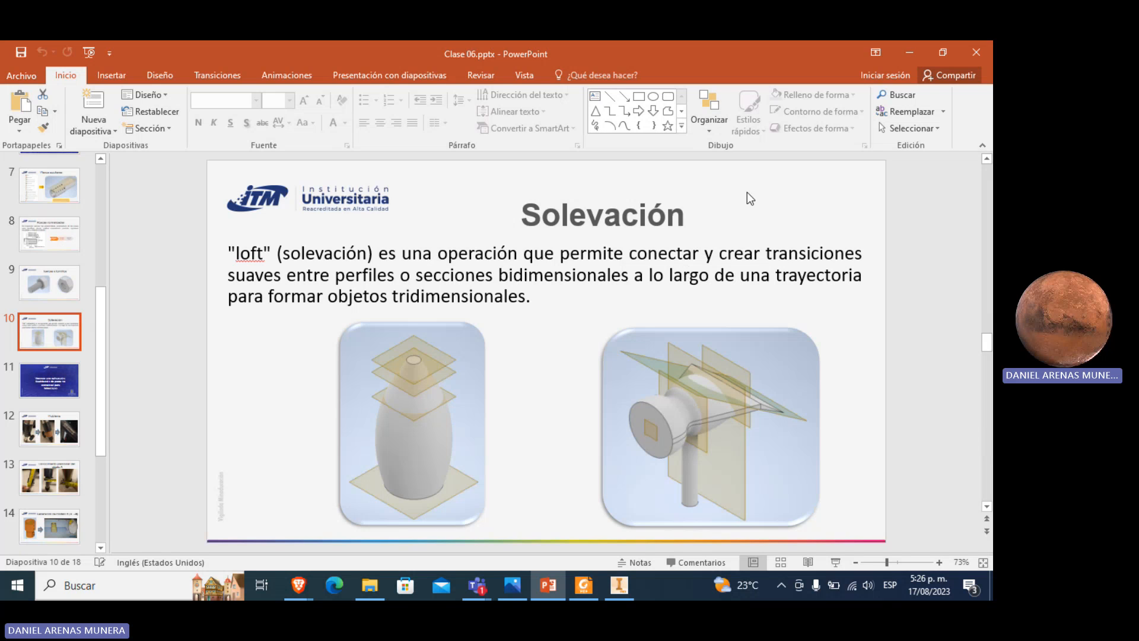
pyautogui.click(903, 55)
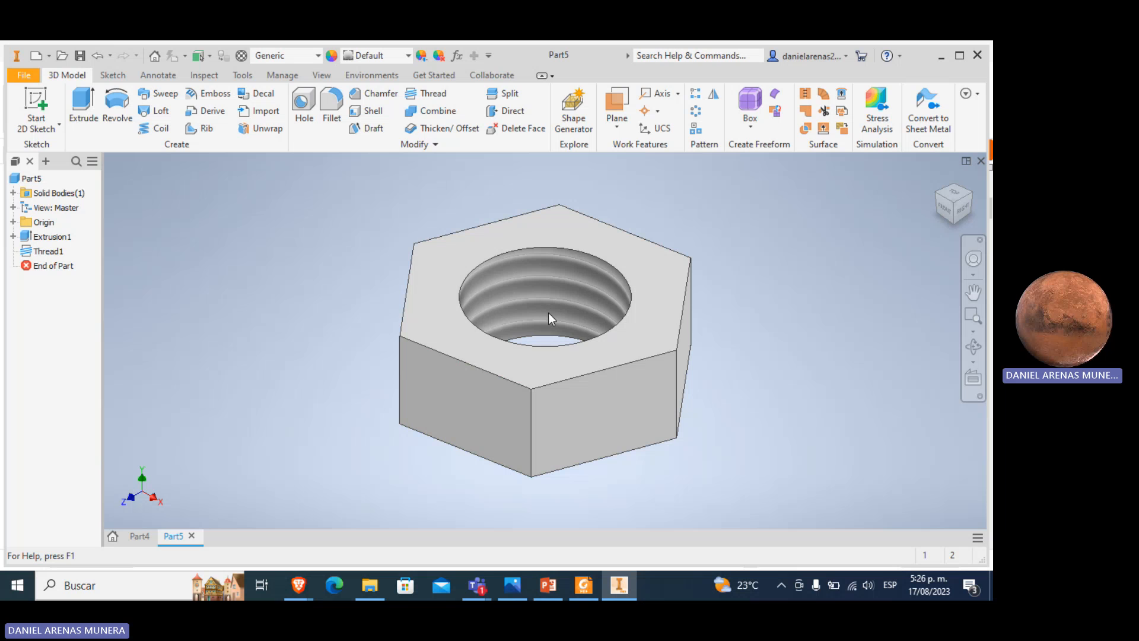
# Delete the nut's extrusion together with its sketch and thread to empty the part.
pyautogui.click(48, 251)
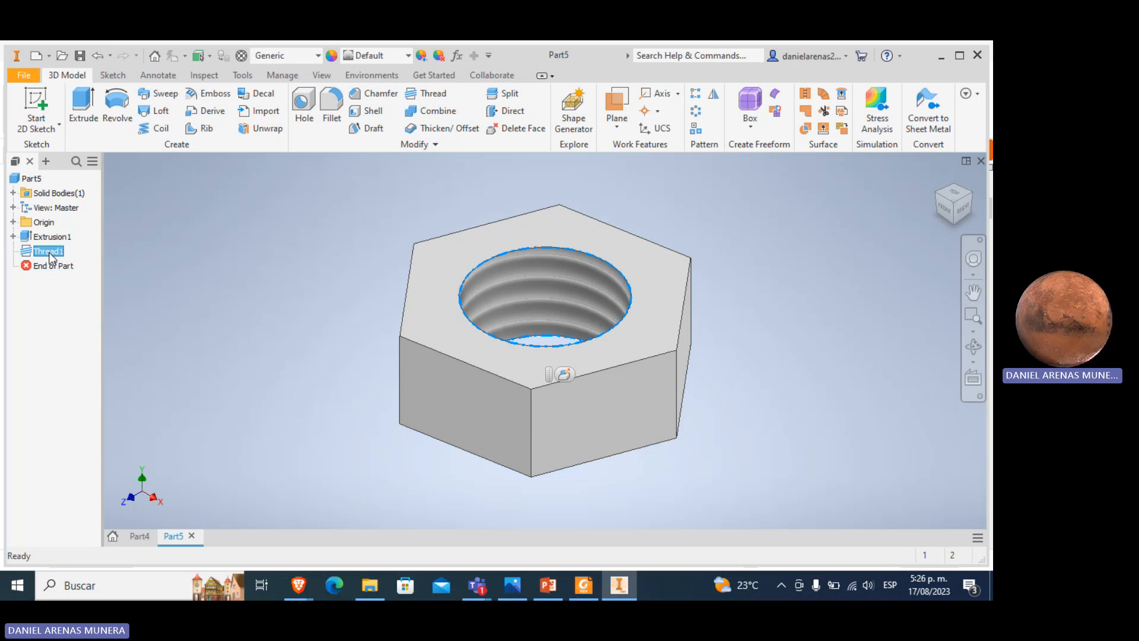
pyautogui.click(51, 237)
pyautogui.rightClick(51, 238)
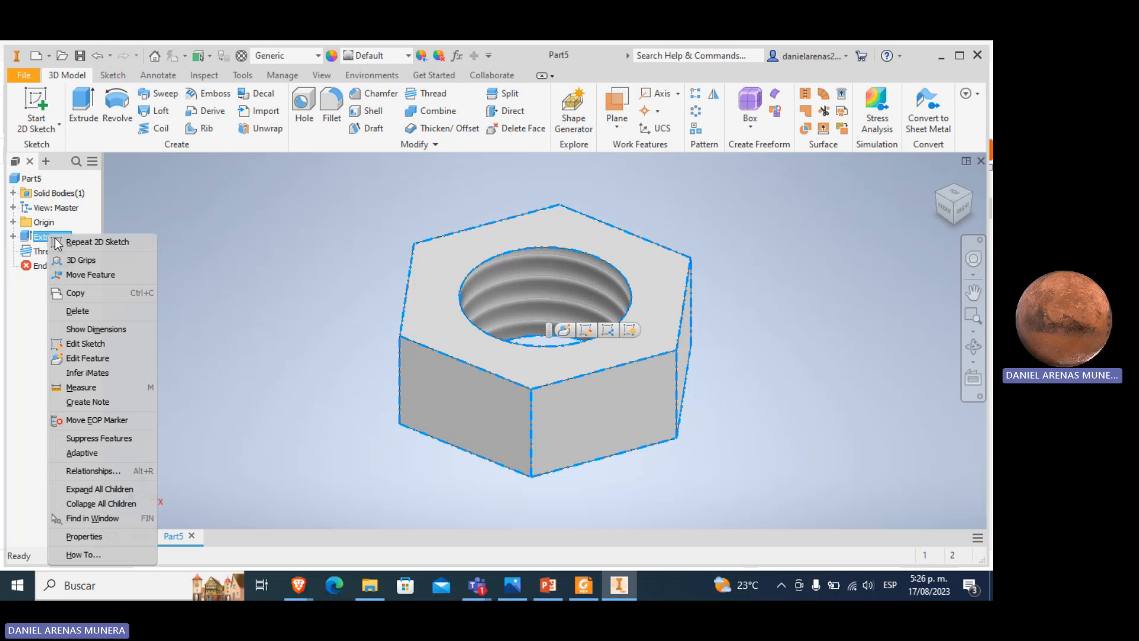
pyautogui.click(120, 308)
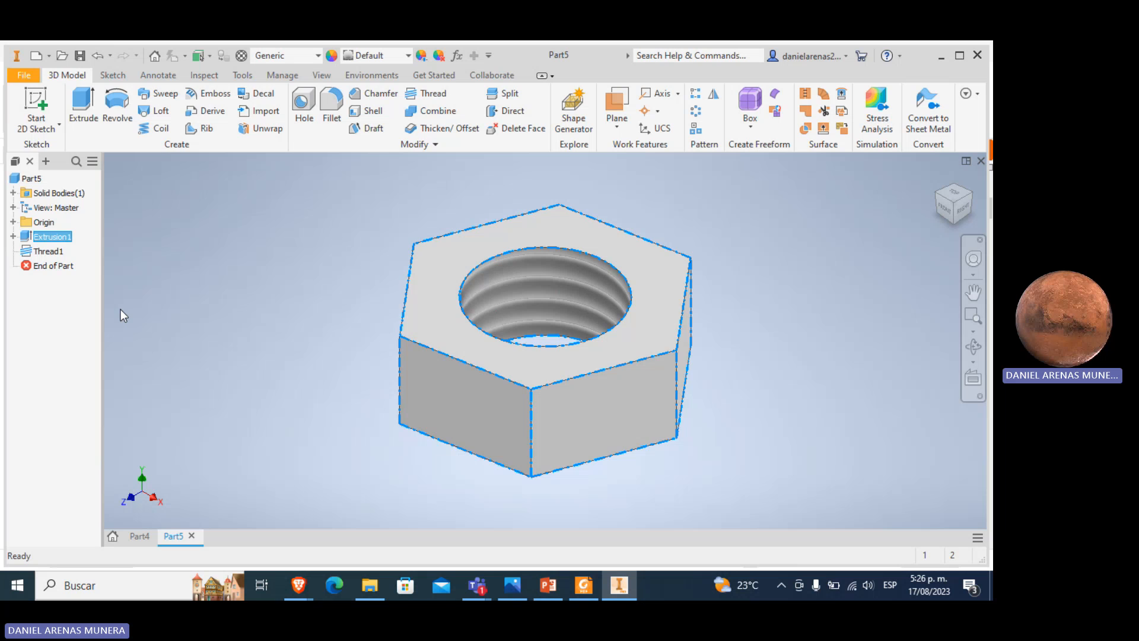
pyautogui.click(191, 241)
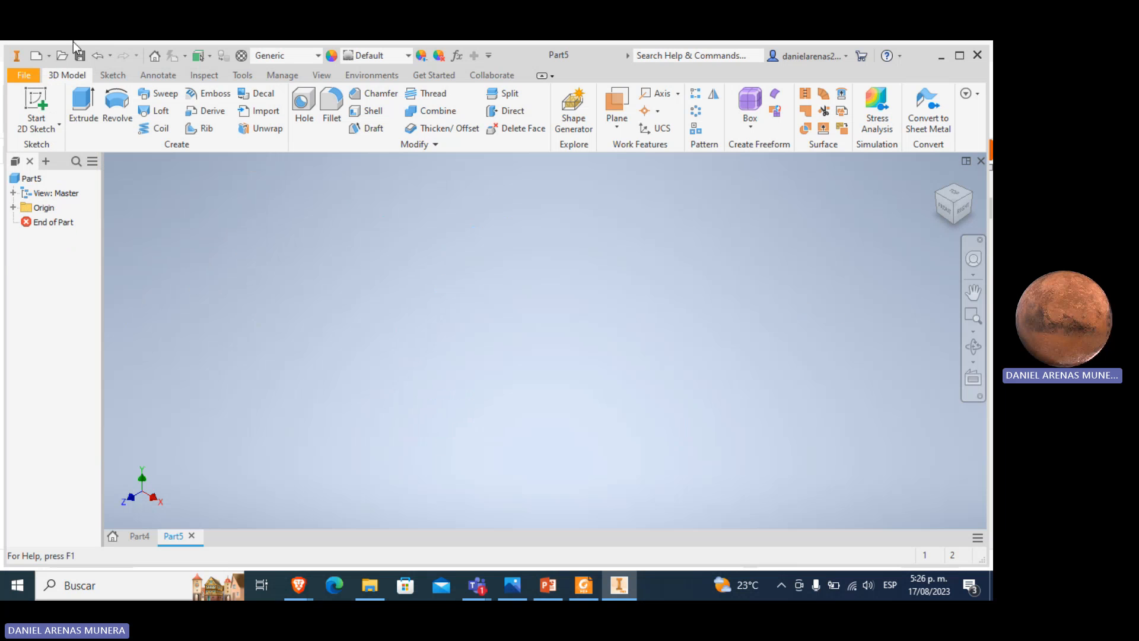
# Start a 2D sketch to display the origin planes and check the loft example slide in PowerPoint.
pyautogui.click(28, 112)
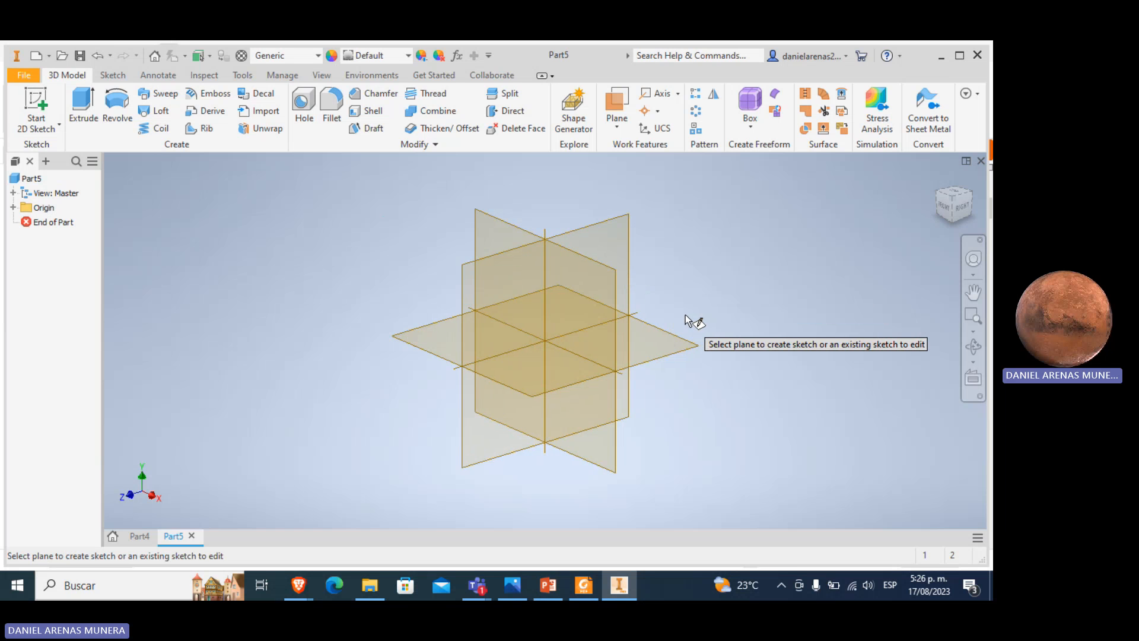
pyautogui.hotkey('alt', 'Tab')
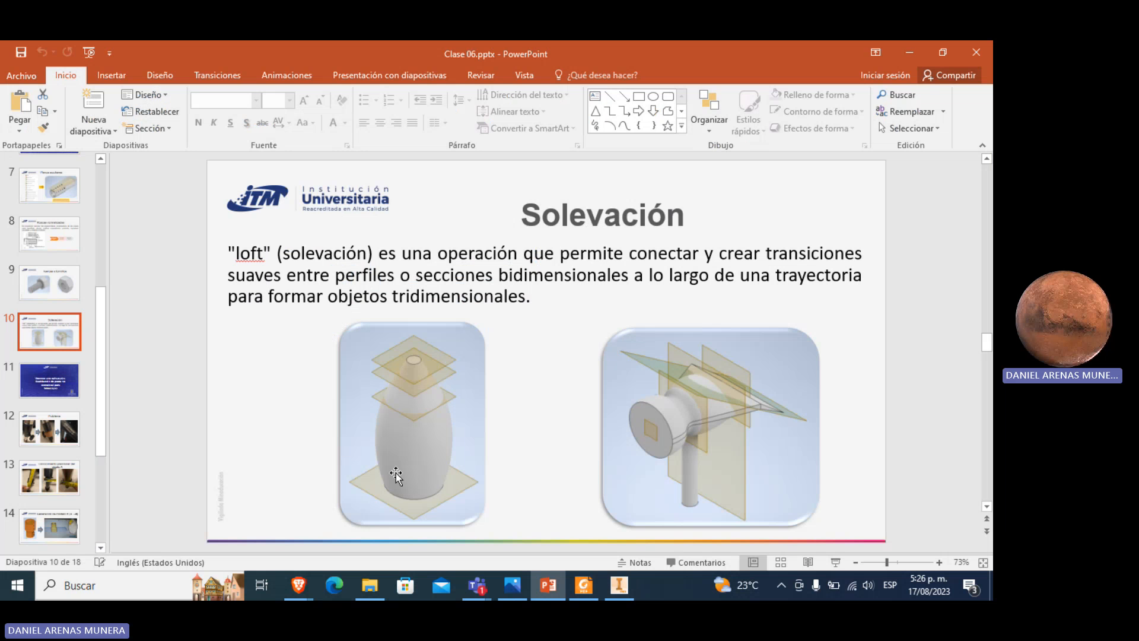
pyautogui.hotkey('alt', 'Tab')
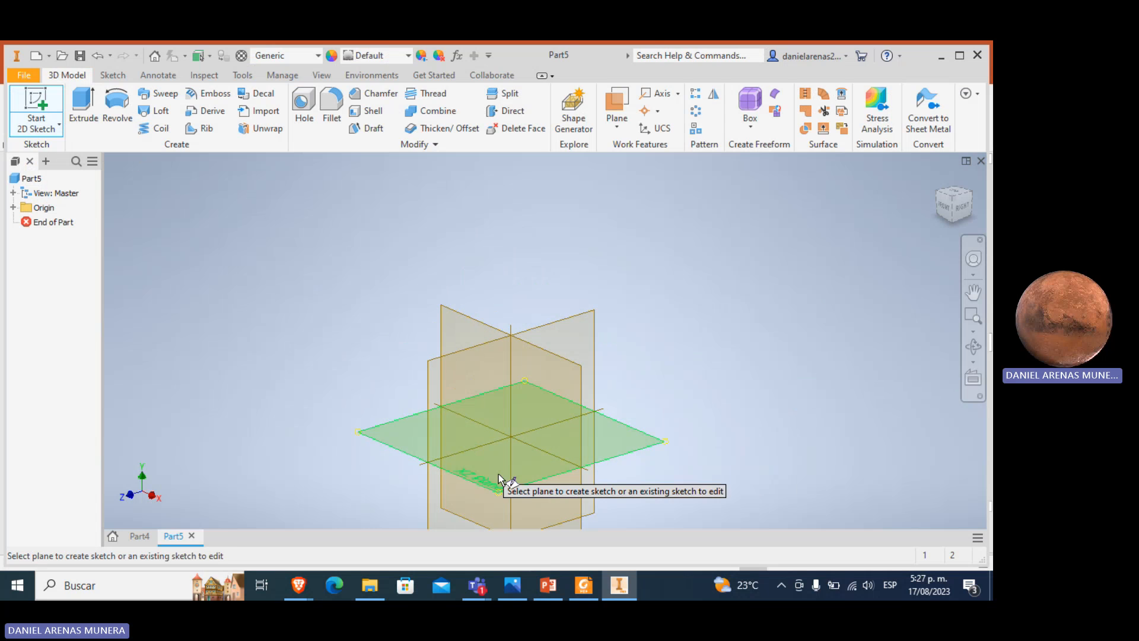
# Try to create a work plane offset from the XZ origin plane.
pyautogui.click(621, 127)
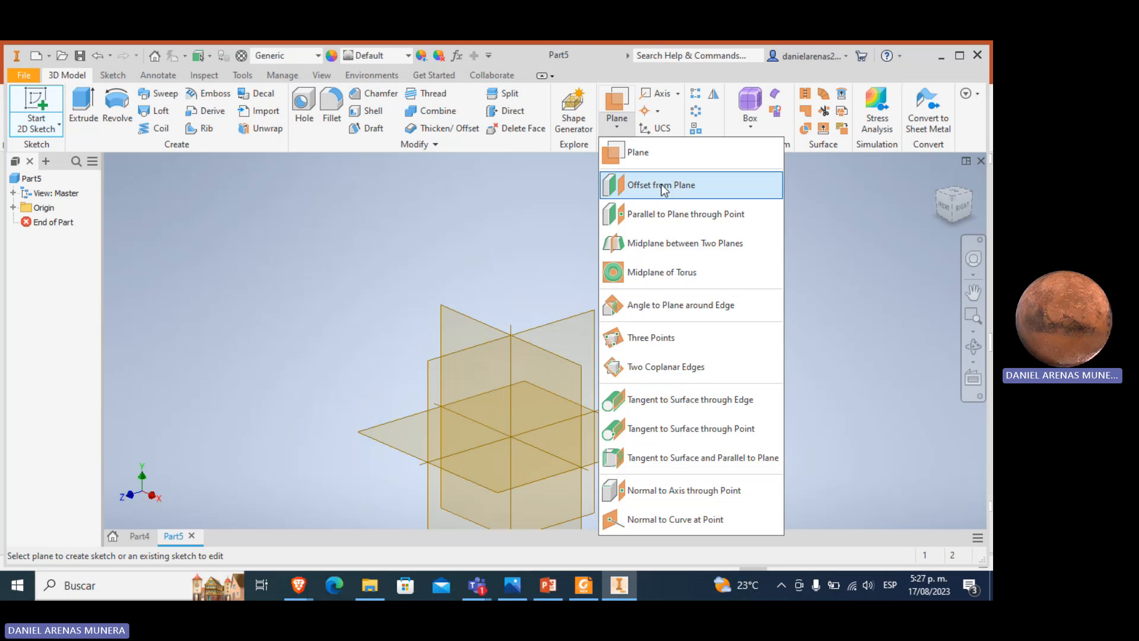
pyautogui.click(684, 189)
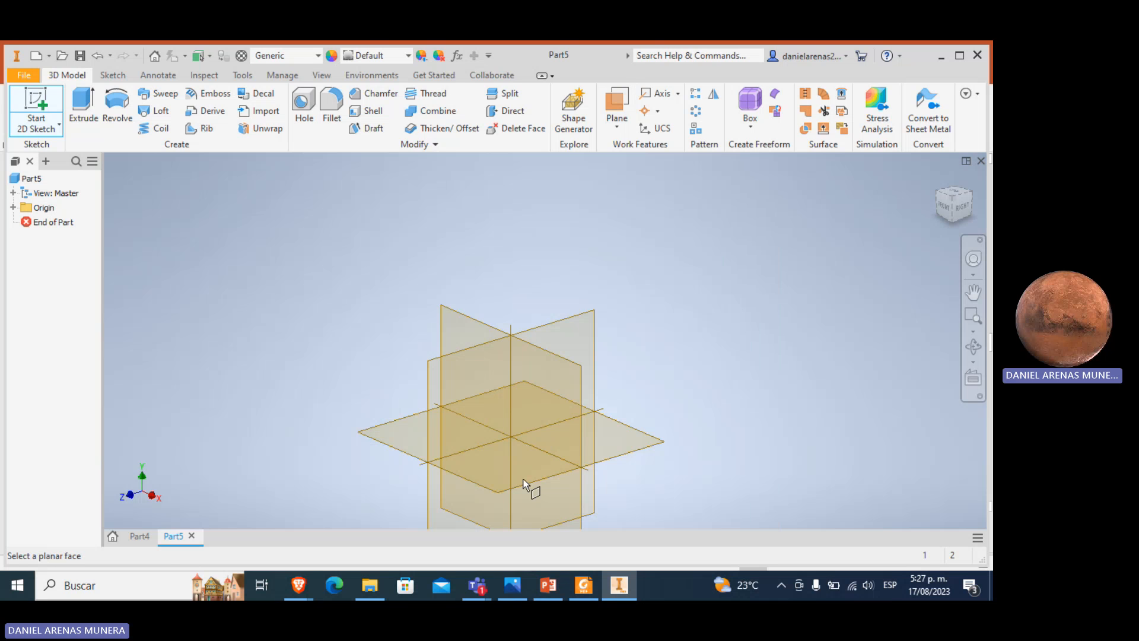
pyautogui.click(522, 480)
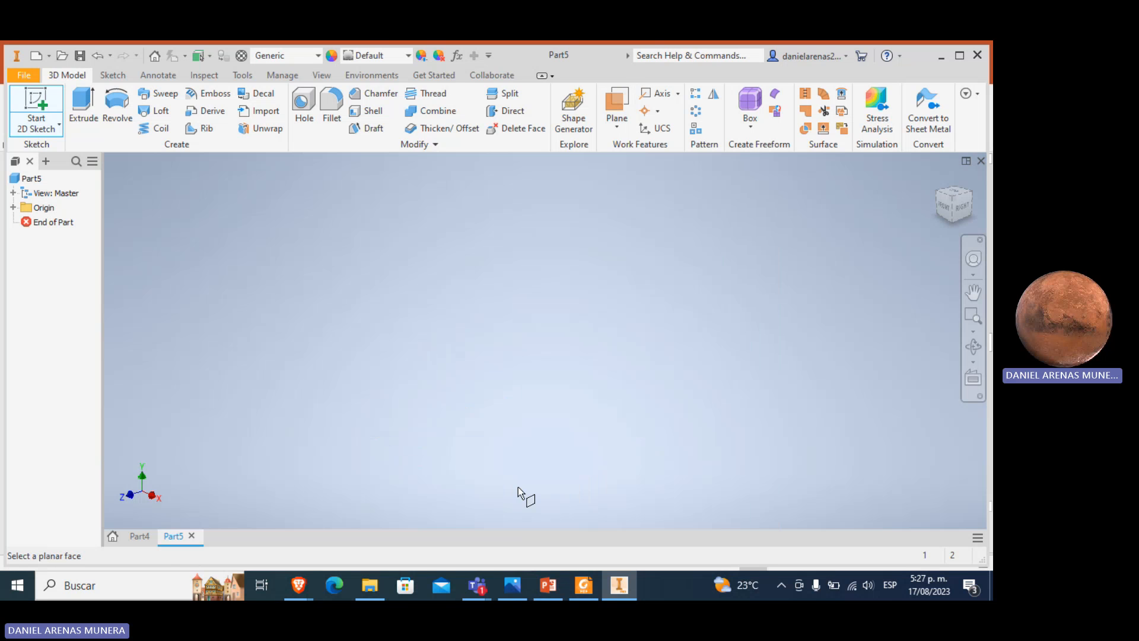
pyautogui.click(36, 110)
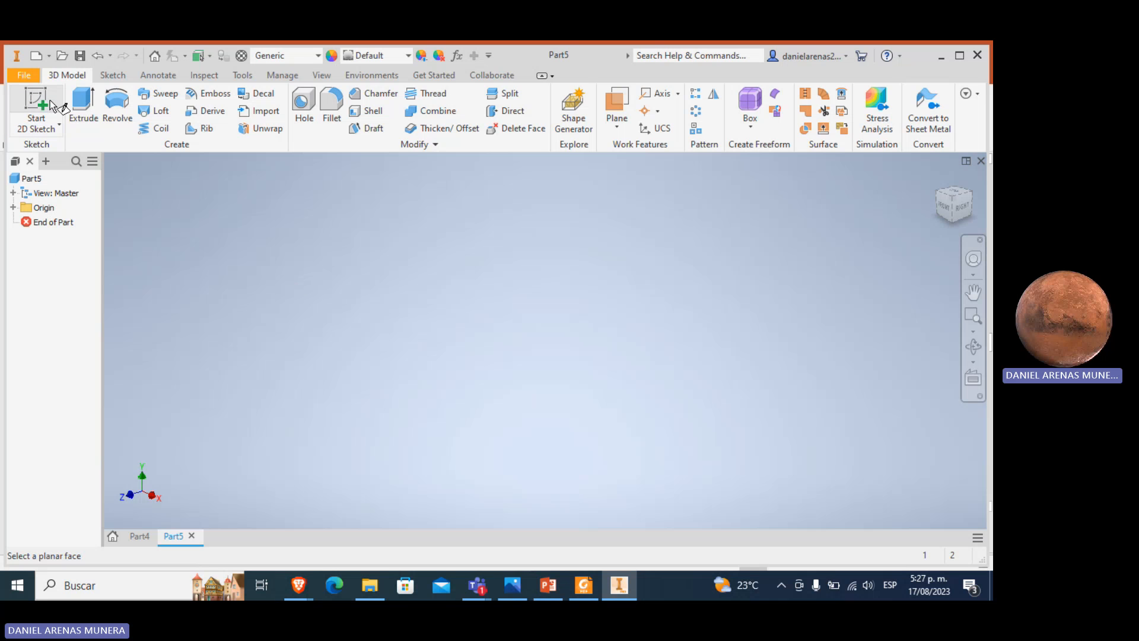
pyautogui.click(617, 124)
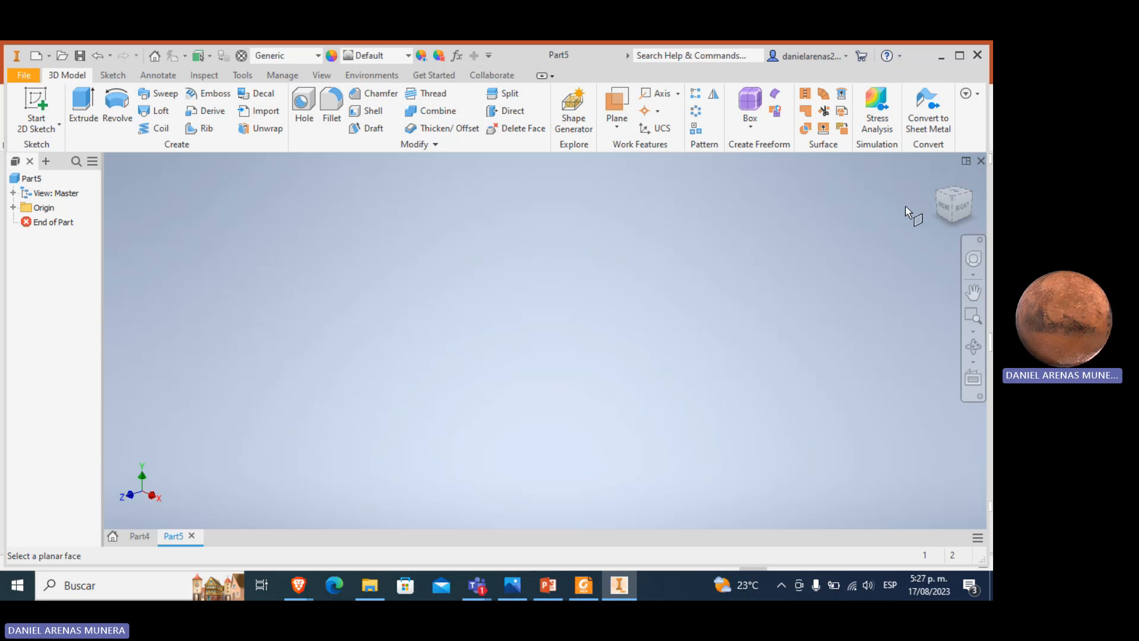
pyautogui.click(942, 178)
pyautogui.click(618, 126)
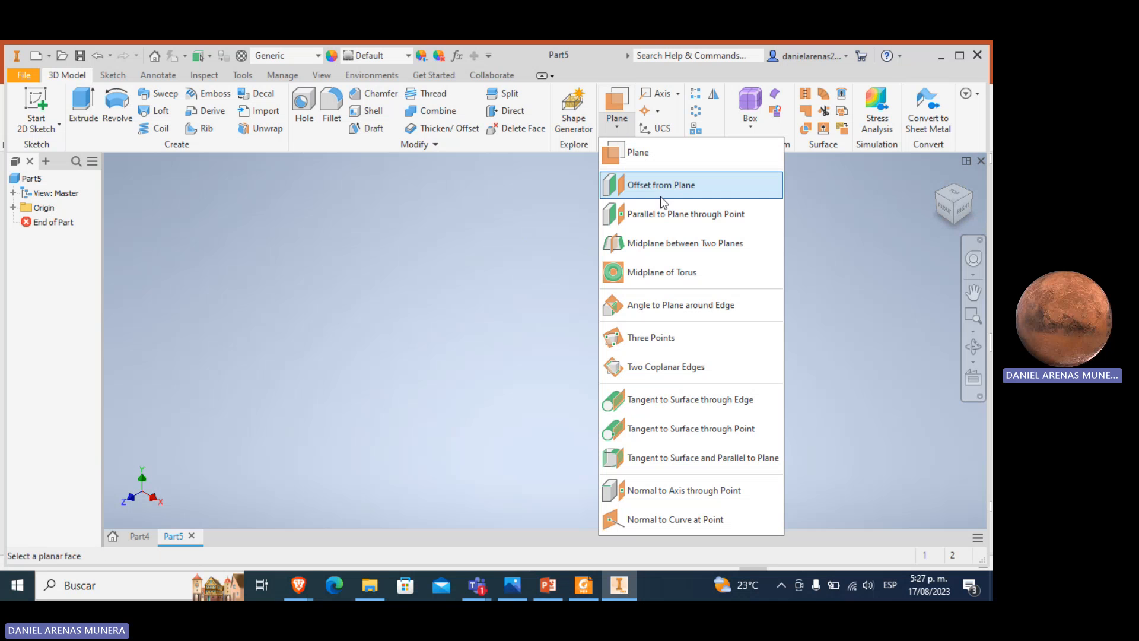
# Create an empty 2D sketch on the XZ origin plane and finish it.
pyautogui.click(36, 102)
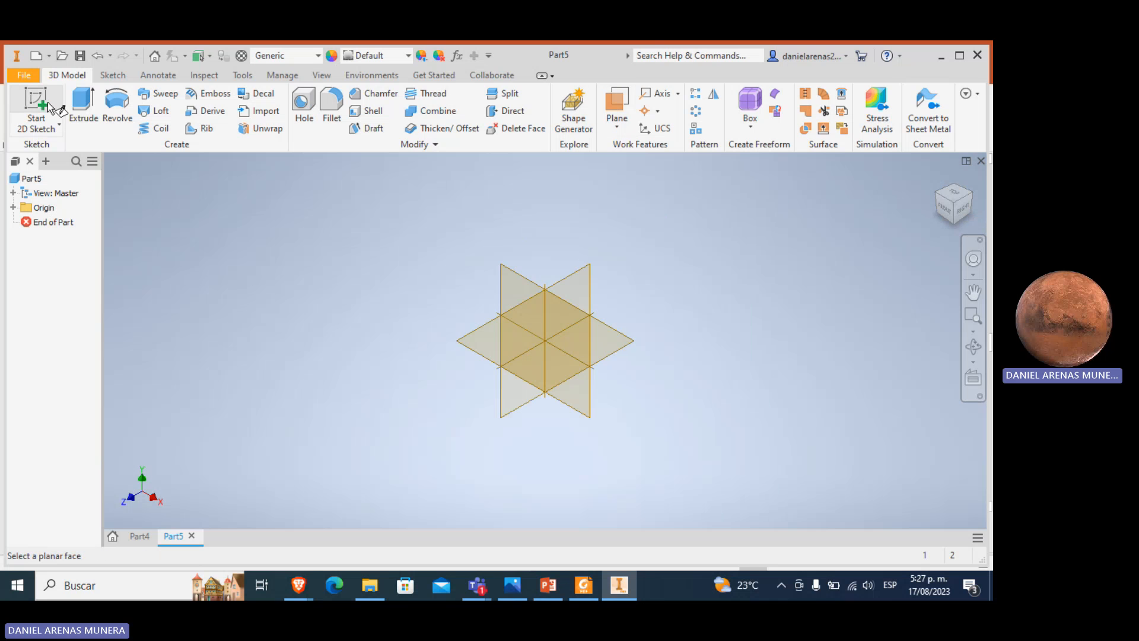
pyautogui.click(547, 383)
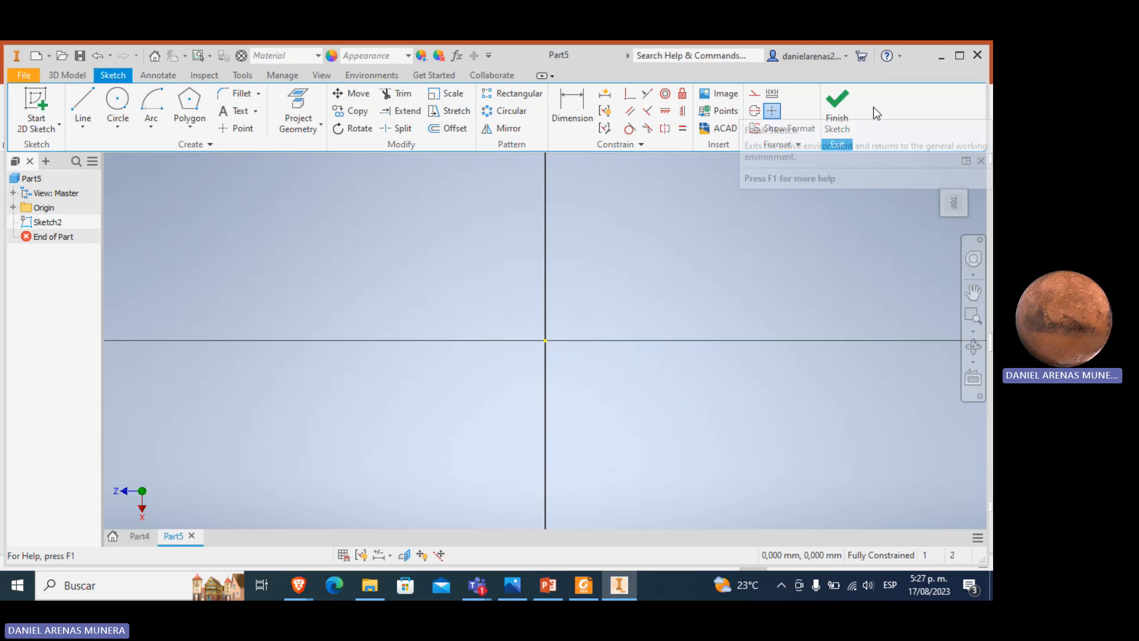
pyautogui.click(72, 79)
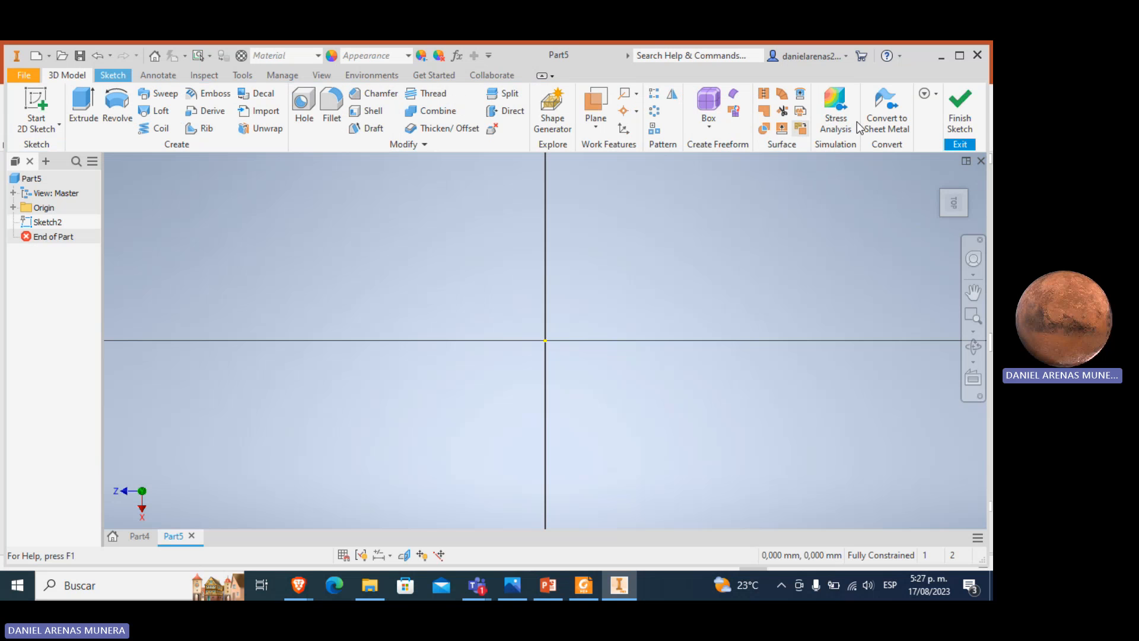
pyautogui.click(961, 110)
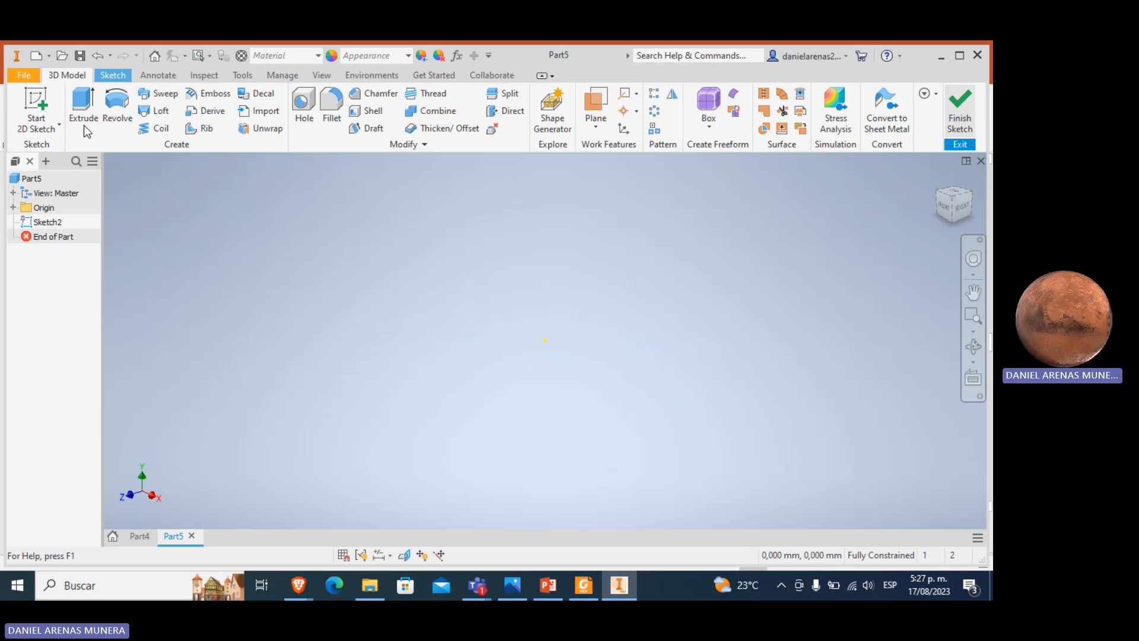
# Sketch a 20 mm diameter circle centred on the origin on the XZ plane and finish the sketch.
pyautogui.click(39, 104)
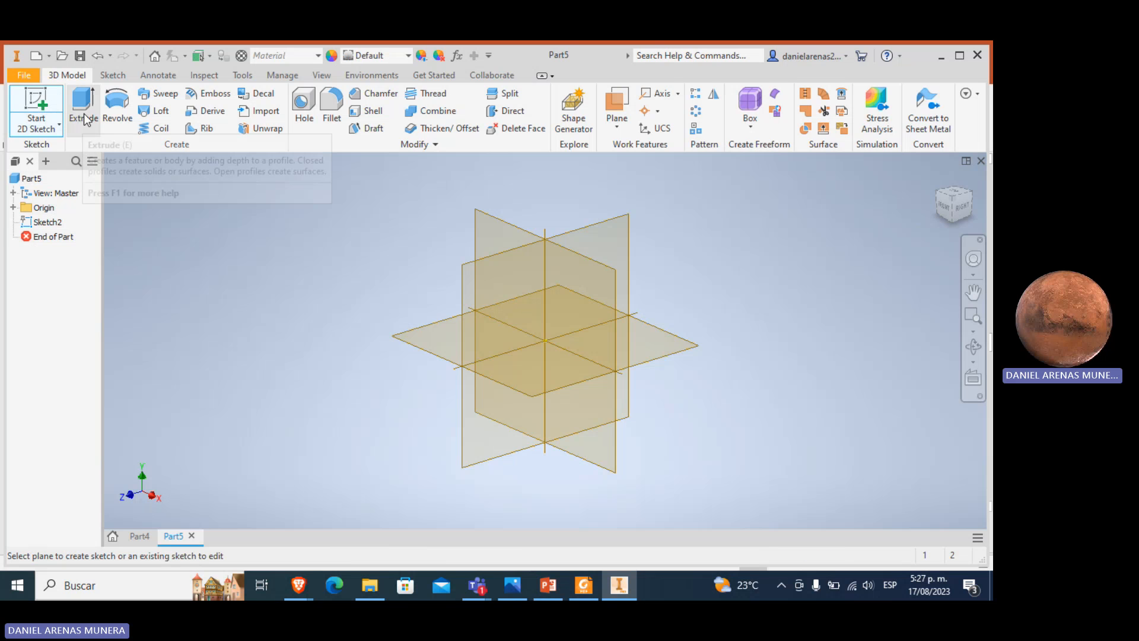
pyautogui.click(566, 379)
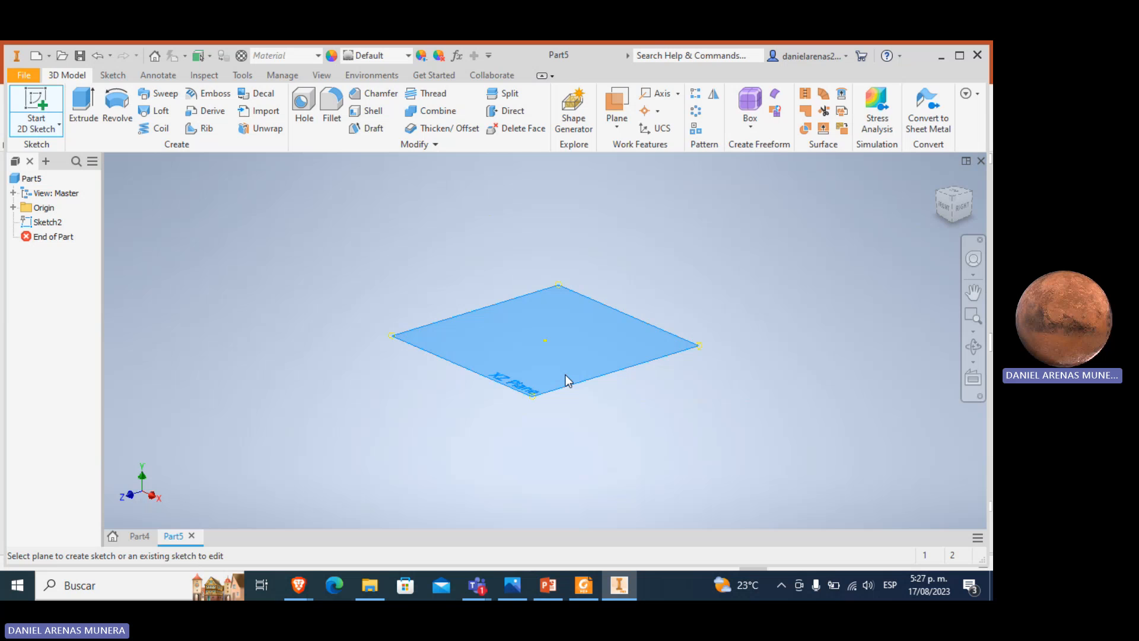
pyautogui.press('c')
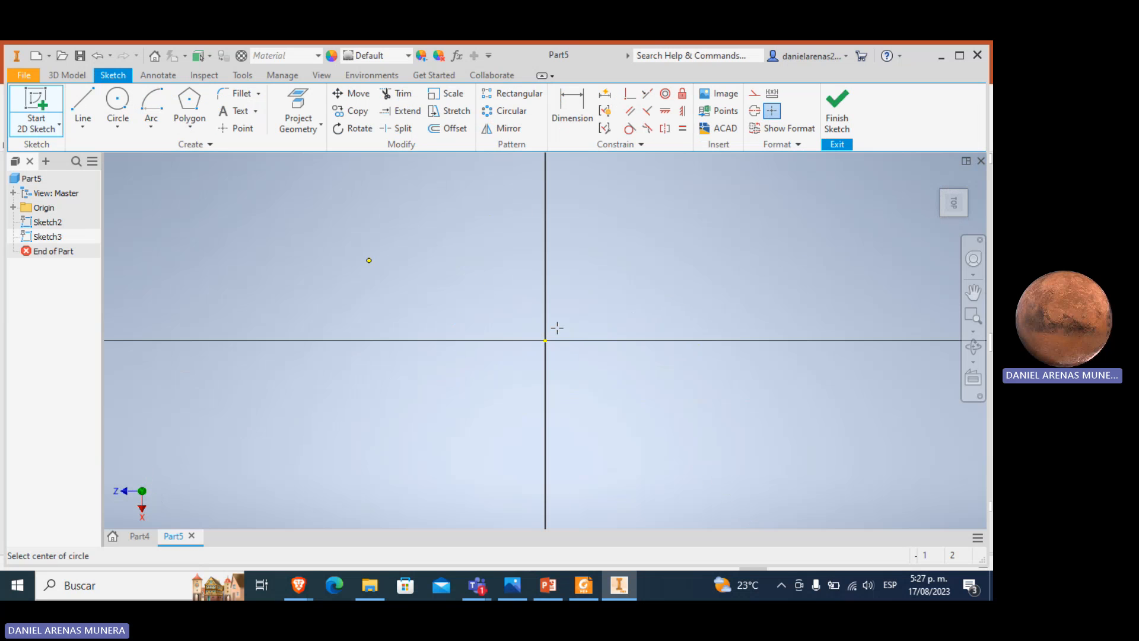
pyautogui.click(545, 340)
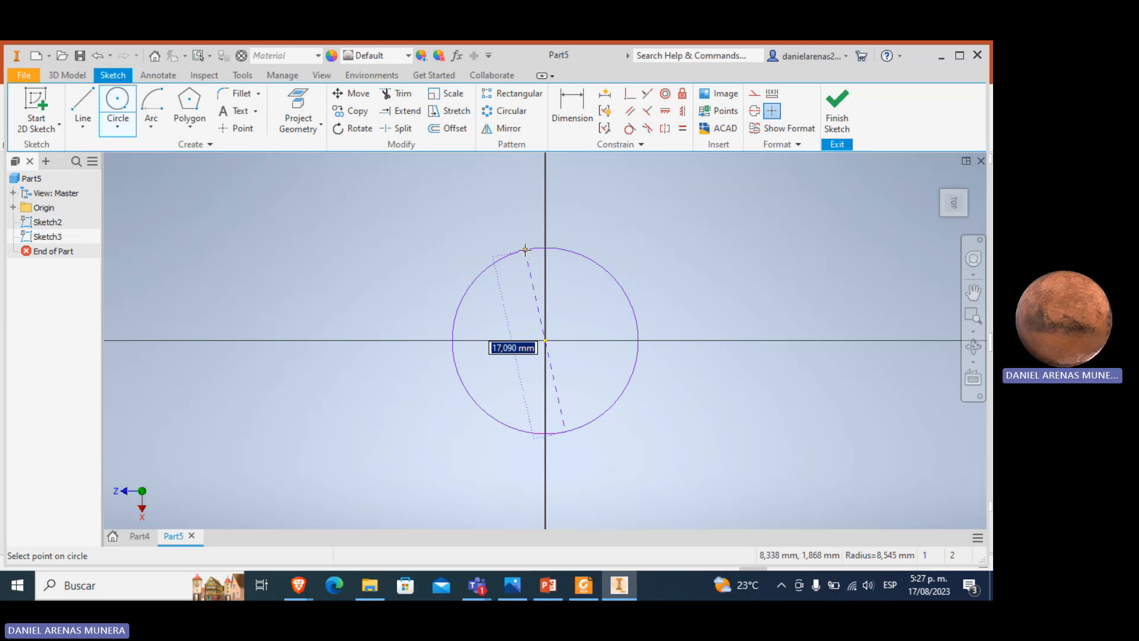
pyautogui.write('20')
pyautogui.press('Escape')
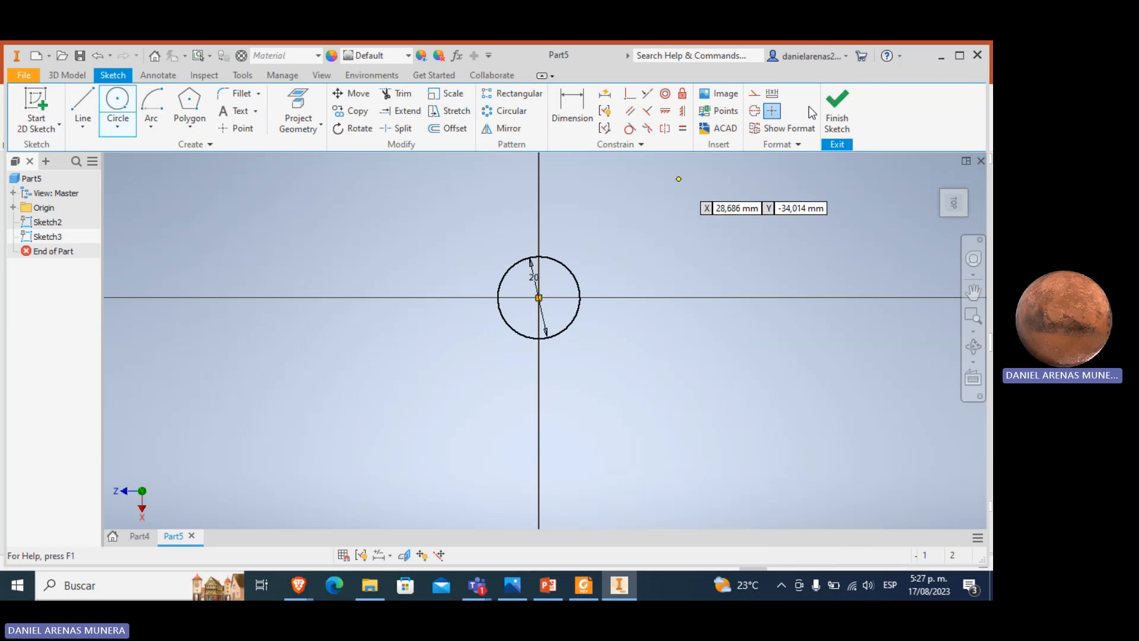
pyautogui.click(841, 108)
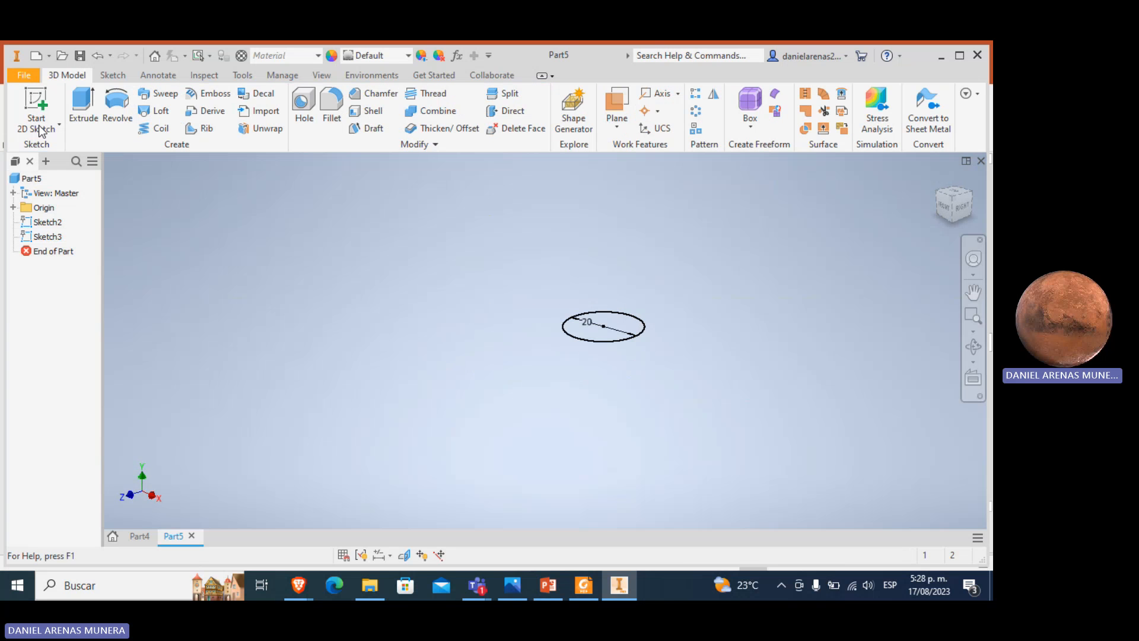
# Turn on the visibility of the XZ origin plane.
pyautogui.click(13, 208)
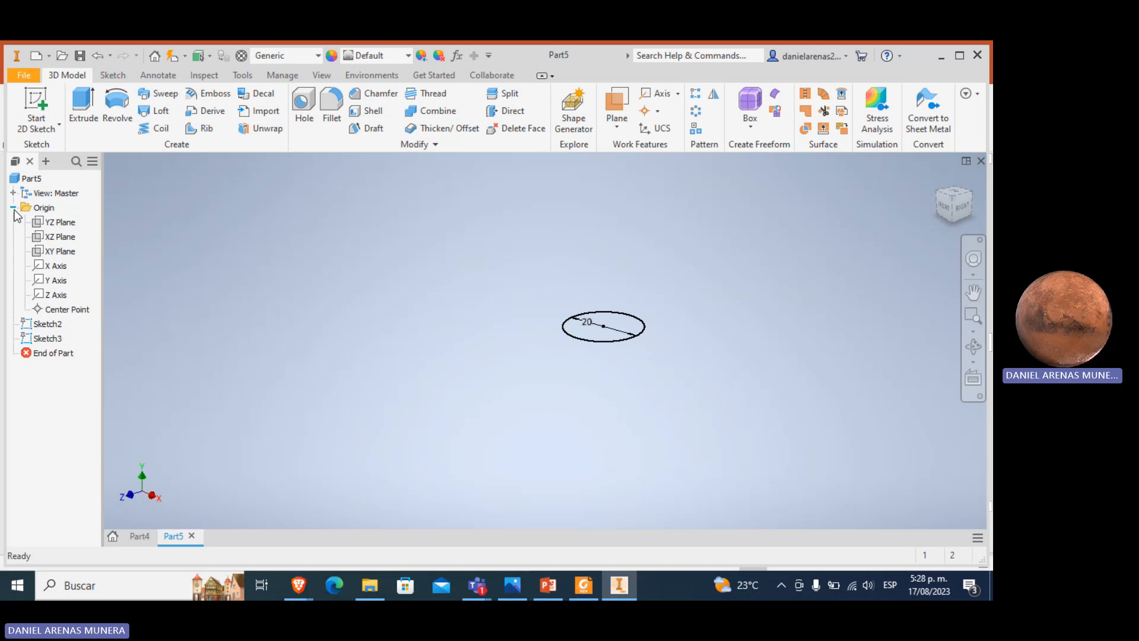
pyautogui.click(55, 222)
pyautogui.click(50, 236)
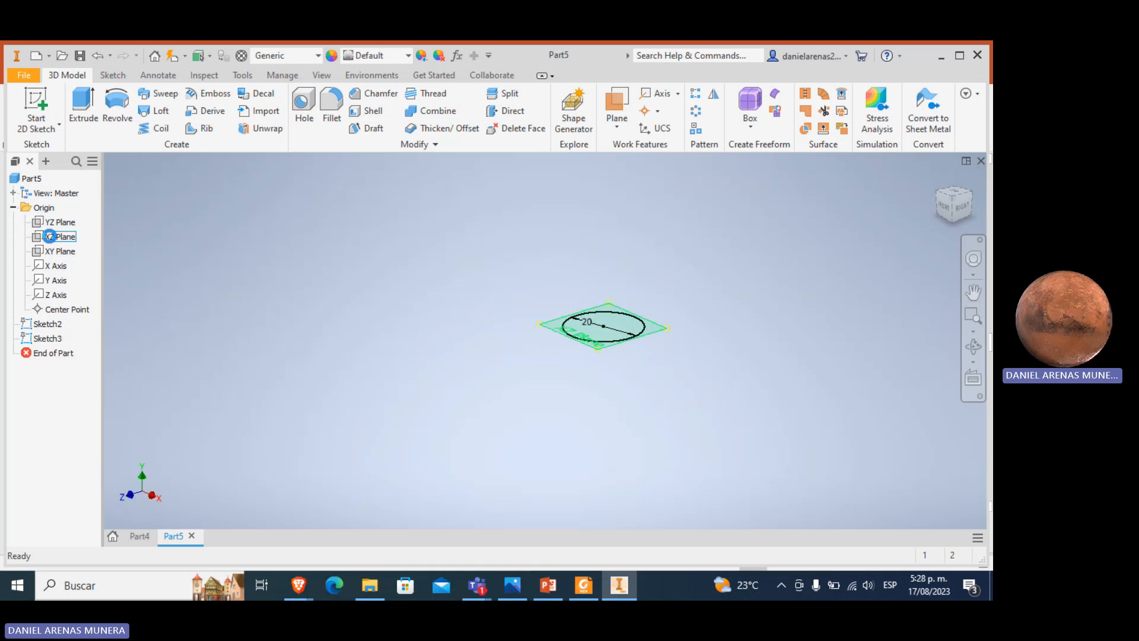
pyautogui.rightClick(50, 236)
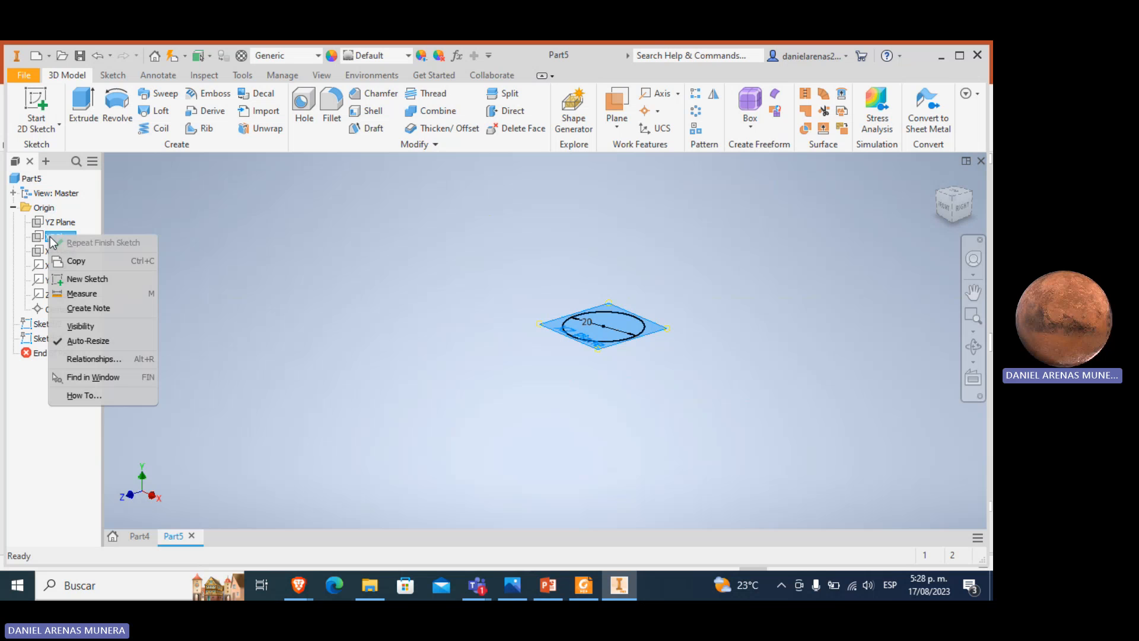
pyautogui.click(115, 326)
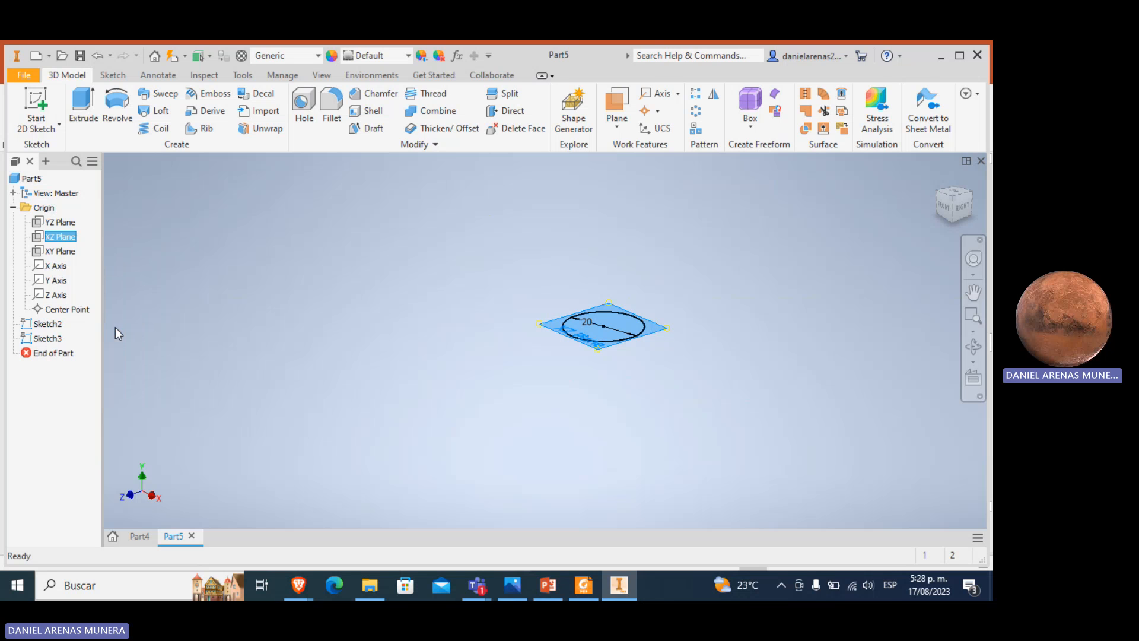
# Create a work plane offset 20 mm upward from the XZ plane.
pyautogui.click(625, 132)
pyautogui.click(685, 191)
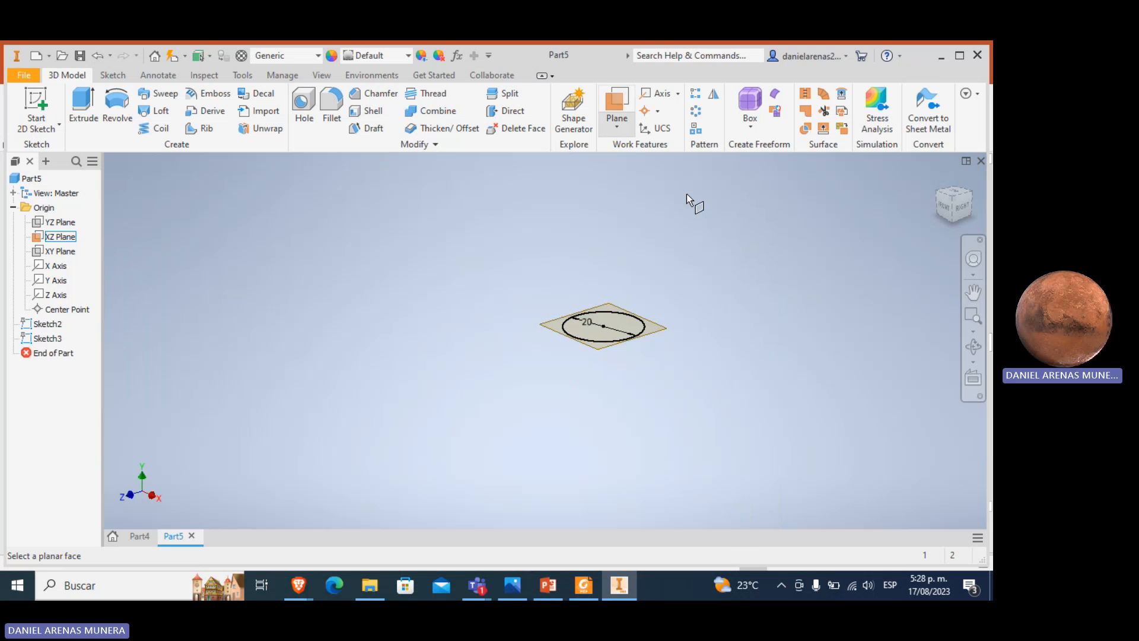
pyautogui.click(663, 329)
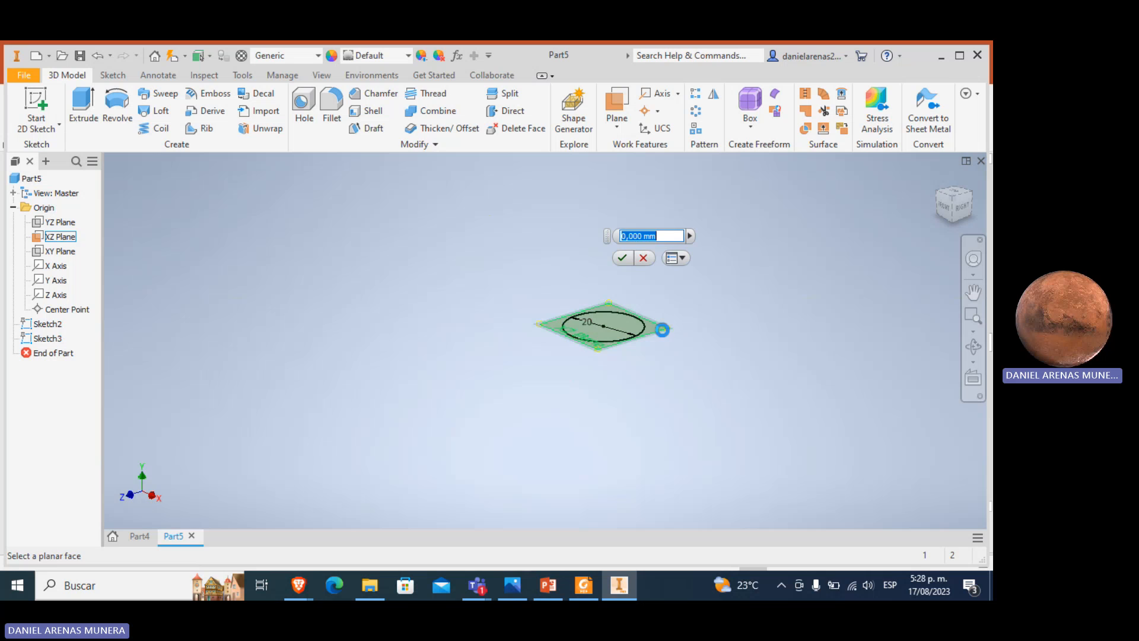
pyautogui.moveTo(604, 311)
pyautogui.mouseDown()
pyautogui.moveTo(604, 218)
pyautogui.moveTo(603, 236)
pyautogui.mouseUp()
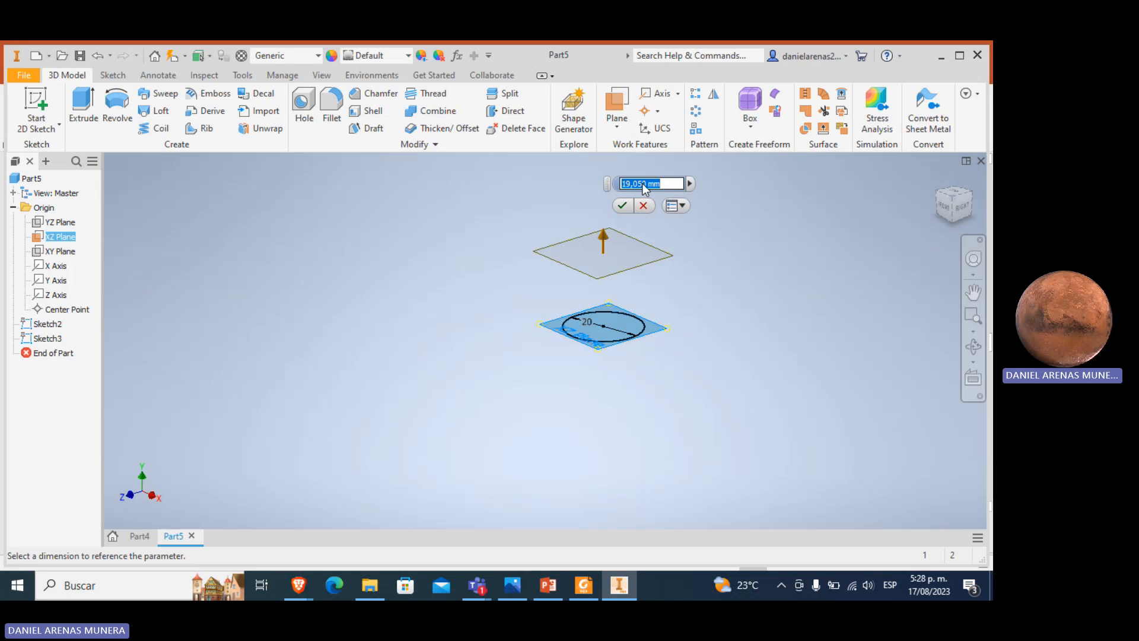
pyautogui.press('BackSpace')
pyautogui.press('BackSpace')
pyautogui.press('BackSpace')
pyautogui.press('BackSpace')
pyautogui.press('BackSpace')
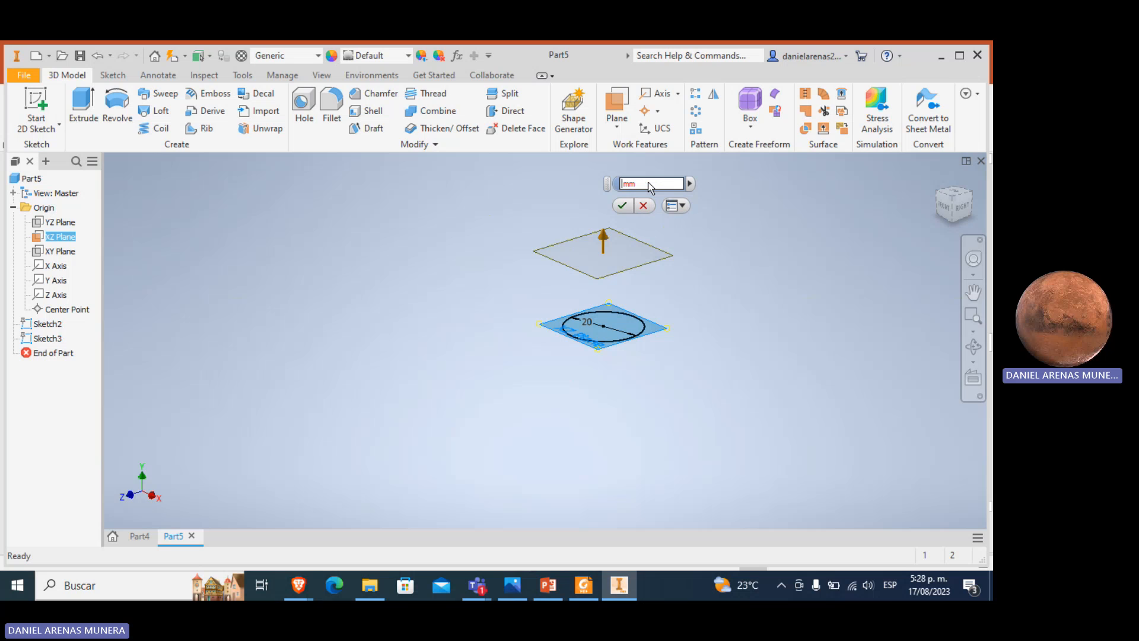
pyautogui.write('29')
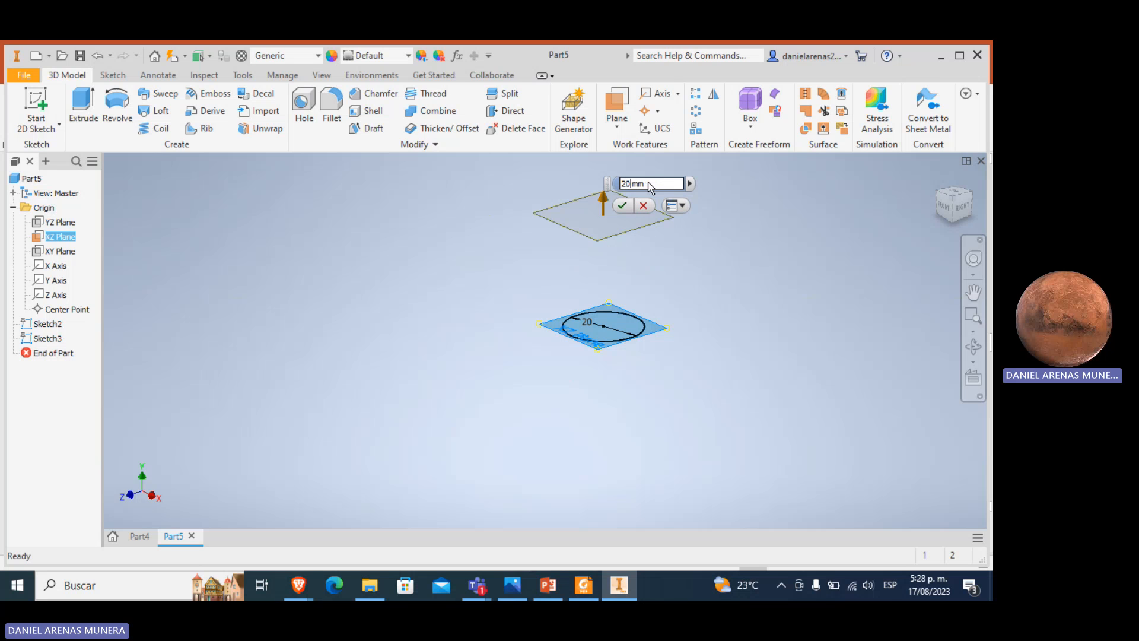
pyautogui.click(622, 205)
# Create a second work plane offset 9.525 mm above the first offset work plane.
pyautogui.scroll(-2, 698, 276)
pyautogui.moveTo(697, 278); pyautogui.dragTo(681, 375, button='middle')
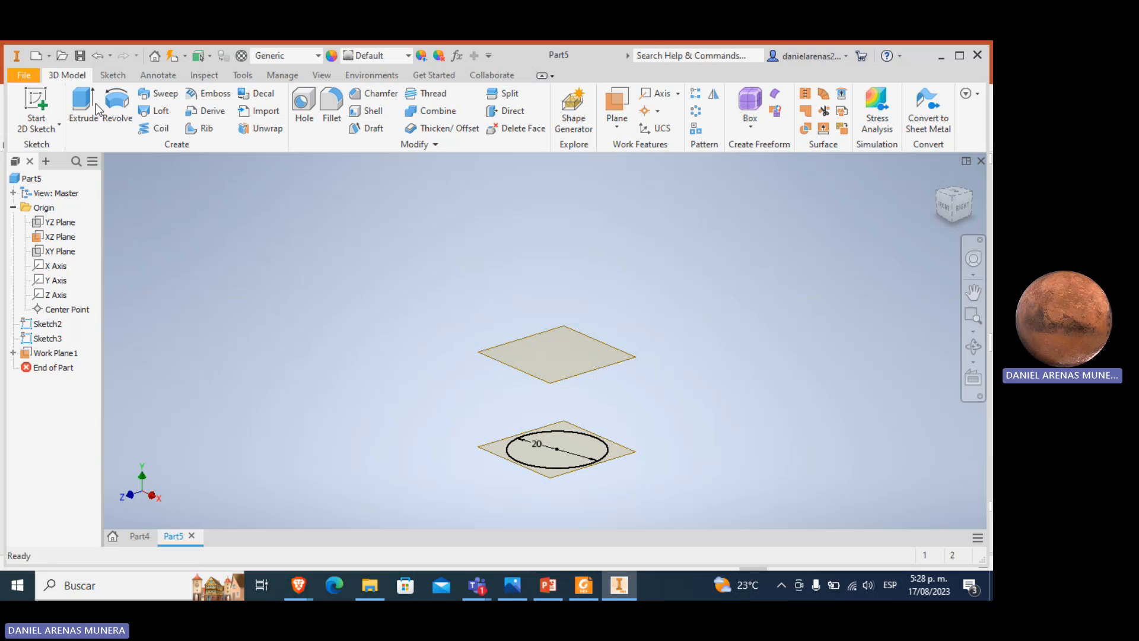
pyautogui.click(617, 122)
pyautogui.click(652, 187)
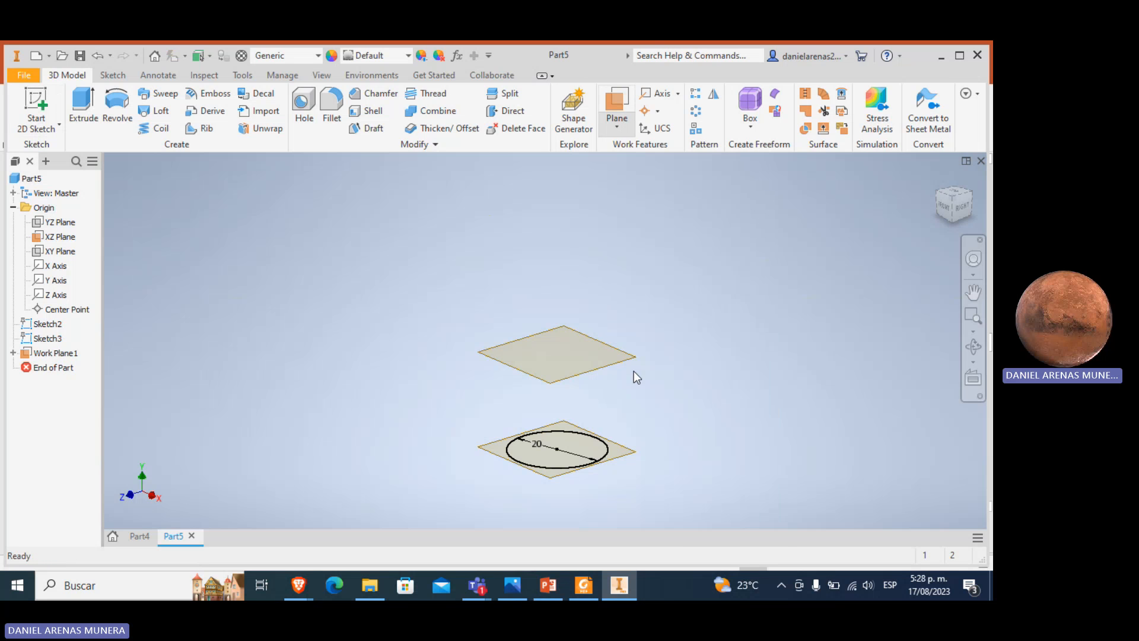
pyautogui.click(596, 366)
pyautogui.moveTo(557, 337); pyautogui.dragTo(551, 267)
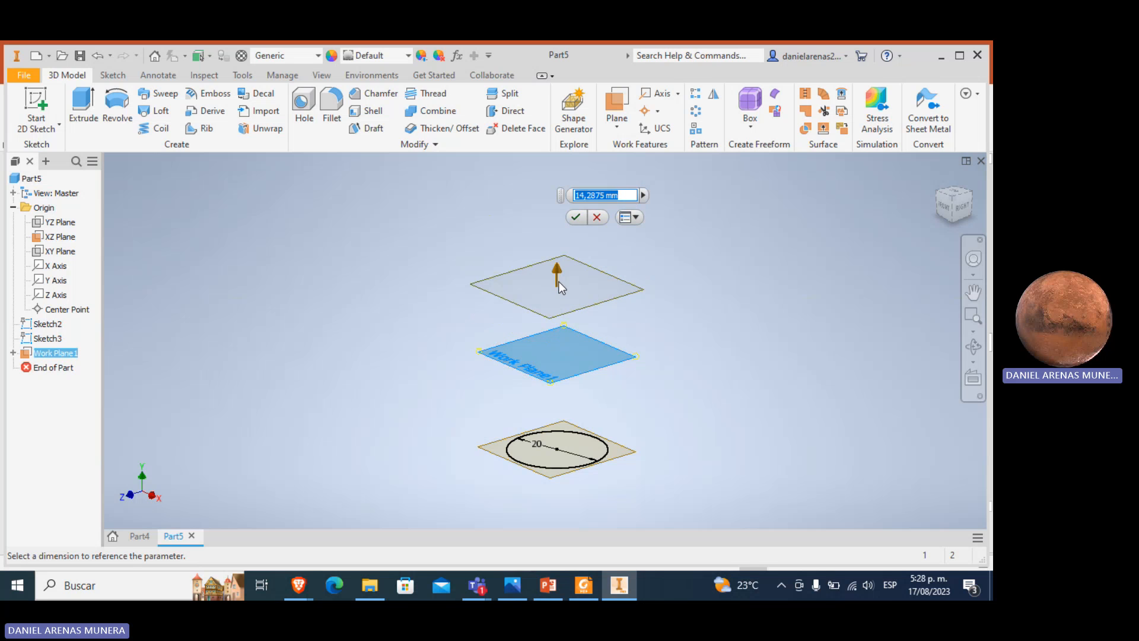
pyautogui.moveTo(557, 282); pyautogui.dragTo(558, 293)
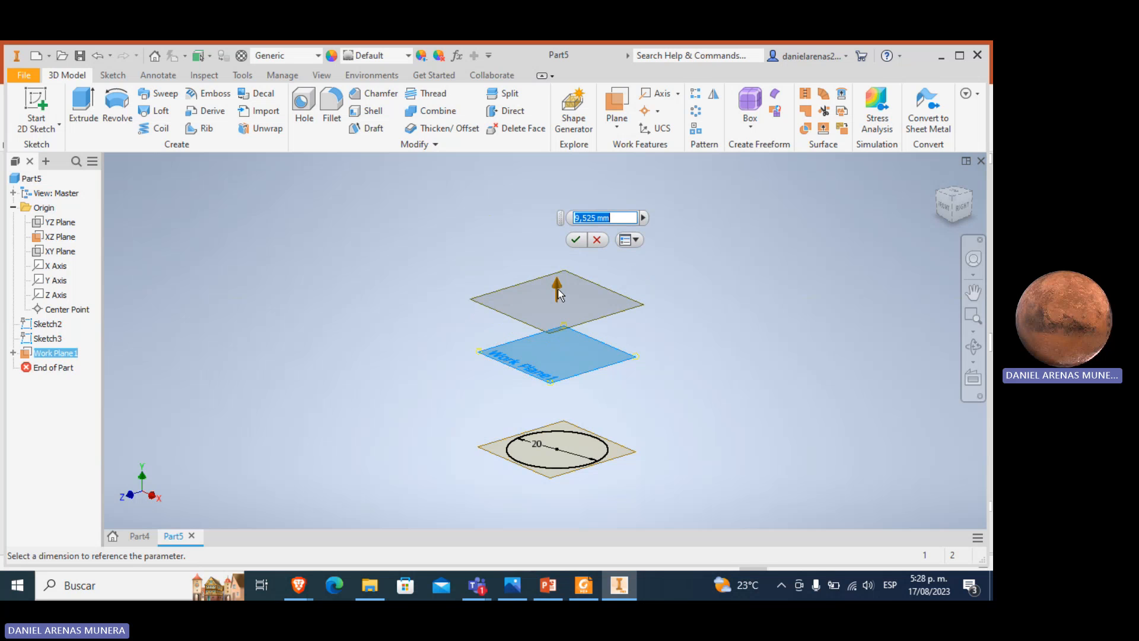
pyautogui.press('Return')
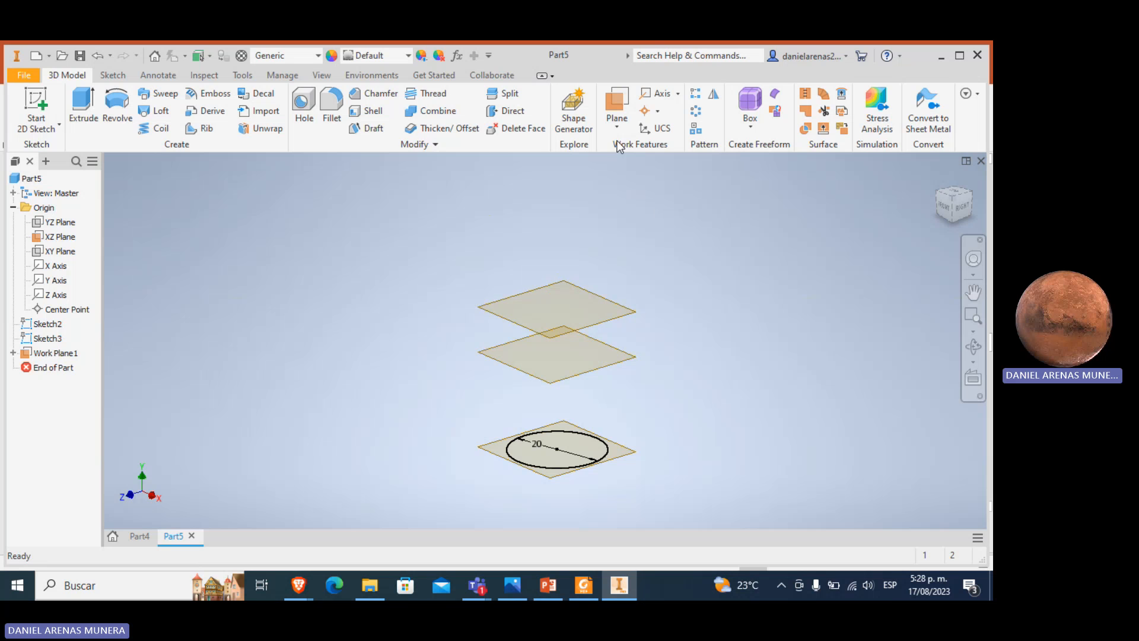
# Create a third work plane offset upward from the second offset work plane.
pyautogui.click(619, 129)
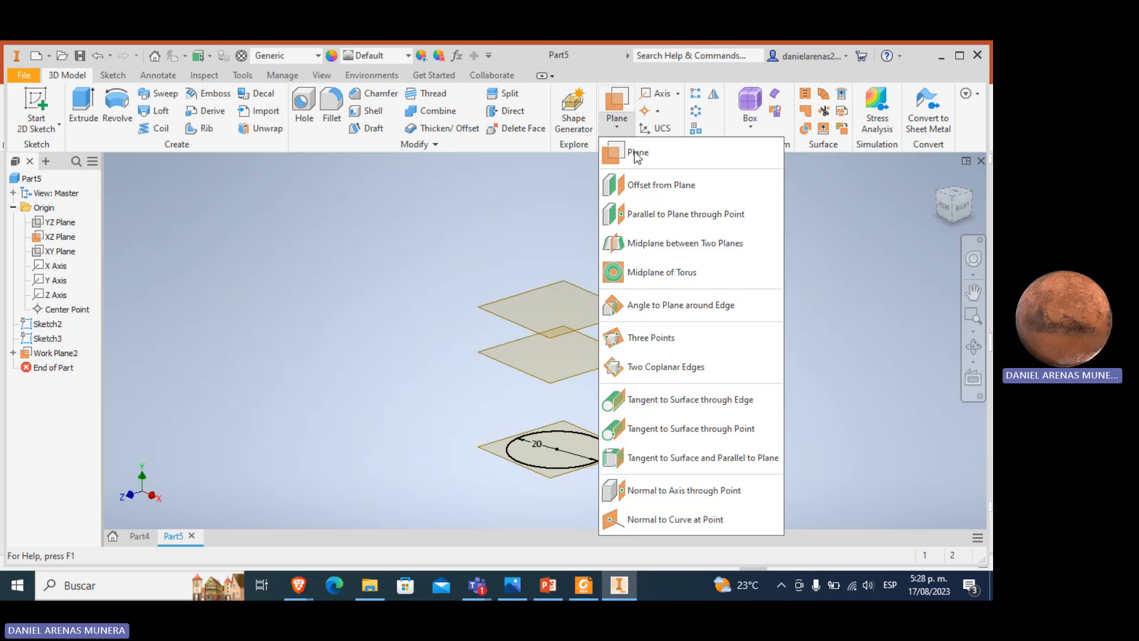
pyautogui.click(649, 187)
pyautogui.click(593, 319)
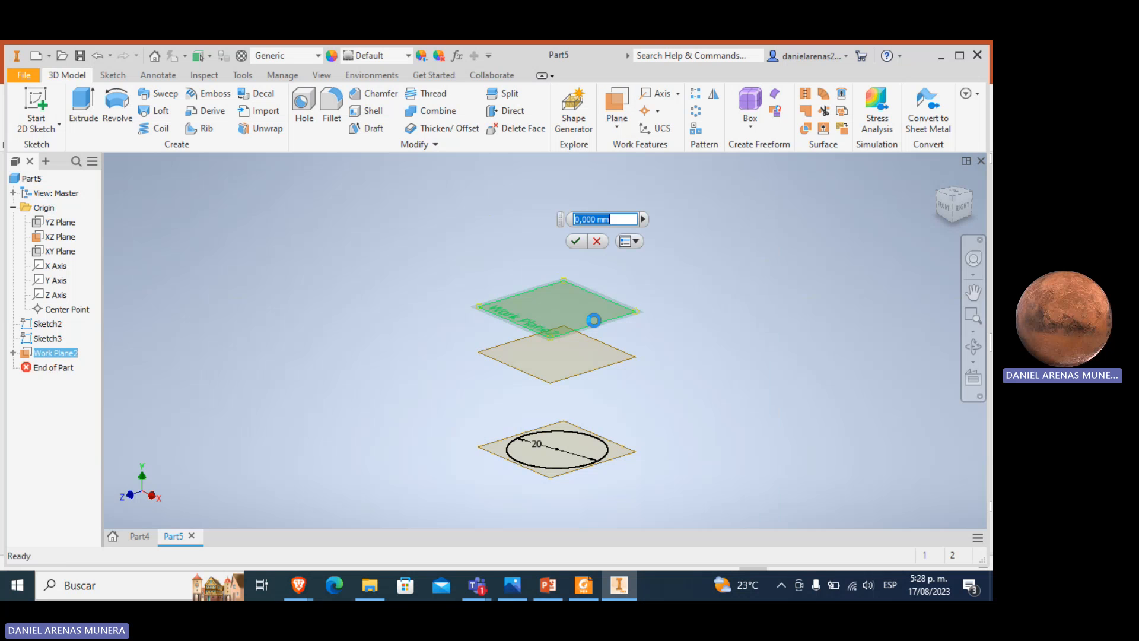
pyautogui.moveTo(556, 285); pyautogui.dragTo(557, 219)
pyautogui.press('Return')
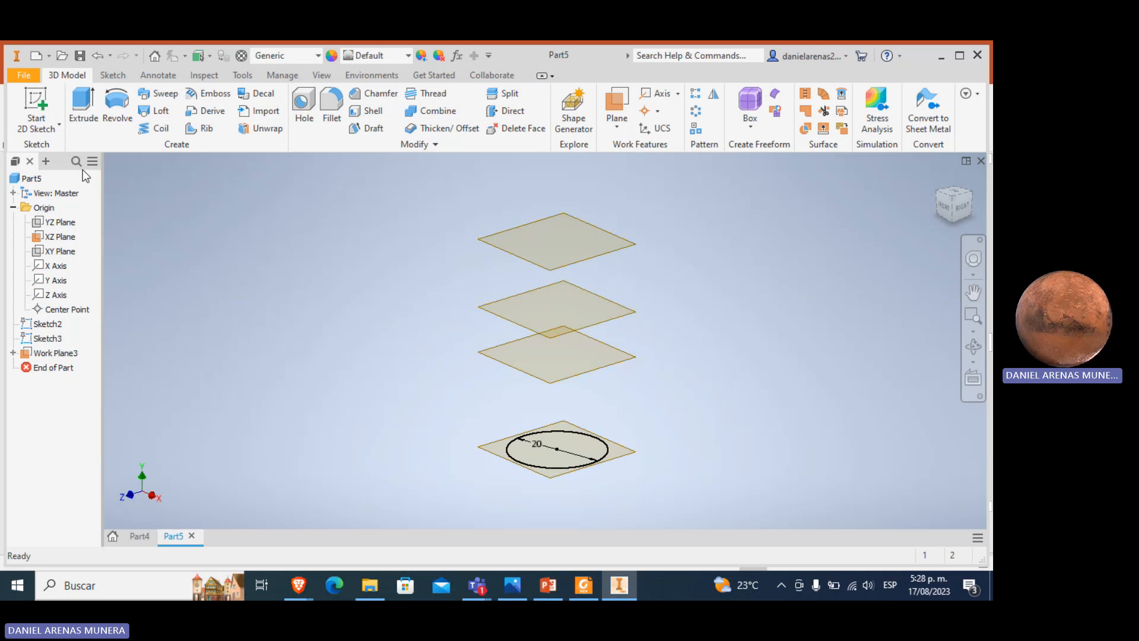
# Start a sketch on the lowest offset work plane and draw a six-sided polygon centred on the origin, inside the outline of the 20 mm circle.
pyautogui.click(37, 102)
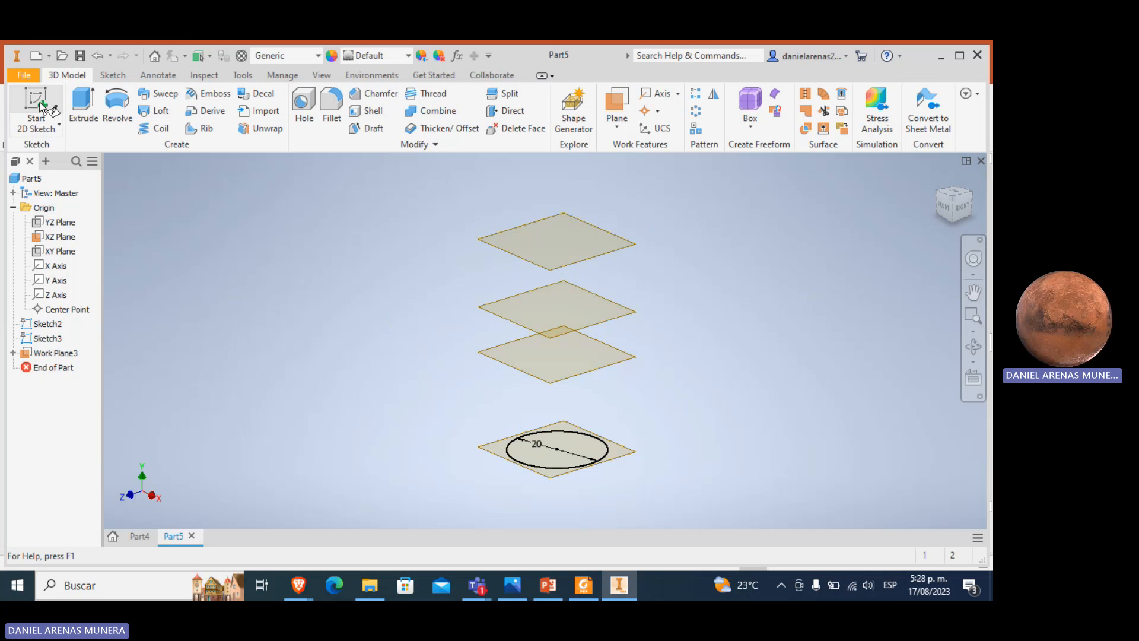
pyautogui.click(577, 375)
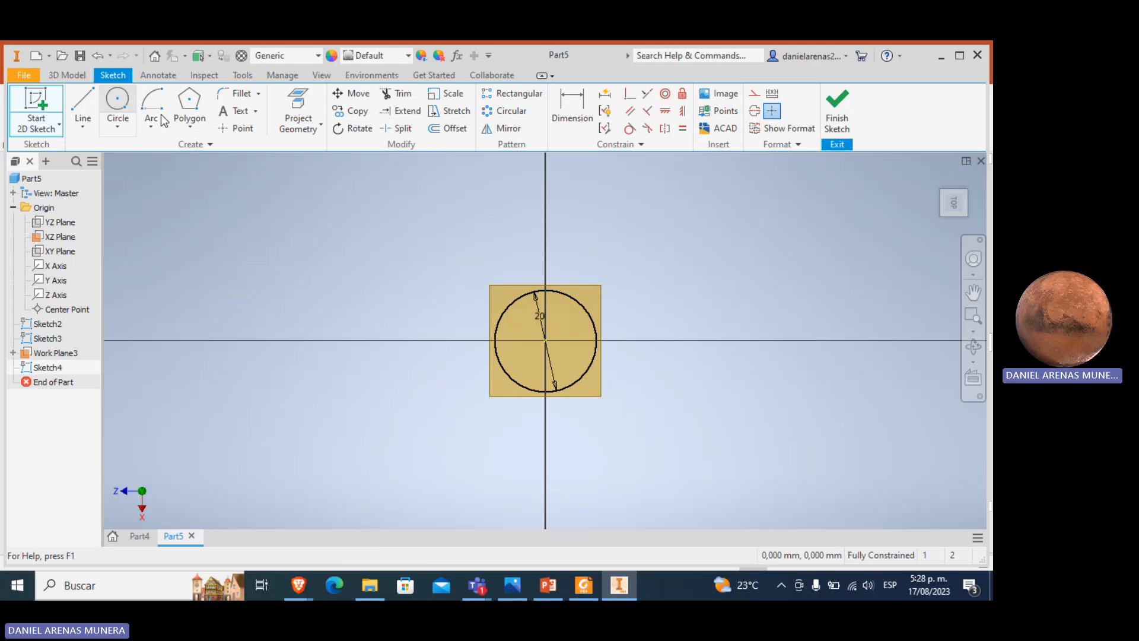
pyautogui.click(189, 105)
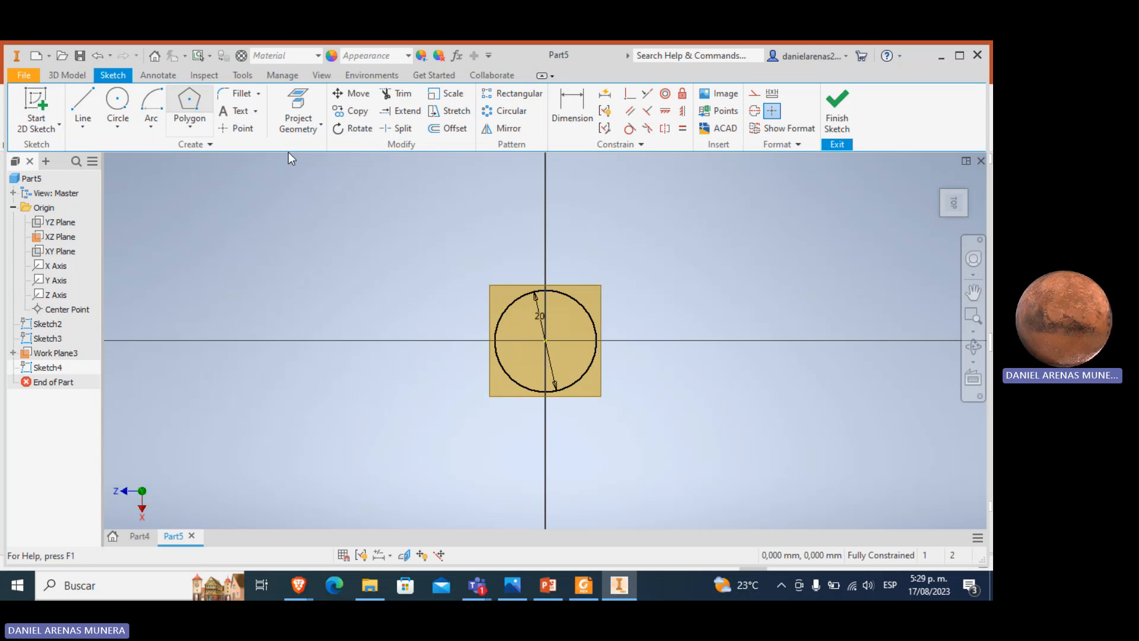
pyautogui.click(541, 340)
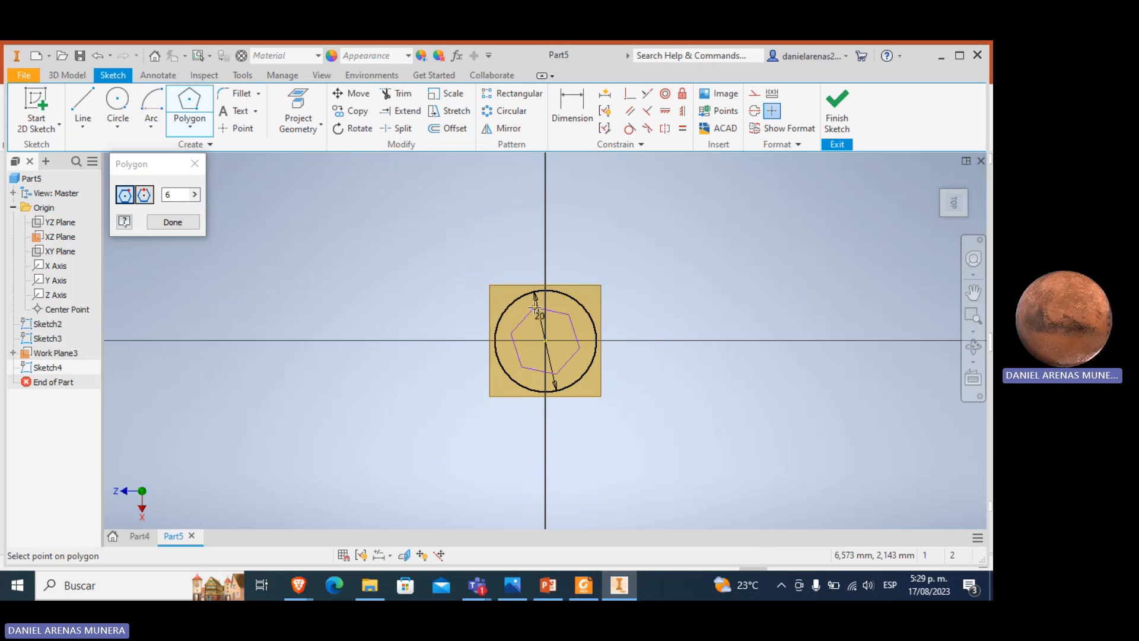
pyautogui.click(535, 304)
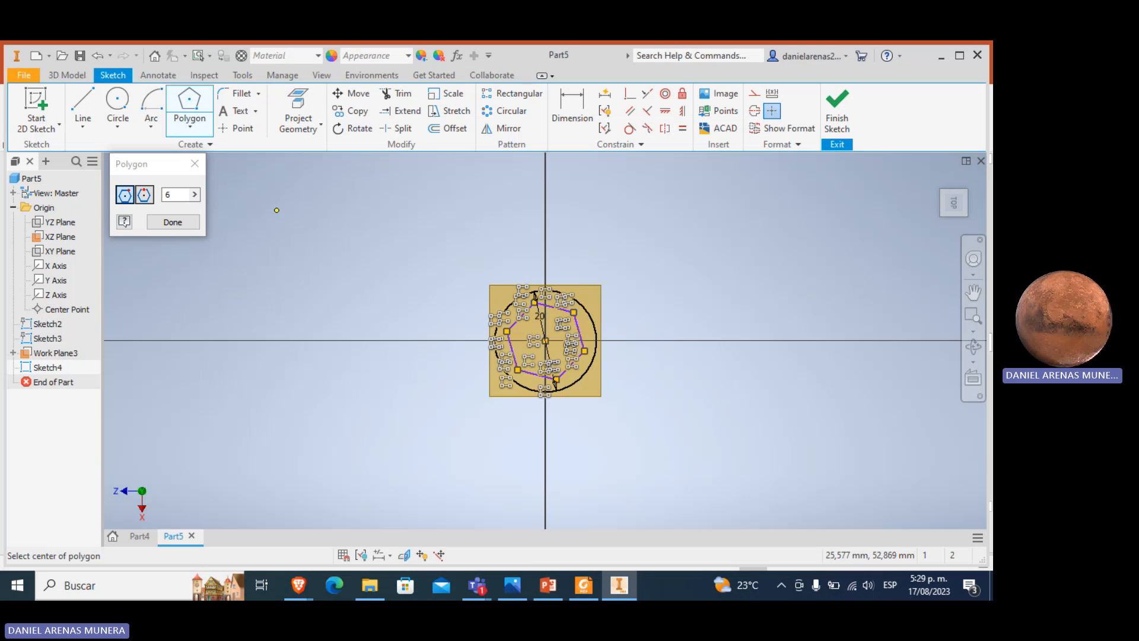
# Finish the hexagon sketch and start a new sketch on the second offset work plane, just above the hexagon.
pyautogui.click(176, 224)
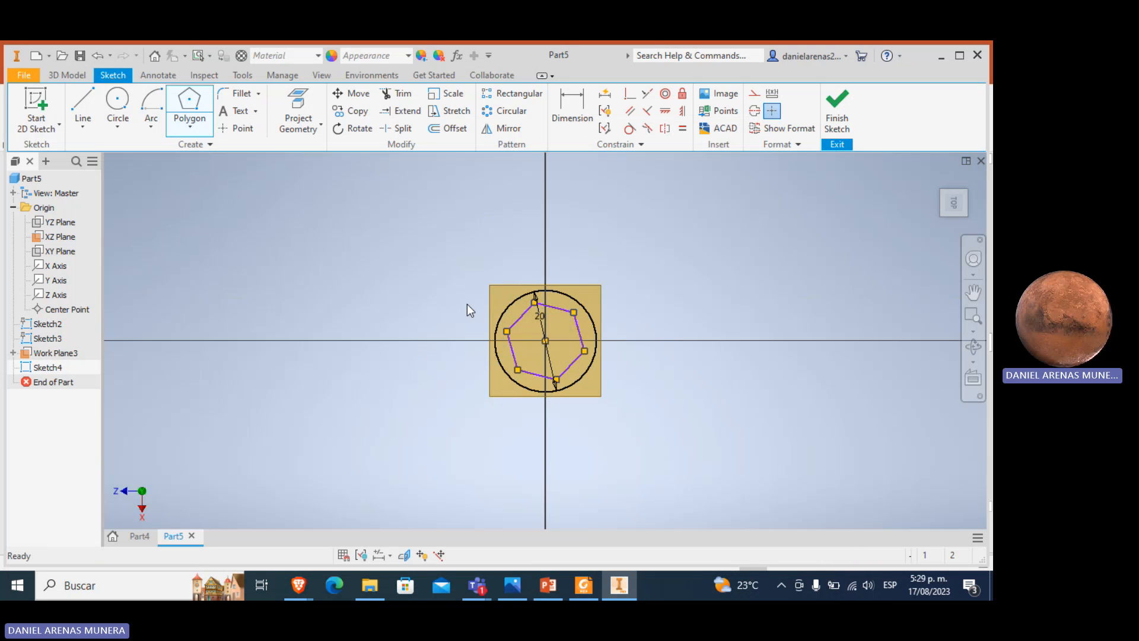
pyautogui.click(835, 113)
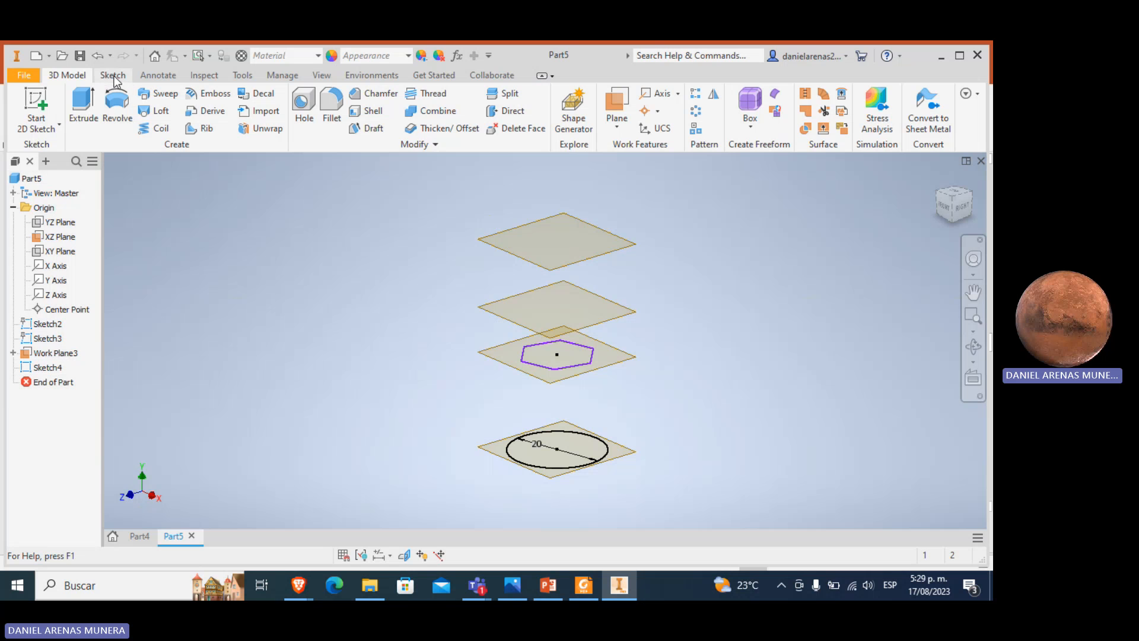
pyautogui.click(37, 110)
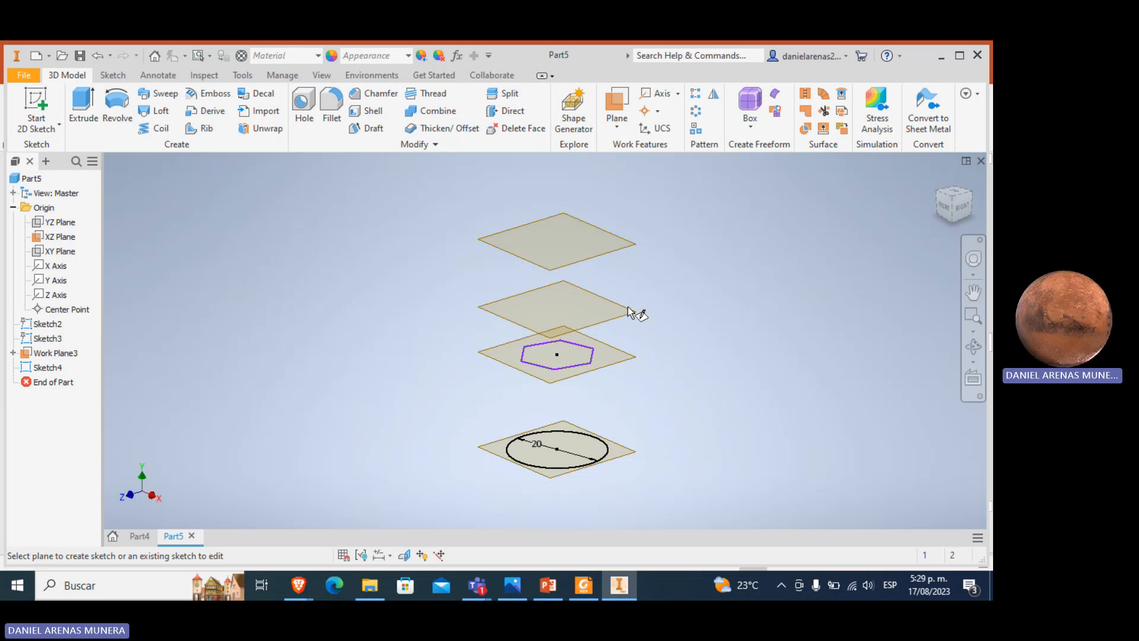
pyautogui.click(599, 325)
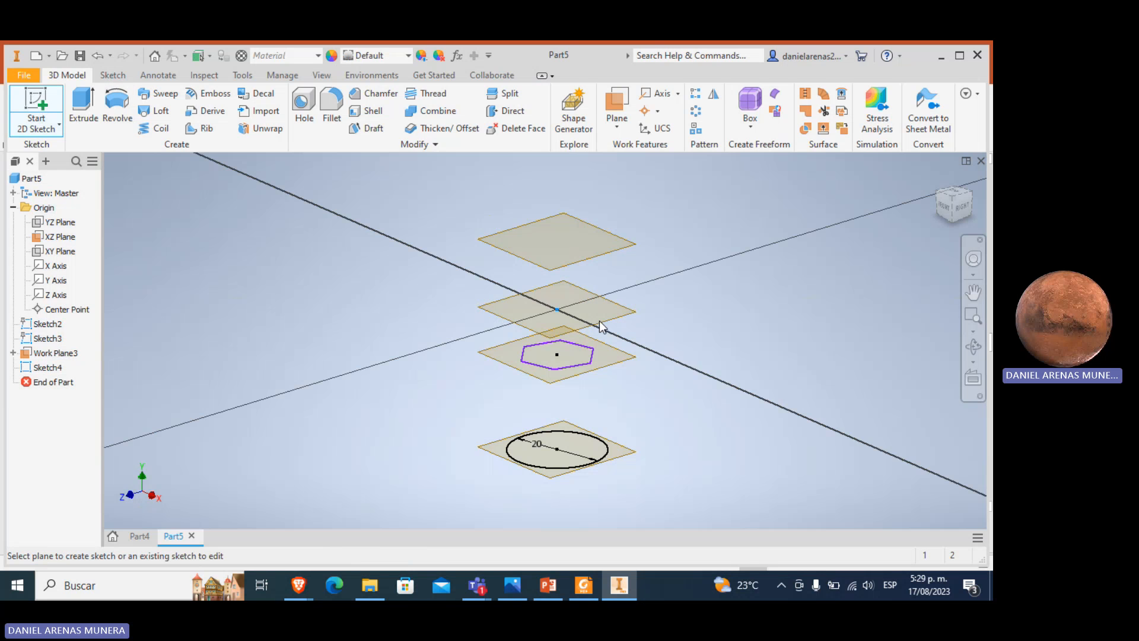
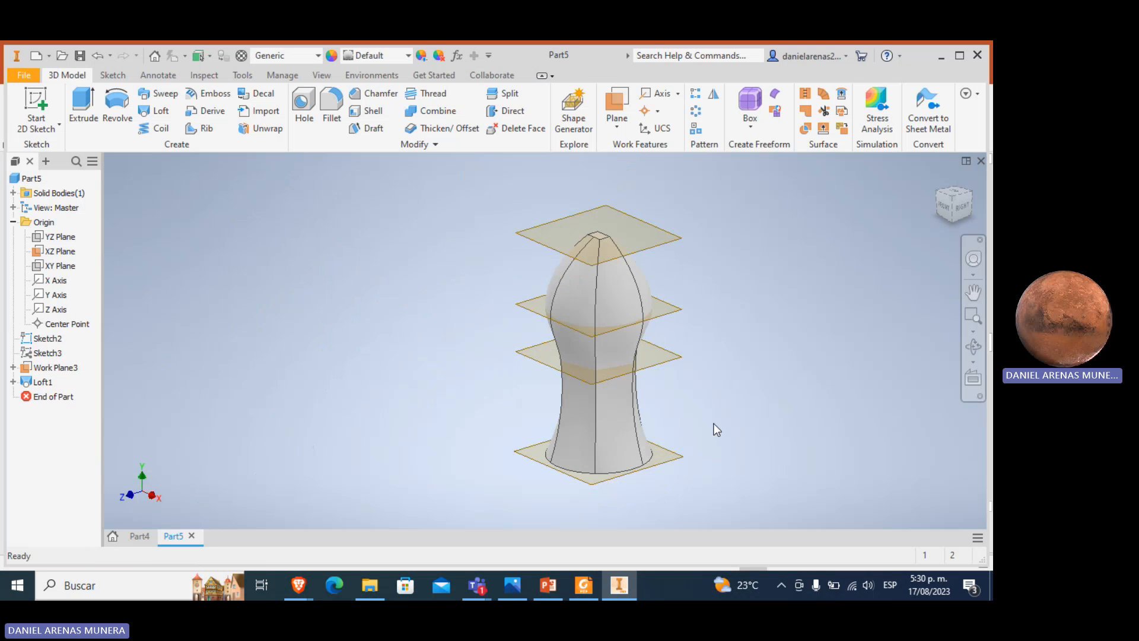
# Examine the lofted solid closely, from its small top face down through the middle sections to the round base.
pyautogui.moveTo(661, 460); pyautogui.dragTo(628, 472, button='middle')
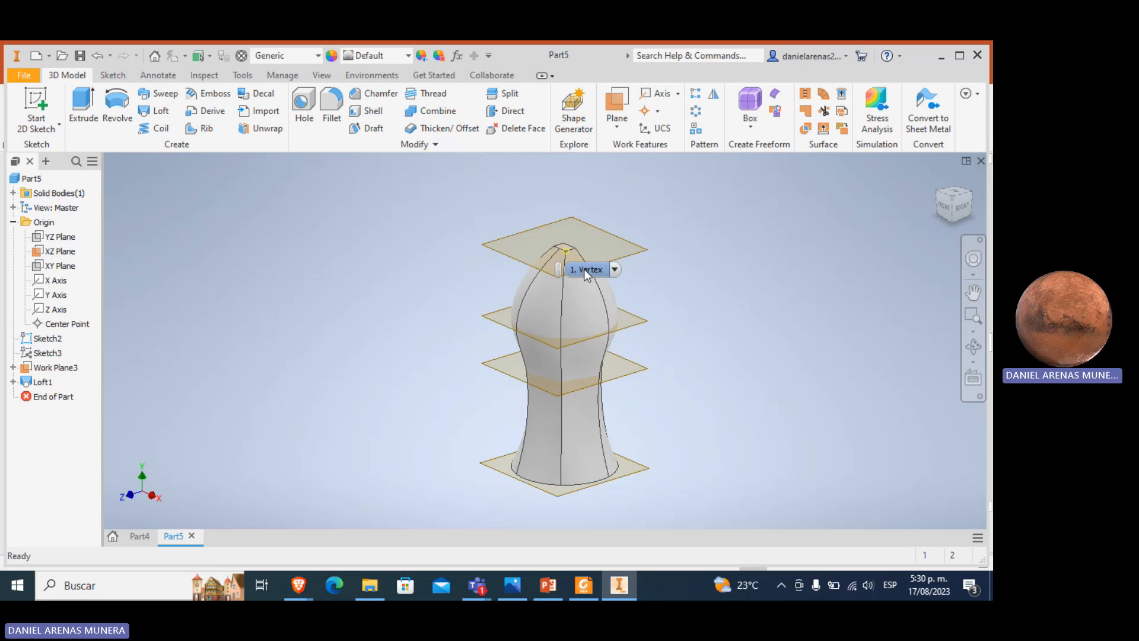
pyautogui.scroll(5, 674, 346)
pyautogui.scroll(-2, 599, 383)
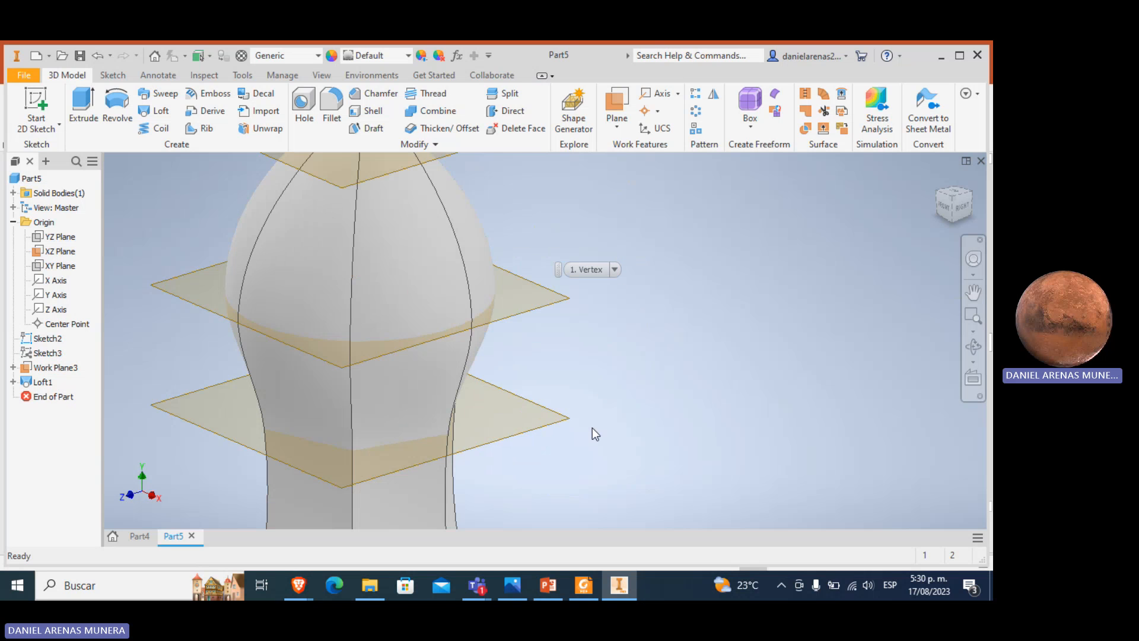
pyautogui.moveTo(592, 429); pyautogui.dragTo(653, 213, button='middle')
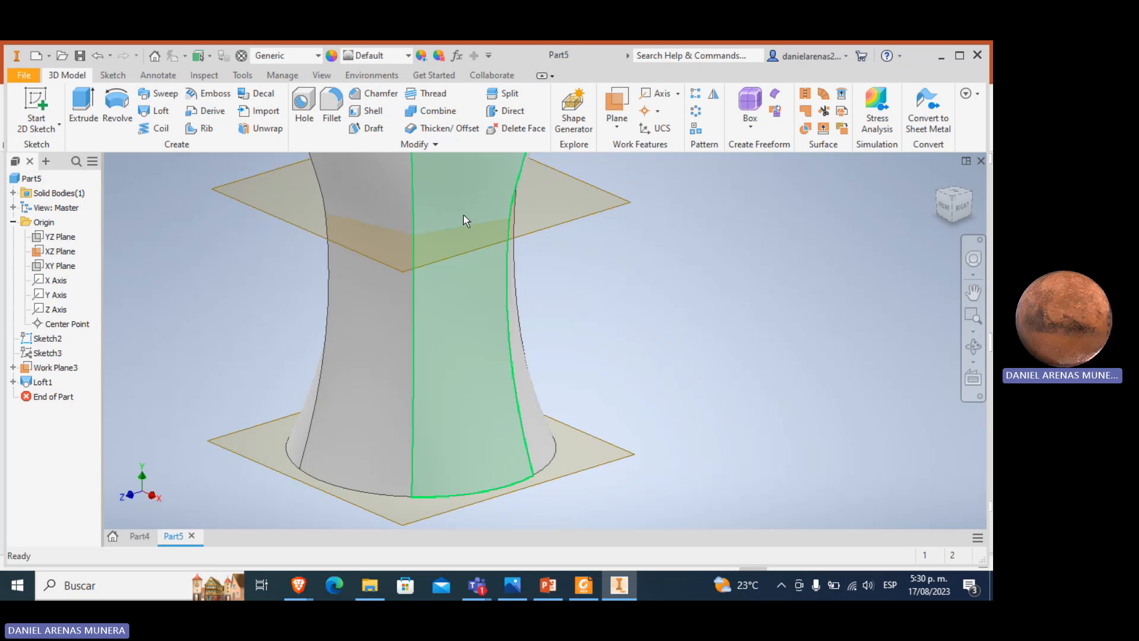
pyautogui.scroll(5, 543, 362)
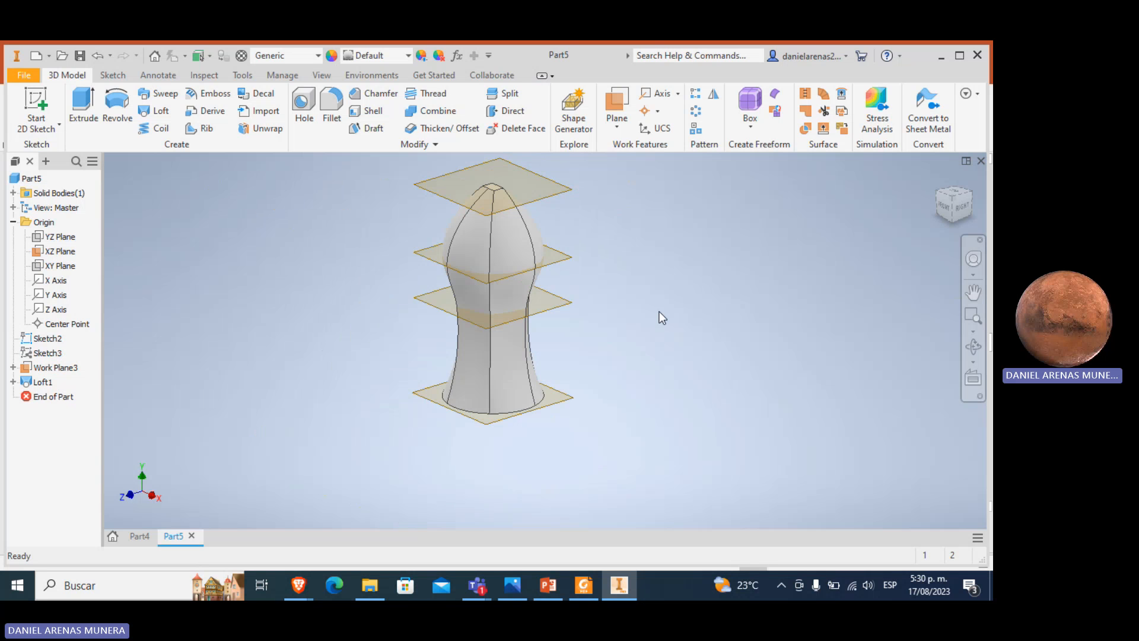
pyautogui.moveTo(659, 399); pyautogui.dragTo(660, 438, button='middle')
pyautogui.scroll(-5, 572, 435)
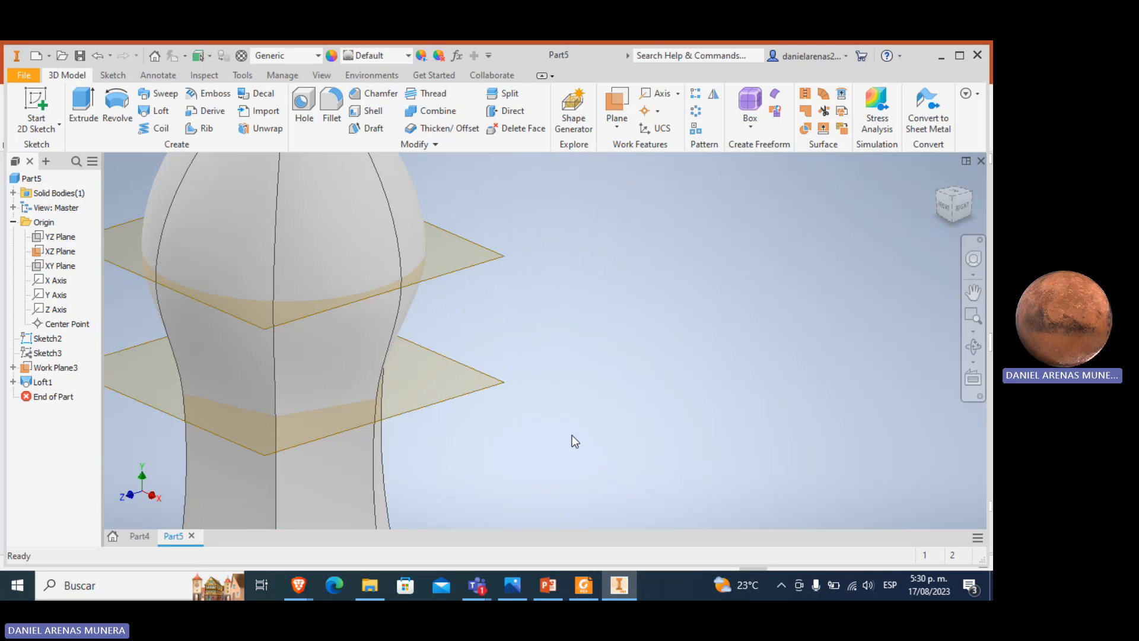
pyautogui.scroll(6, 572, 435)
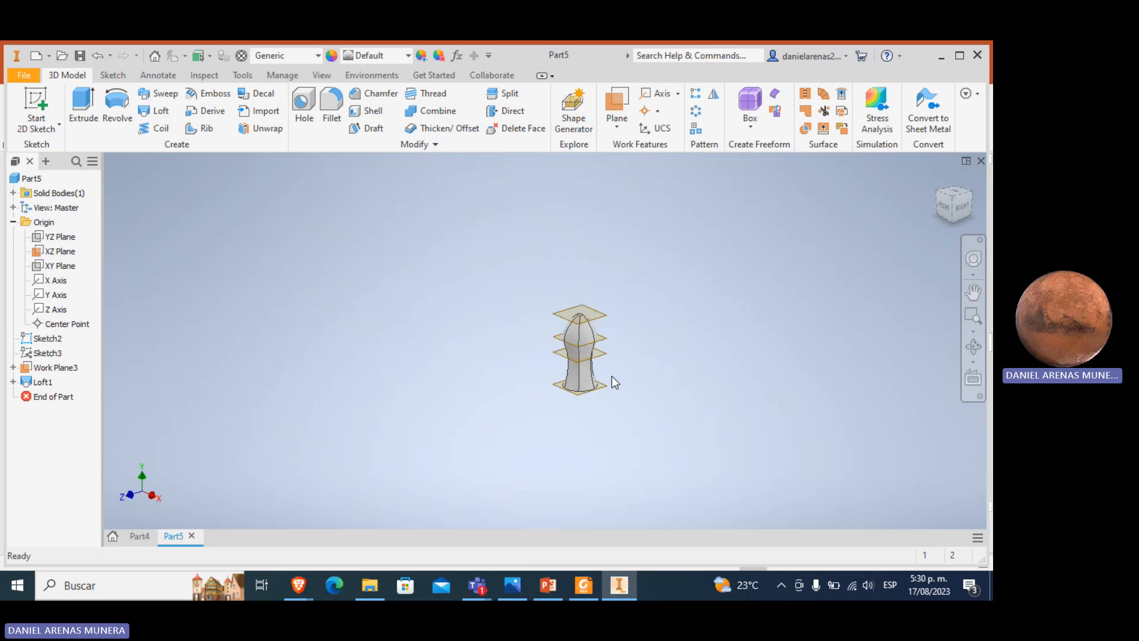
pyautogui.scroll(-5, 611, 376)
pyautogui.scroll(1, 602, 407)
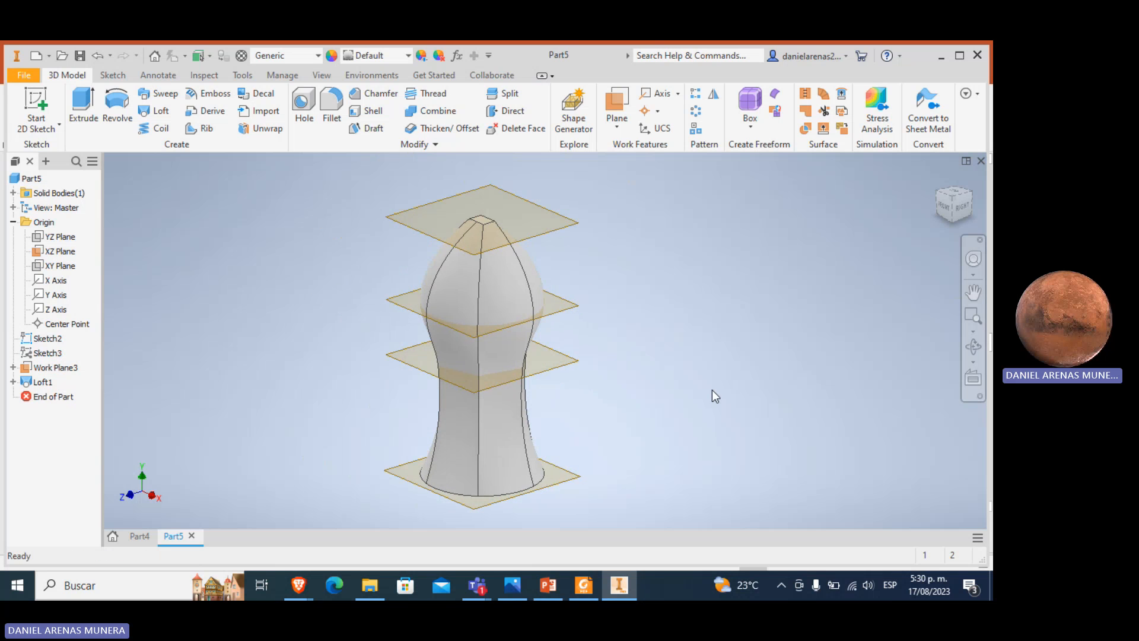
# Create a work plane through an edge of the loft's small top face, angled at 150 degrees to that face.
pyautogui.click(626, 126)
pyautogui.click(663, 316)
pyautogui.click(491, 223)
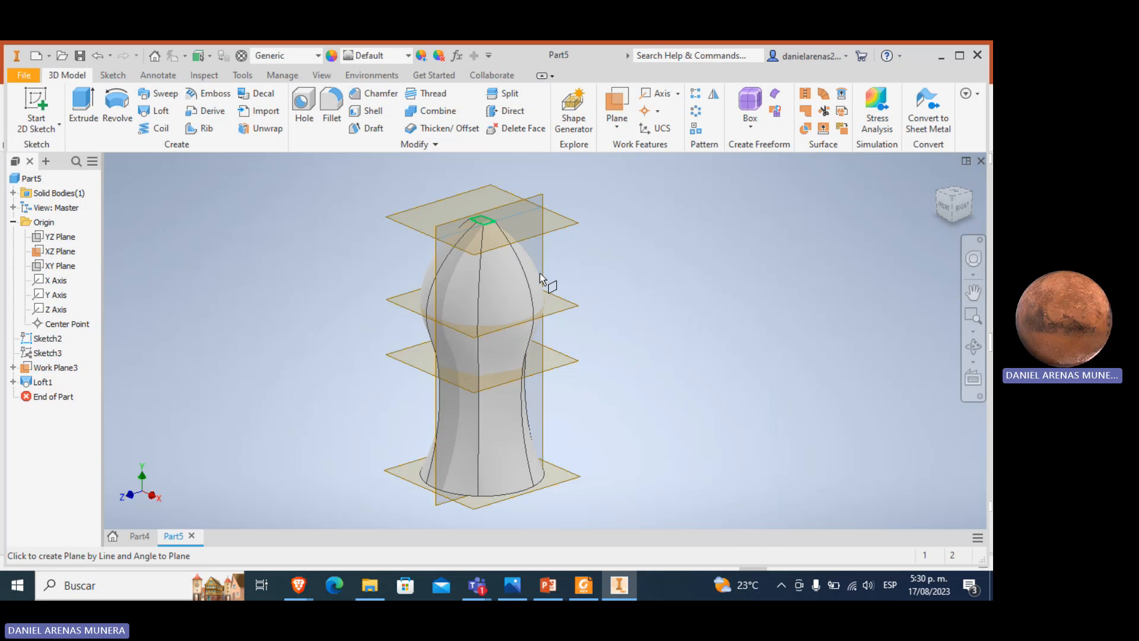
pyautogui.click(489, 225)
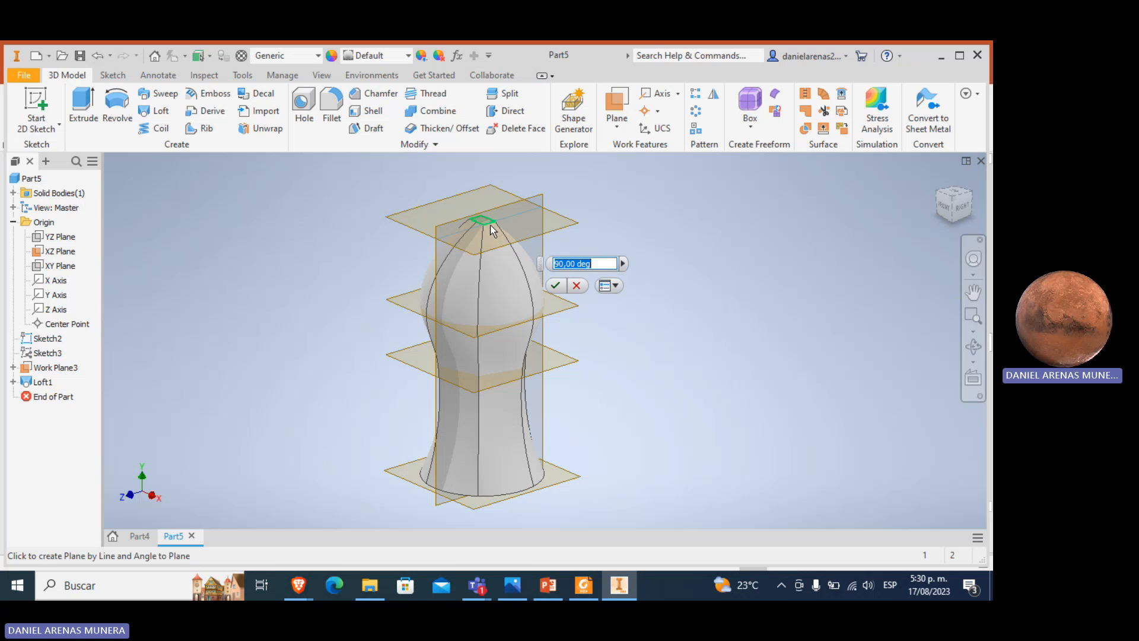
pyautogui.moveTo(500, 241); pyautogui.dragTo(551, 185)
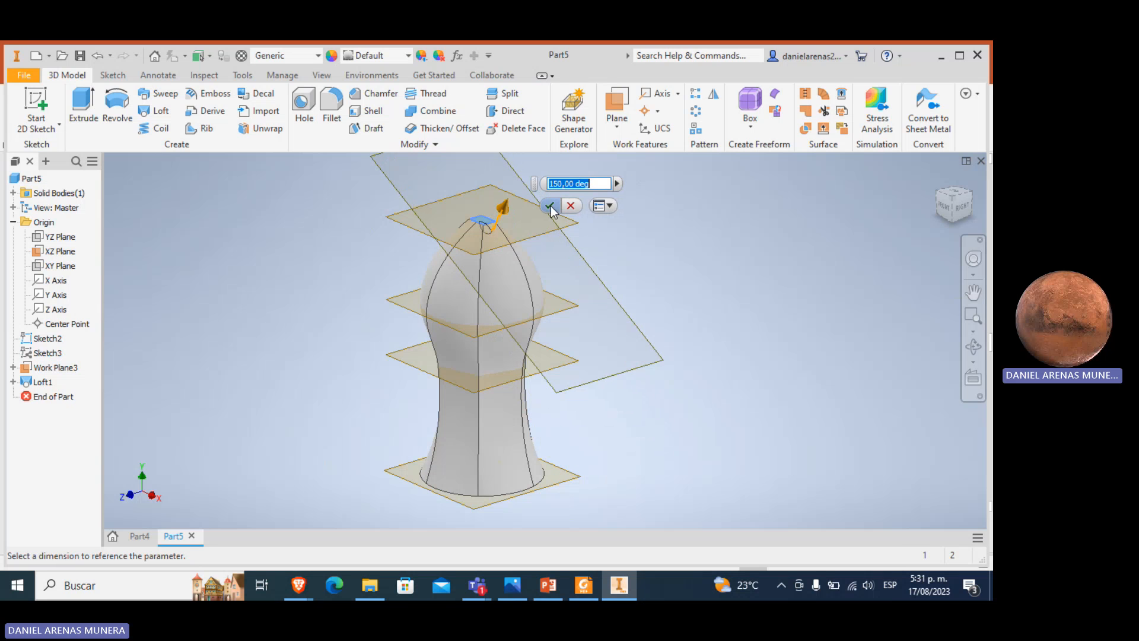
pyautogui.click(550, 206)
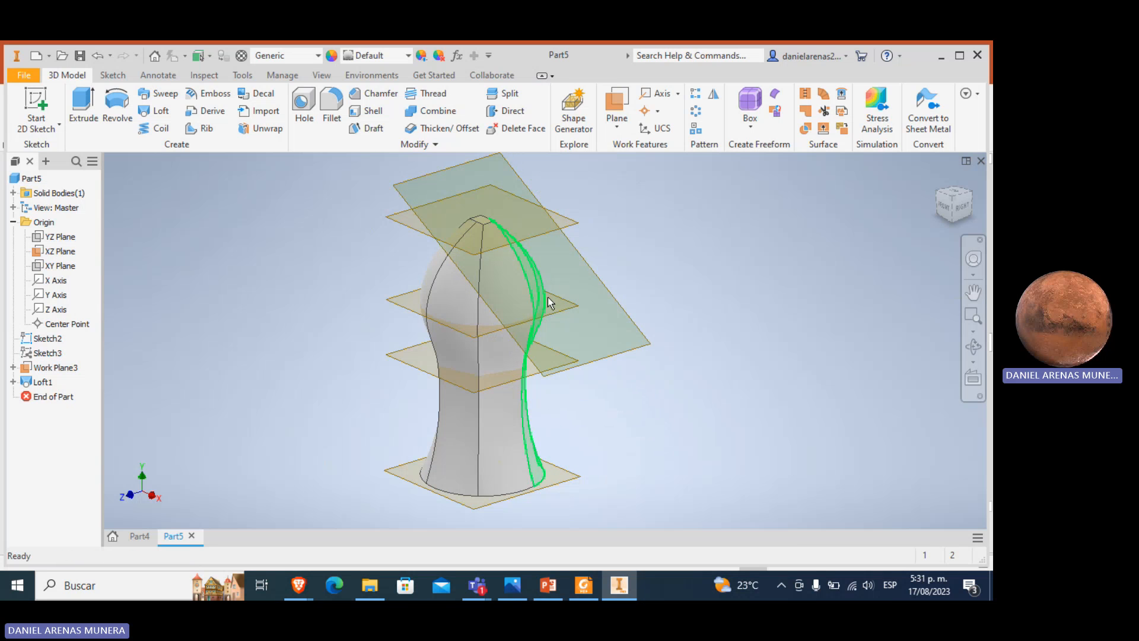
pyautogui.scroll(3, 547, 297)
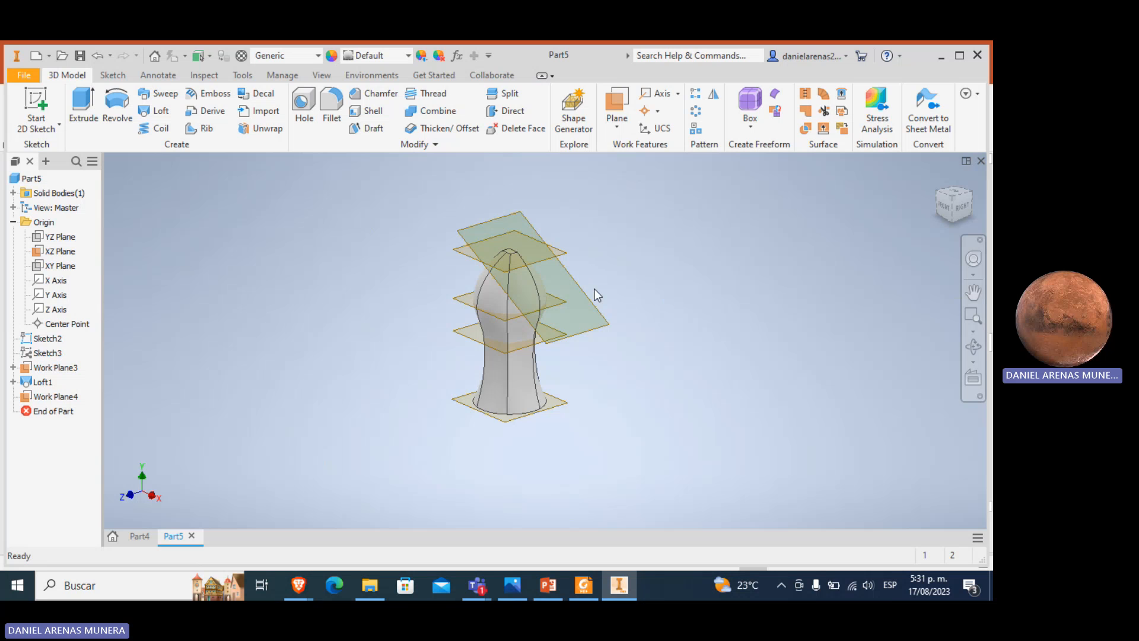
pyautogui.click(88, 114)
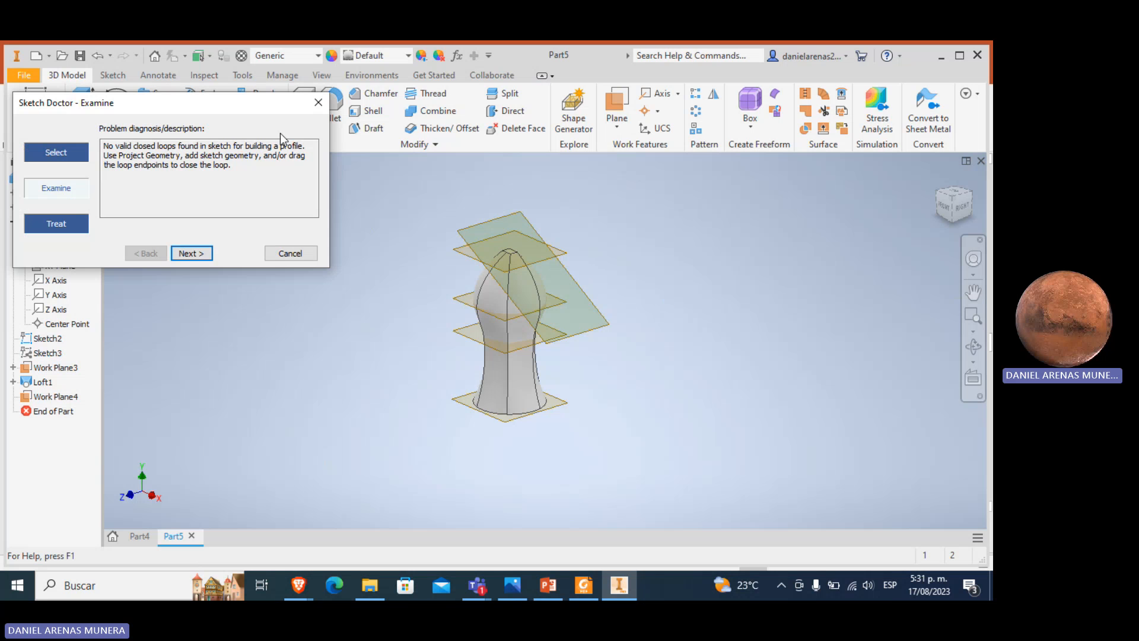
pyautogui.click(290, 255)
pyautogui.click(112, 76)
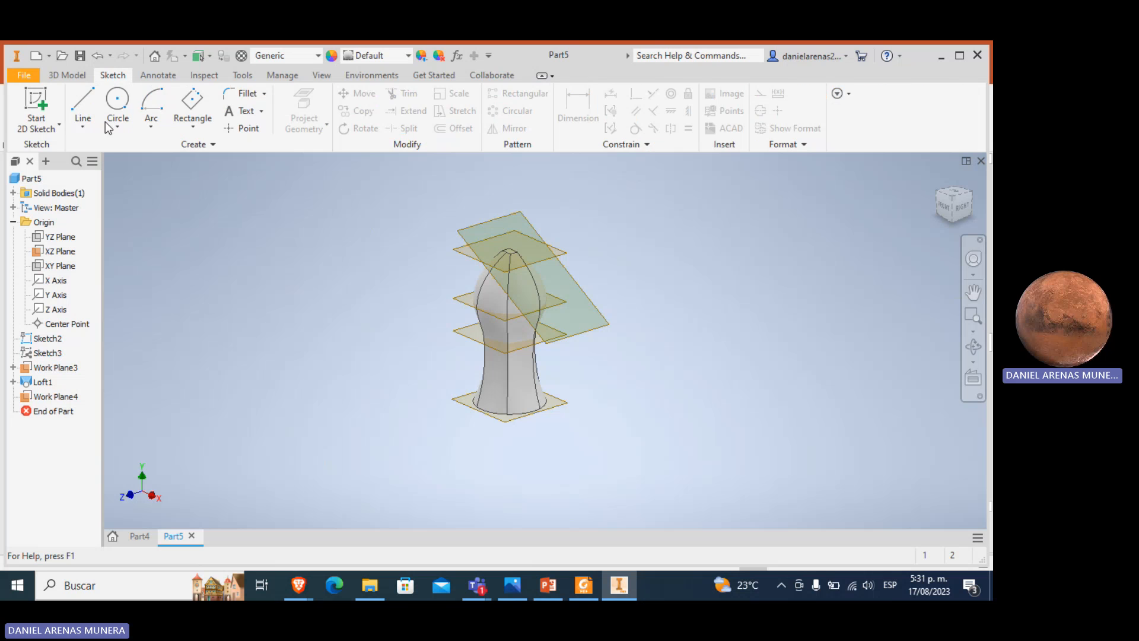
pyautogui.click(73, 76)
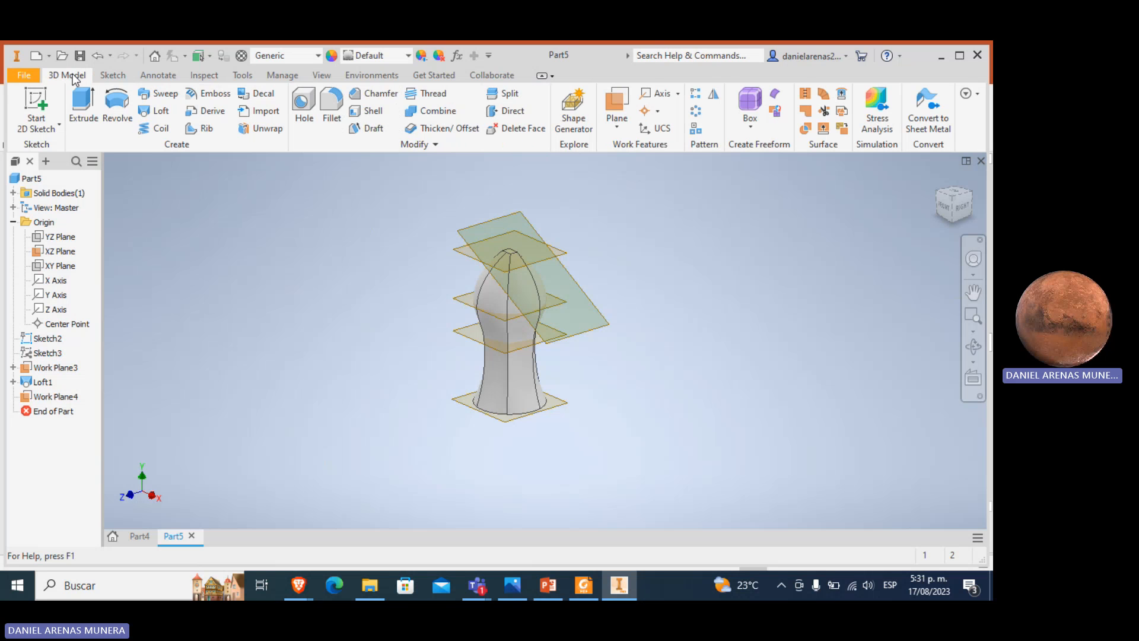
# Sketch a circle on the inclined work plane, centred near the plane's lower end, and finish the sketch.
pyautogui.click(34, 115)
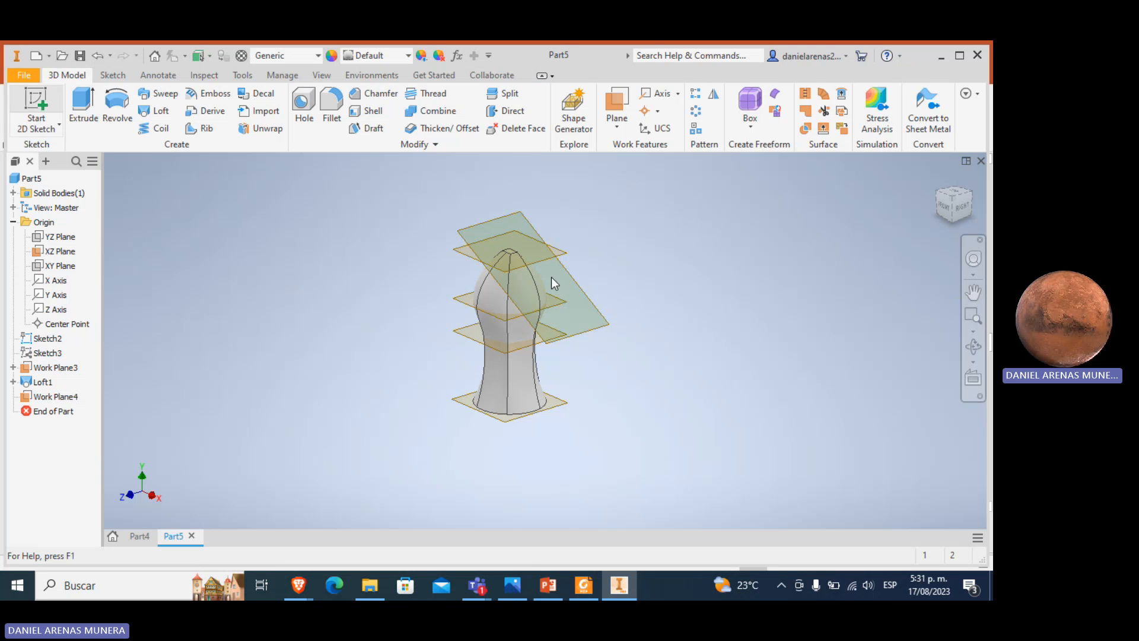
pyautogui.click(597, 325)
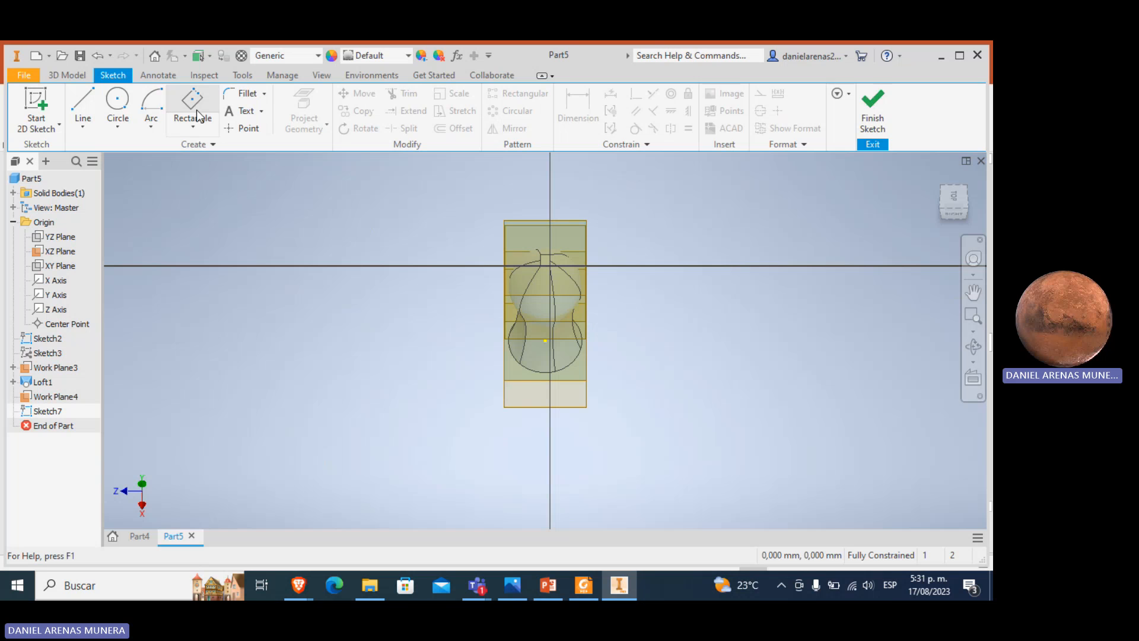
pyautogui.click(118, 100)
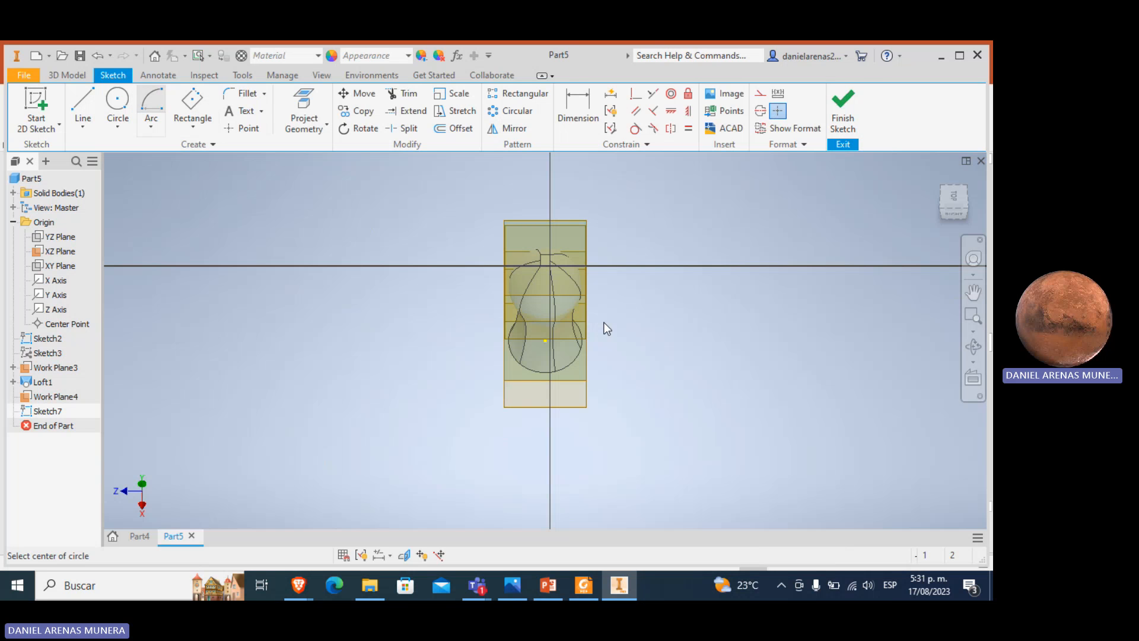
pyautogui.click(552, 381)
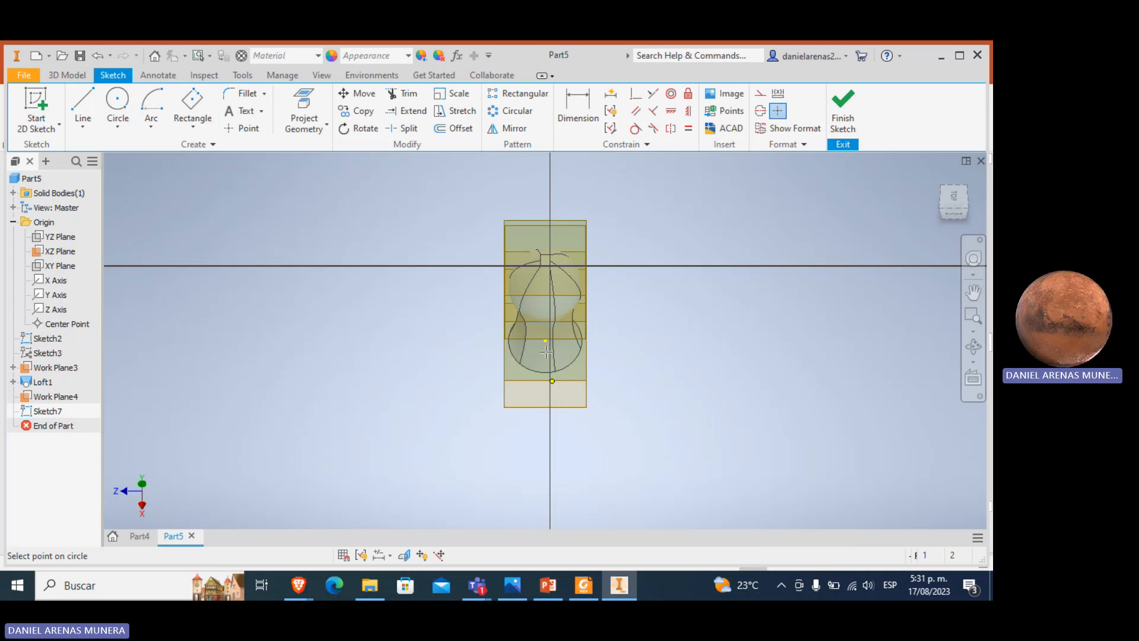
pyautogui.click(585, 370)
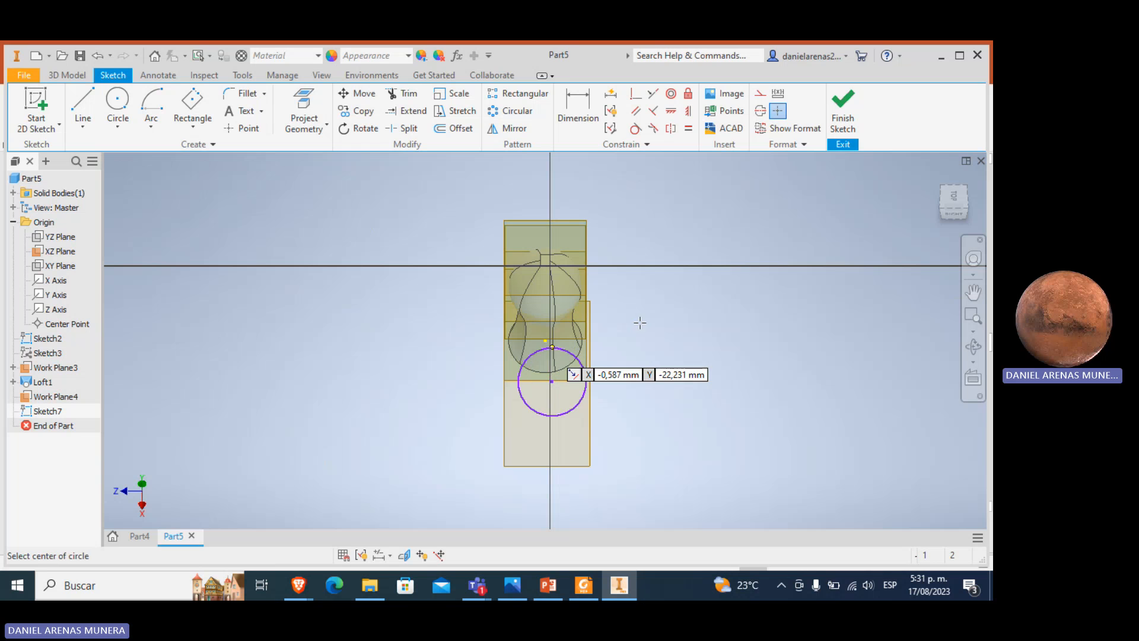
pyautogui.click(844, 112)
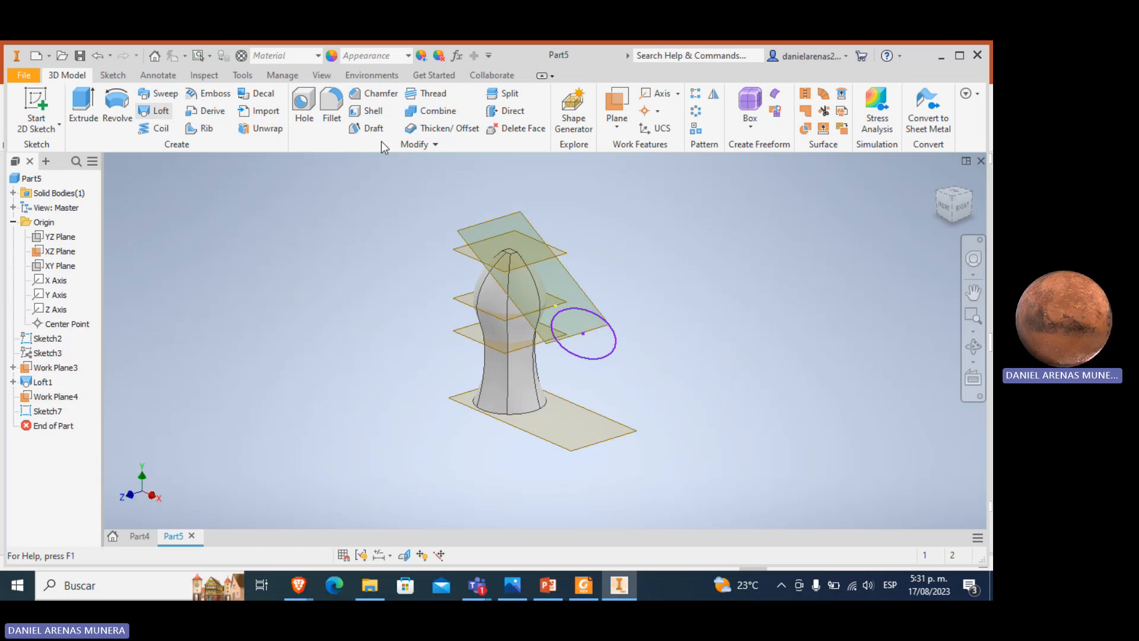
# Loft a solid from the small top face of the existing loft to the circle on the inclined work plane.
pyautogui.scroll(4, 510, 252)
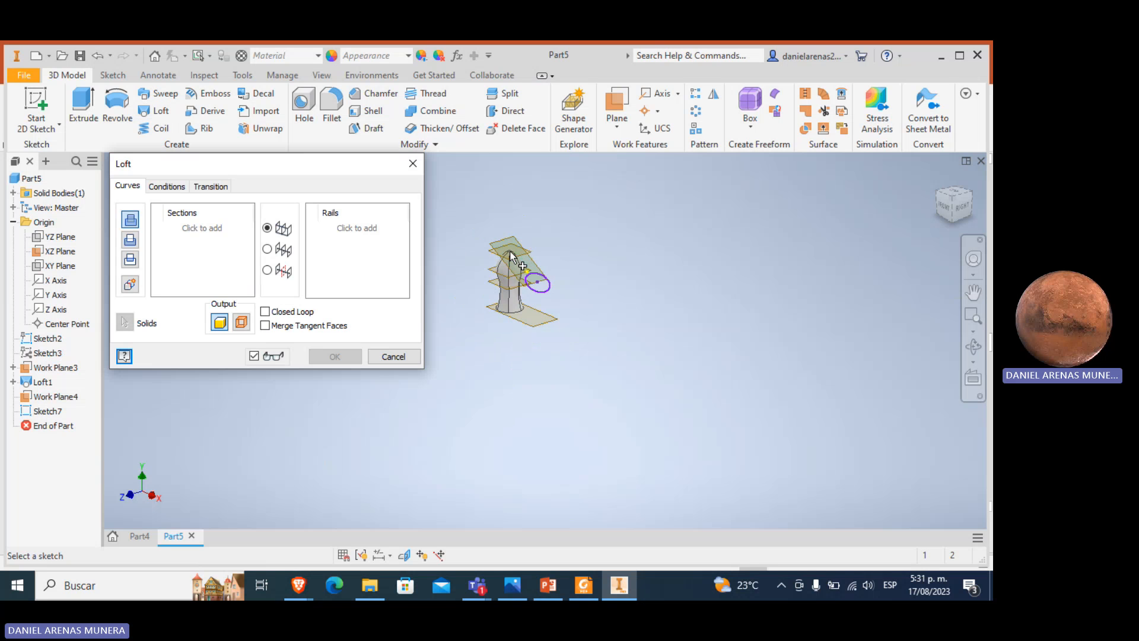
pyautogui.scroll(-5, 510, 255)
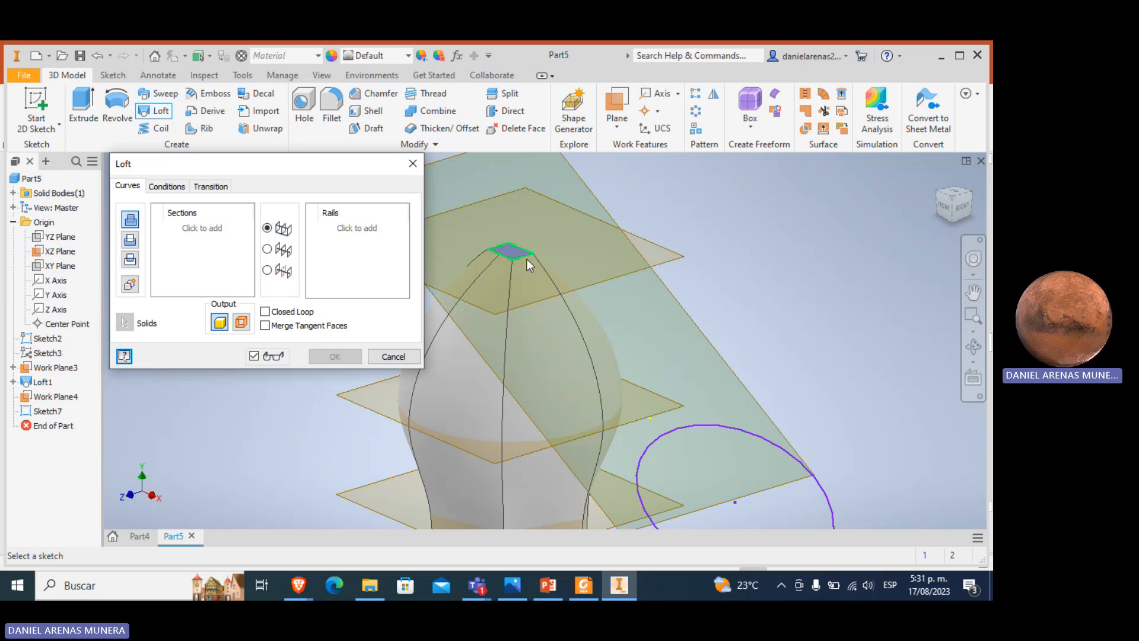
pyautogui.click(510, 252)
pyautogui.click(676, 420)
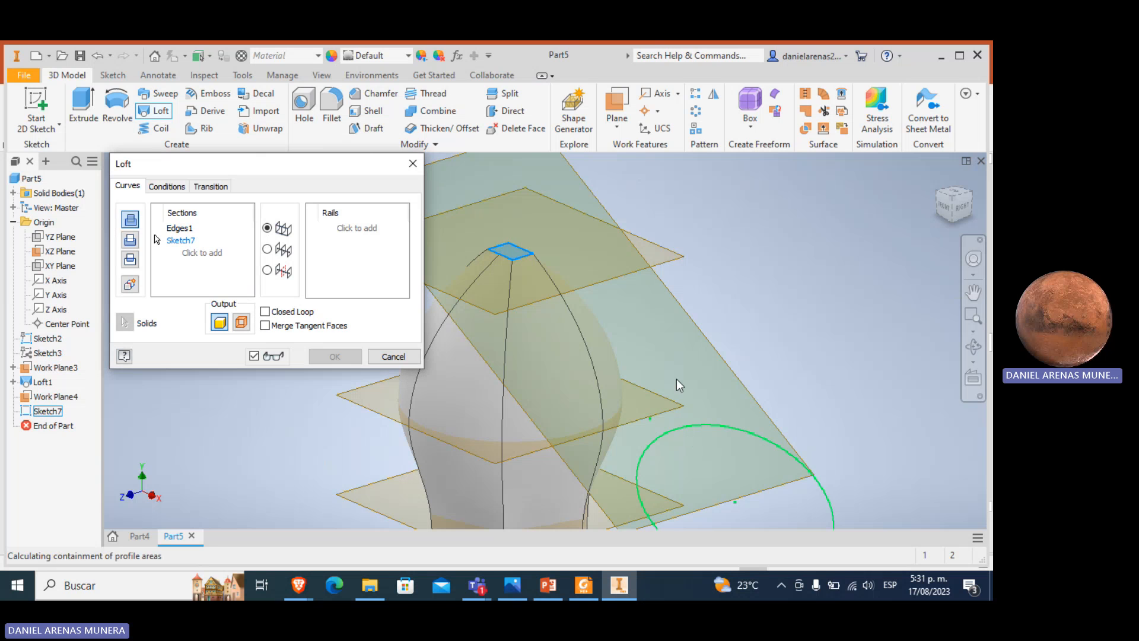
pyautogui.scroll(5, 737, 318)
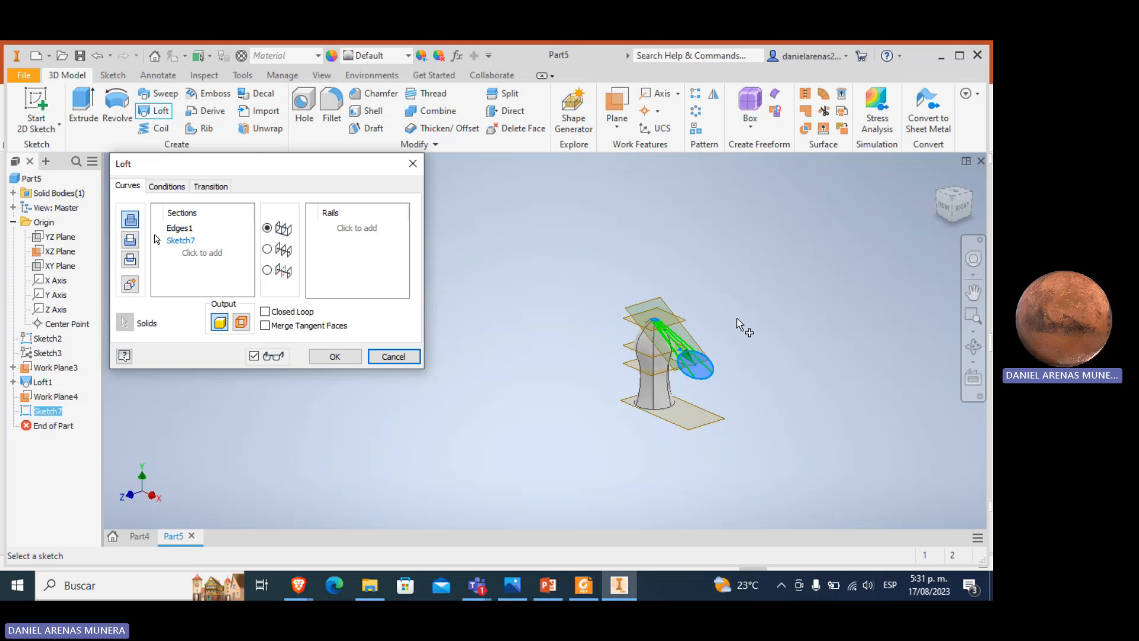
pyautogui.scroll(-6, 737, 318)
pyautogui.scroll(2, 728, 323)
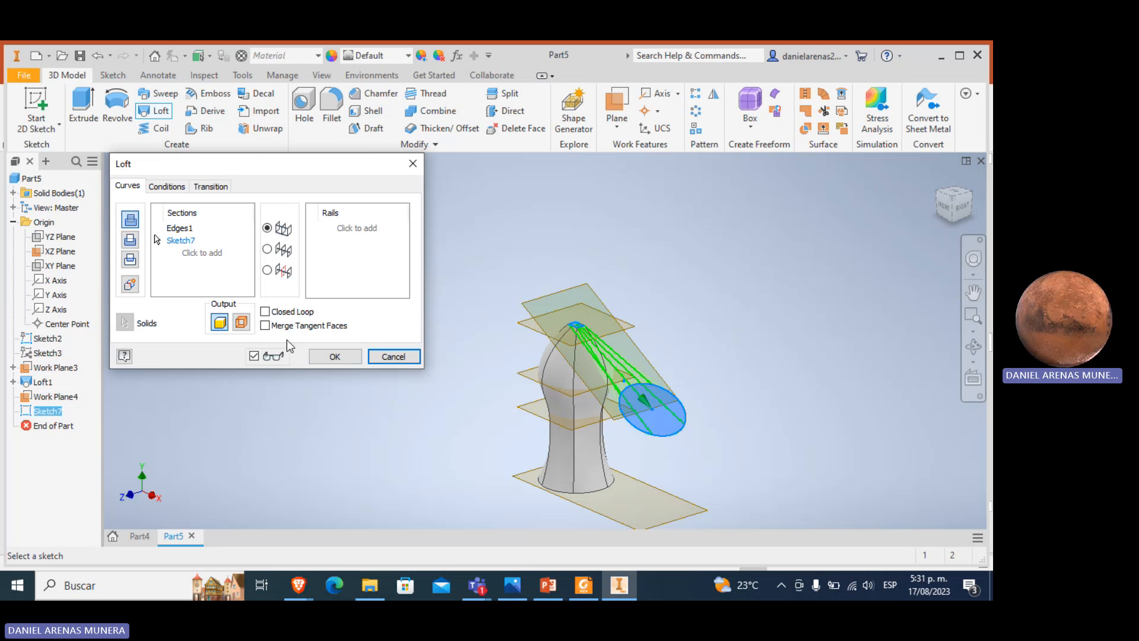
pyautogui.click(335, 356)
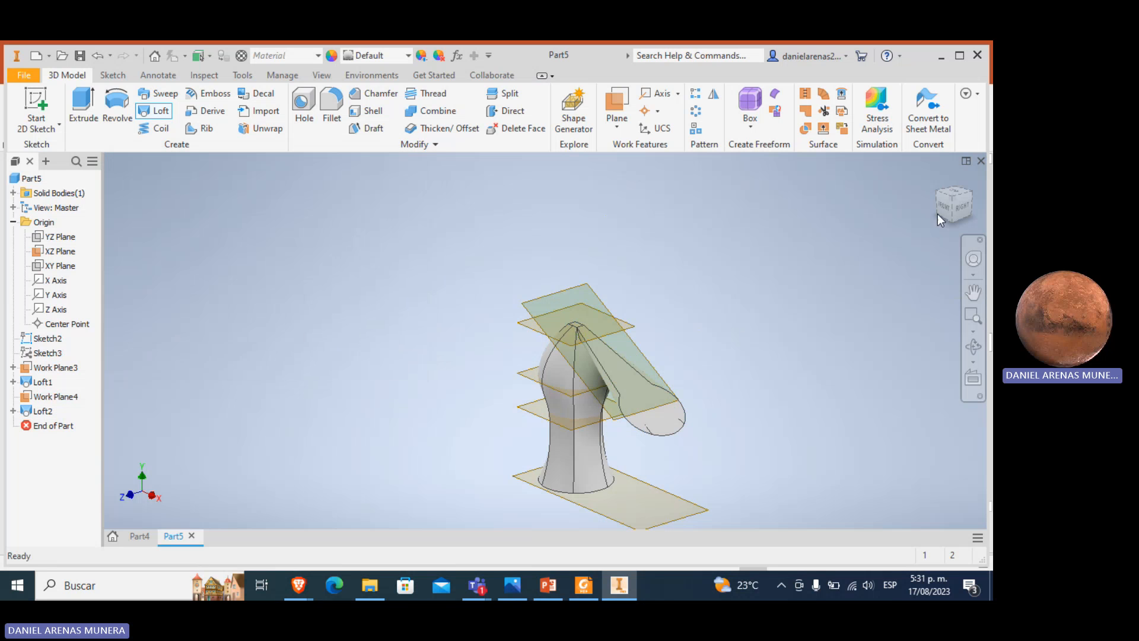
# Inspect both lofted bodies from the front, the back and below, including the joint at the top face and the inclined loft's shape.
pyautogui.moveTo(949, 212); pyautogui.dragTo(961, 120)
pyautogui.moveTo(817, 260)
pyautogui.keyDown('shift'); pyautogui.mouseDown(button='middle')
pyautogui.moveTo(808, 428)
pyautogui.moveTo(789, 392)
pyautogui.moveTo(754, 389)
pyautogui.moveTo(719, 360)
pyautogui.moveTo(726, 309)
pyautogui.moveTo(715, 237)
pyautogui.moveTo(662, 199)
pyautogui.mouseUp(button='middle'); pyautogui.keyUp('shift')
pyautogui.press('F6')
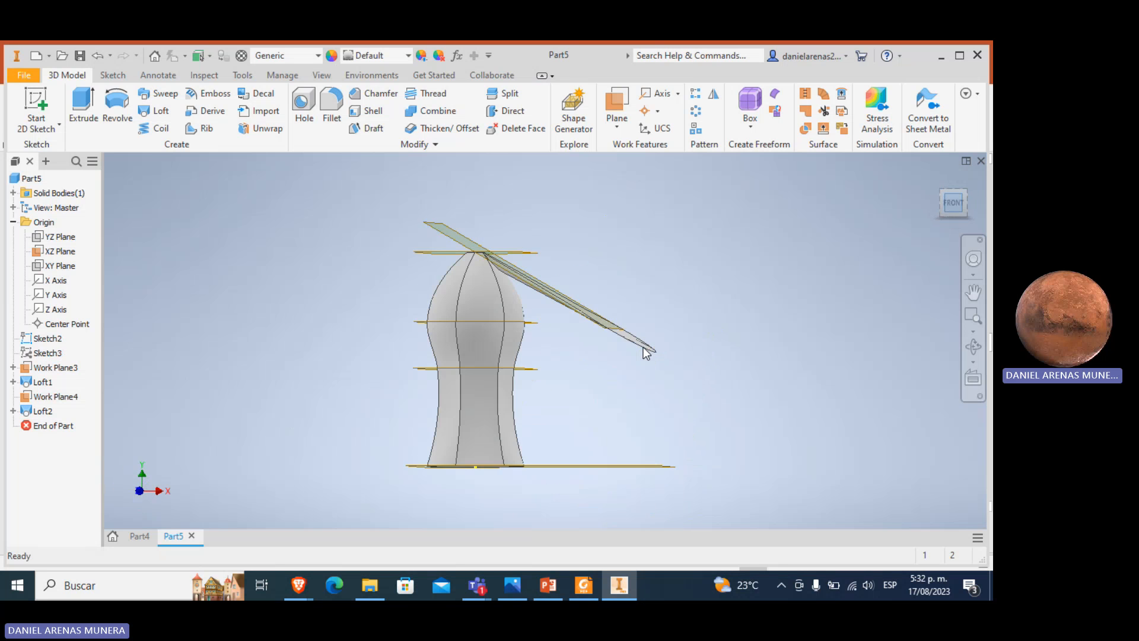
pyautogui.keyDown('shift'); pyautogui.moveTo(643, 347); pyautogui.dragTo(935, 182, button='middle'); pyautogui.keyUp('shift')
pyautogui.scroll(-5, 590, 336)
pyautogui.scroll(3, 594, 353)
pyautogui.click(936, 182)
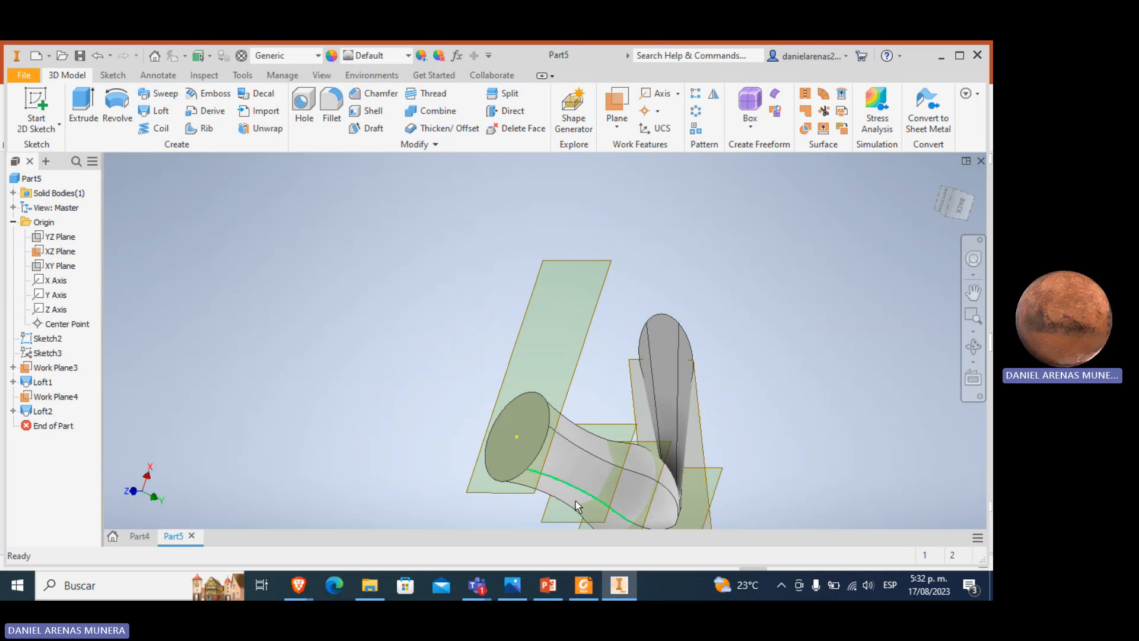
pyautogui.keyDown('shift'); pyautogui.moveTo(577, 505); pyautogui.dragTo(538, 432, button='middle'); pyautogui.keyUp('shift')
pyautogui.keyDown('shift'); pyautogui.moveTo(570, 516); pyautogui.dragTo(927, 187, button='middle'); pyautogui.keyUp('shift')
pyautogui.keyDown('shift'); pyautogui.moveTo(693, 351); pyautogui.dragTo(935, 177, button='middle'); pyautogui.keyUp('shift')
pyautogui.keyDown('shift'); pyautogui.moveTo(642, 347); pyautogui.dragTo(955, 300, button='middle'); pyautogui.keyUp('shift')
pyautogui.keyDown('shift'); pyautogui.moveTo(792, 294); pyautogui.dragTo(693, 298, button='middle'); pyautogui.keyUp('shift')
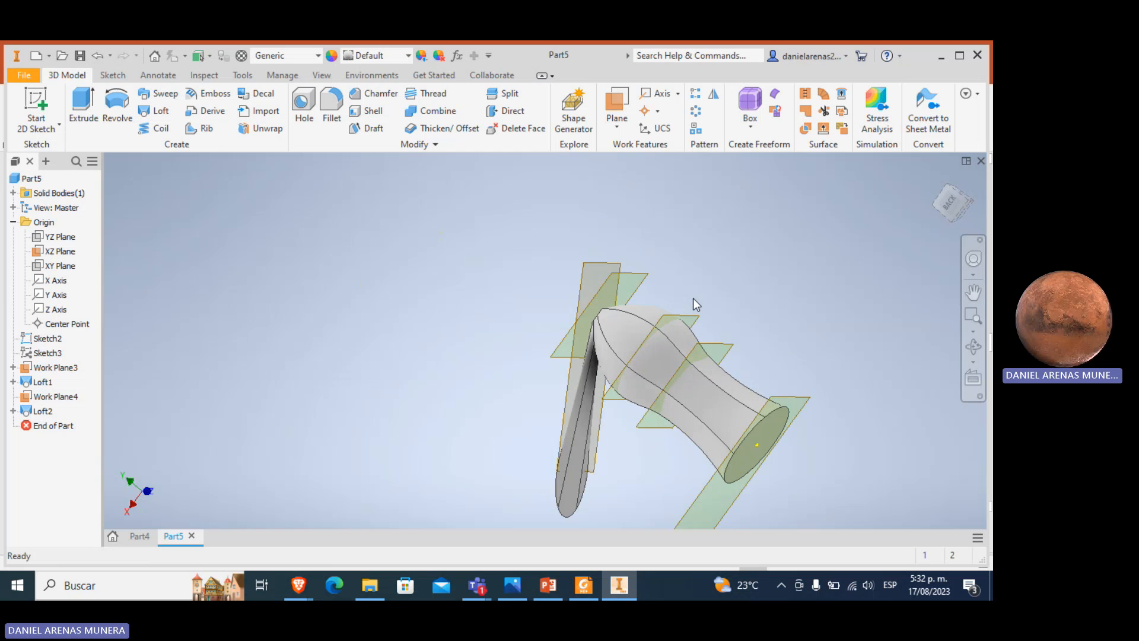
# Examine the two joined lofts and their work planes from the end faces, the sides and underneath.
pyautogui.keyDown('shift'); pyautogui.moveTo(519, 240); pyautogui.dragTo(329, 295, button='middle'); pyautogui.keyUp('shift')
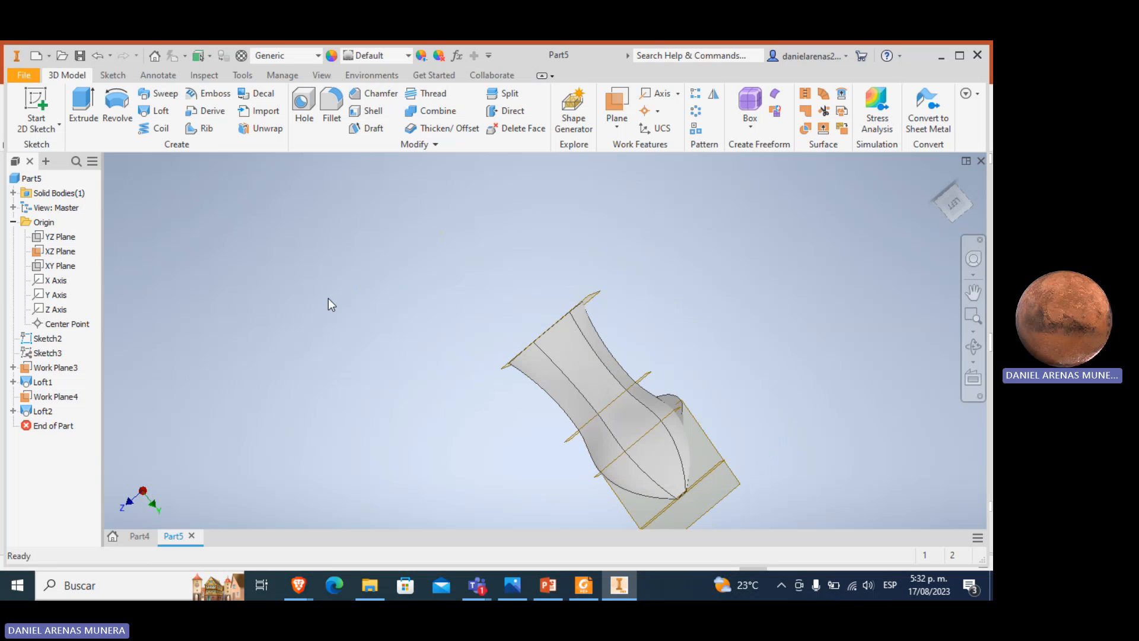
pyautogui.rightClick(331, 291)
pyautogui.click(525, 375)
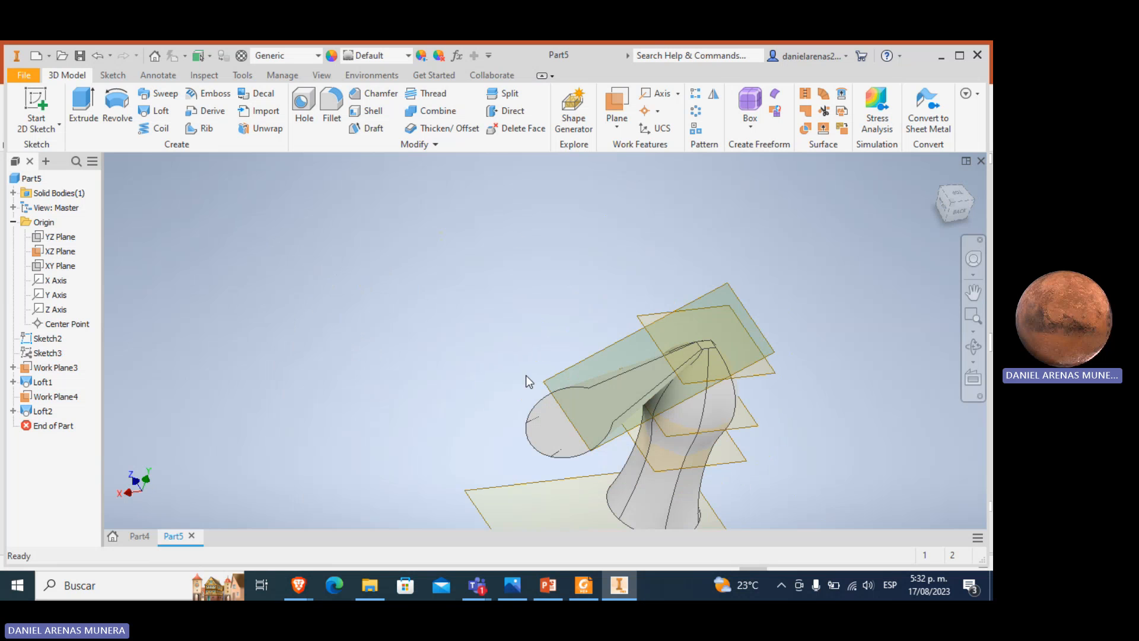
pyautogui.keyDown('shift'); pyautogui.moveTo(526, 376); pyautogui.dragTo(24, 81, button='middle'); pyautogui.keyUp('shift')
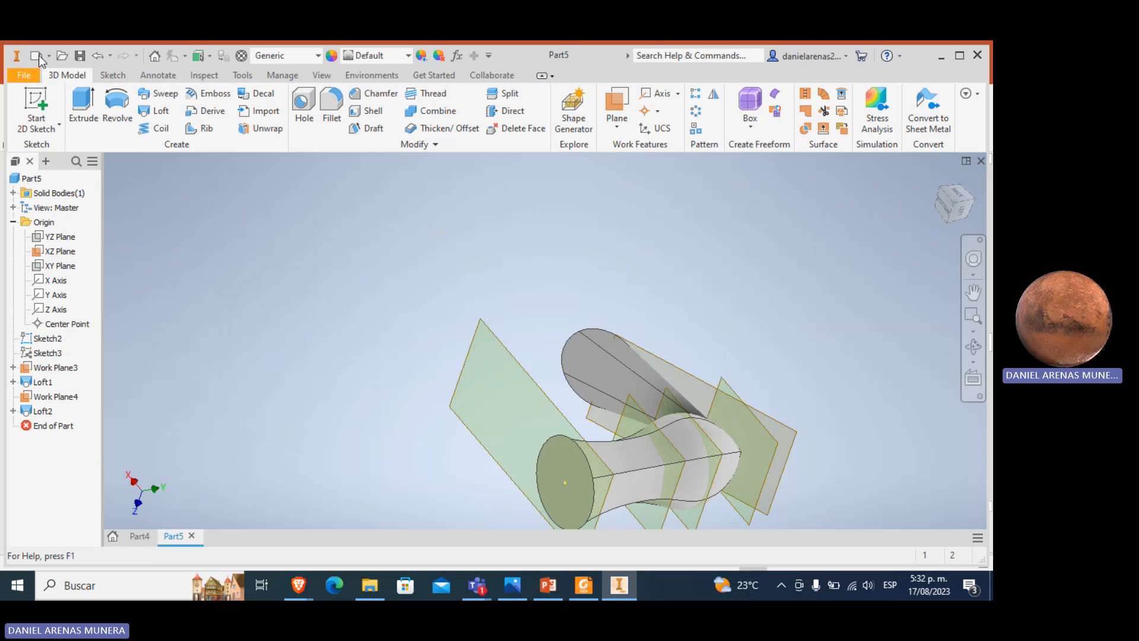
pyautogui.click(27, 77)
pyautogui.keyDown('shift'); pyautogui.moveTo(292, 502); pyautogui.dragTo(297, 507, button='middle'); pyautogui.keyUp('shift')
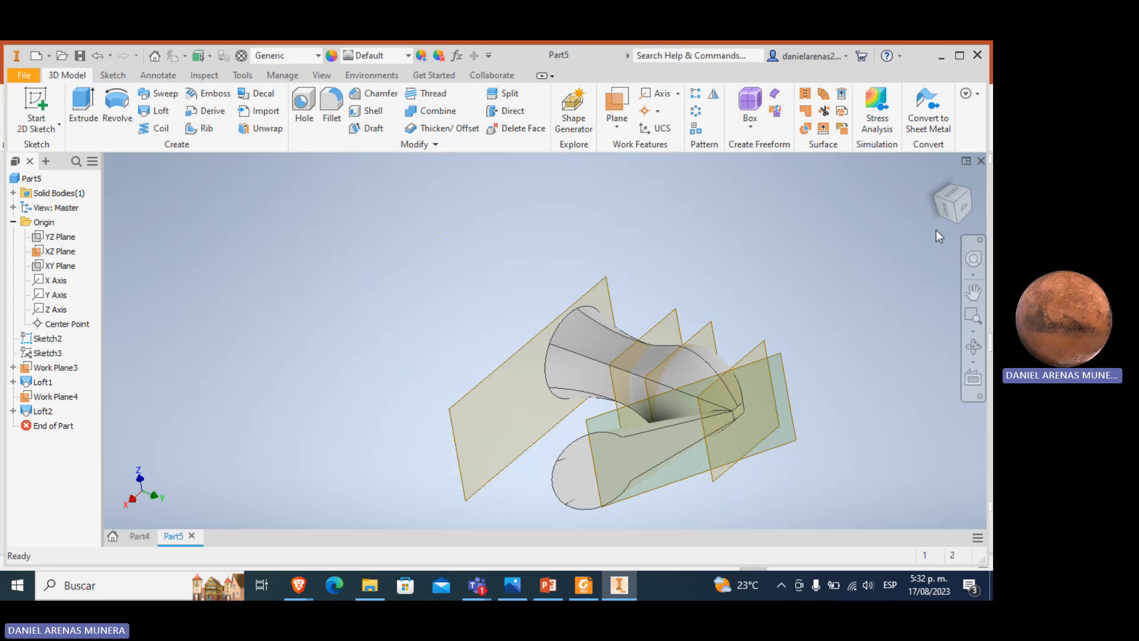
pyautogui.moveTo(943, 216); pyautogui.dragTo(937, 296)
pyautogui.moveTo(931, 339); pyautogui.dragTo(905, 167)
pyautogui.rightClick(904, 168)
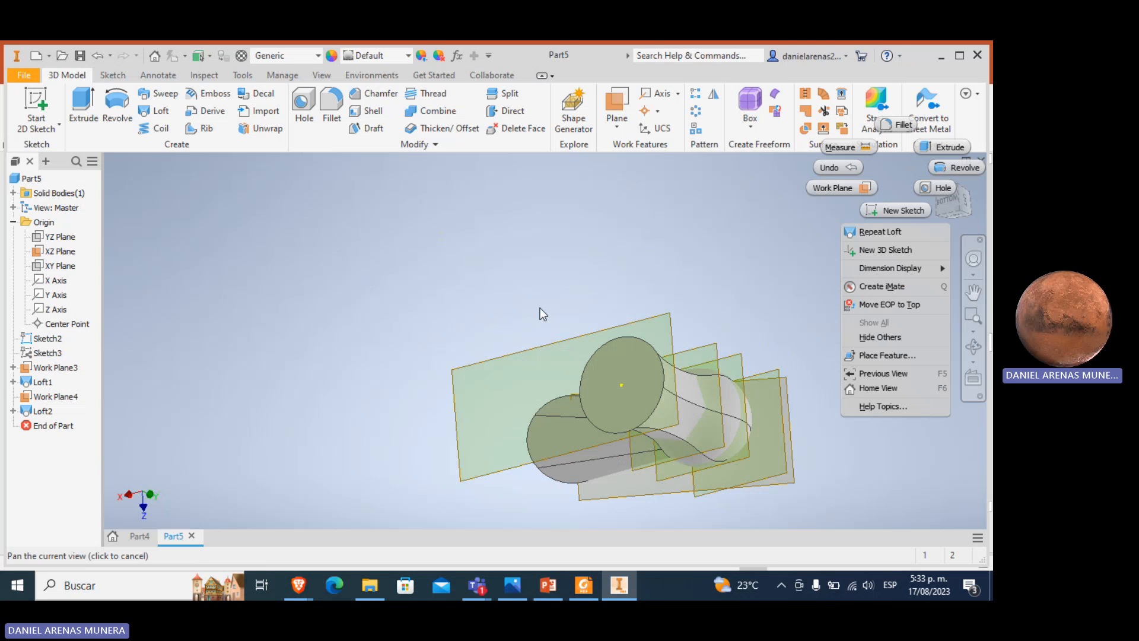
pyautogui.click(913, 59)
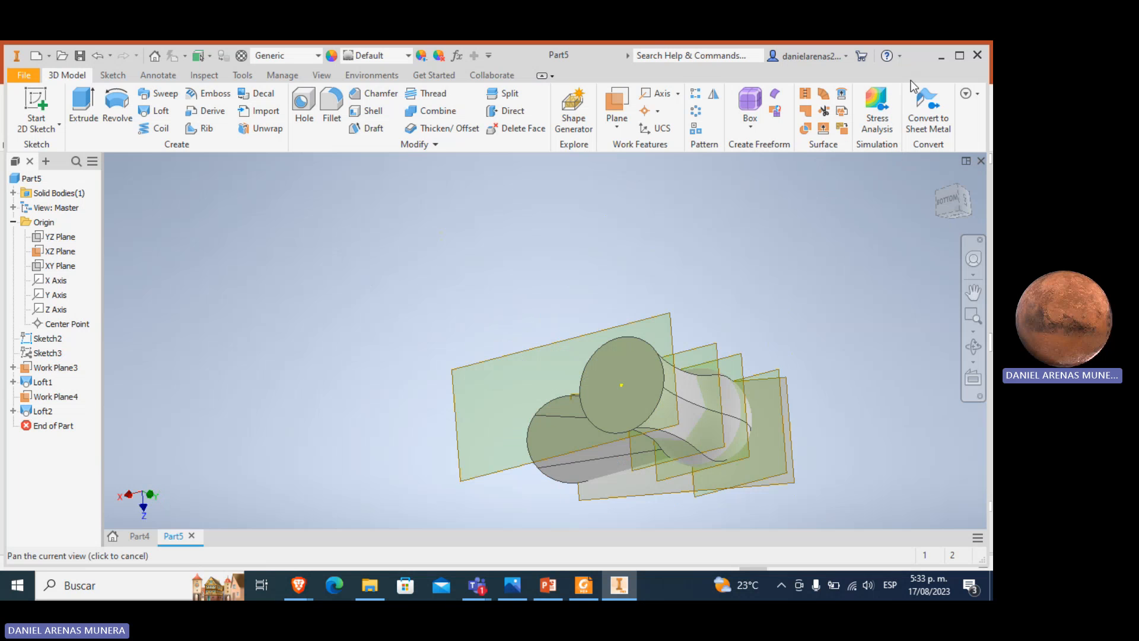
pyautogui.keyDown('shift'); pyautogui.moveTo(857, 295); pyautogui.dragTo(348, 376, button='middle'); pyautogui.keyUp('shift')
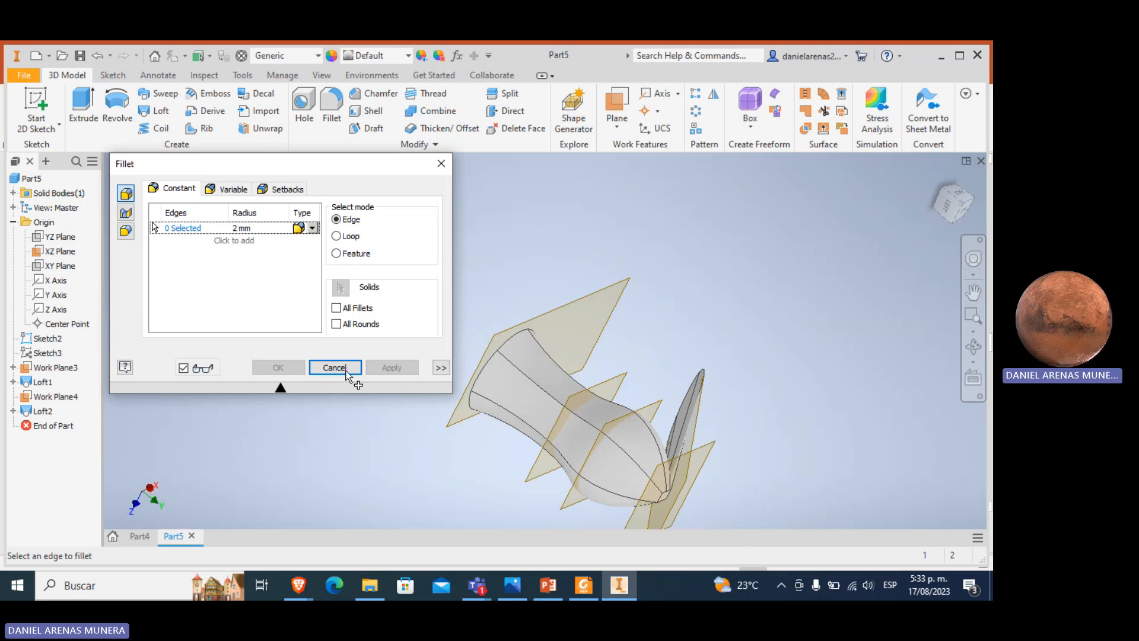
pyautogui.keyDown('shift'); pyautogui.moveTo(475, 427); pyautogui.dragTo(610, 587, button='middle'); pyautogui.keyUp('shift')
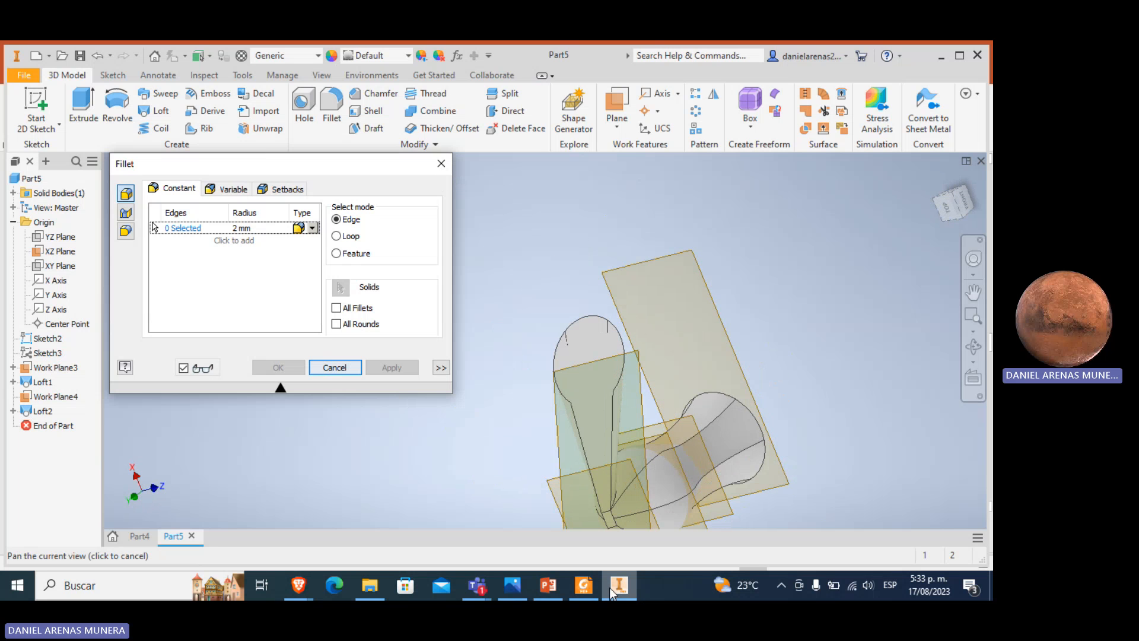
# Switch to the Teams meeting "Clase 05" and stop its recording.
pyautogui.moveTo(610, 587)
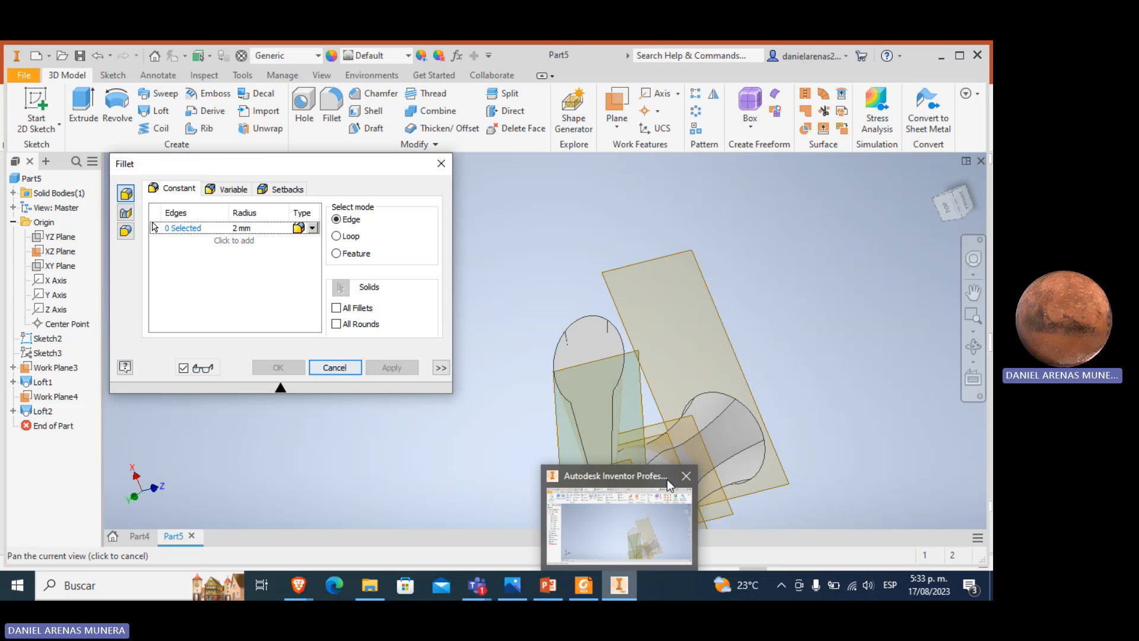
pyautogui.click(686, 480)
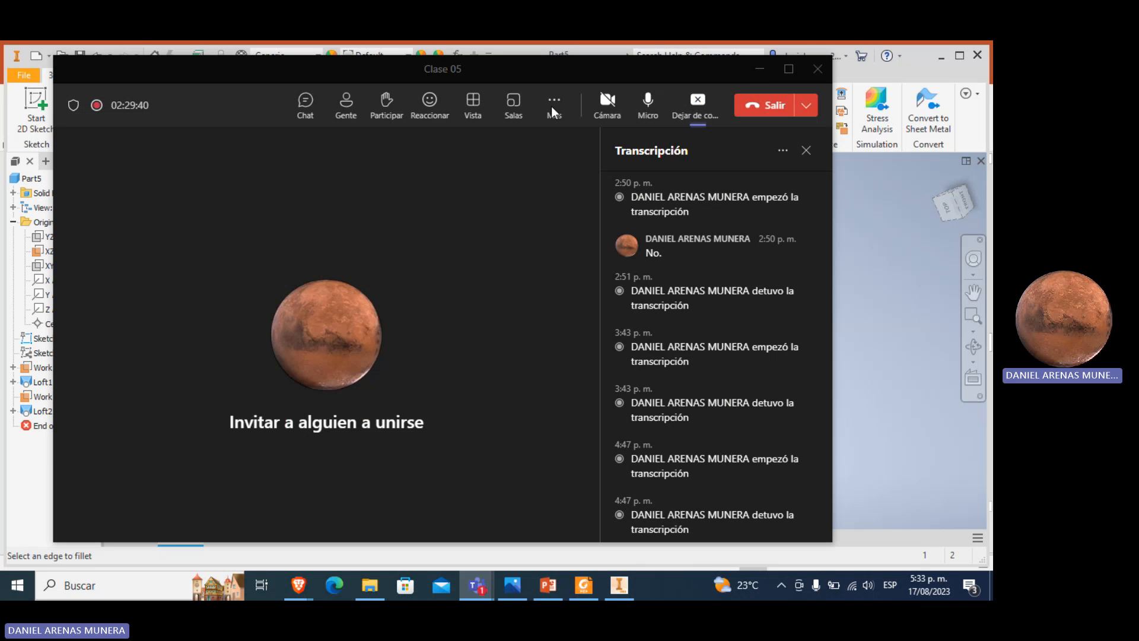
pyautogui.click(555, 110)
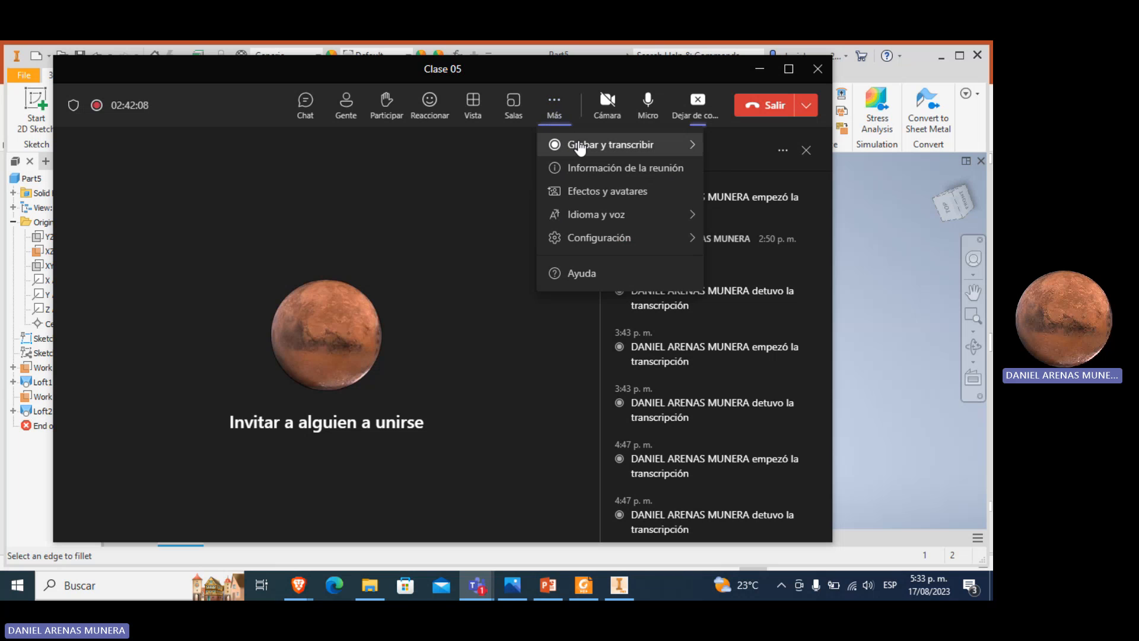
pyautogui.moveTo(581, 147)
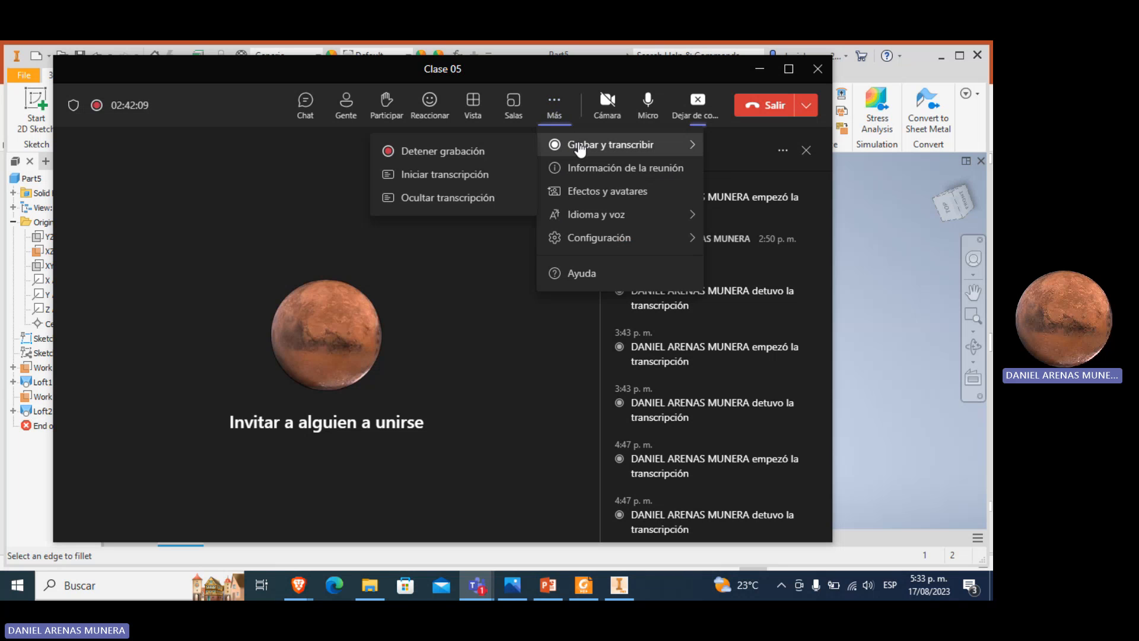
pyautogui.click(484, 152)
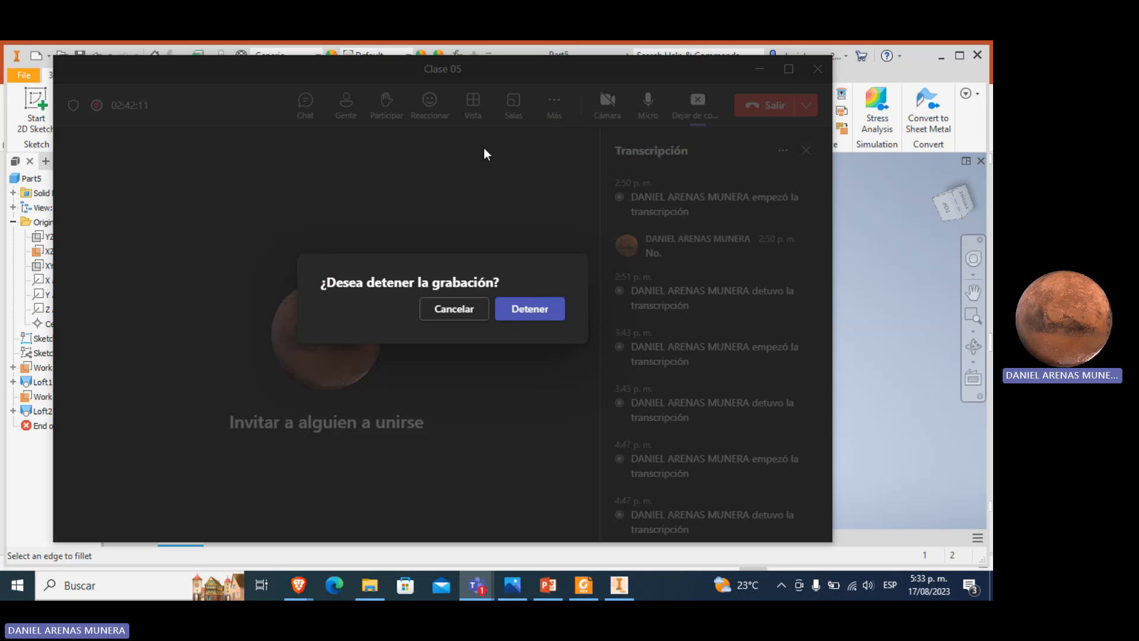
pyautogui.click(523, 319)
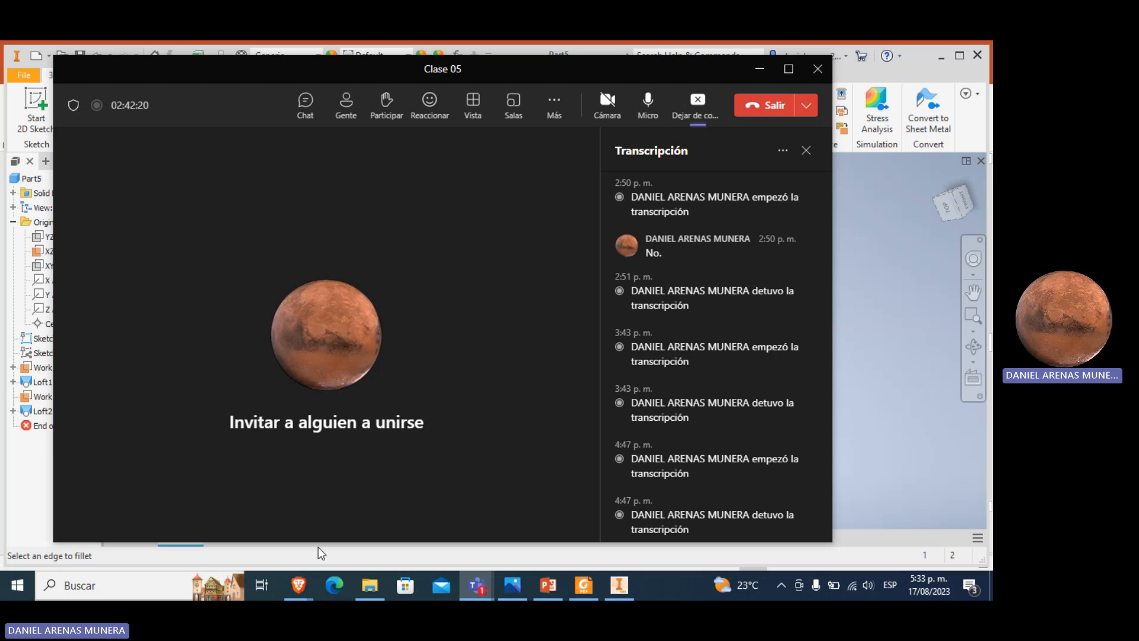
# Switch to the Brave browser window showing the numpy.loadtxt documentation.
pyautogui.moveTo(302, 572)
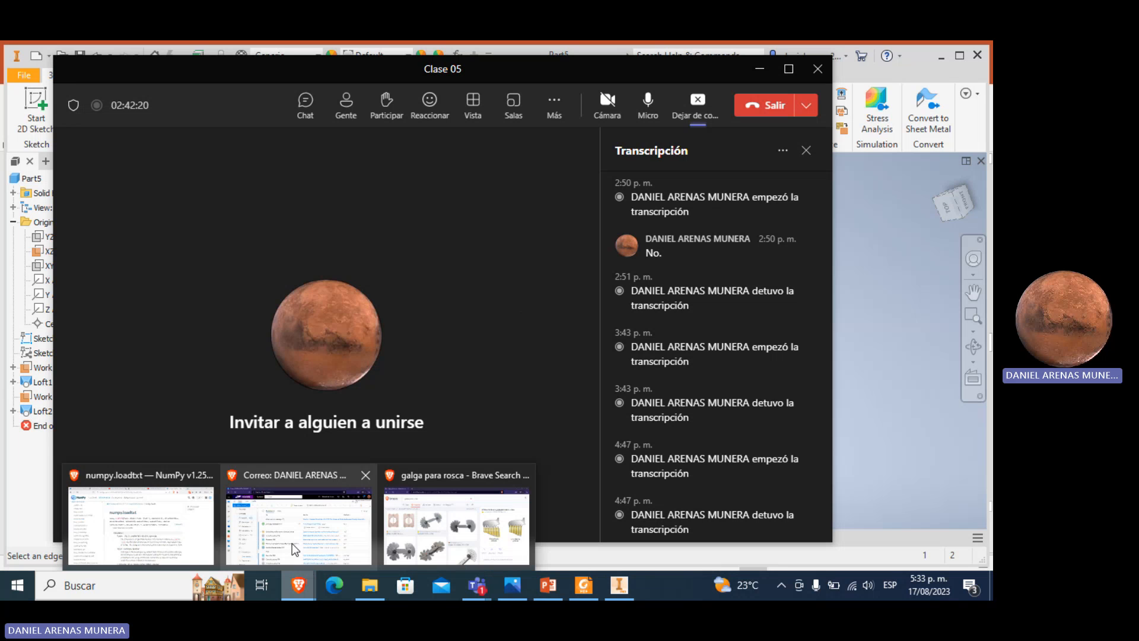
pyautogui.click(166, 513)
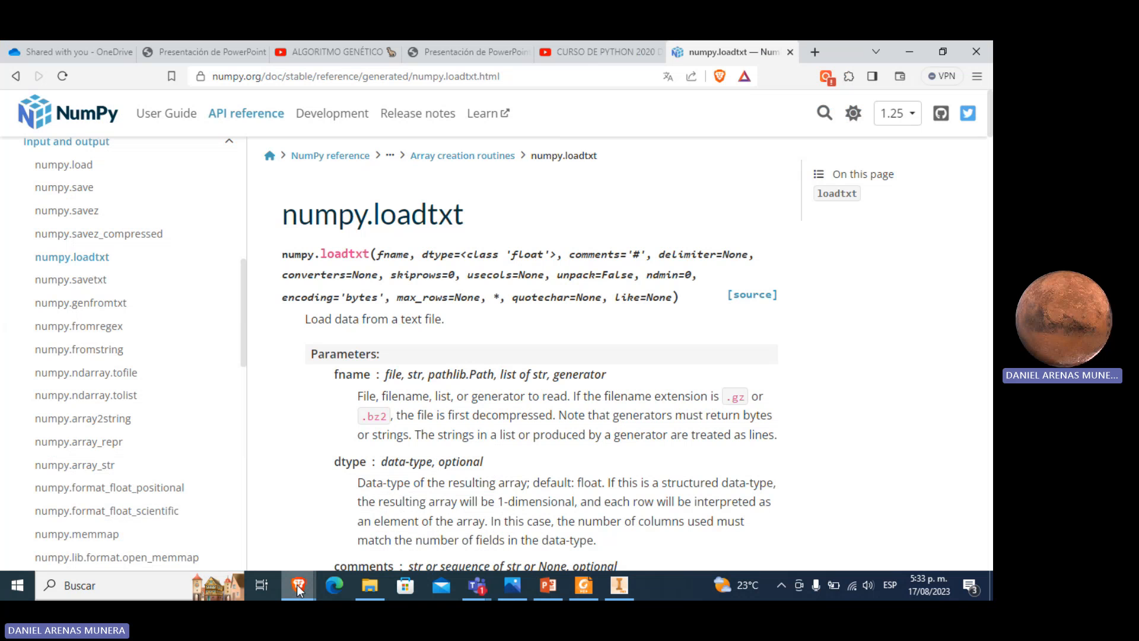